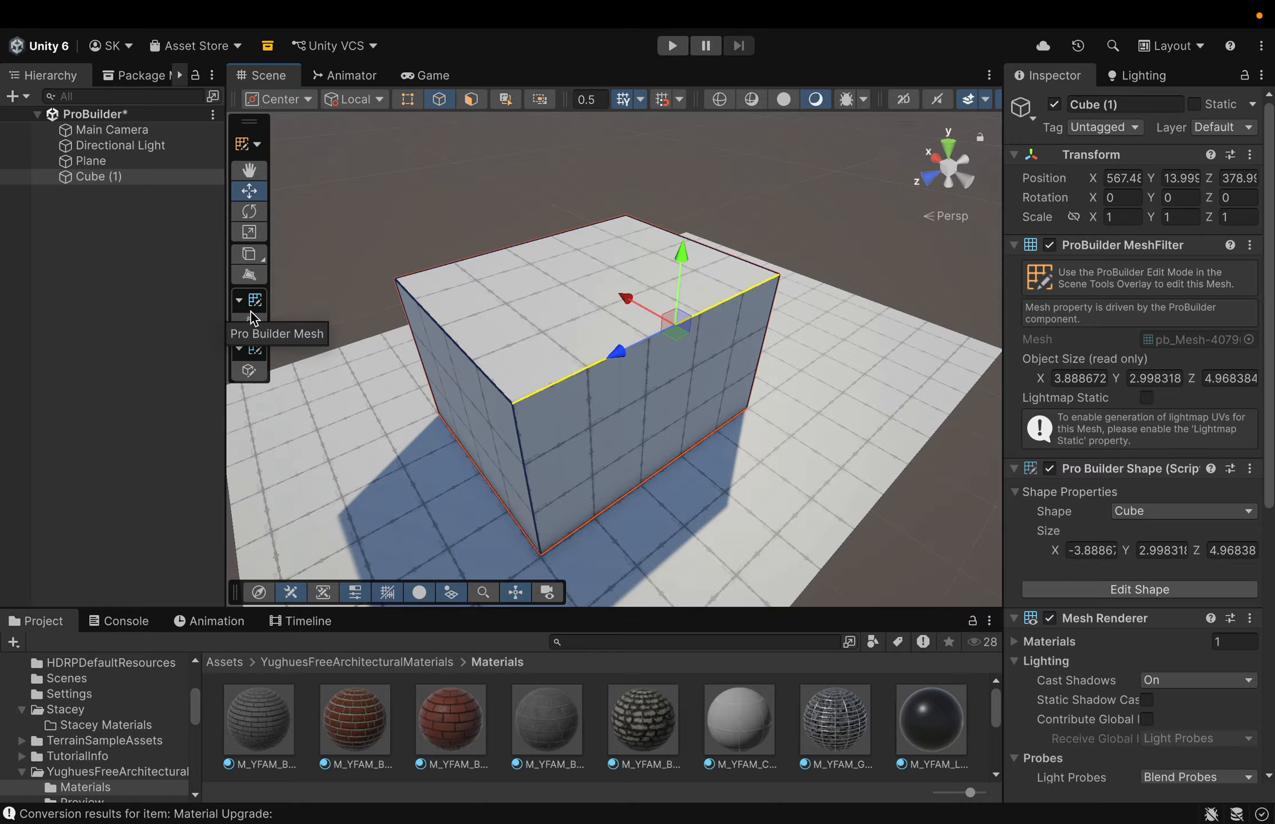
Step: Edit the cube's shape by pulling its front side face outward until the X size is about 4.01
{"action": "left_click", "coordinate": [250, 372]}
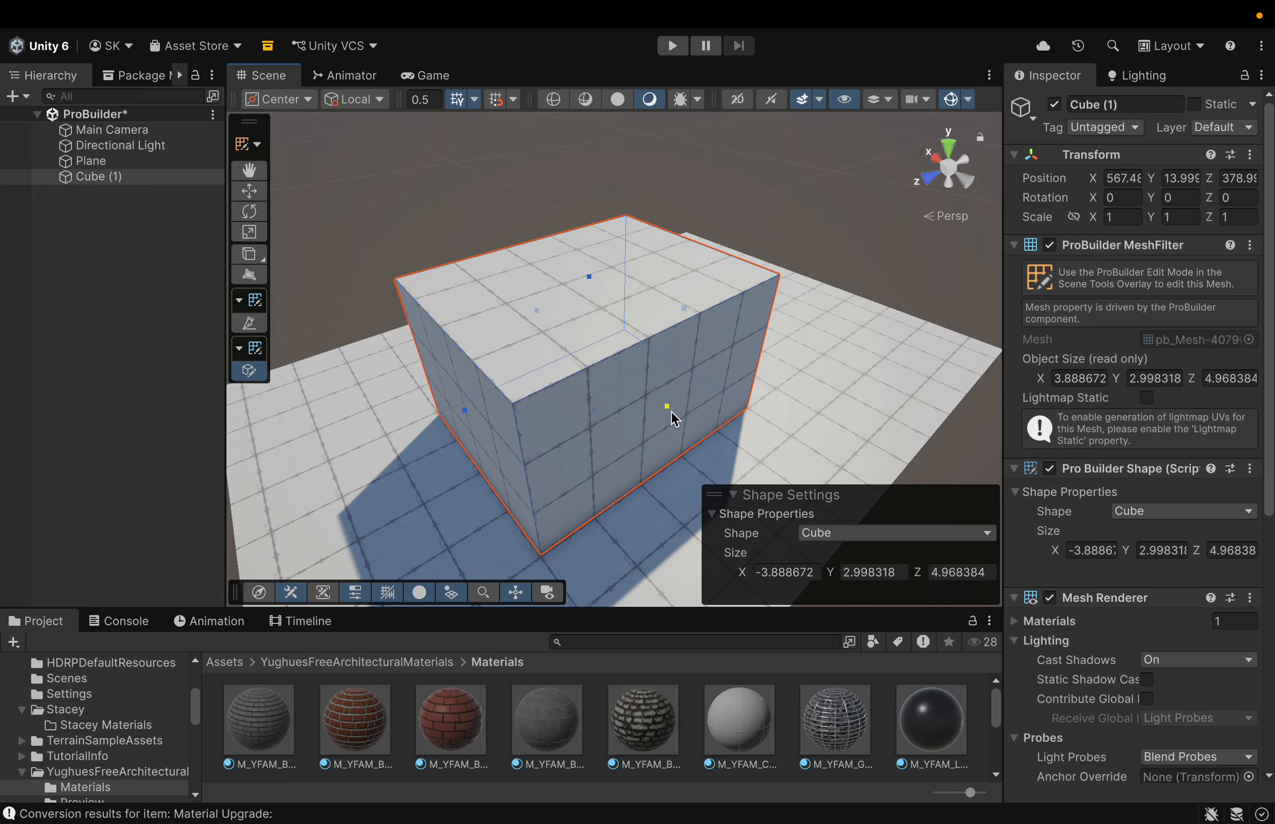
{"action": "mouse_move", "coordinate": [671, 411]}
{"action": "left_mouse_down"}
{"action": "mouse_move", "coordinate": [691, 427]}
{"action": "mouse_move", "coordinate": [674, 419]}
{"action": "left_mouse_up"}
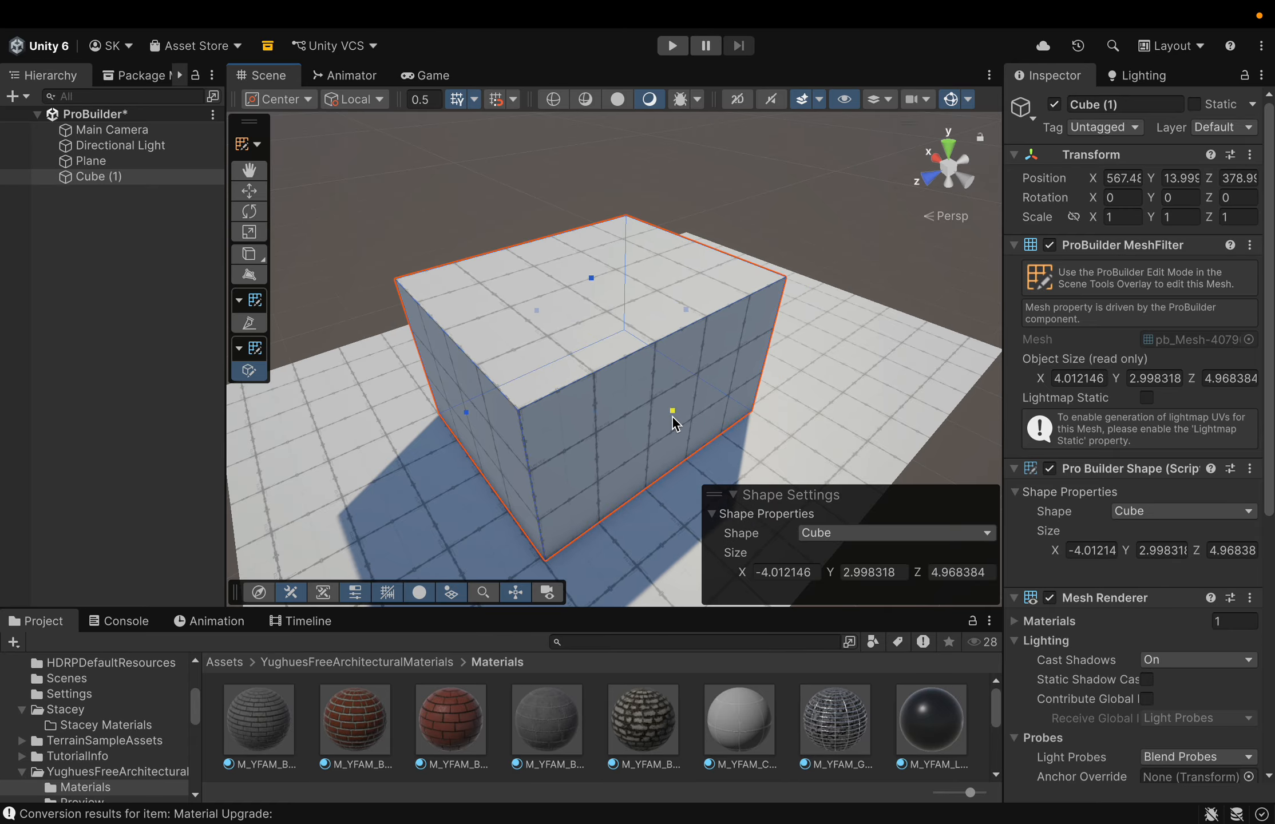
Step: Cut a closed four-point outline into the cube's top face with the Cut tool
{"action": "left_click", "coordinate": [255, 301]}
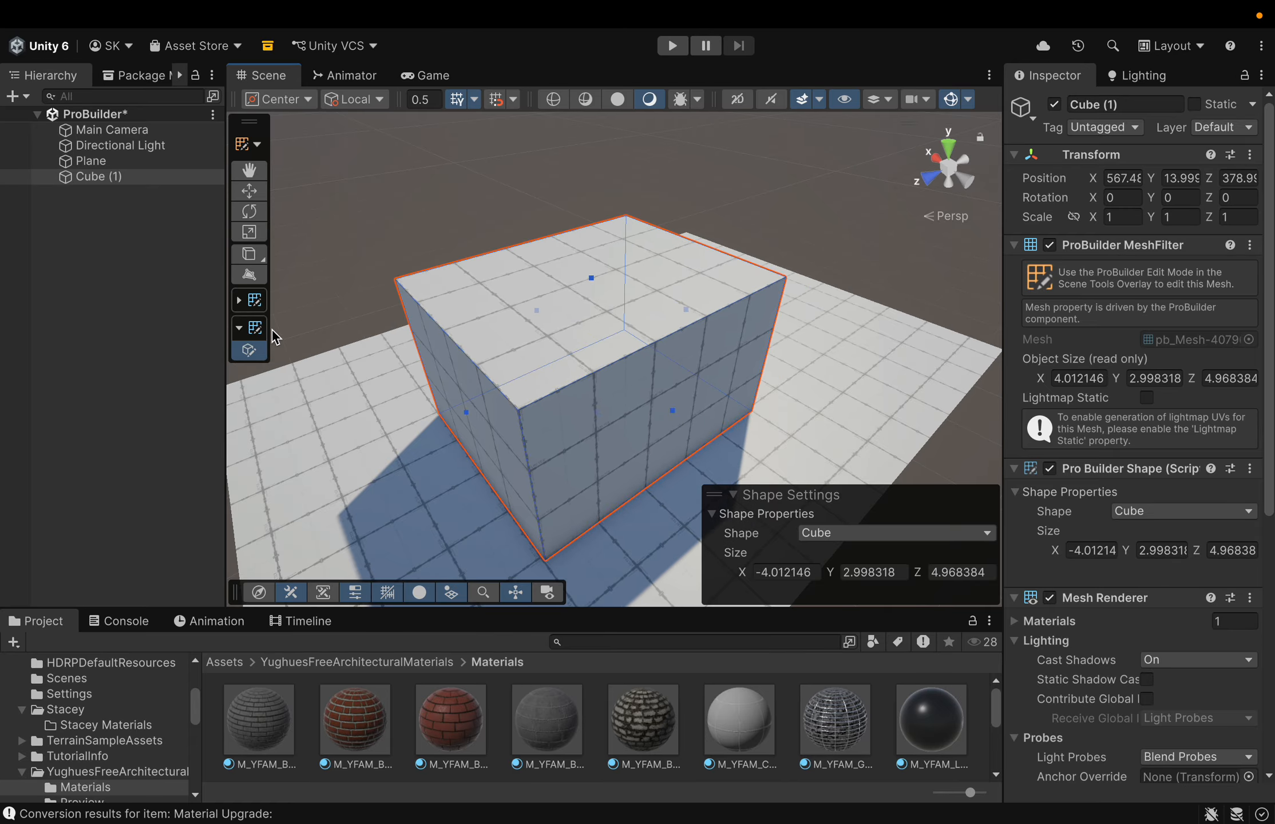
{"action": "left_click", "coordinate": [238, 300]}
{"action": "left_click", "coordinate": [250, 324]}
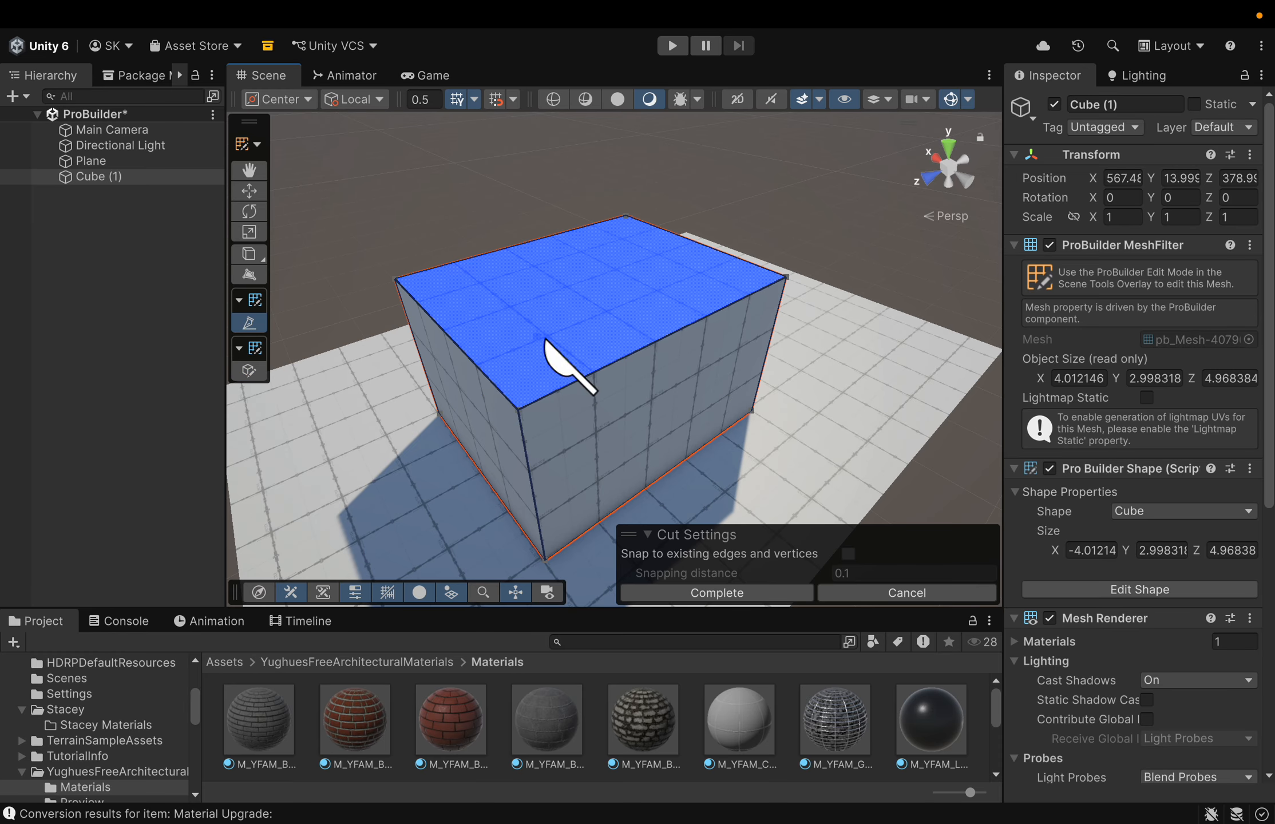
{"action": "left_click", "coordinate": [484, 283]}
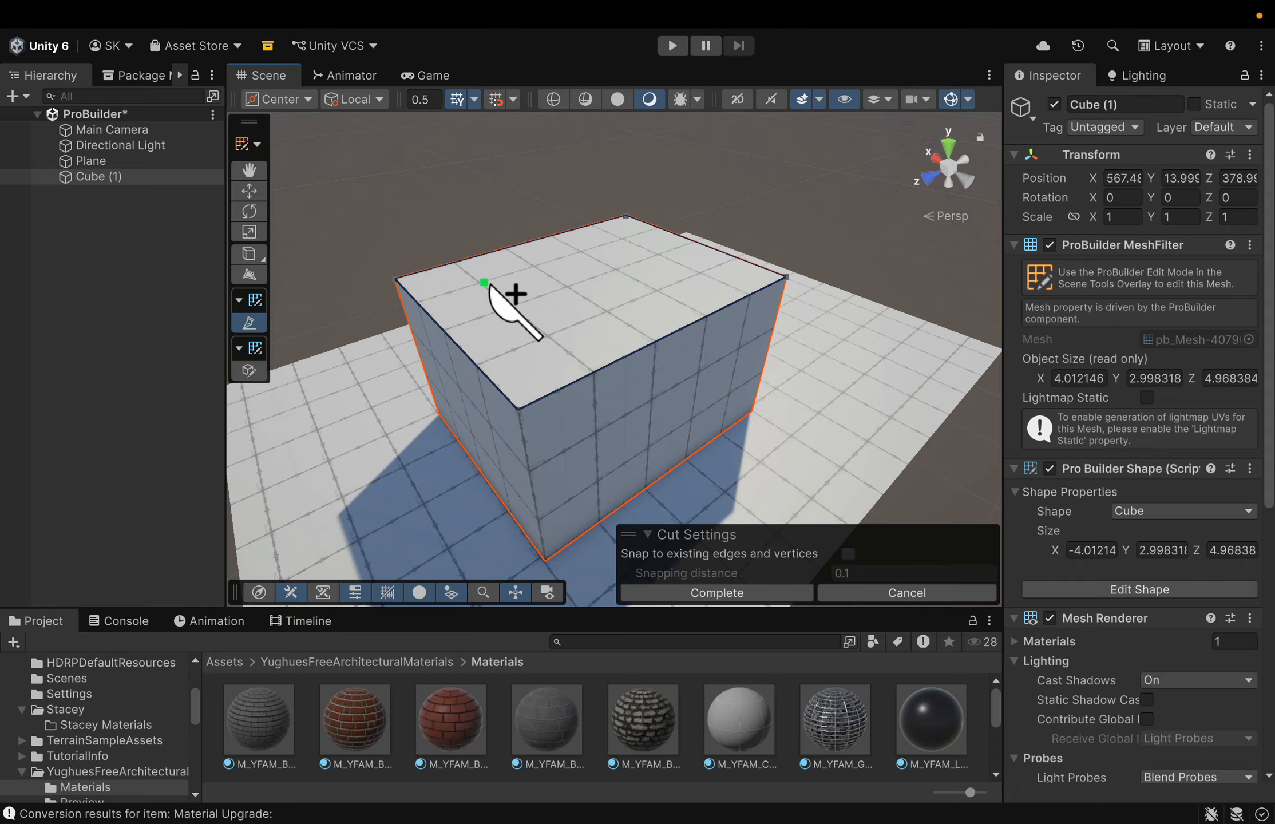
{"action": "left_click", "coordinate": [545, 334]}
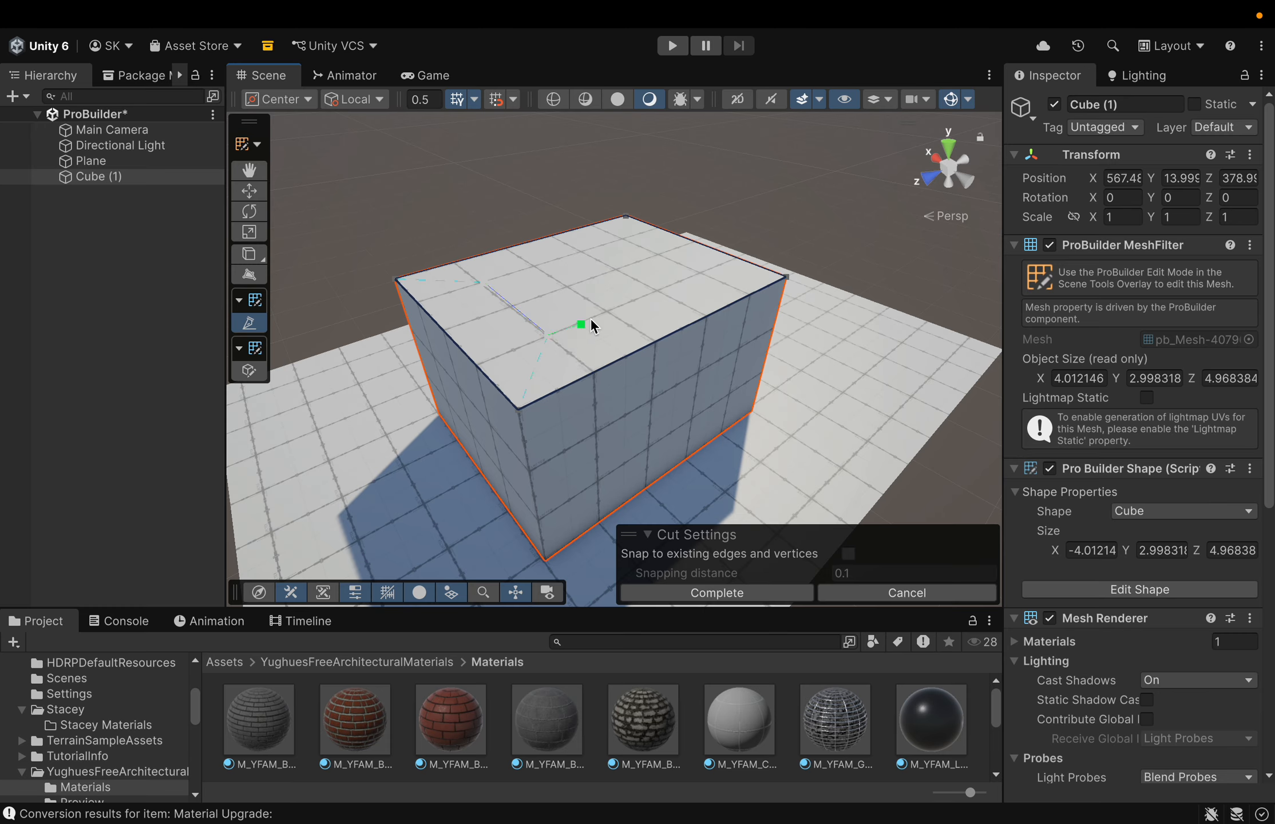
{"action": "left_click", "coordinate": [697, 273]}
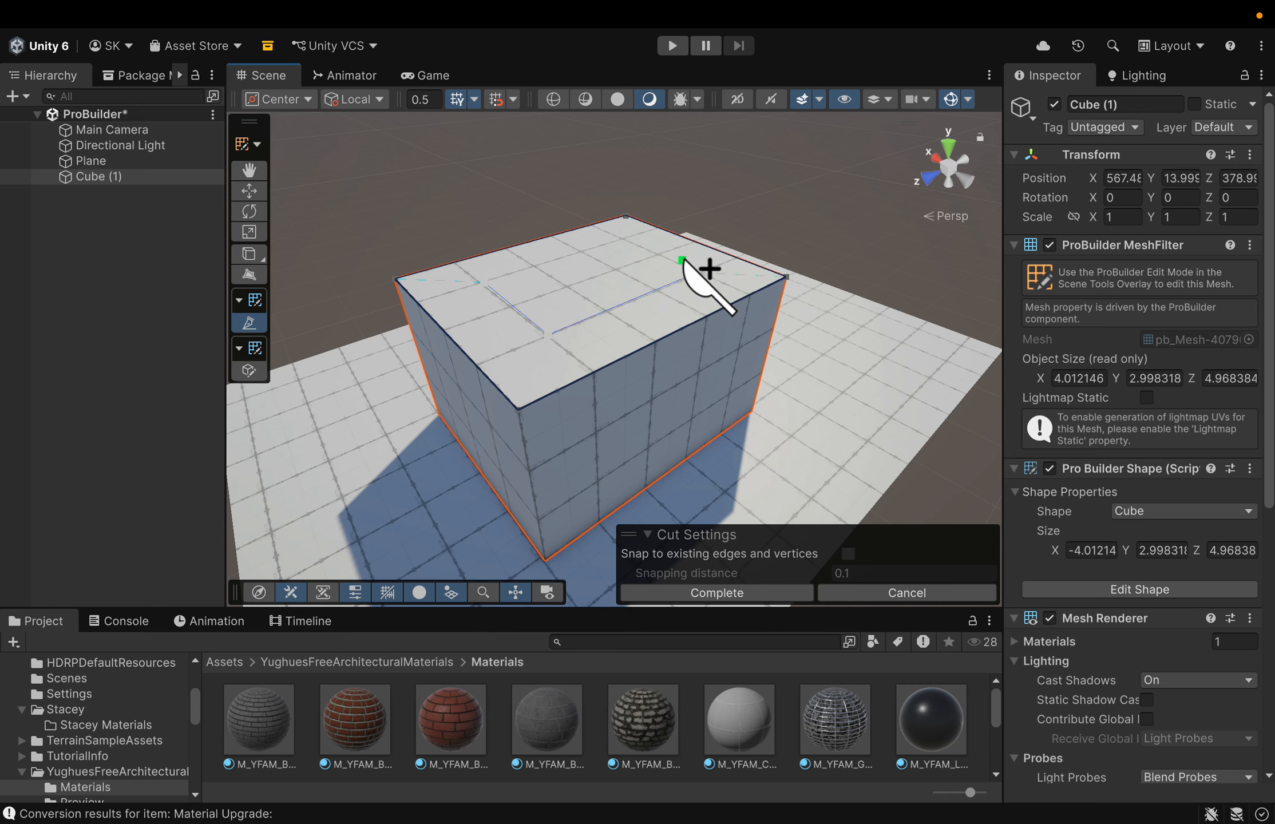
{"action": "left_click", "coordinate": [623, 236]}
{"action": "left_click", "coordinate": [487, 281]}
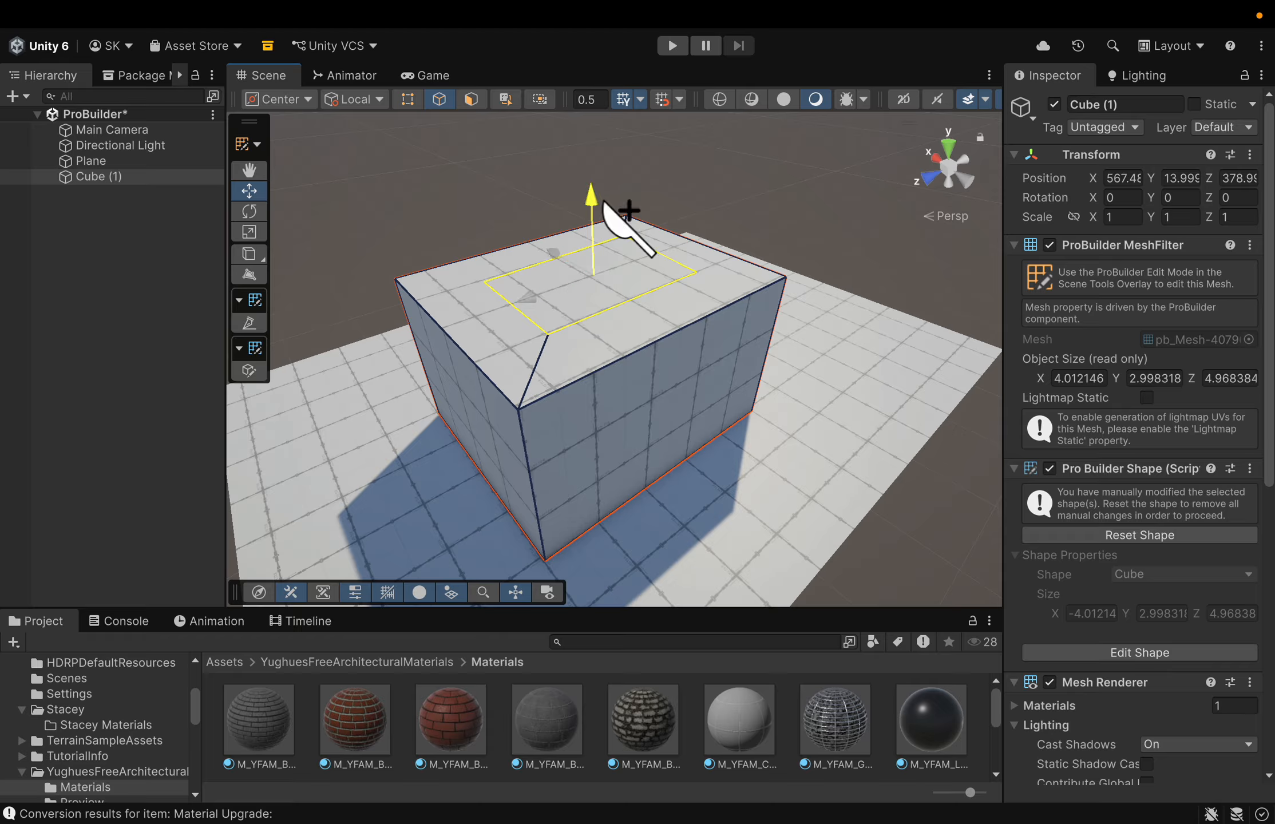
Step: Raise the cut outline slightly, and undo both the move and the cut
{"action": "mouse_move", "coordinate": [628, 210]}
{"action": "left_mouse_down"}
{"action": "mouse_move", "coordinate": [629, 172]}
{"action": "mouse_move", "coordinate": [638, 250]}
{"action": "mouse_move", "coordinate": [621, 148]}
{"action": "mouse_move", "coordinate": [609, 279]}
{"action": "mouse_move", "coordinate": [609, 166]}
{"action": "mouse_move", "coordinate": [618, 227]}
{"action": "left_mouse_up"}
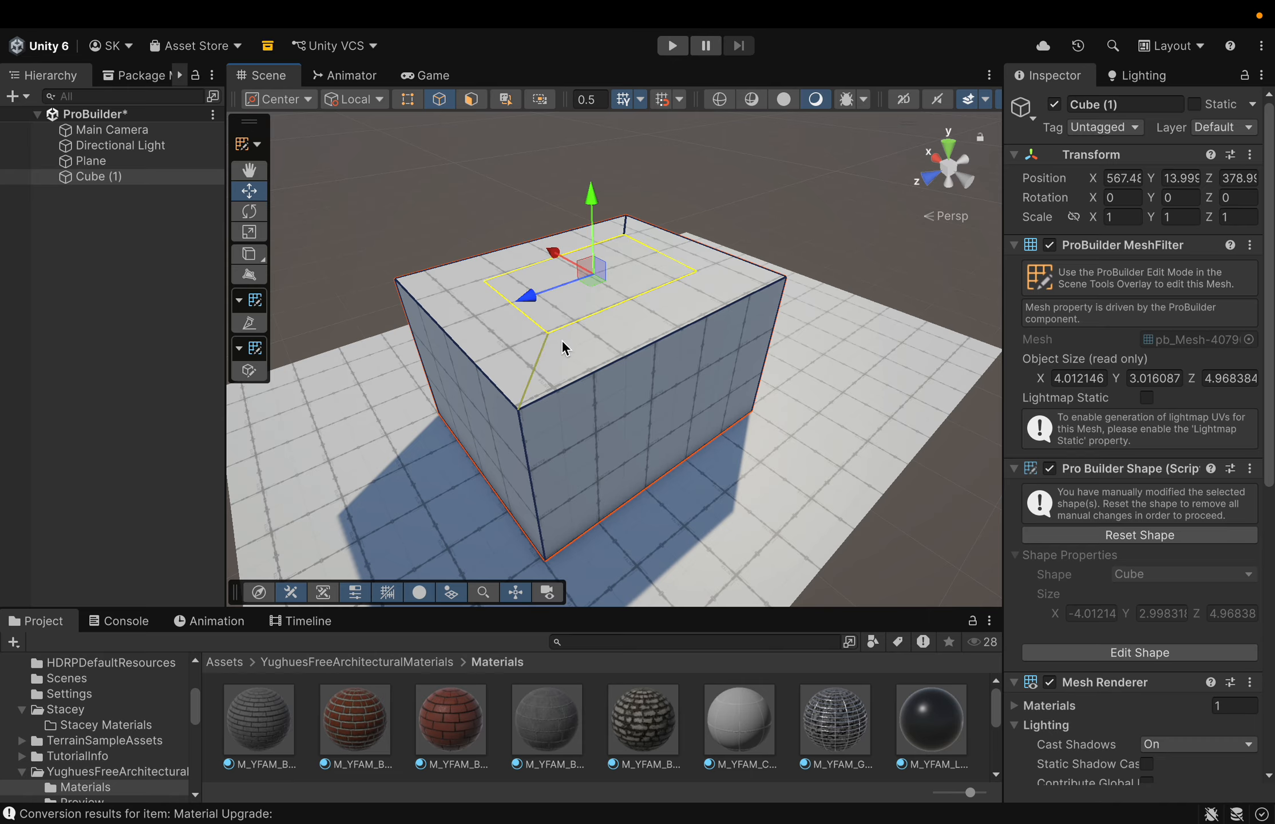
{"action": "key", "text": "super+z"}
{"action": "key", "text": "super+z"}
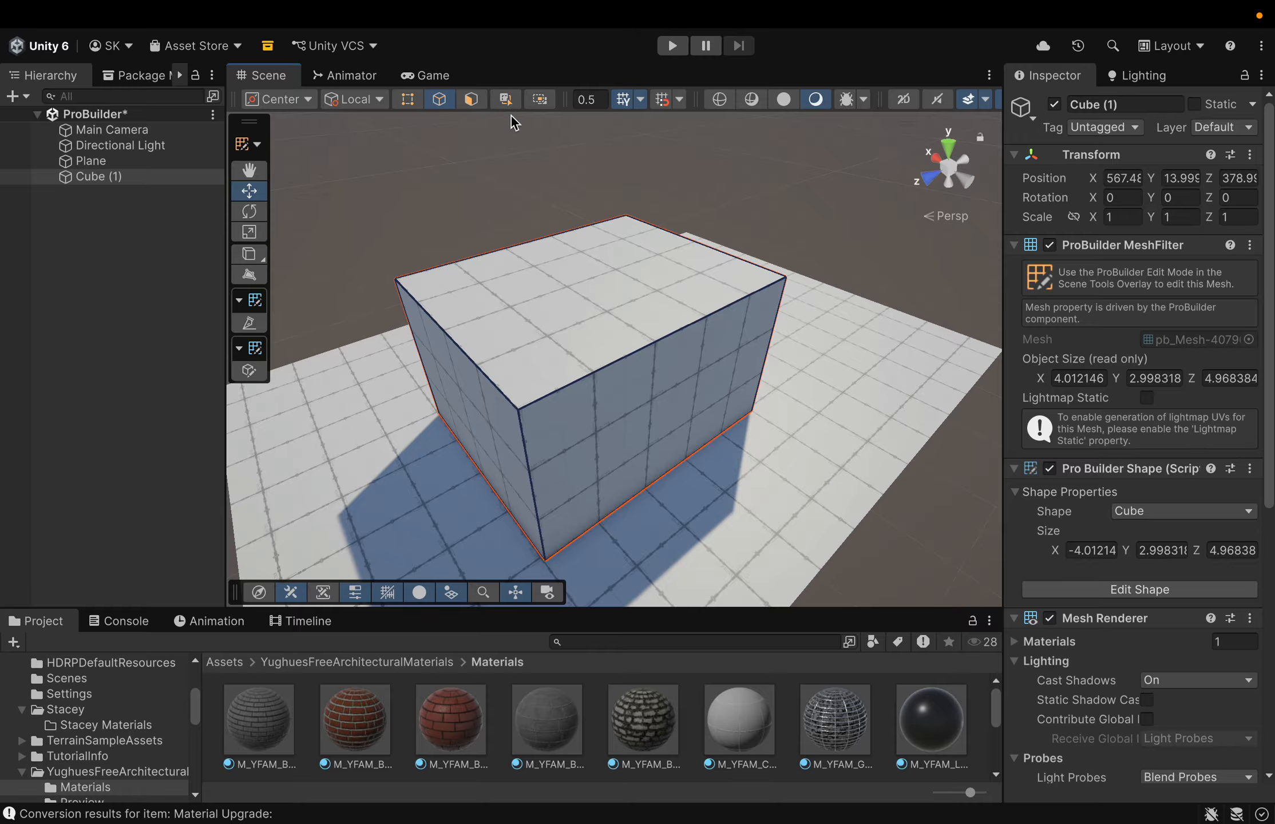
Step: Switch to face editing and select the cube's top face, trying Select All and undoing that wider selection
{"action": "left_click", "coordinate": [473, 102]}
{"action": "left_click", "coordinate": [583, 314]}
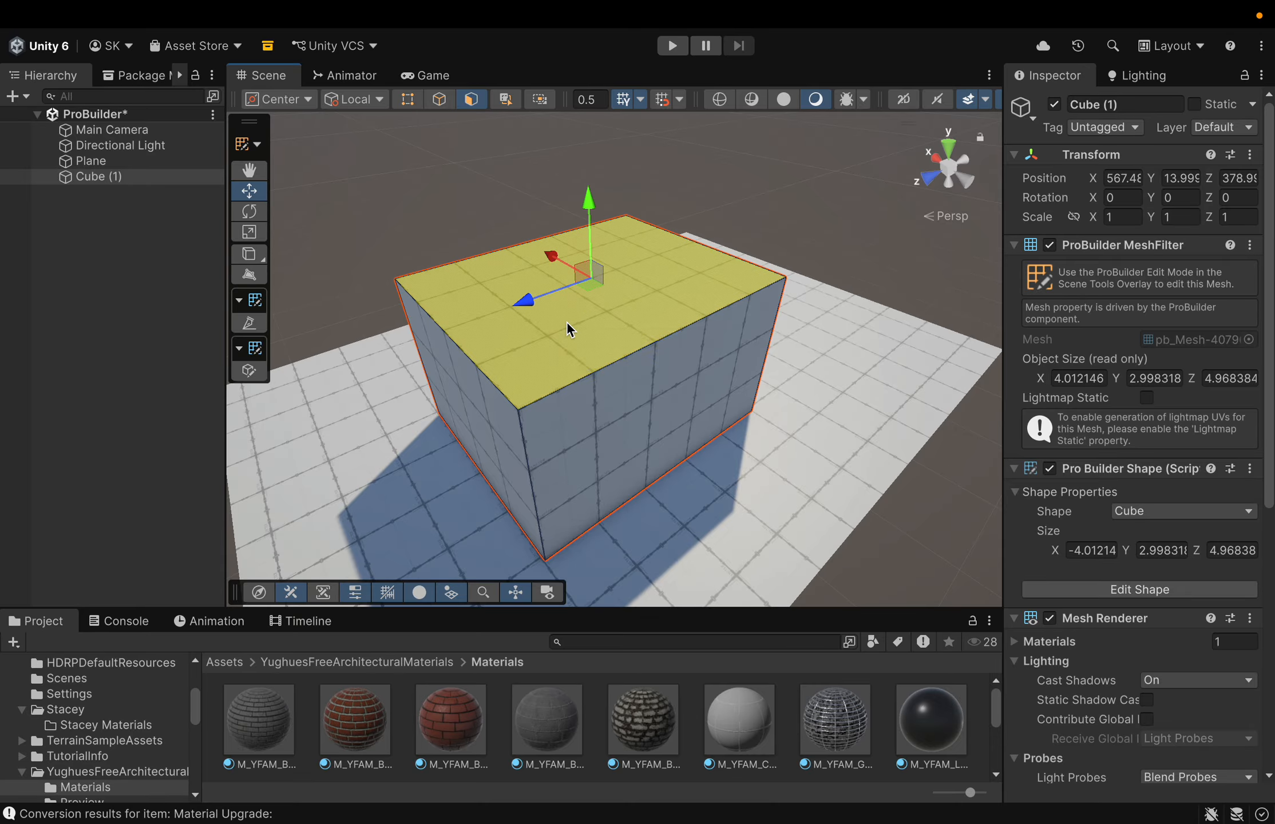
{"action": "right_click", "coordinate": [567, 322]}
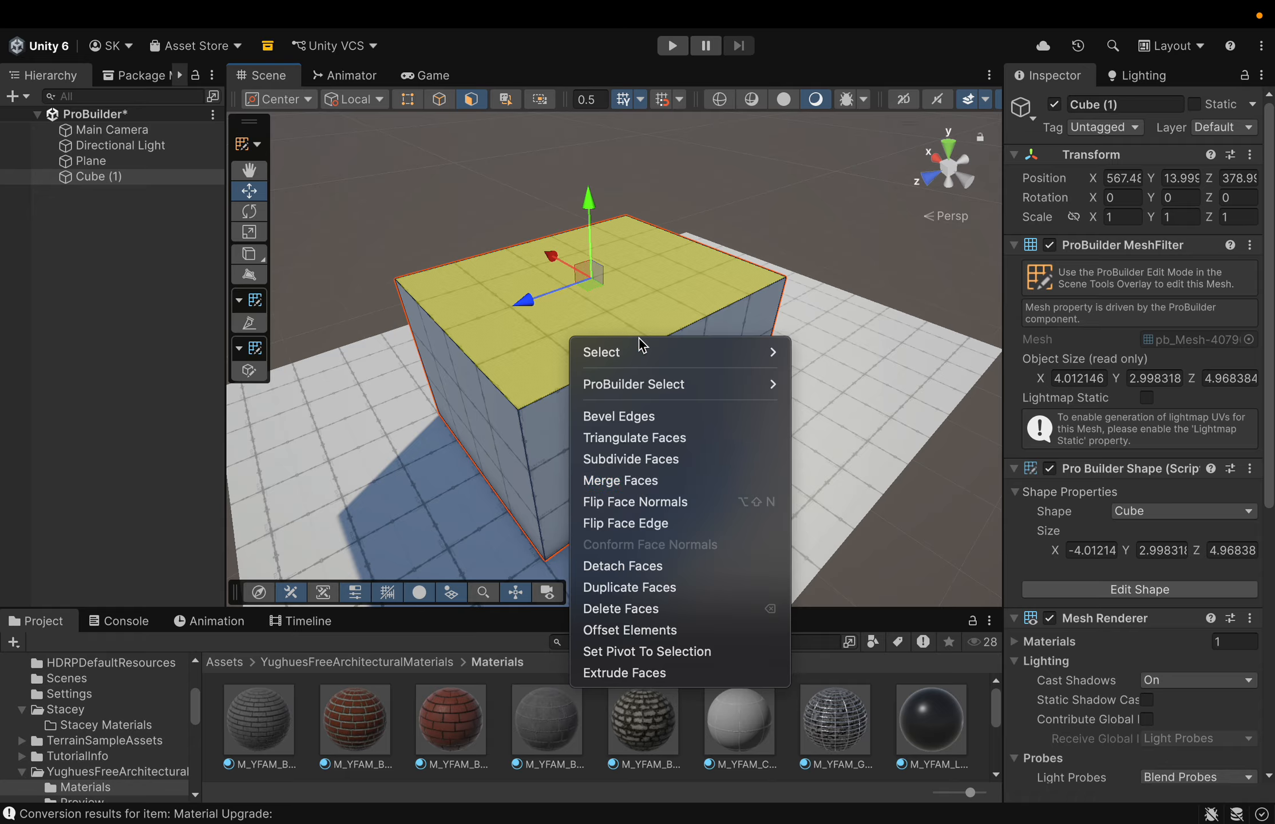
{"action": "mouse_move", "coordinate": [652, 355]}
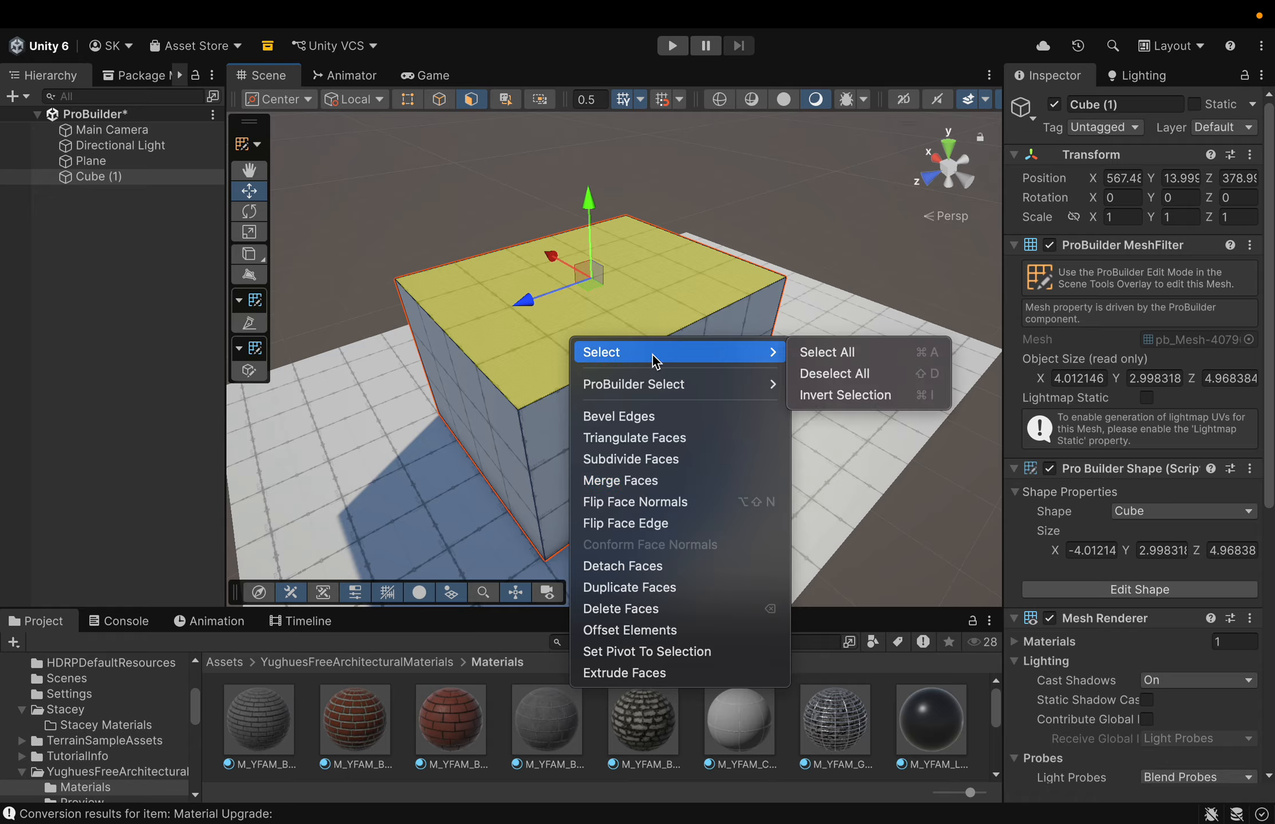
{"action": "left_click", "coordinate": [815, 350]}
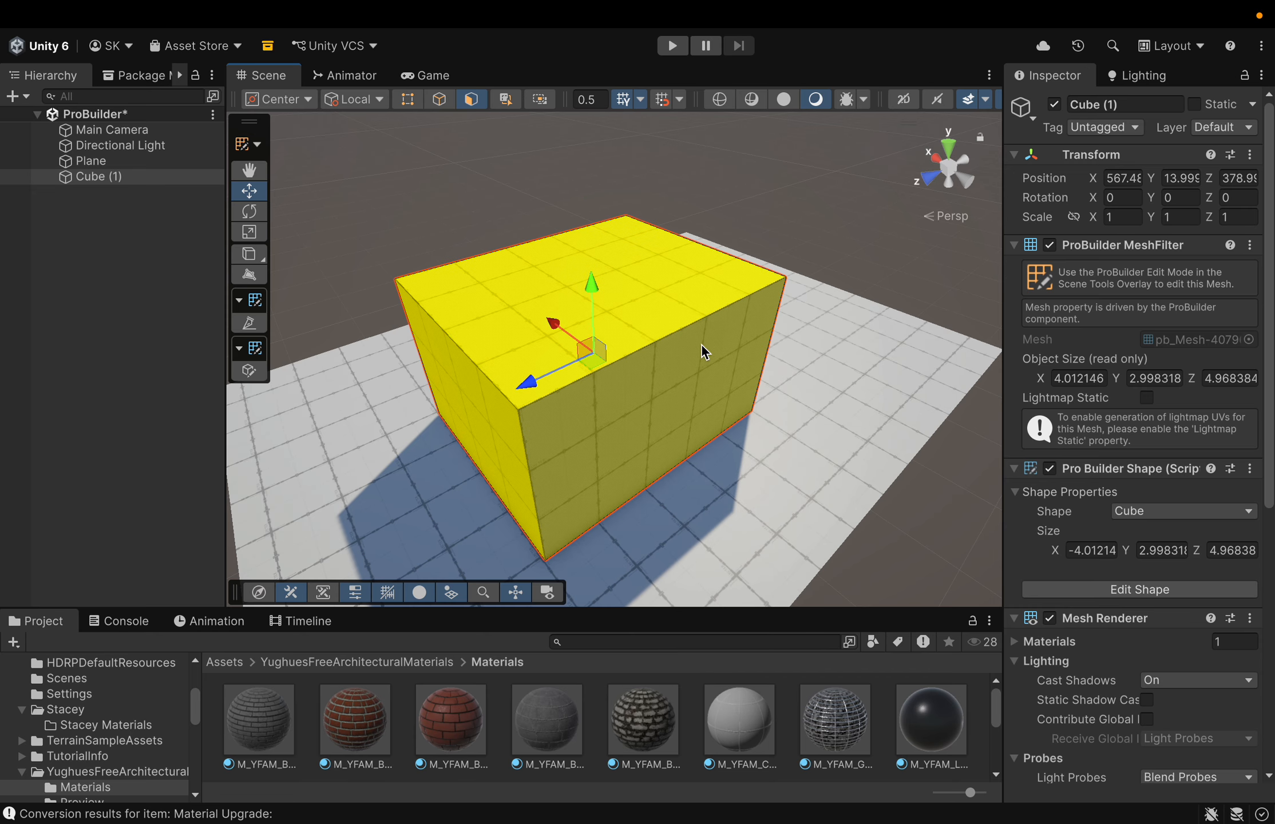
{"action": "key", "text": "super+z"}
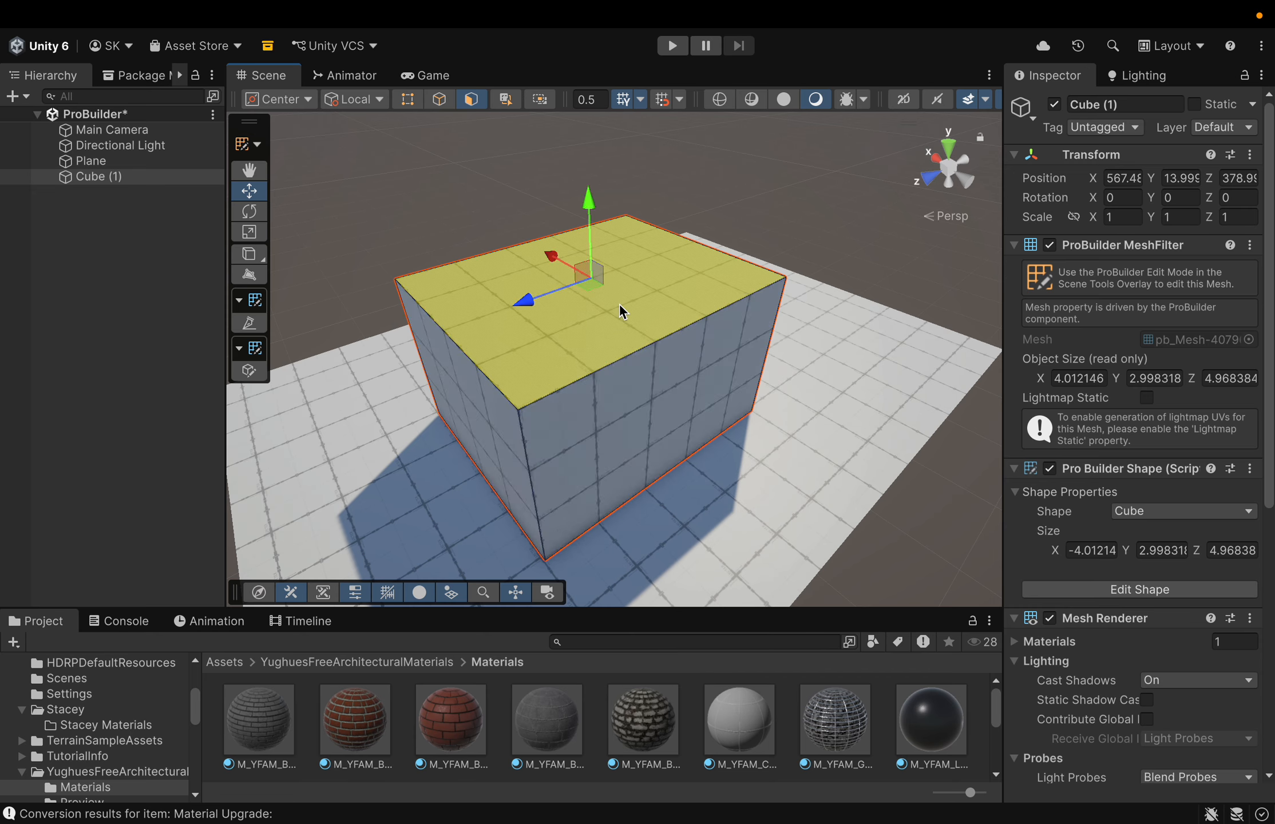
Step: Select the face ring from the cube's top face, and check it in wireframe and unlit display
{"action": "left_click", "coordinate": [619, 303]}
{"action": "left_click", "coordinate": [655, 289]}
{"action": "right_click", "coordinate": [656, 289]}
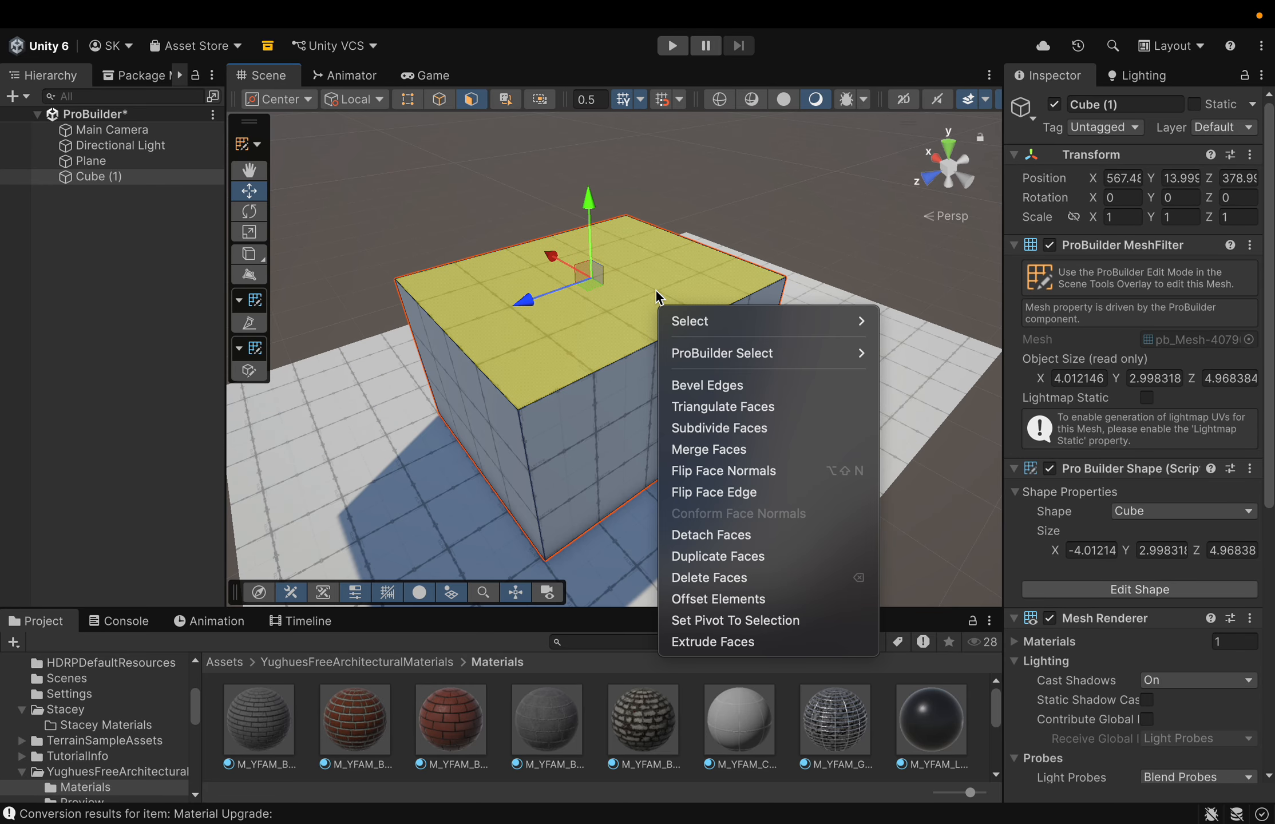
{"action": "mouse_move", "coordinate": [694, 353]}
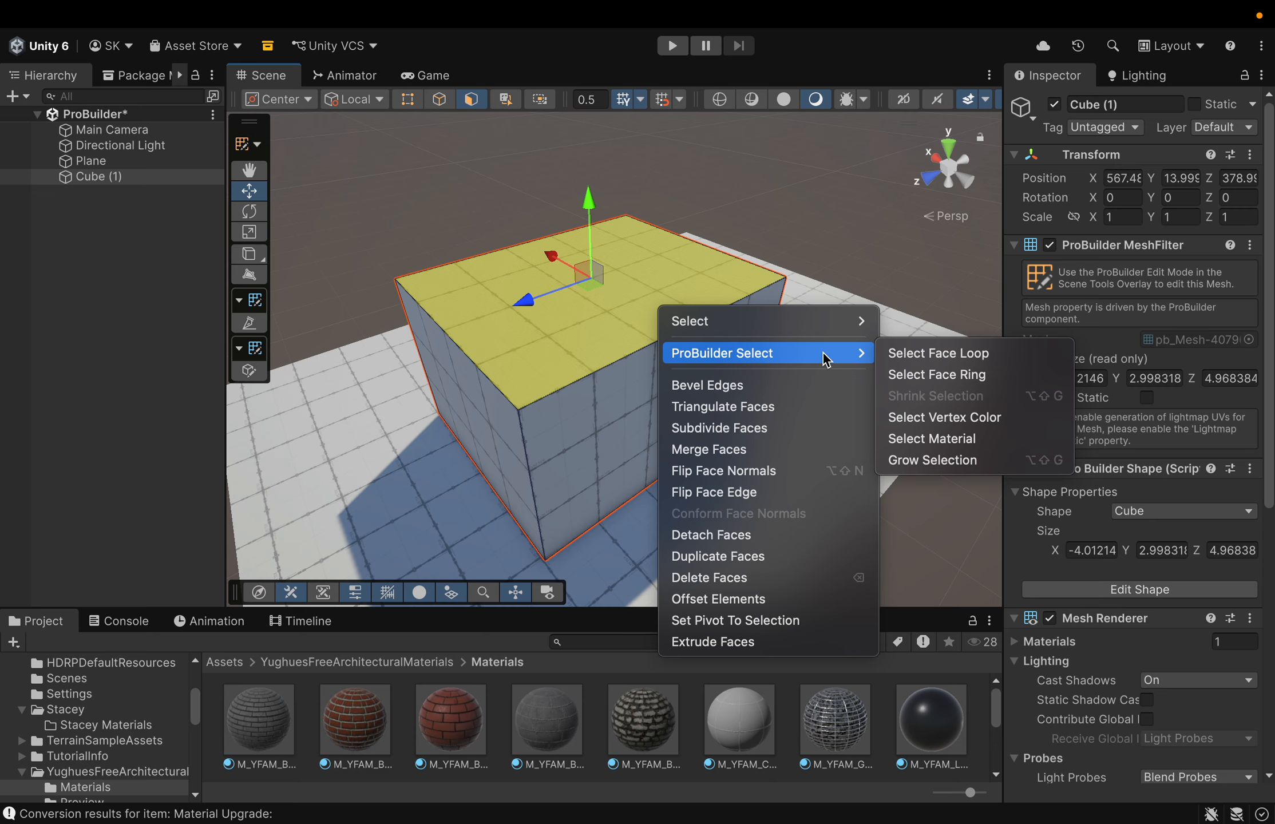
{"action": "left_click", "coordinate": [943, 374]}
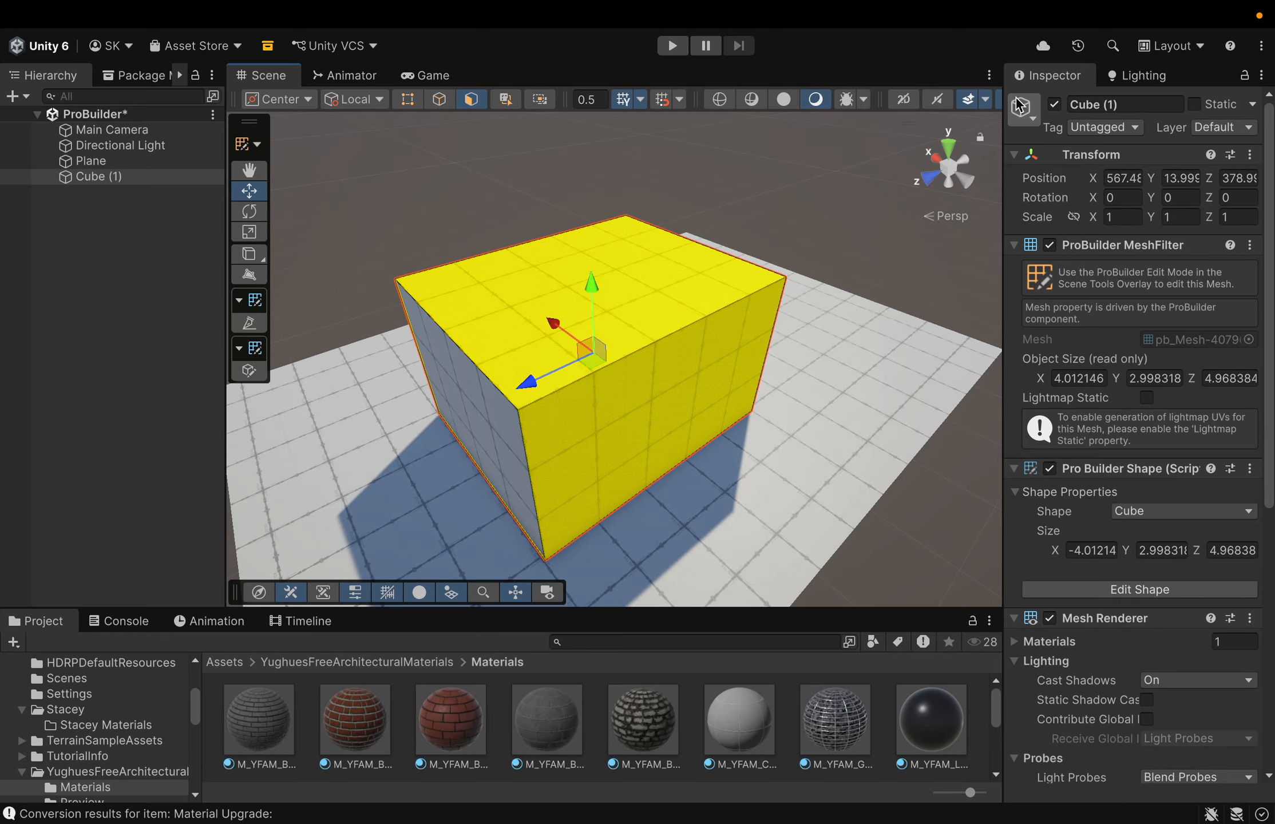
{"action": "left_click", "coordinate": [723, 105]}
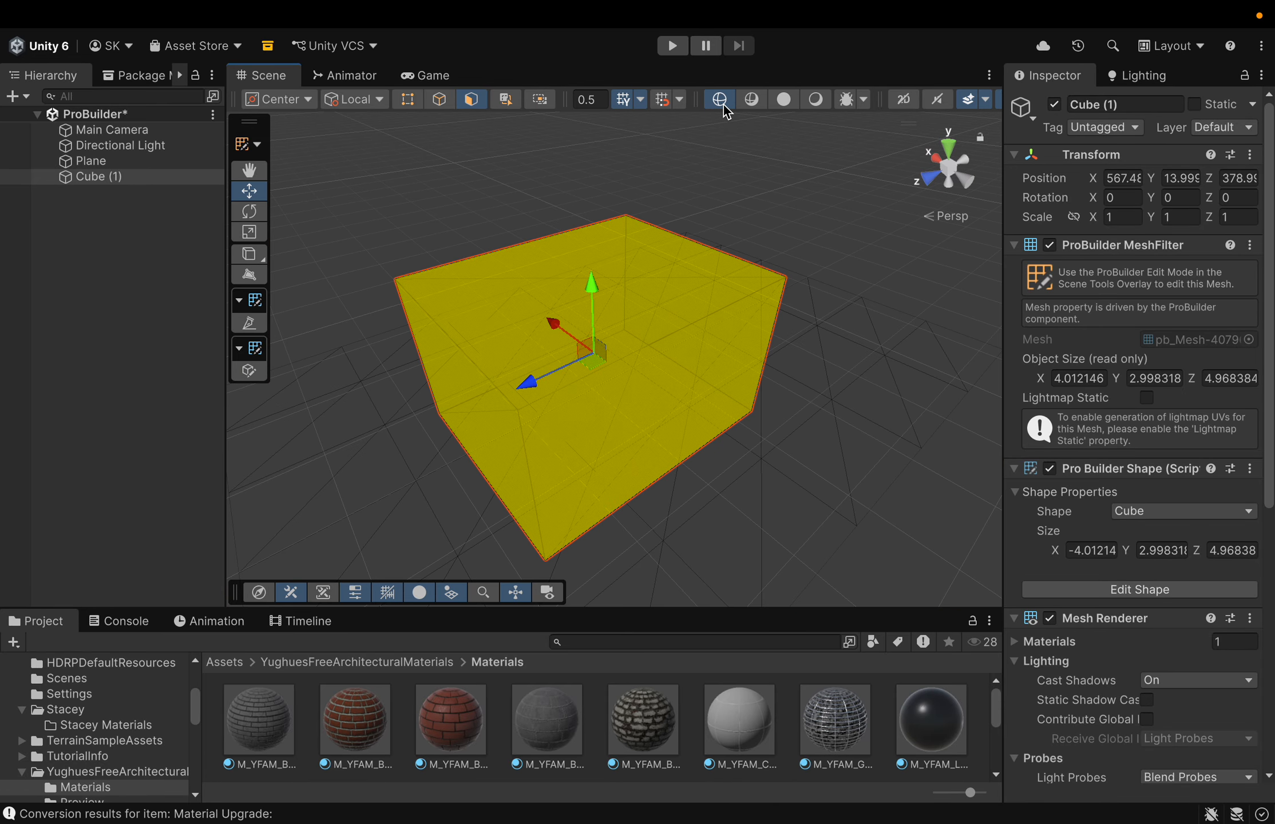
{"action": "left_click", "coordinate": [784, 100]}
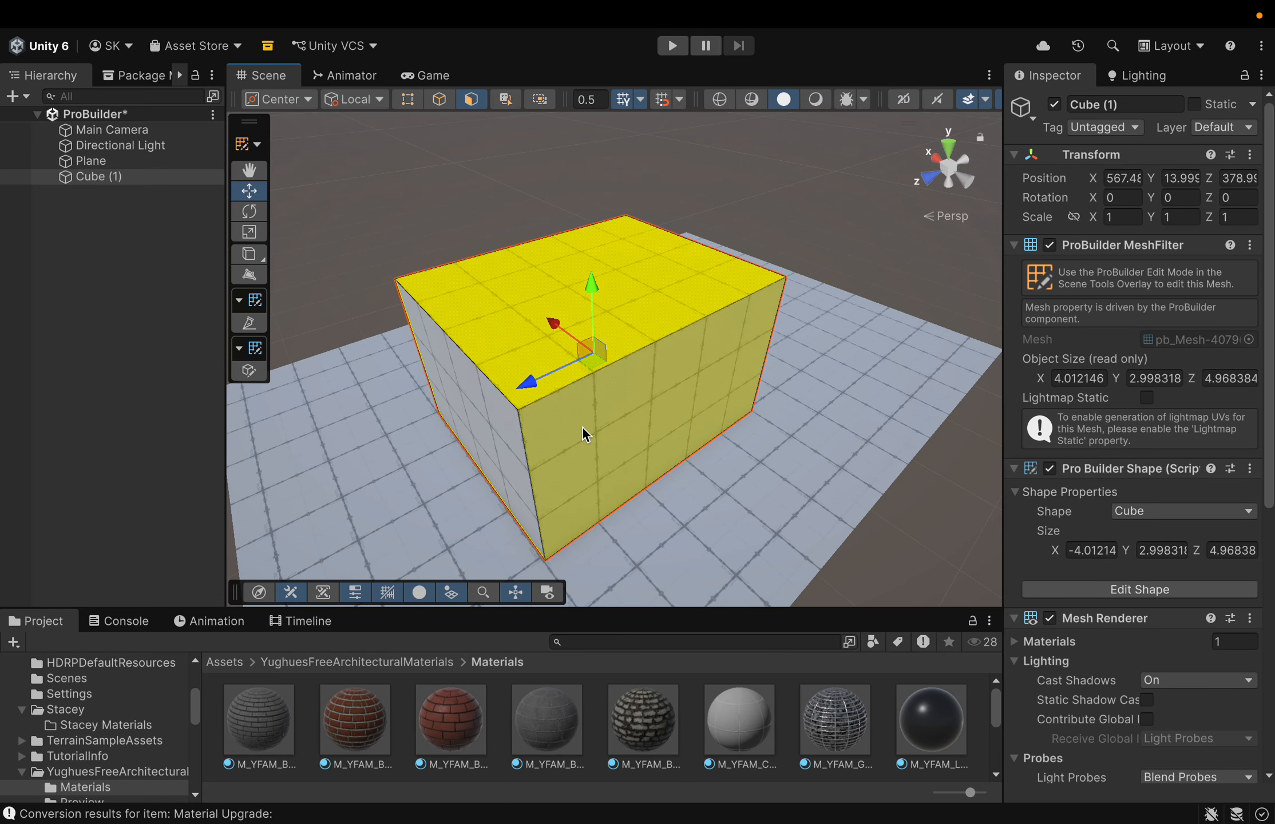
Step: Select only the cube's top face again and bevel its edges
{"action": "right_click", "coordinate": [632, 390]}
{"action": "left_click", "coordinate": [636, 284]}
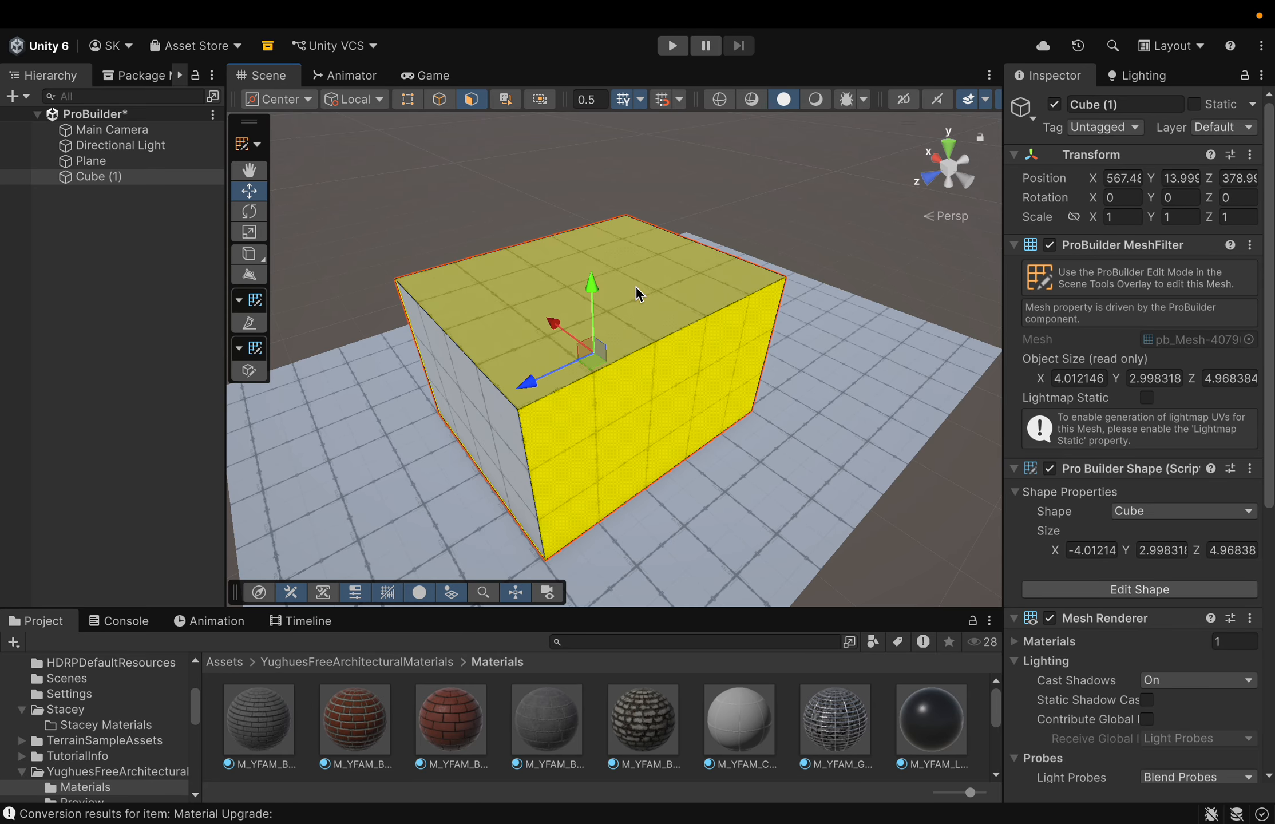
{"action": "left_click", "coordinate": [636, 286]}
{"action": "left_click", "coordinate": [551, 337]}
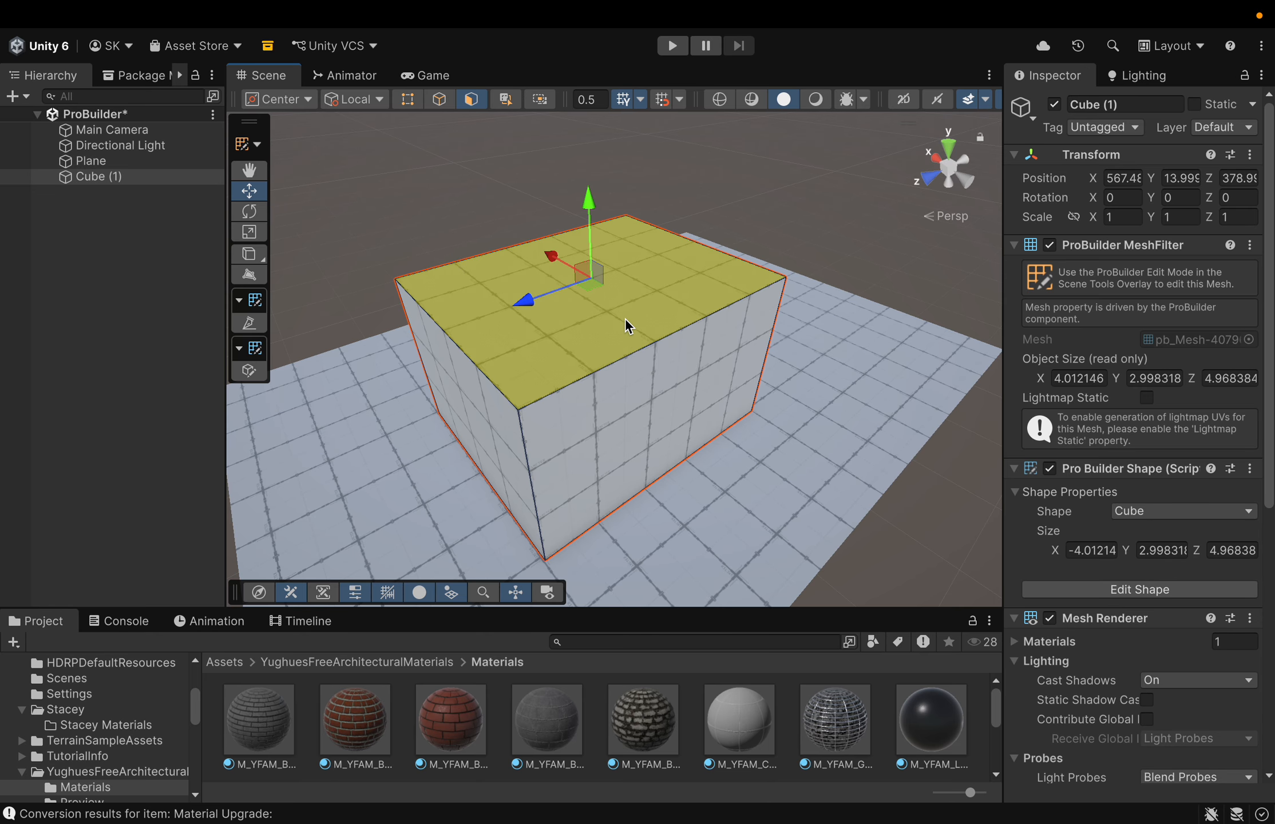
{"action": "right_click", "coordinate": [640, 318]}
{"action": "mouse_move", "coordinate": [696, 372]}
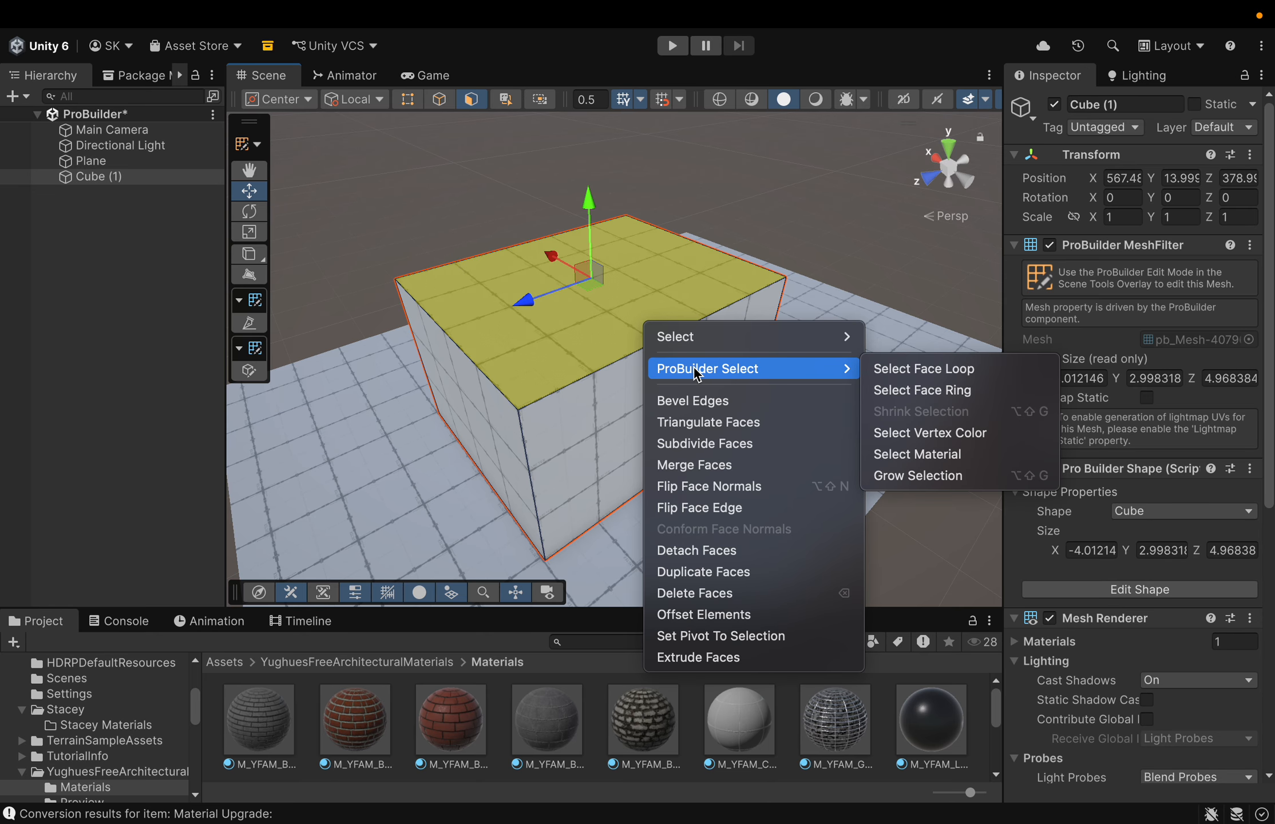
{"action": "left_click", "coordinate": [695, 403]}
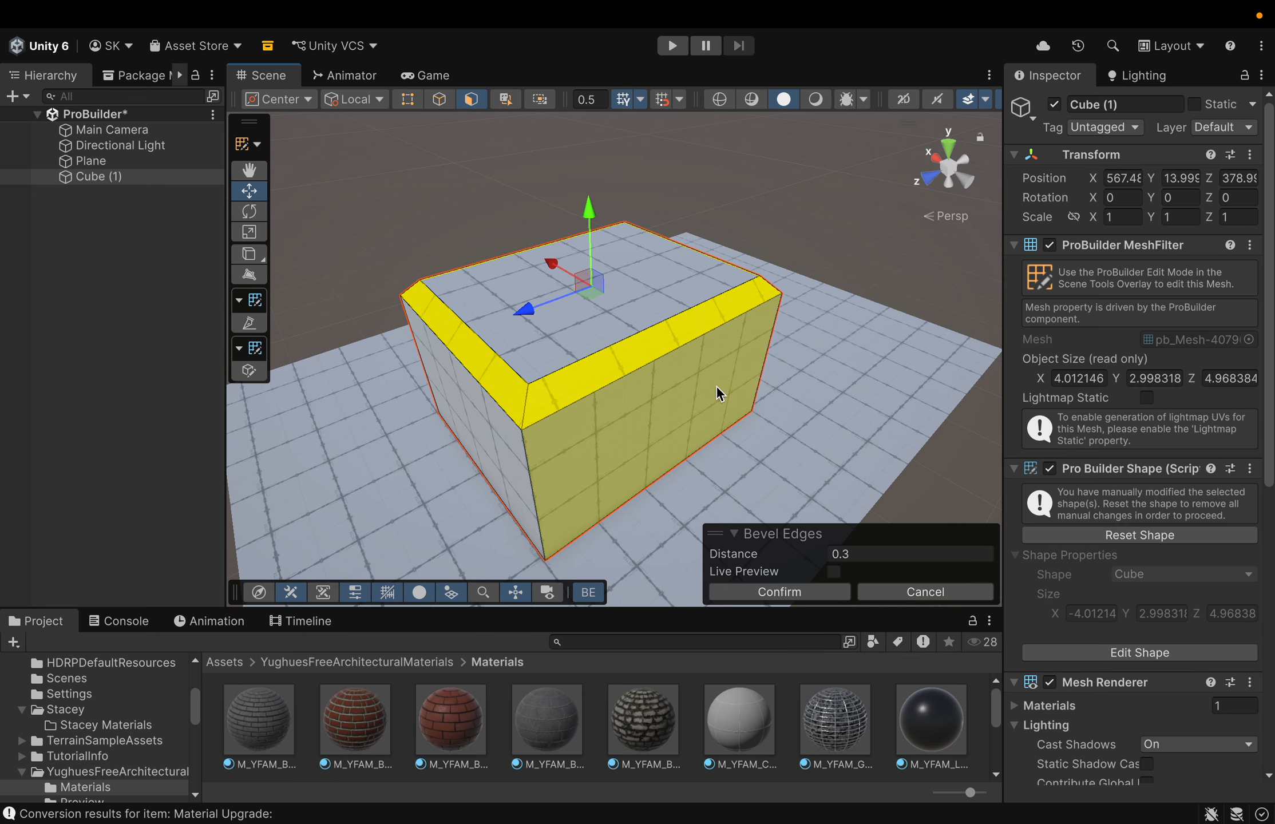
Step: Try a bevel distance of 0.94 and cancel the bevel
{"action": "left_click", "coordinate": [830, 554]}
{"action": "left_click", "coordinate": [878, 563]}
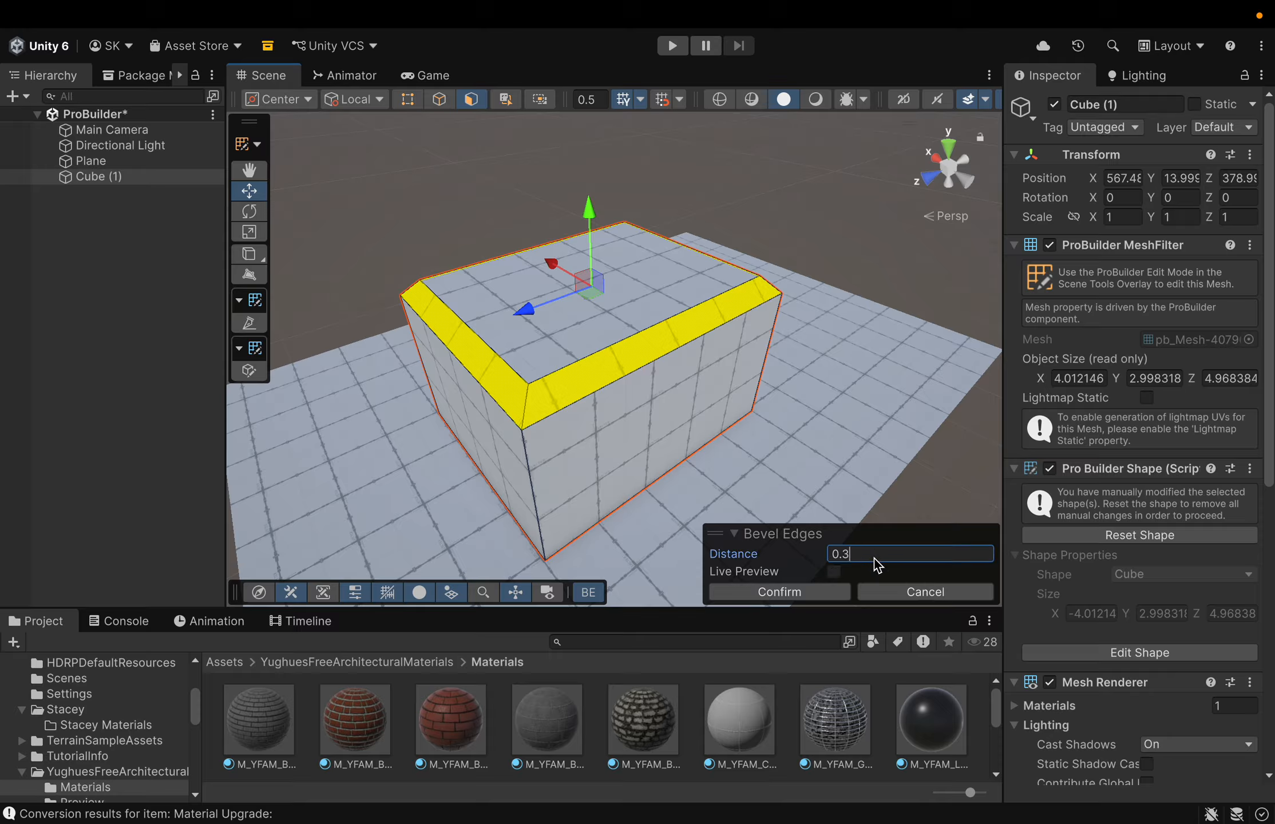
{"action": "type", "text": "6"}
{"action": "left_click_drag", "start_coordinate": [798, 565], "coordinate": [814, 570]}
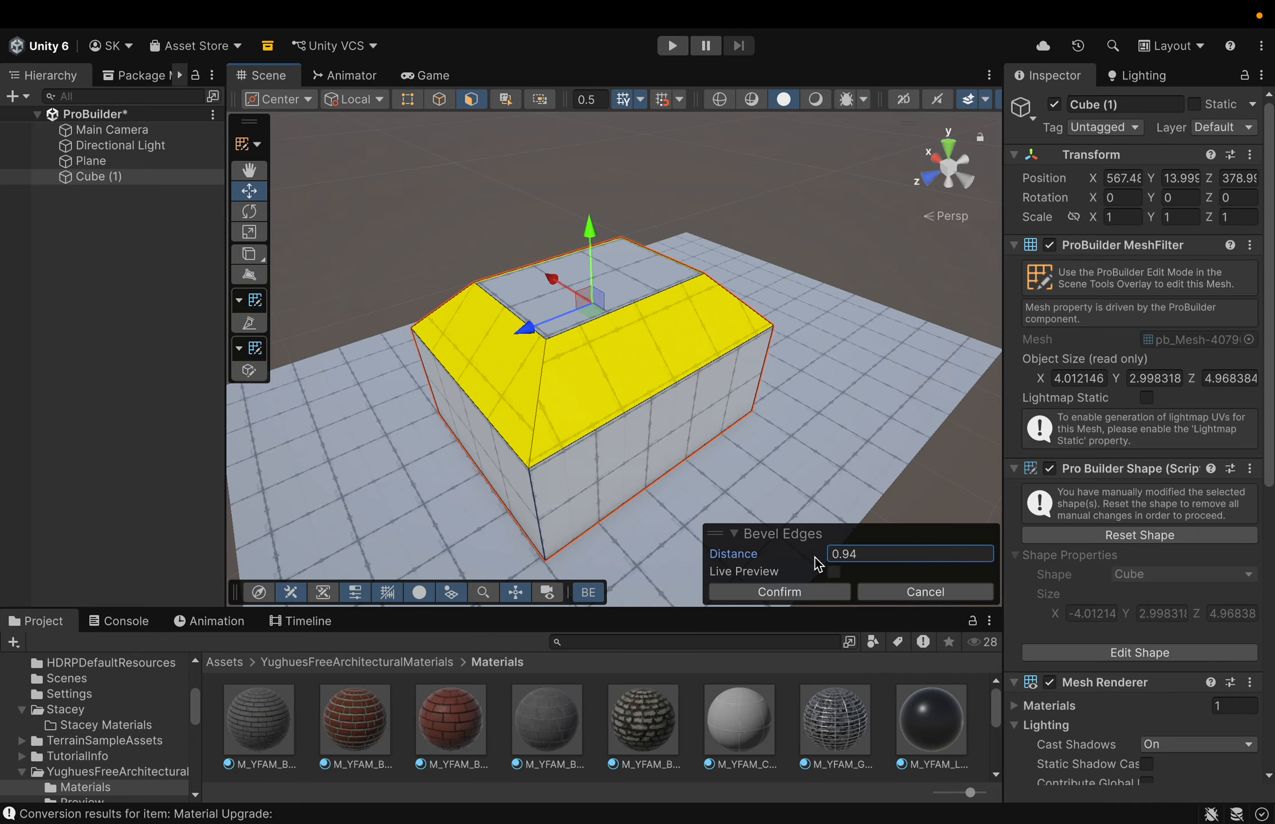
{"action": "key", "text": "Escape"}
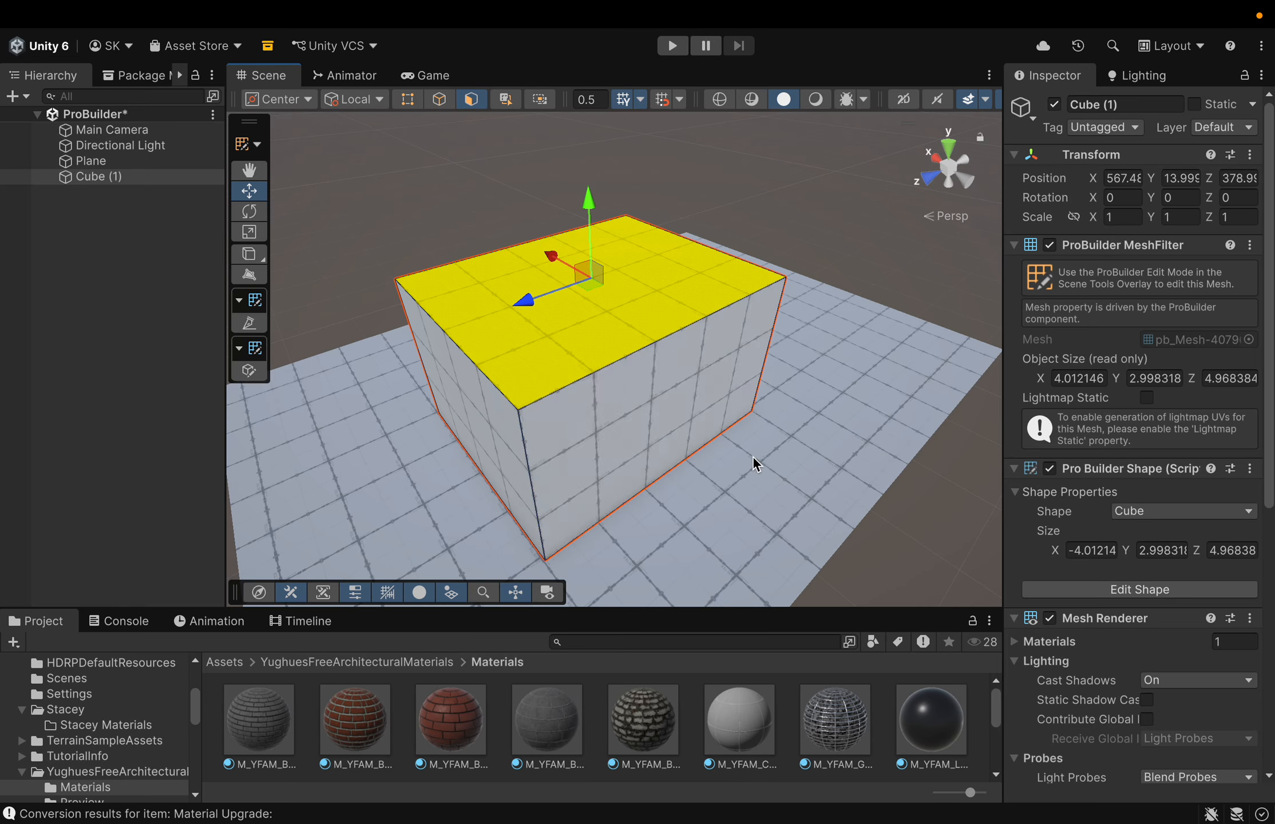
Step: Try selecting the cube's front side face together with its top face
{"action": "right_click", "coordinate": [669, 298]}
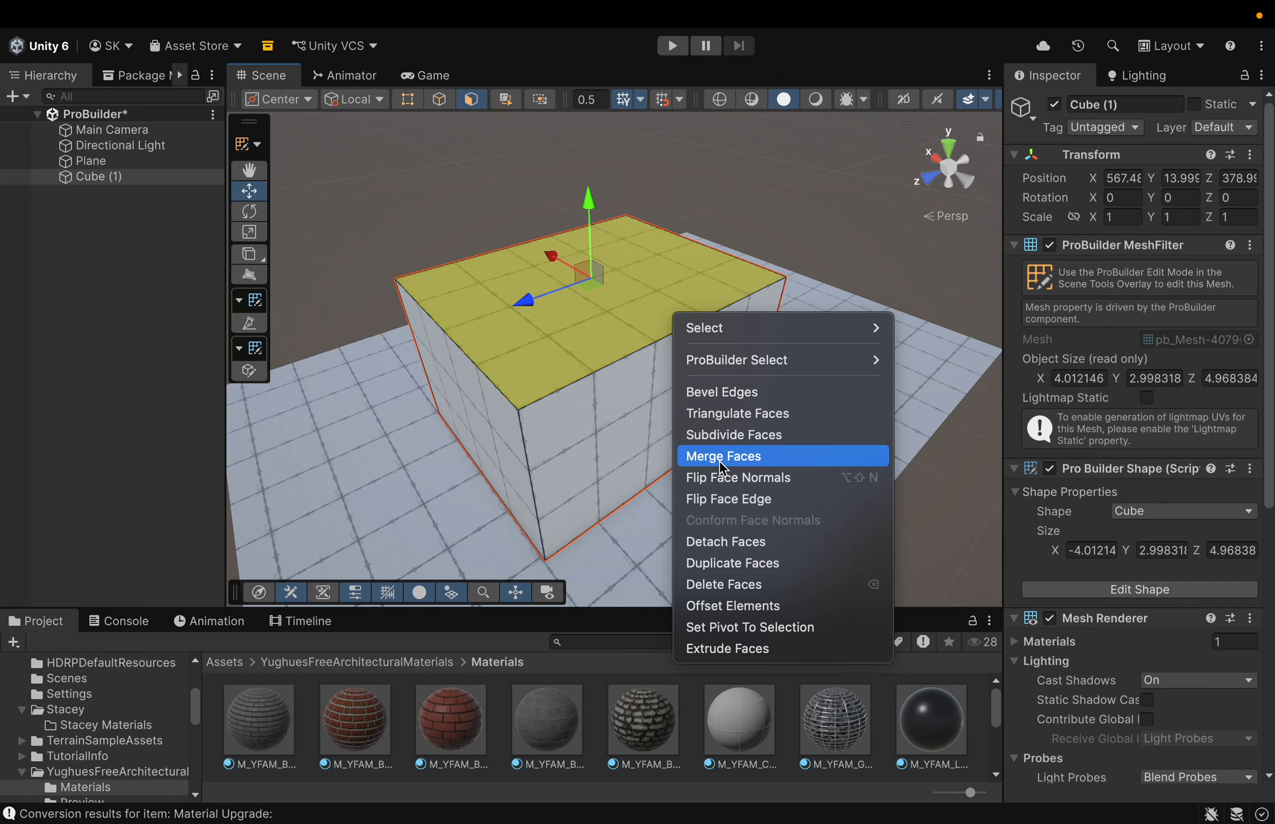
{"action": "left_click", "coordinate": [599, 321]}
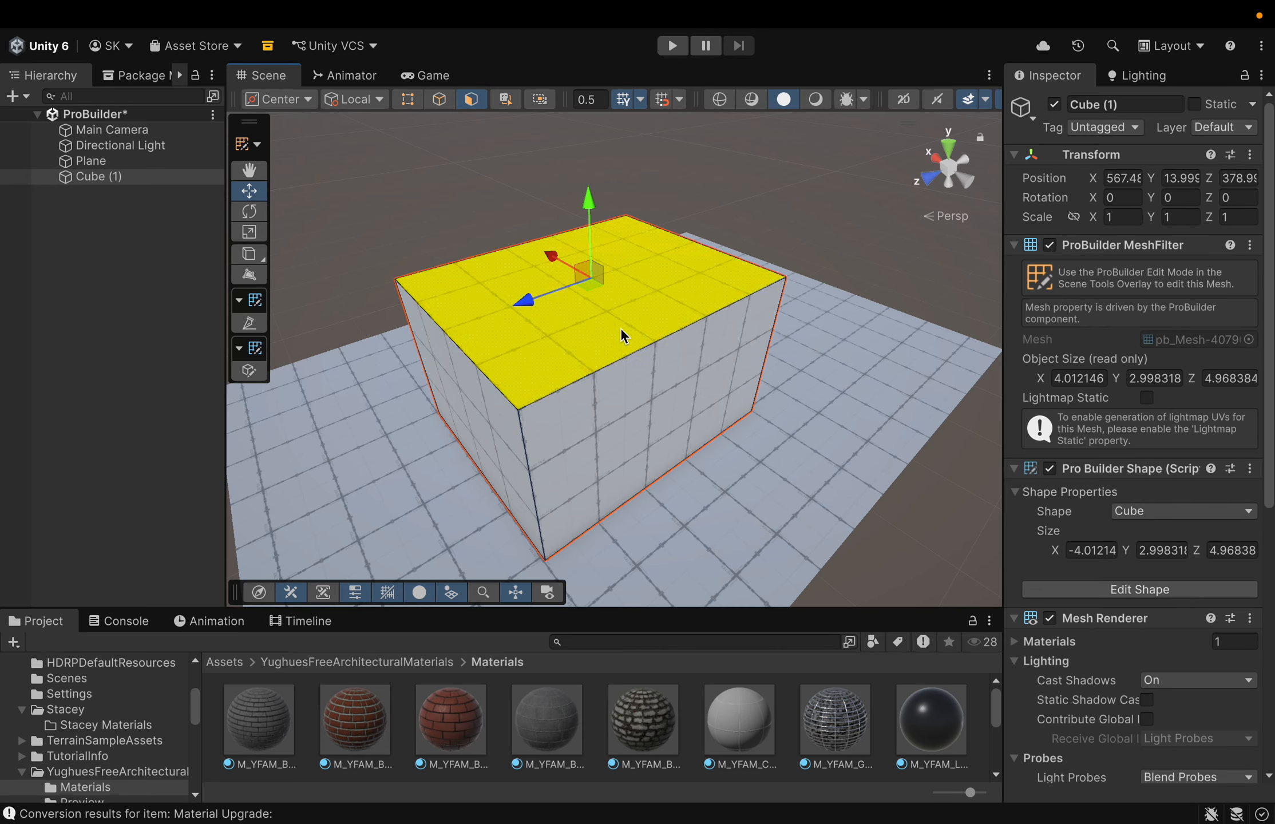
{"action": "left_click", "coordinate": [645, 405], "text": "shift"}
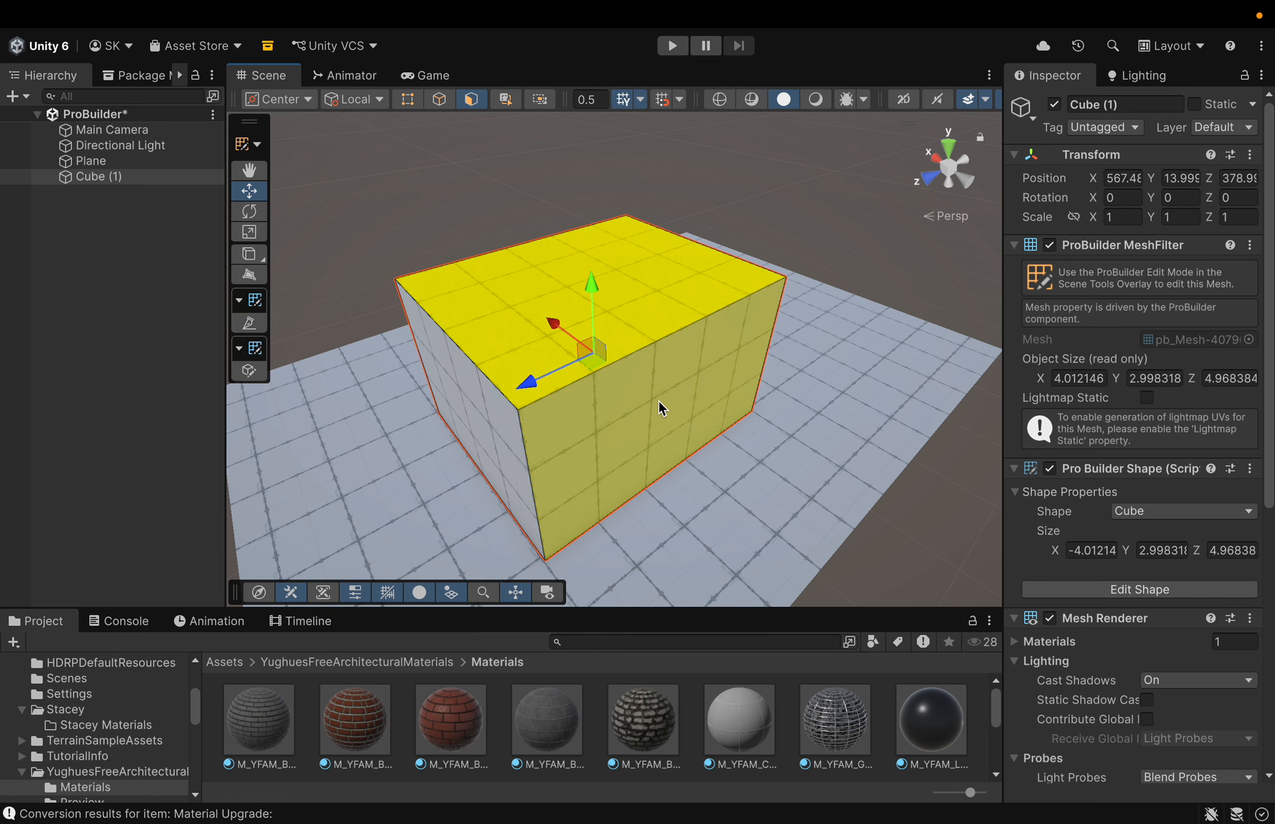
{"action": "left_click", "coordinate": [688, 419], "text": "shift"}
{"action": "left_click", "coordinate": [682, 382]}
Step: Select only the cube's top face and subdivide it
{"action": "left_click", "coordinate": [664, 278]}
{"action": "right_click", "coordinate": [663, 278]}
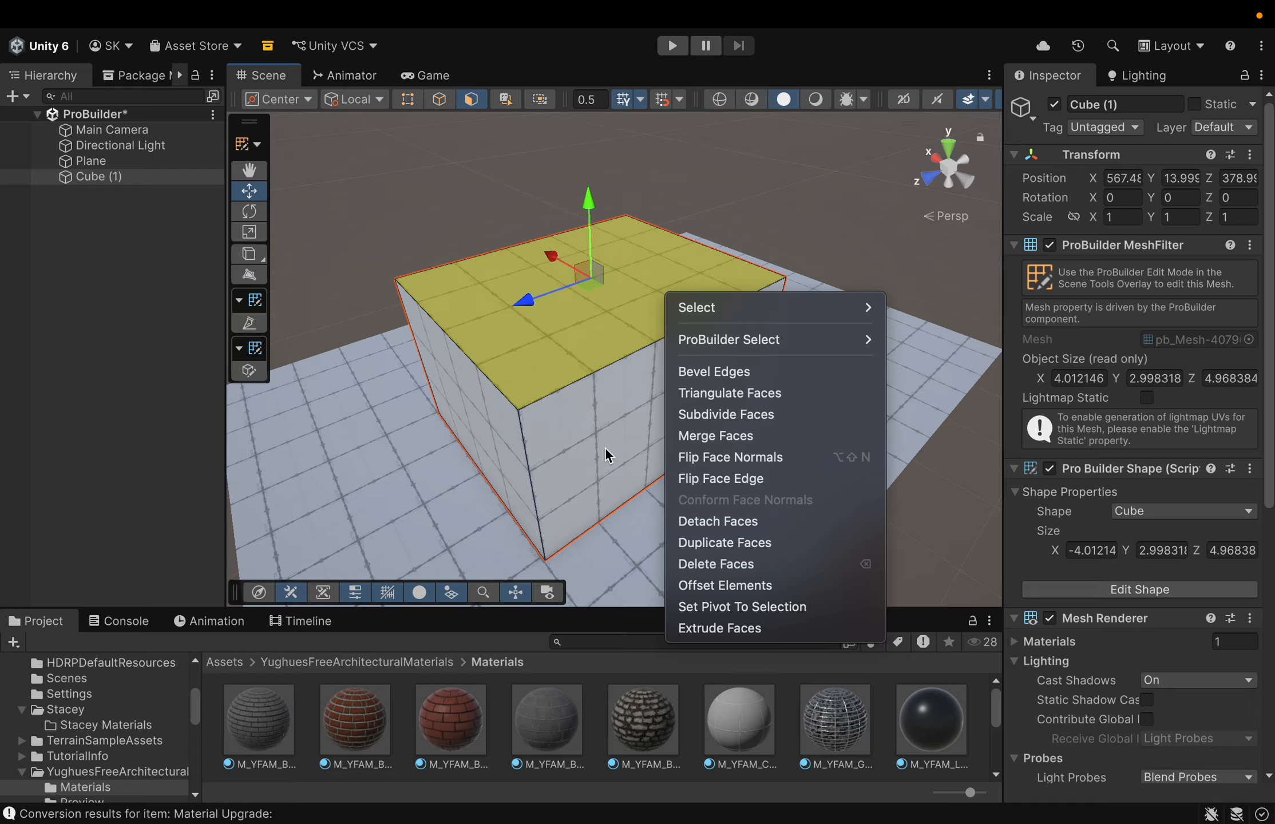
{"action": "left_click", "coordinate": [760, 419]}
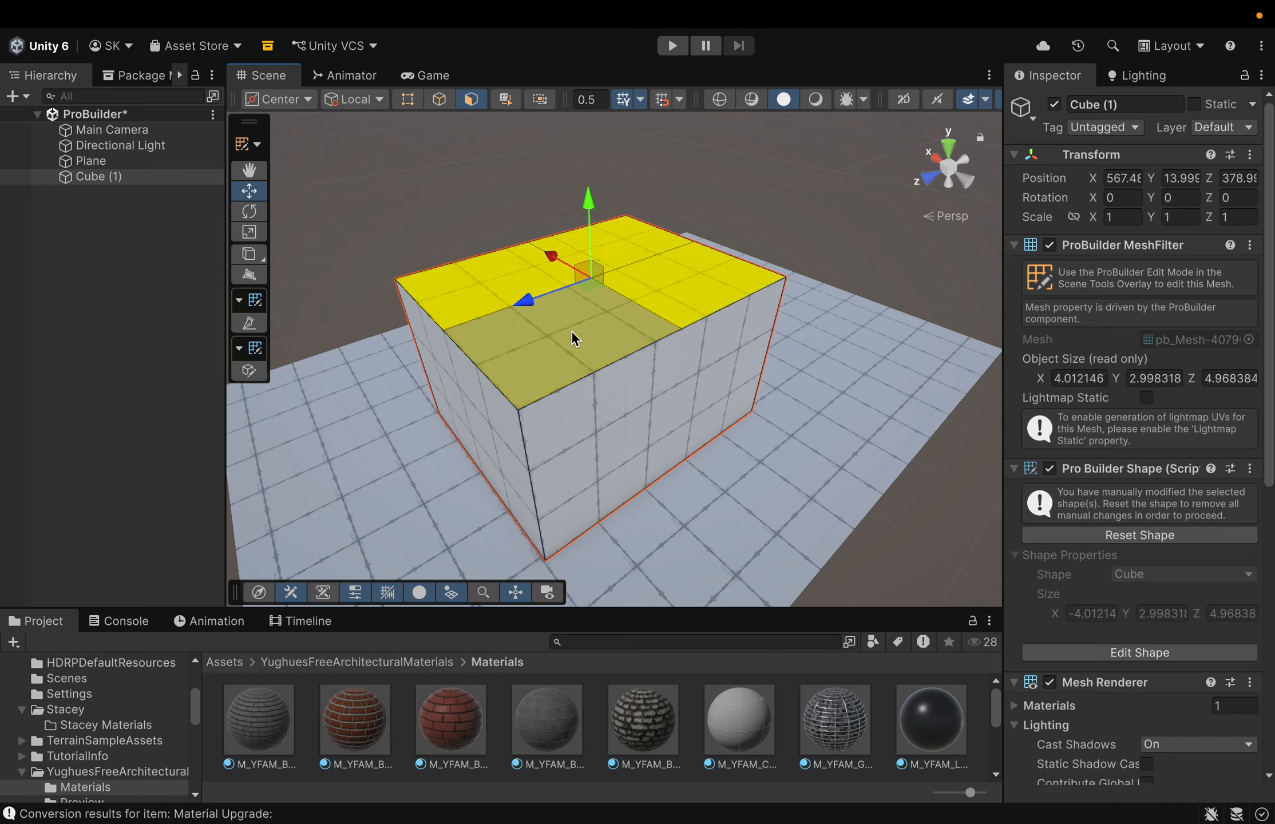
Step: Extrude the near-corner quarter of the top face upward by about 0.98, and undo the extrusion and subdivision
{"action": "left_click", "coordinate": [561, 315]}
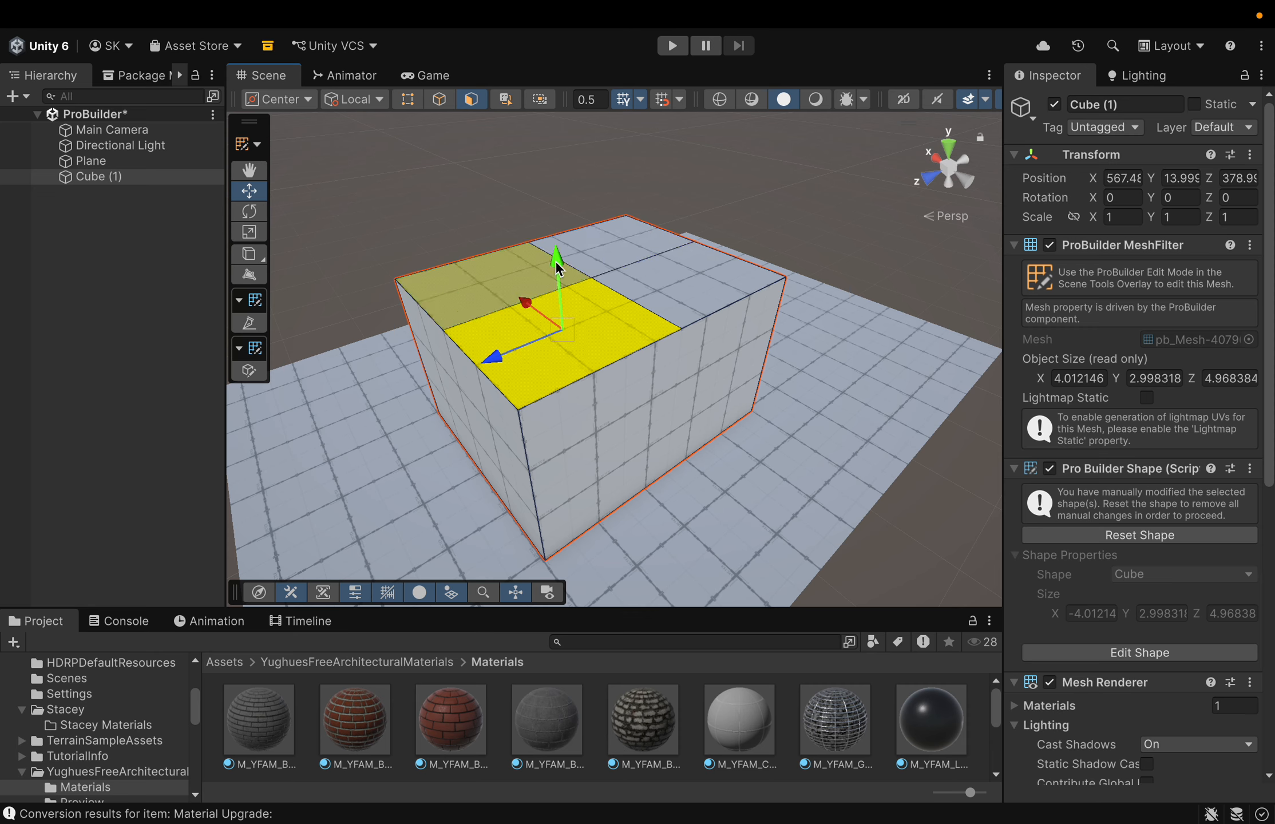
{"action": "left_click_drag", "start_coordinate": [557, 268], "coordinate": [568, 187], "text": "shift"}
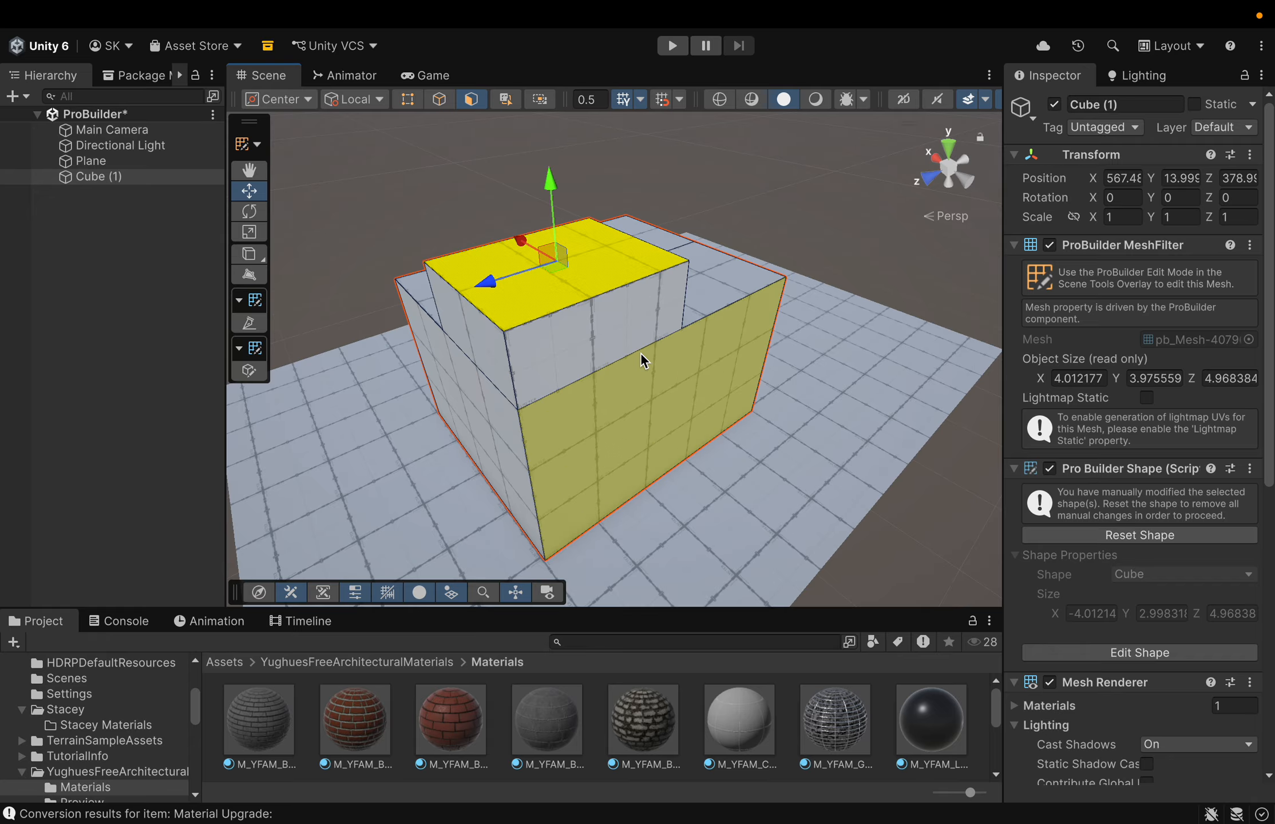
{"action": "key", "text": "super+z"}
{"action": "key", "text": "super+z"}
{"action": "key", "text": "super+z"}
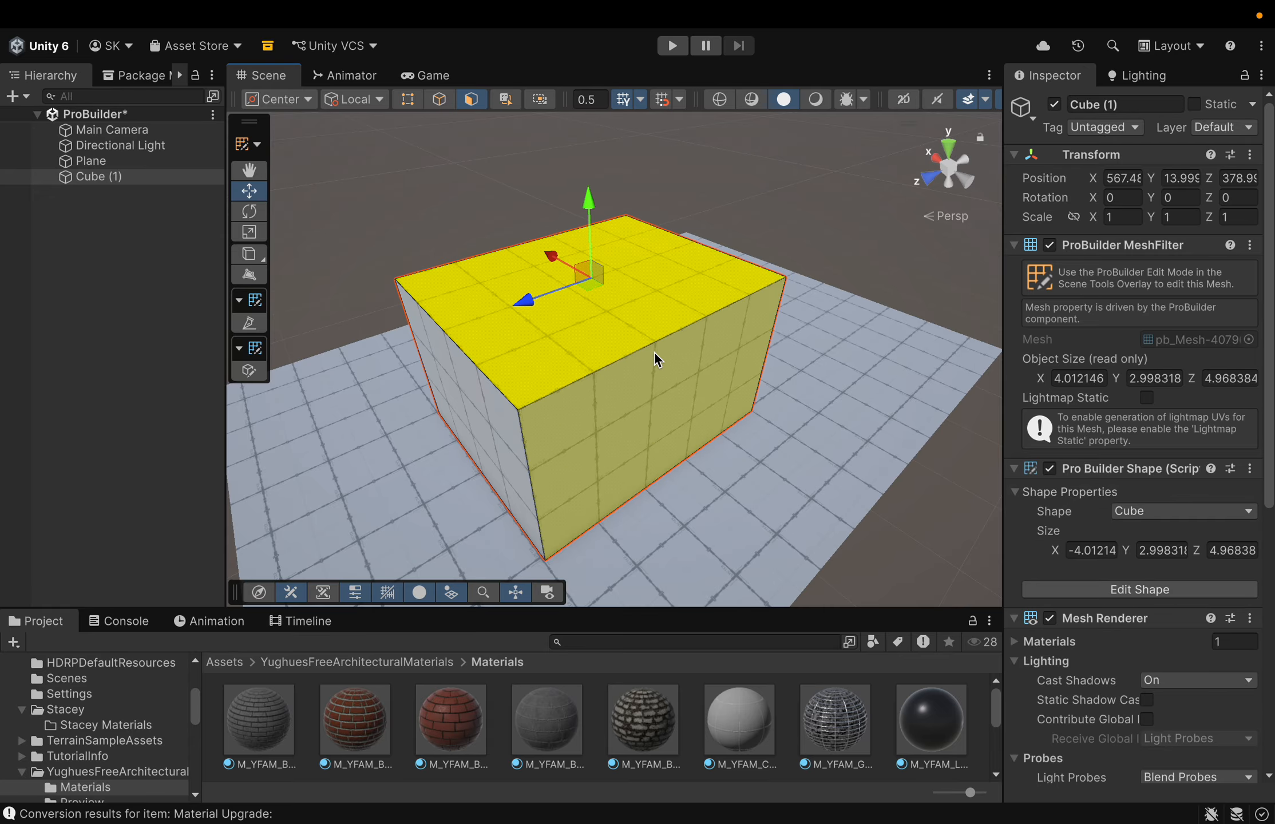
Step: Detach the cube's top face to a separate game object, lift it above the box, and undo the detachment
{"action": "right_click", "coordinate": [645, 289]}
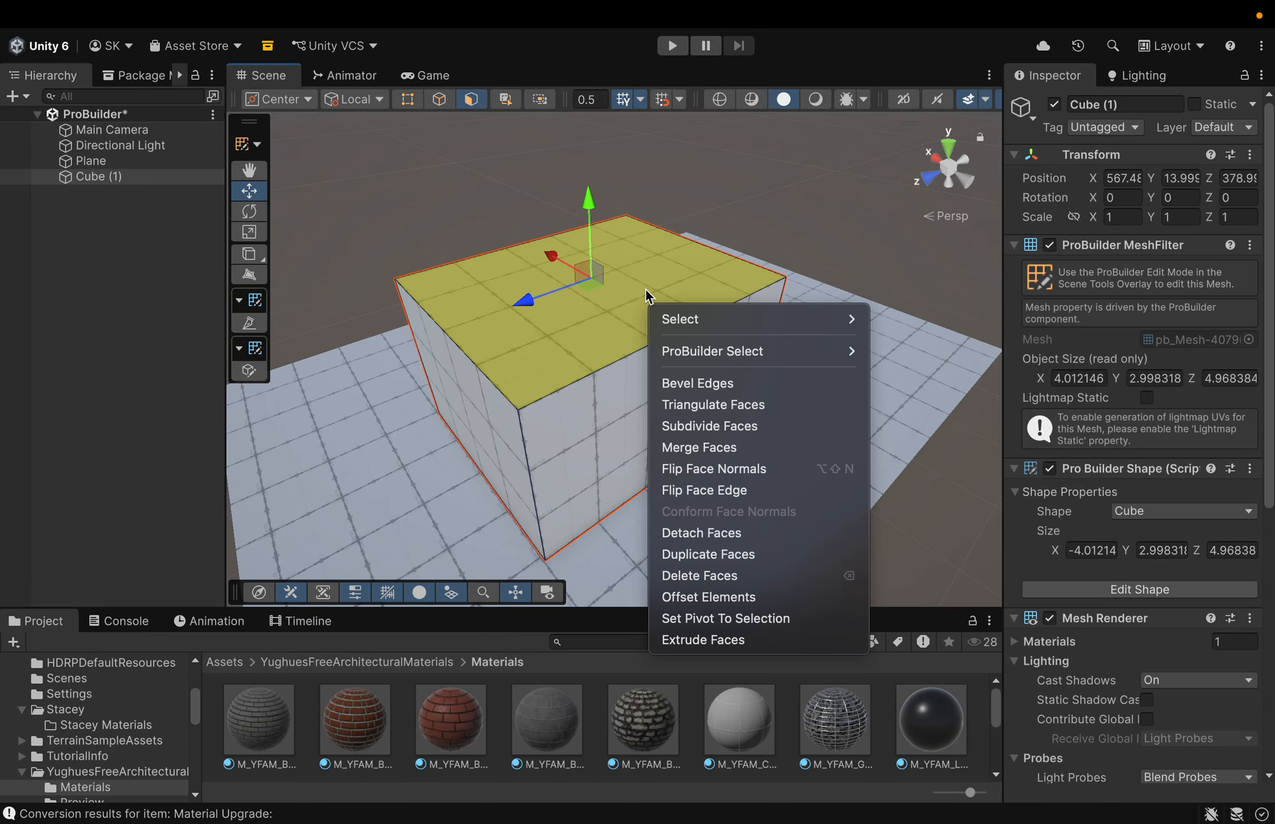
{"action": "left_click", "coordinate": [713, 536]}
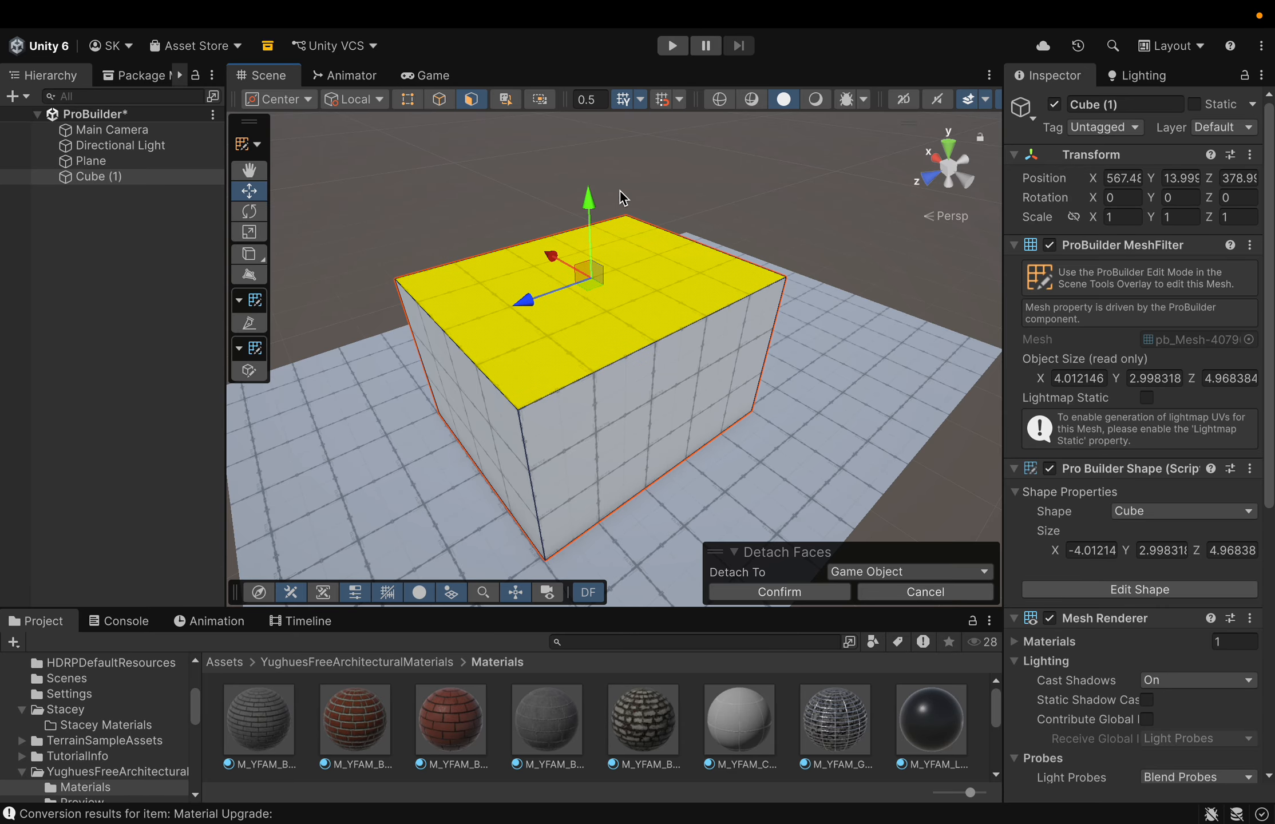
{"action": "left_click_drag", "start_coordinate": [592, 201], "coordinate": [596, 128]}
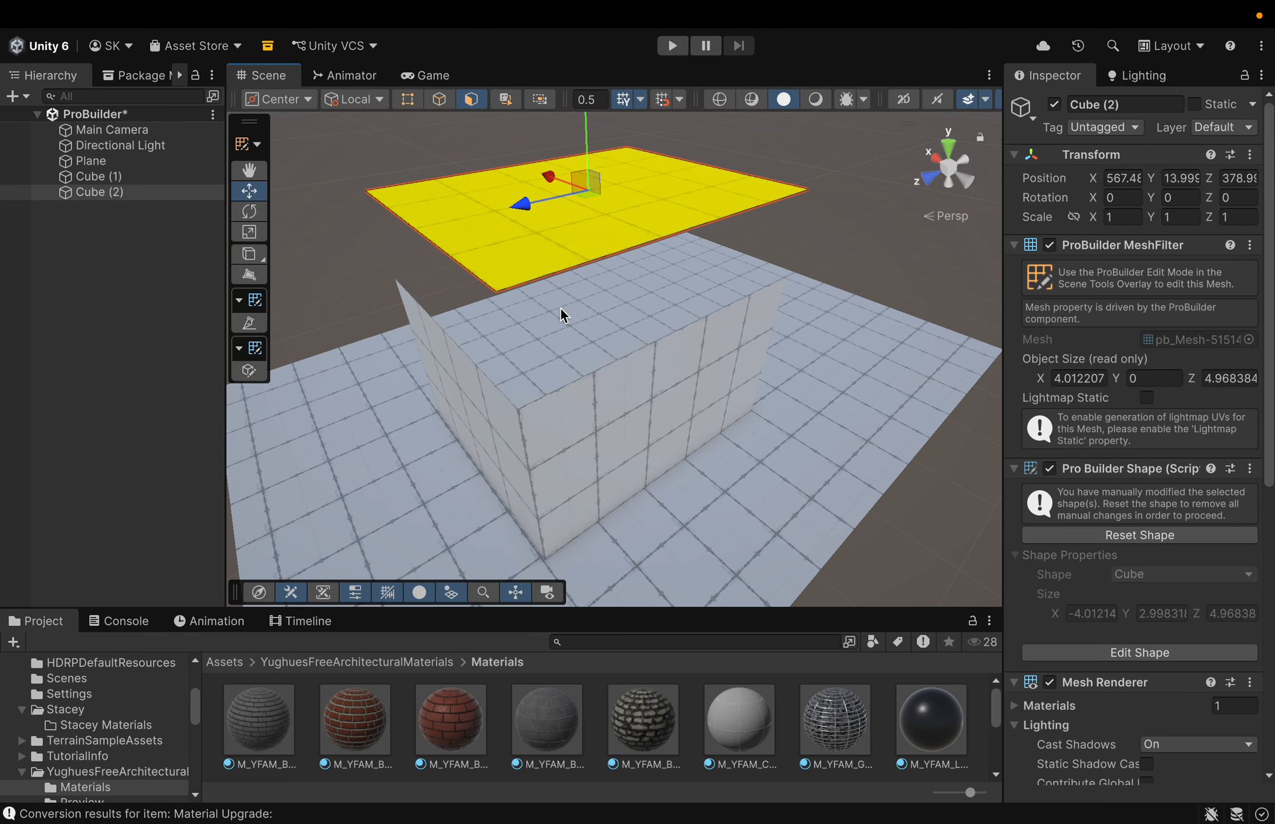
{"action": "key", "text": "ctrl+z"}
Step: Delete the cube's top face to open the box
{"action": "right_click", "coordinate": [583, 322]}
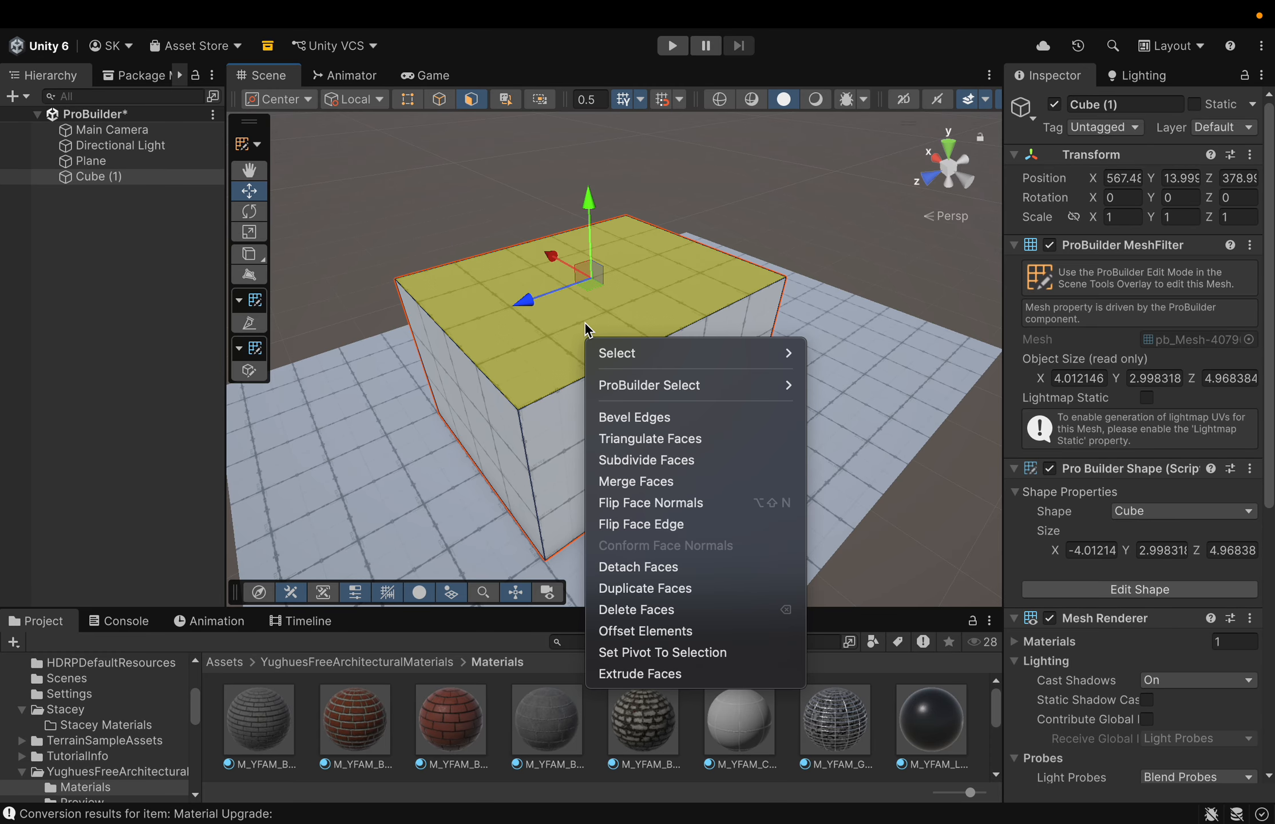
{"action": "left_click", "coordinate": [653, 610]}
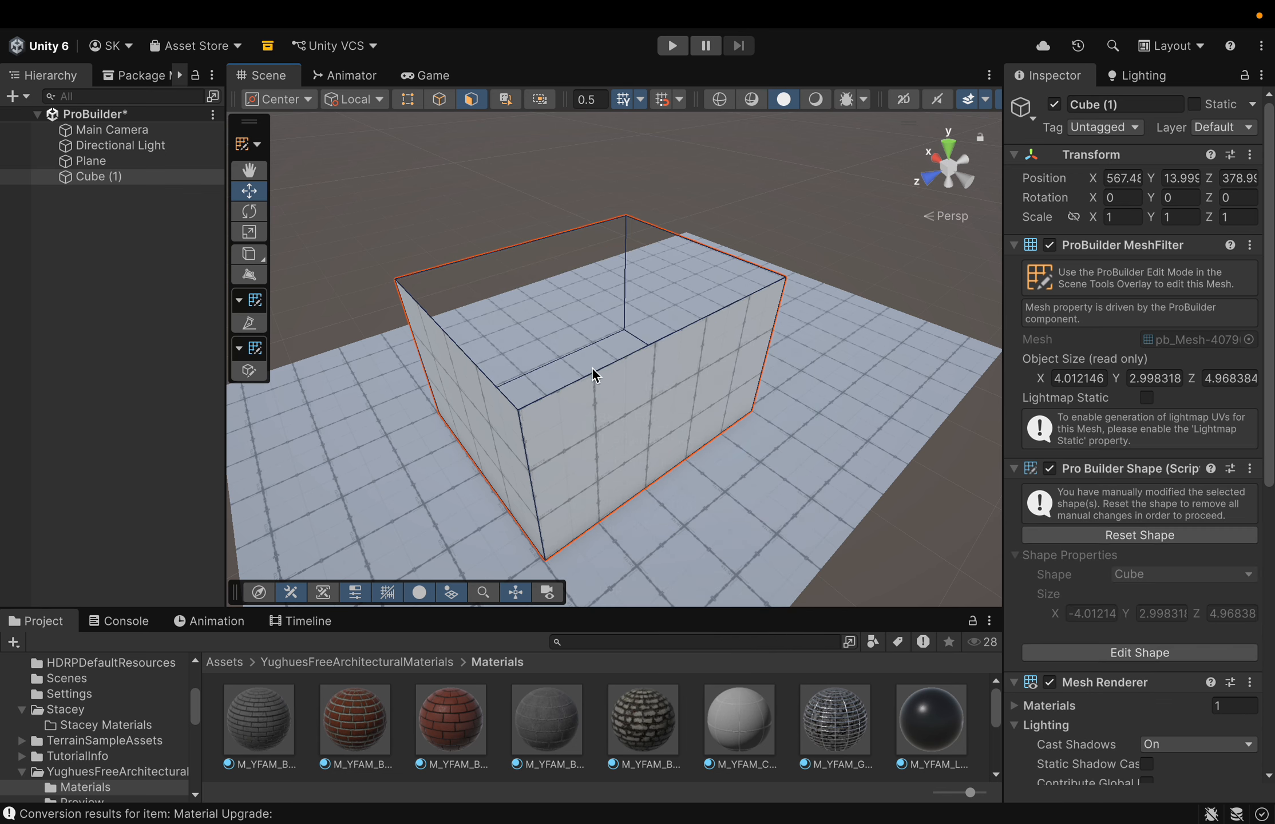
{"action": "left_click_drag", "start_coordinate": [369, 245], "coordinate": [832, 470]}
Step: Select all of the open cube's remaining faces and flip their normals
{"action": "left_click", "coordinate": [663, 421]}
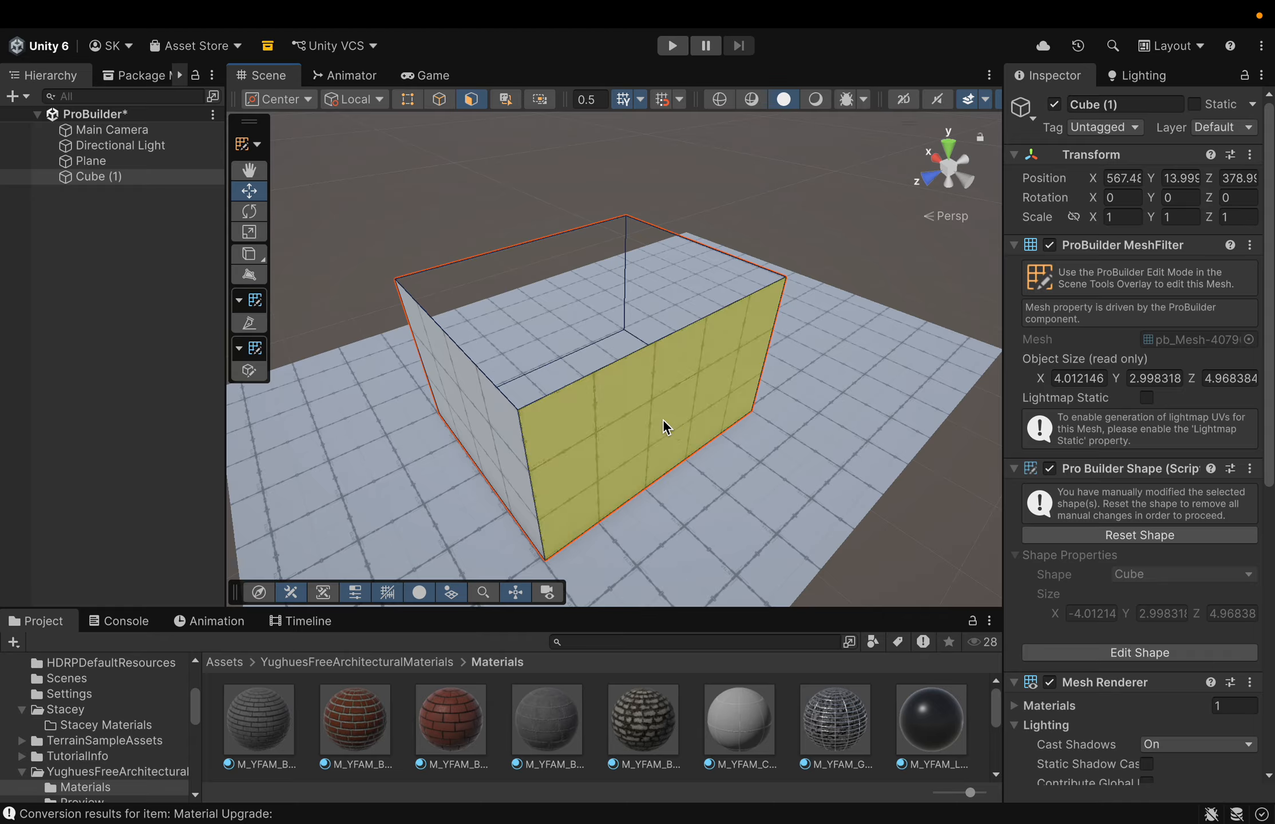
{"action": "right_click", "coordinate": [632, 417]}
{"action": "mouse_move", "coordinate": [725, 447]}
{"action": "left_click", "coordinate": [869, 452]}
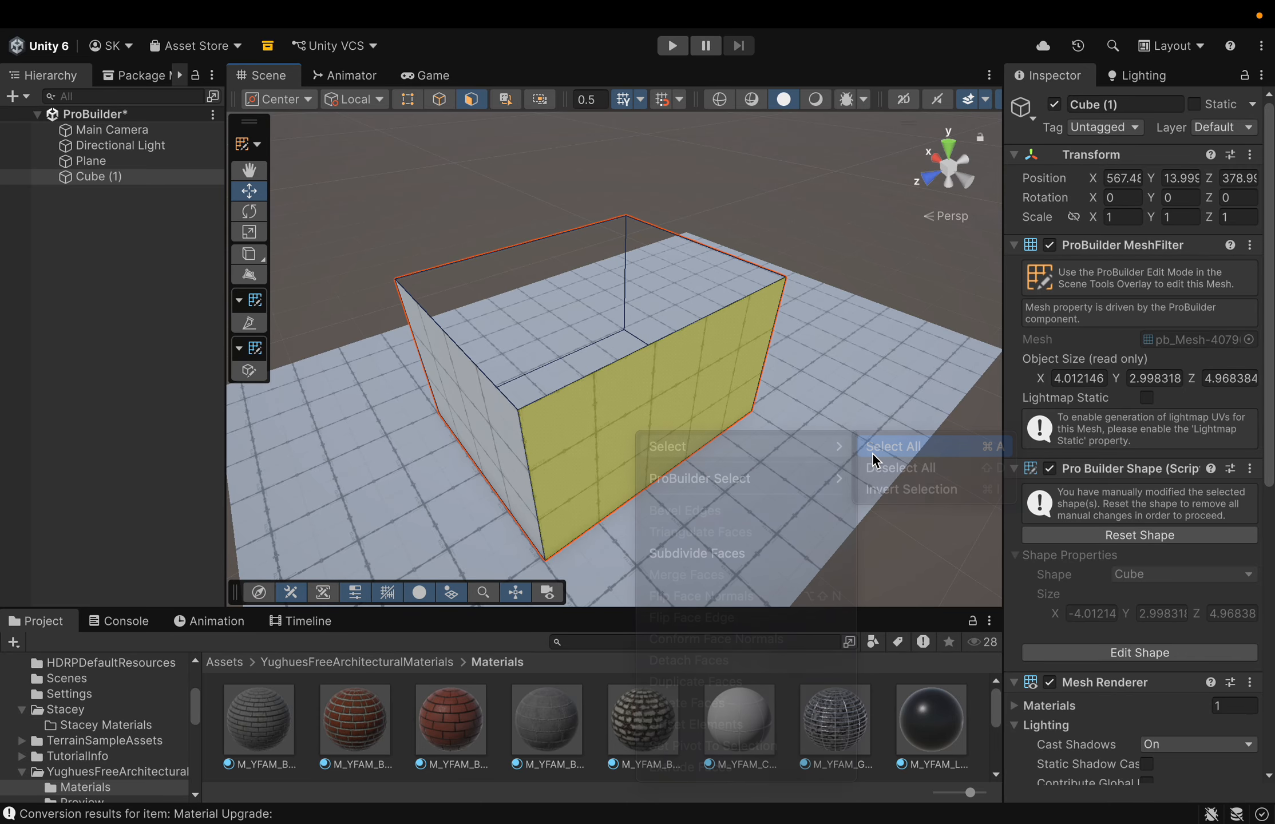
{"action": "right_click", "coordinate": [611, 438]}
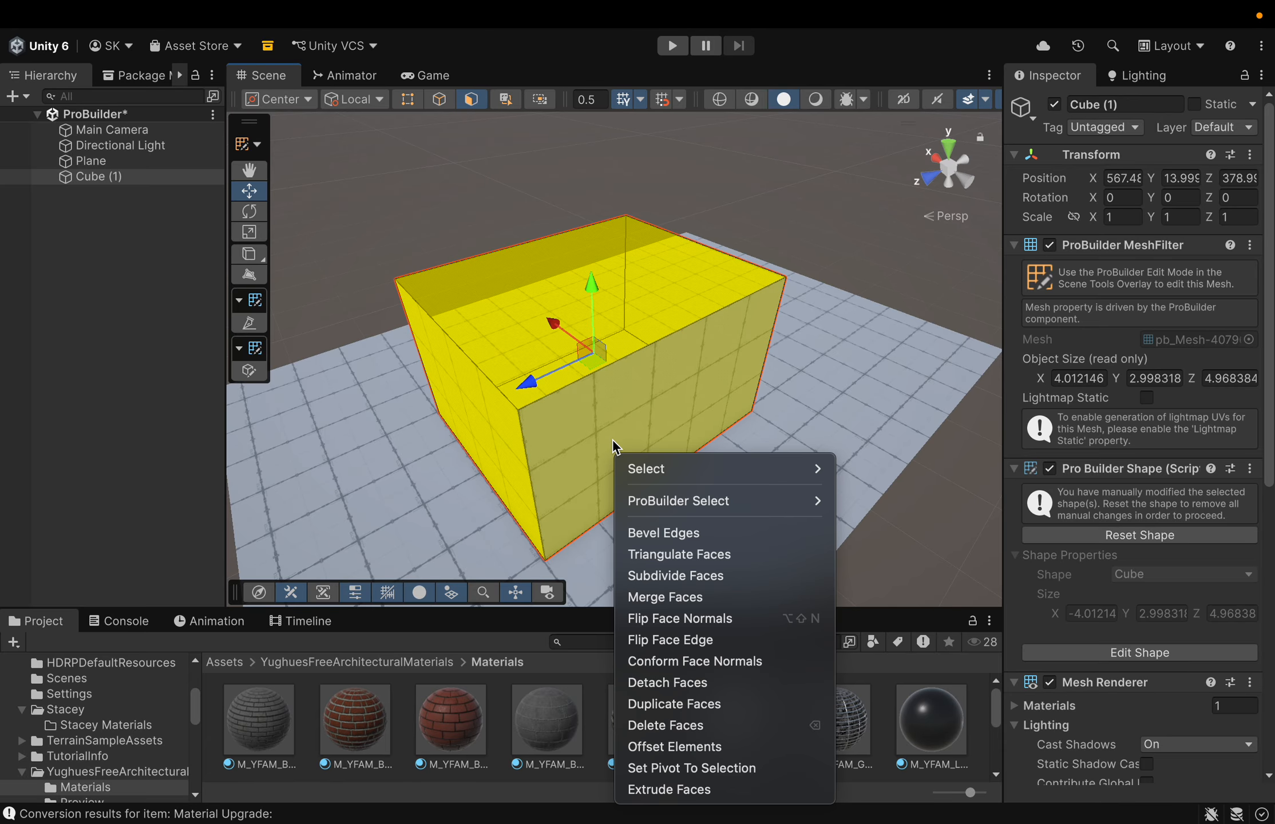
{"action": "left_click", "coordinate": [647, 620]}
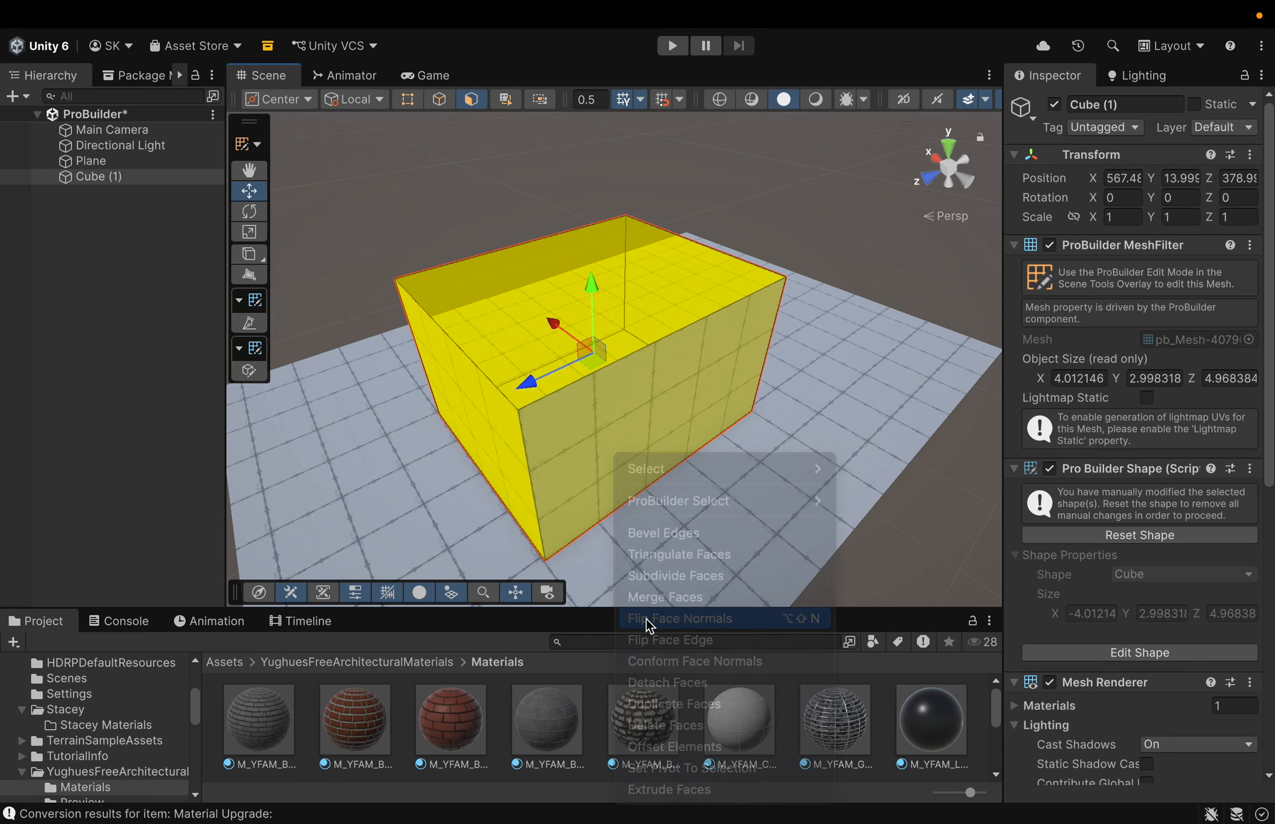
Step: Undo the flipped face normals and the deletion of the top face
{"action": "left_click", "coordinate": [705, 517]}
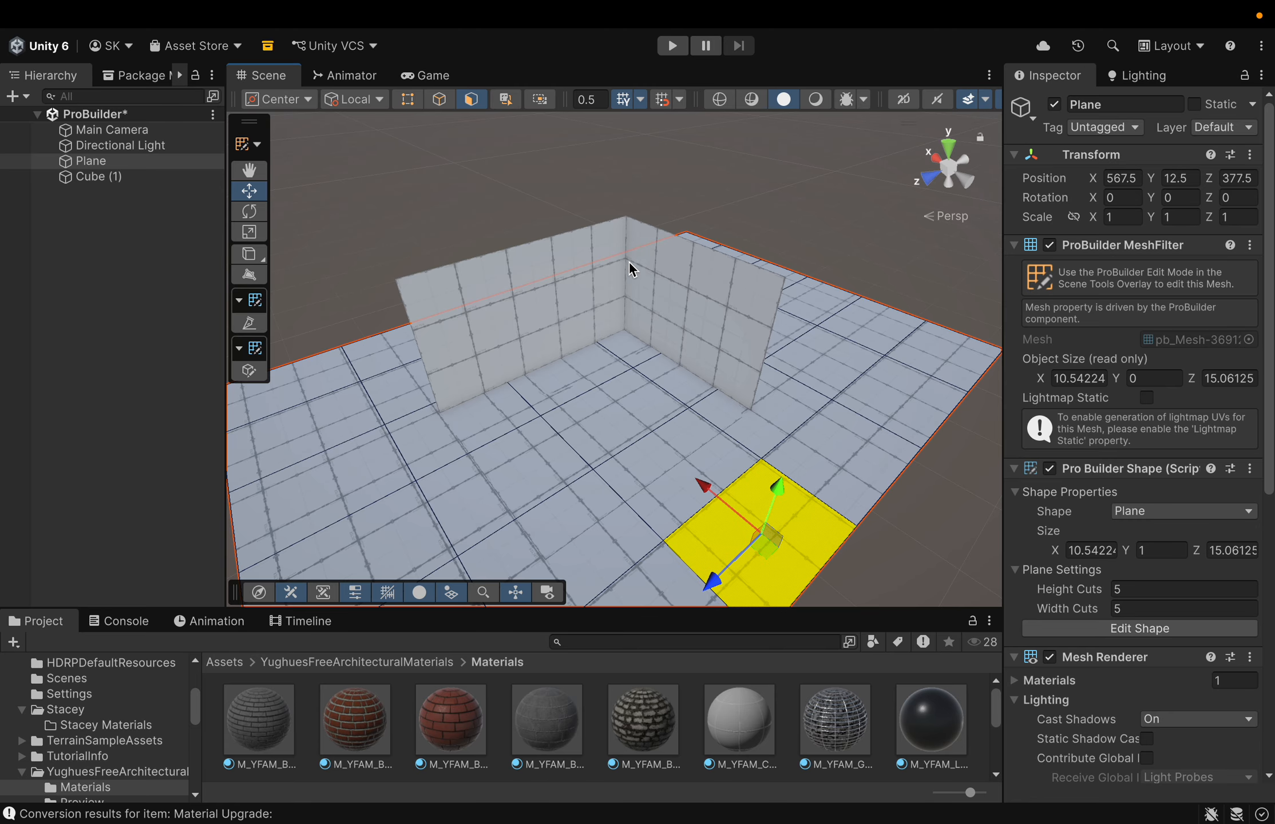
{"action": "left_click", "coordinate": [580, 408]}
{"action": "key", "text": "super+z"}
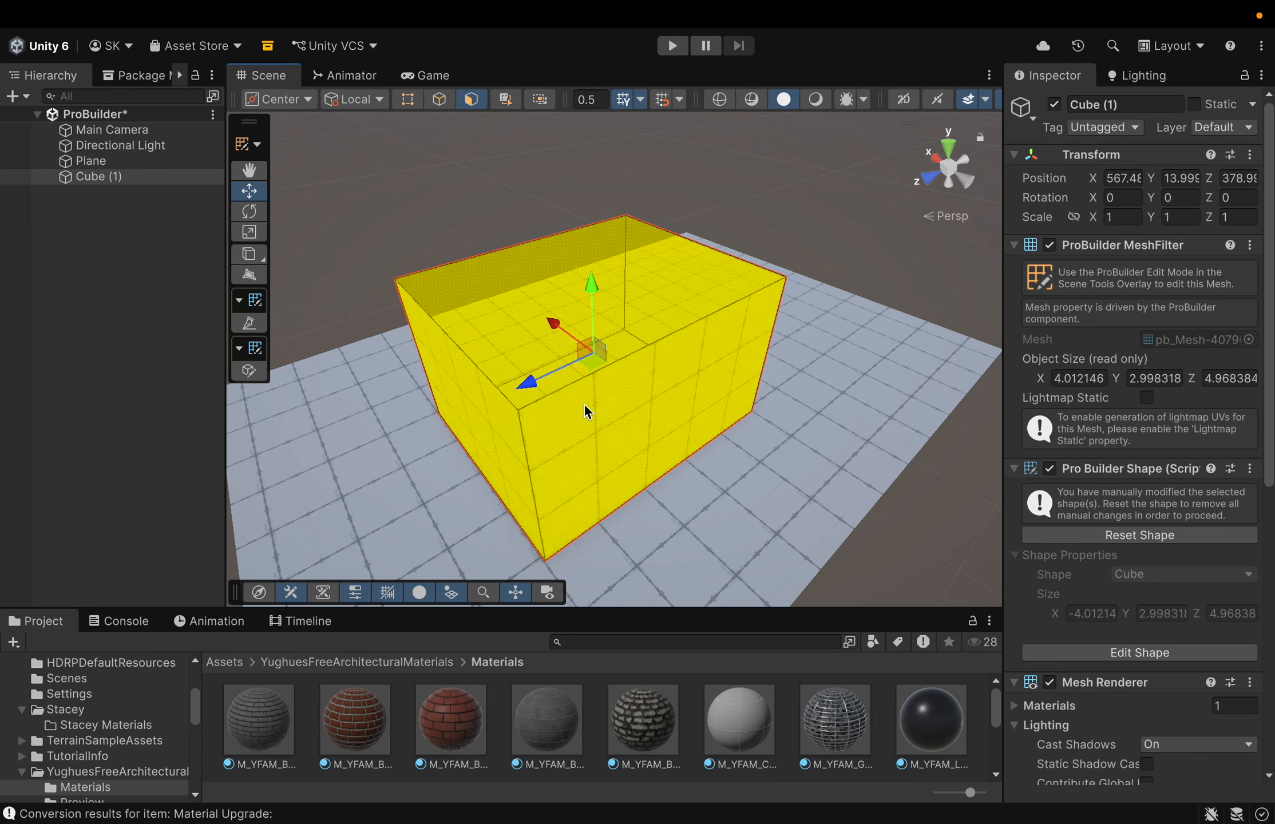
{"action": "key", "text": "super+z"}
{"action": "key", "text": "super+z"}
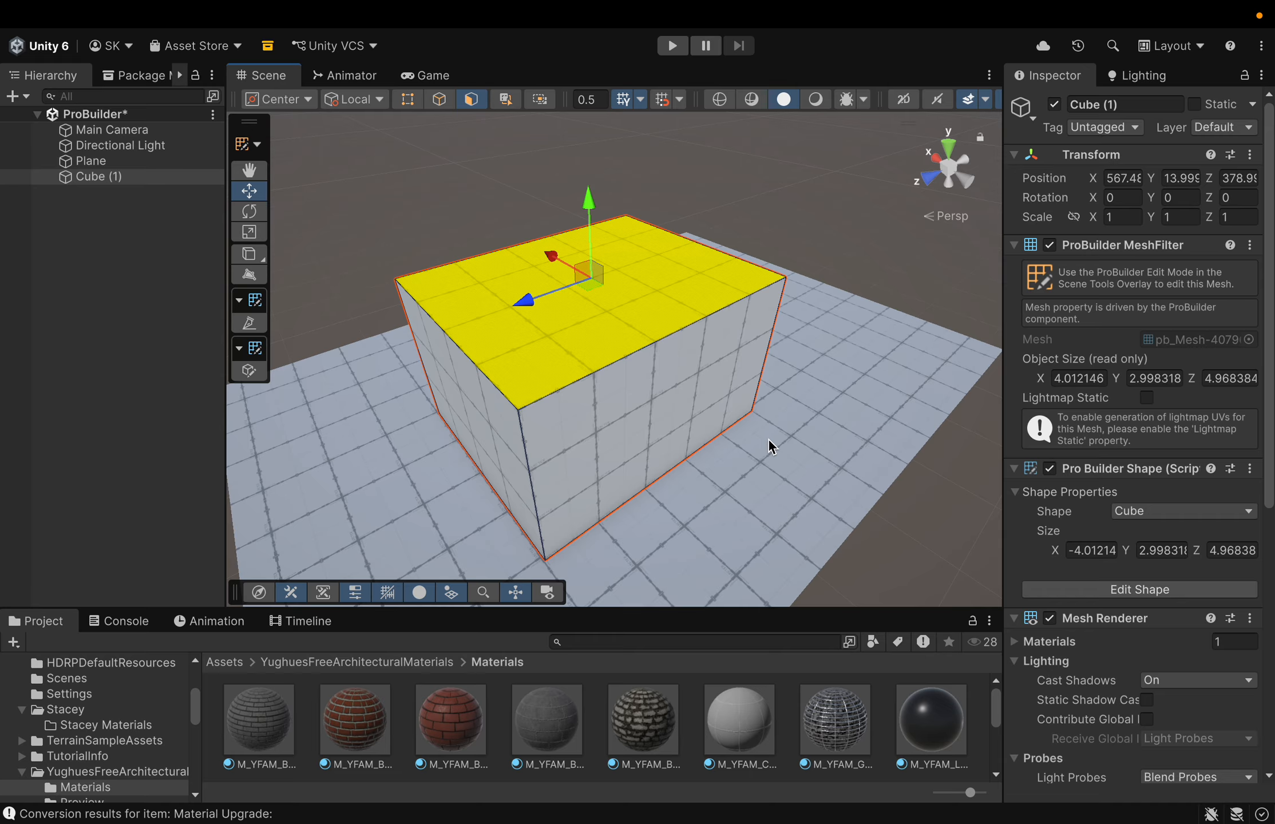
Step: Select the cube's long front side face and review the operations available for faces
{"action": "left_click", "coordinate": [658, 369]}
{"action": "left_click", "coordinate": [620, 269], "text": "shift"}
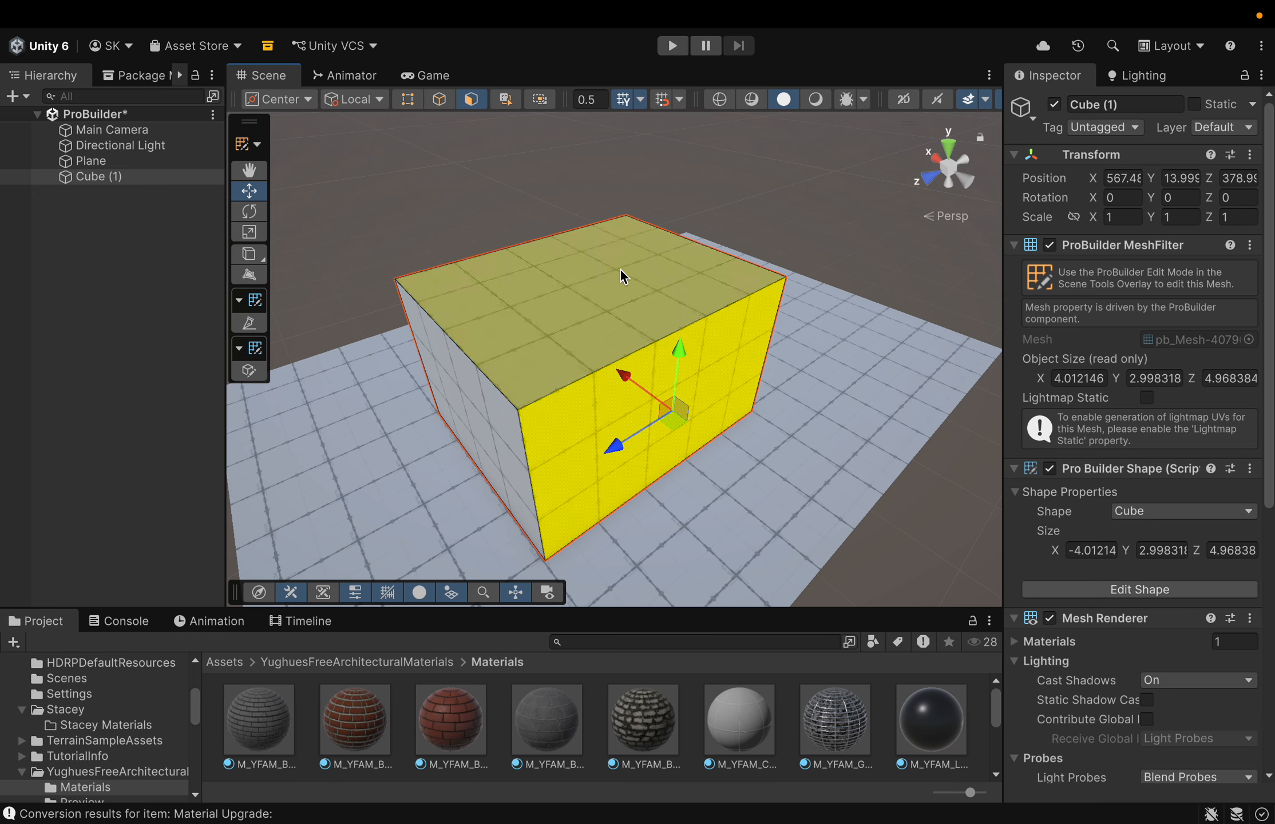
{"action": "right_click", "coordinate": [613, 293]}
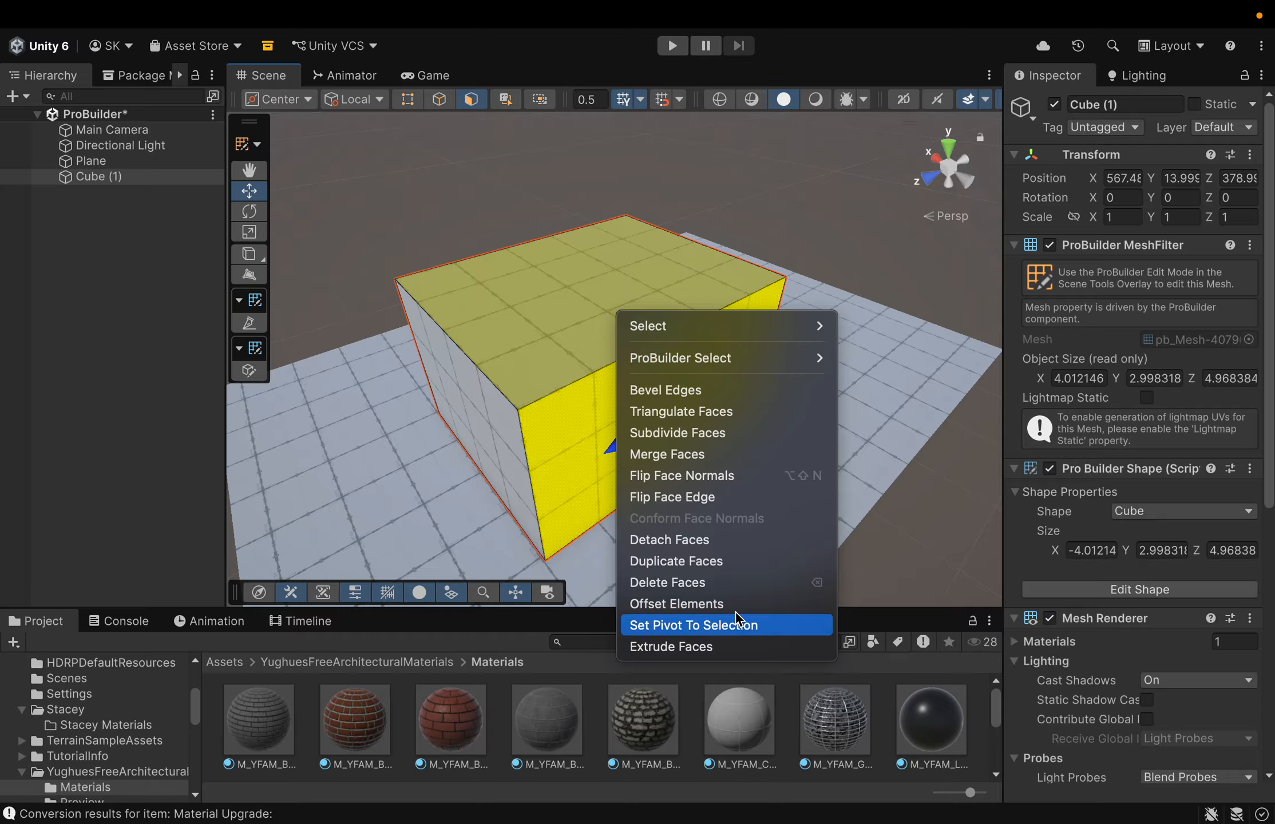
Step: Switch to edge selection mode and review the operations available for edges
{"action": "left_click", "coordinate": [437, 101]}
{"action": "left_click", "coordinate": [439, 101]}
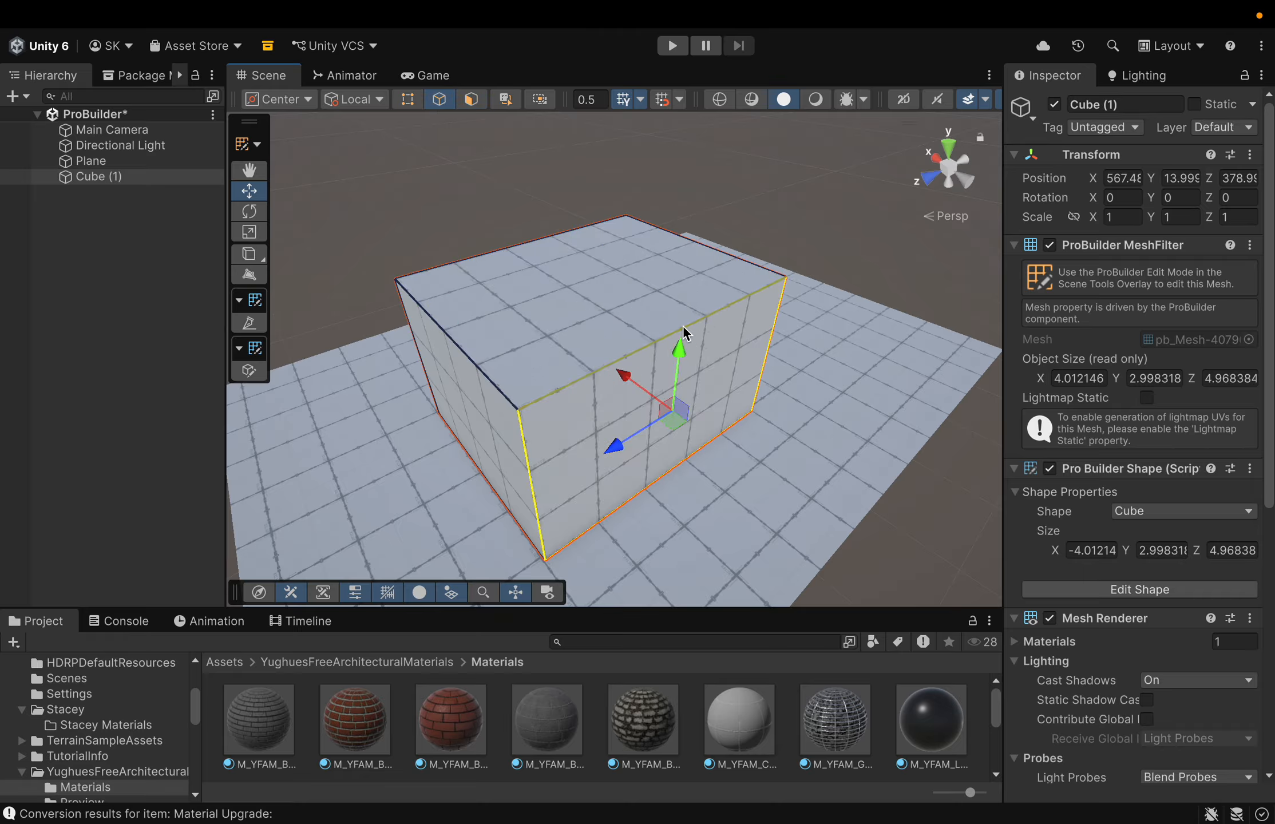
{"action": "right_click", "coordinate": [517, 247]}
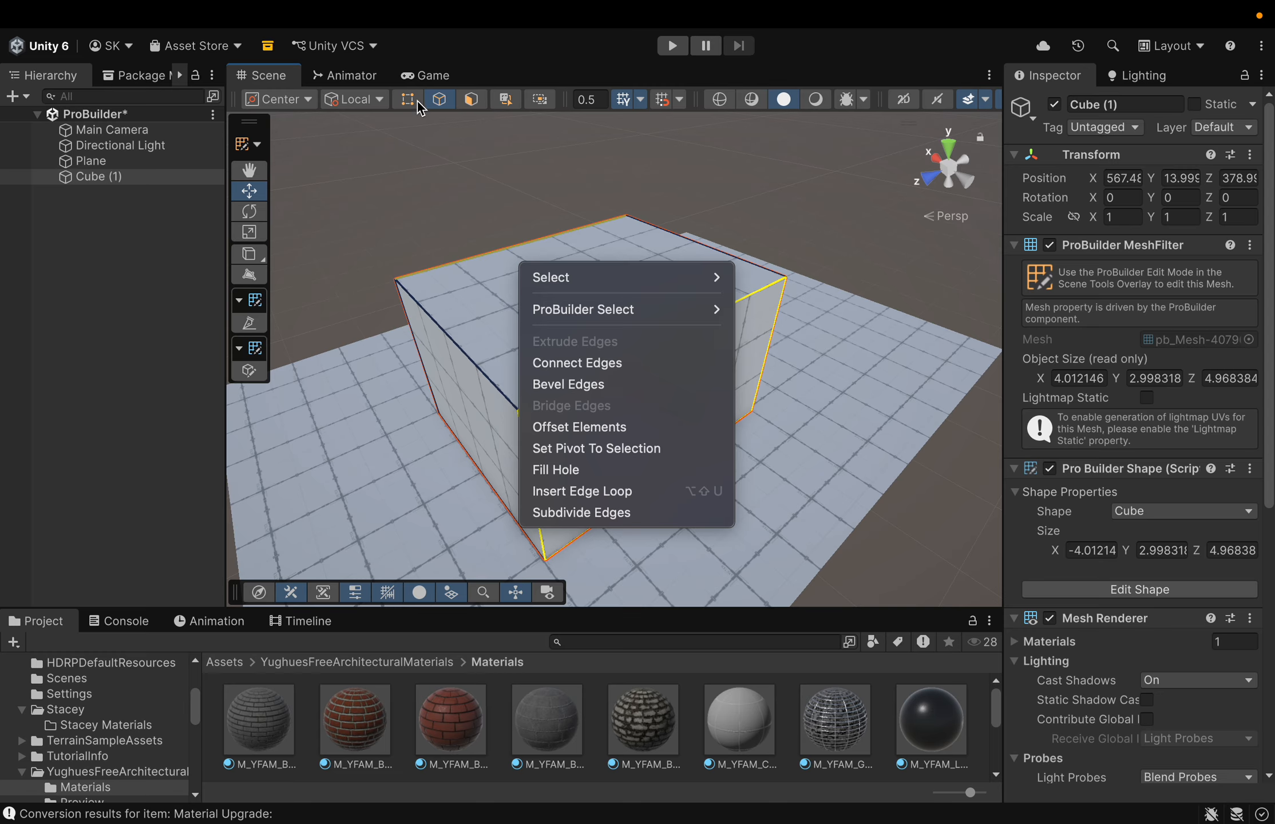
{"action": "left_click", "coordinate": [620, 252]}
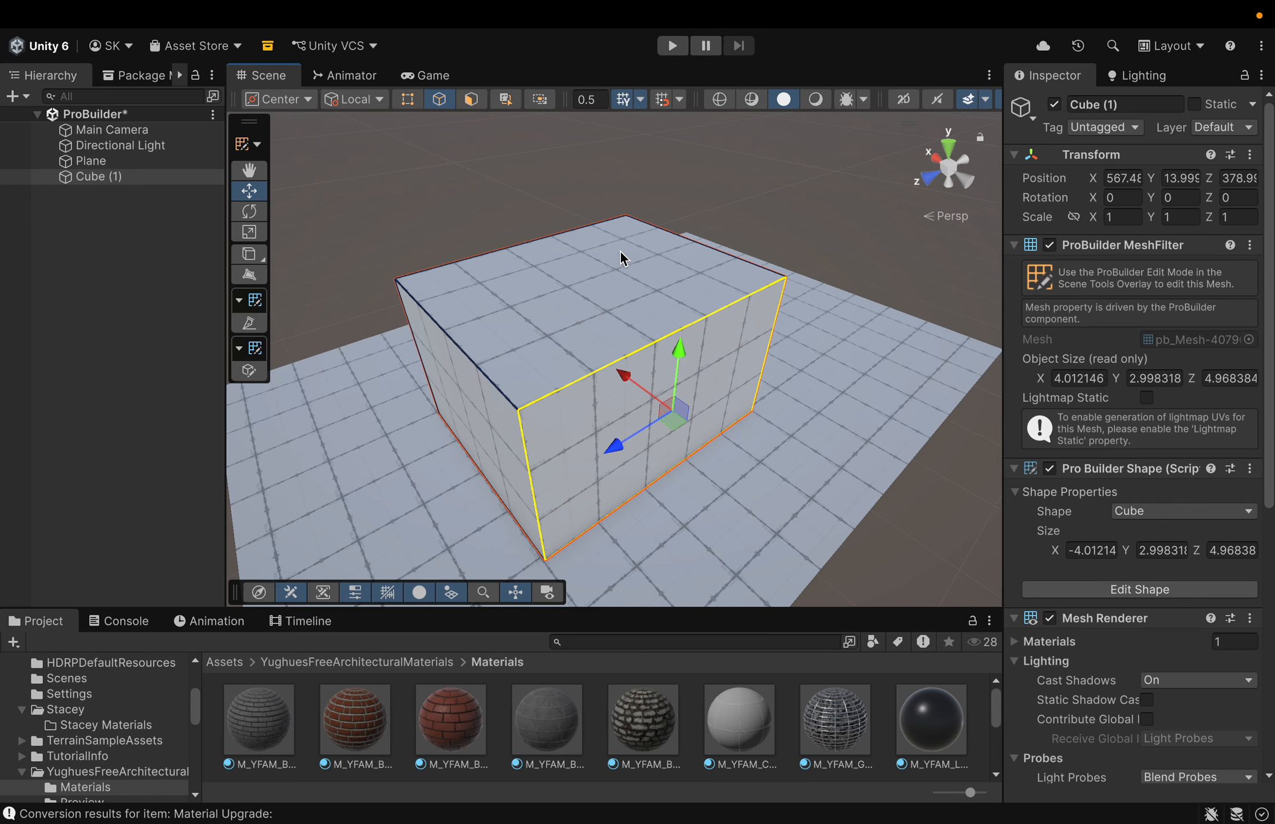
Step: Select the upper edge of the cube's long front side and insert an edge loop across it
{"action": "left_click", "coordinate": [654, 352]}
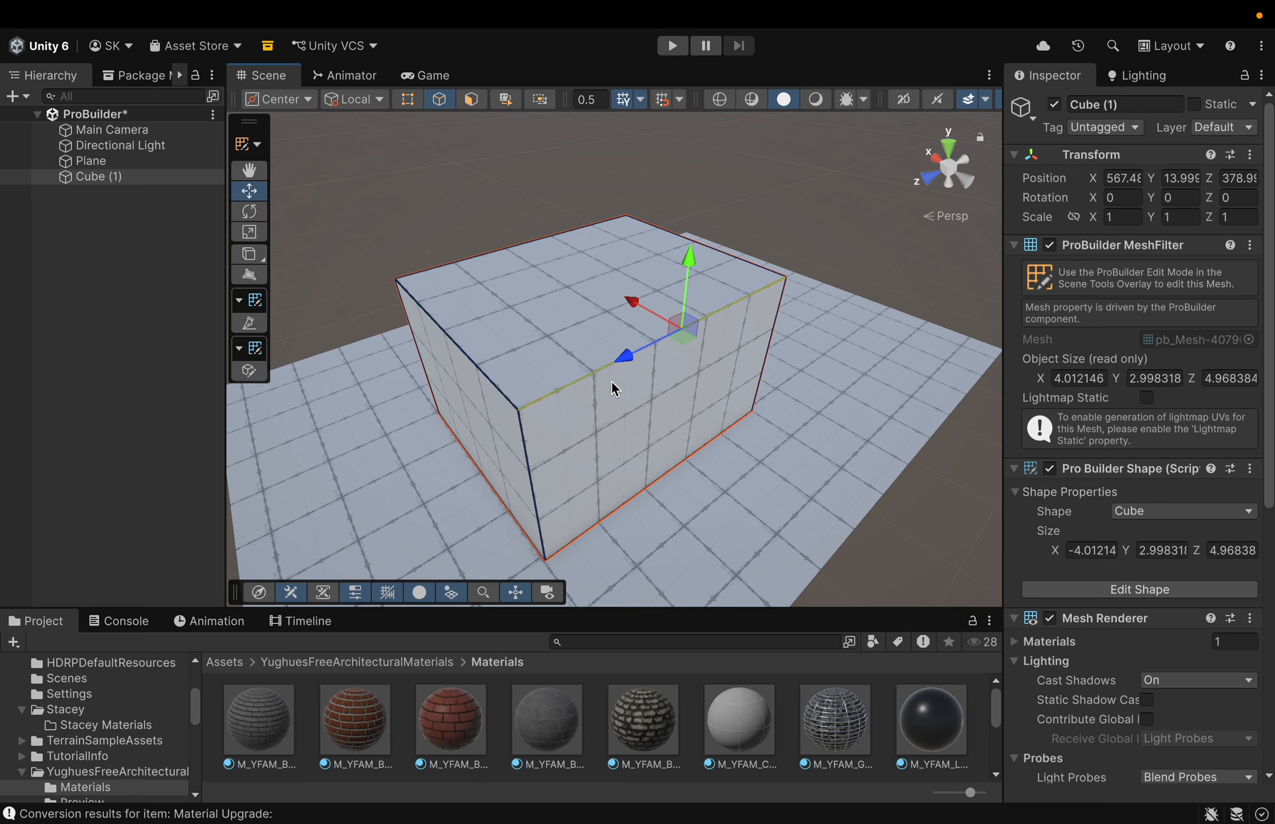
{"action": "right_click", "coordinate": [607, 279]}
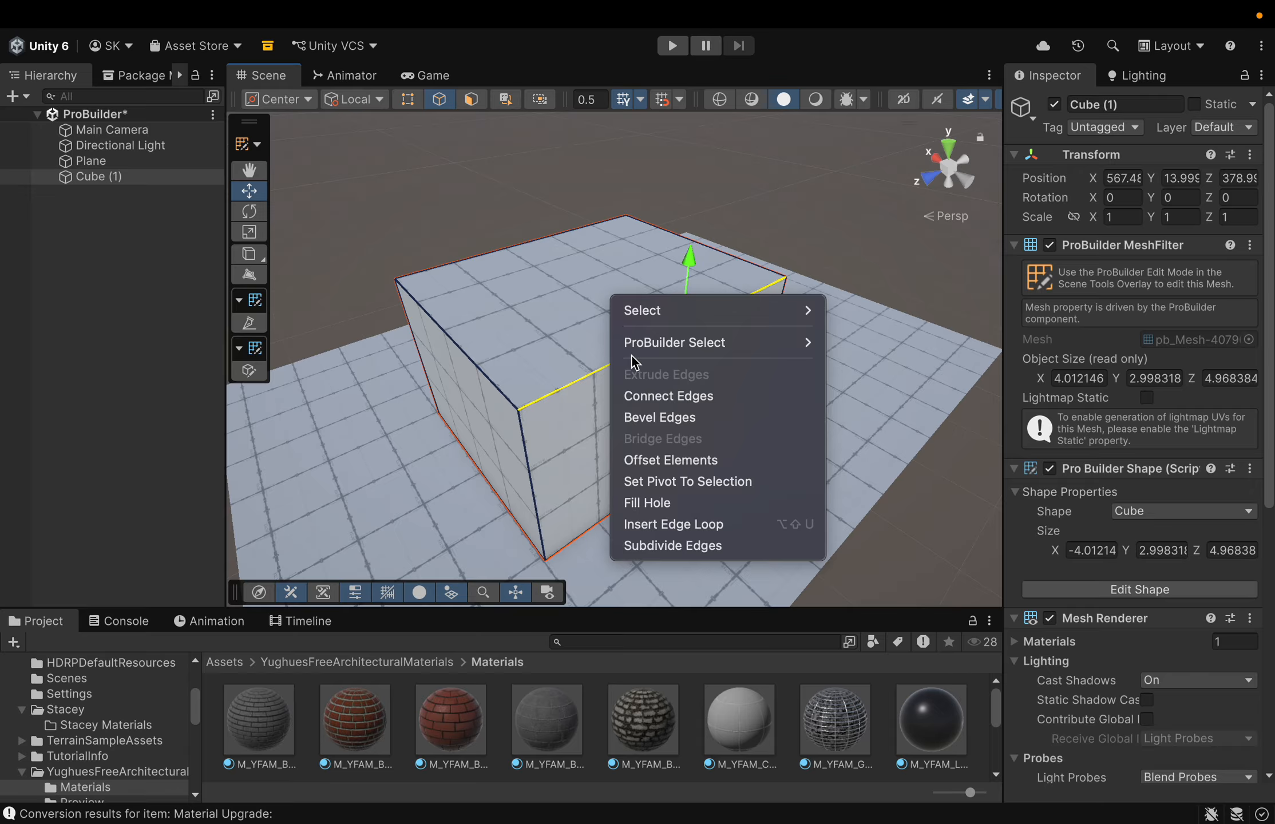
{"action": "left_click", "coordinate": [694, 525]}
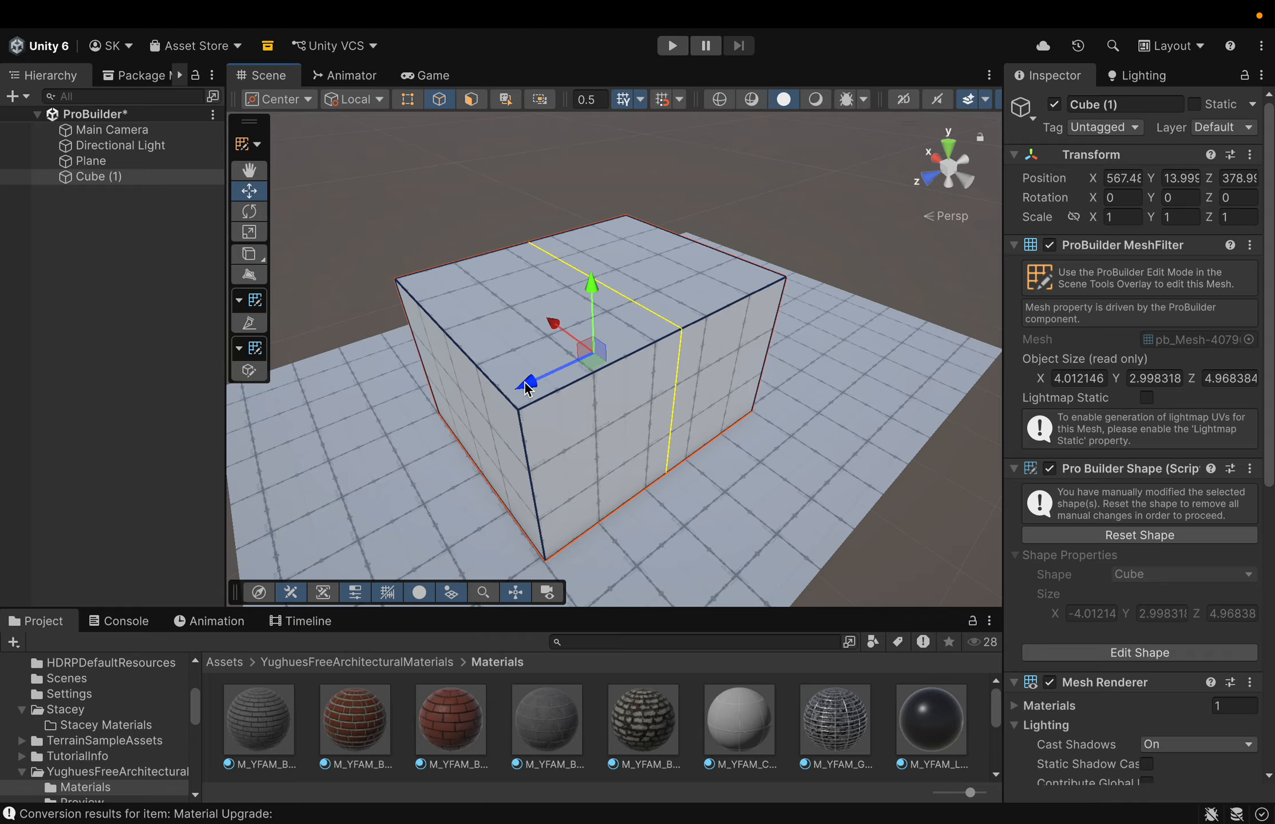
Step: Slide the edge loop back and forth along the cube's length, and undo both the slide and the loop
{"action": "left_click_drag", "start_coordinate": [525, 382], "coordinate": [597, 367]}
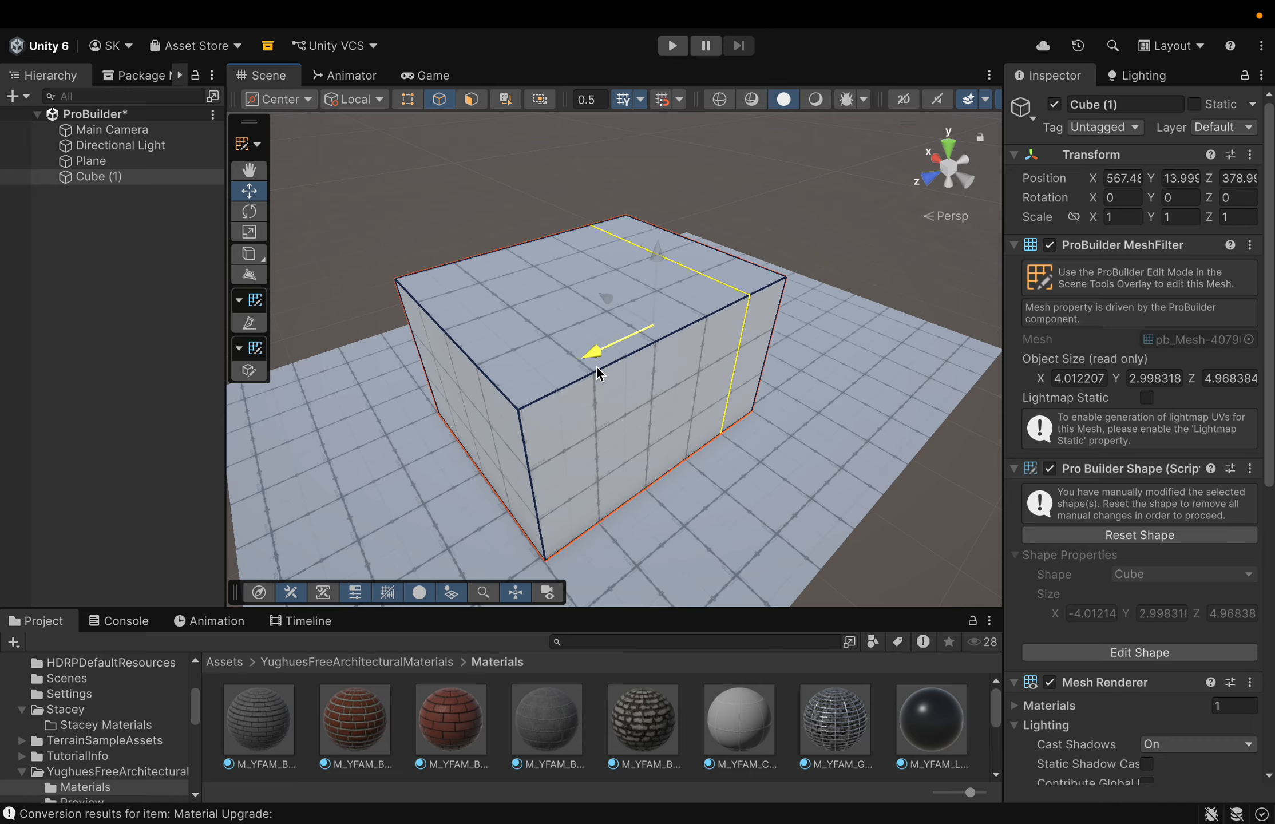
{"action": "left_click_drag", "start_coordinate": [597, 365], "coordinate": [502, 397]}
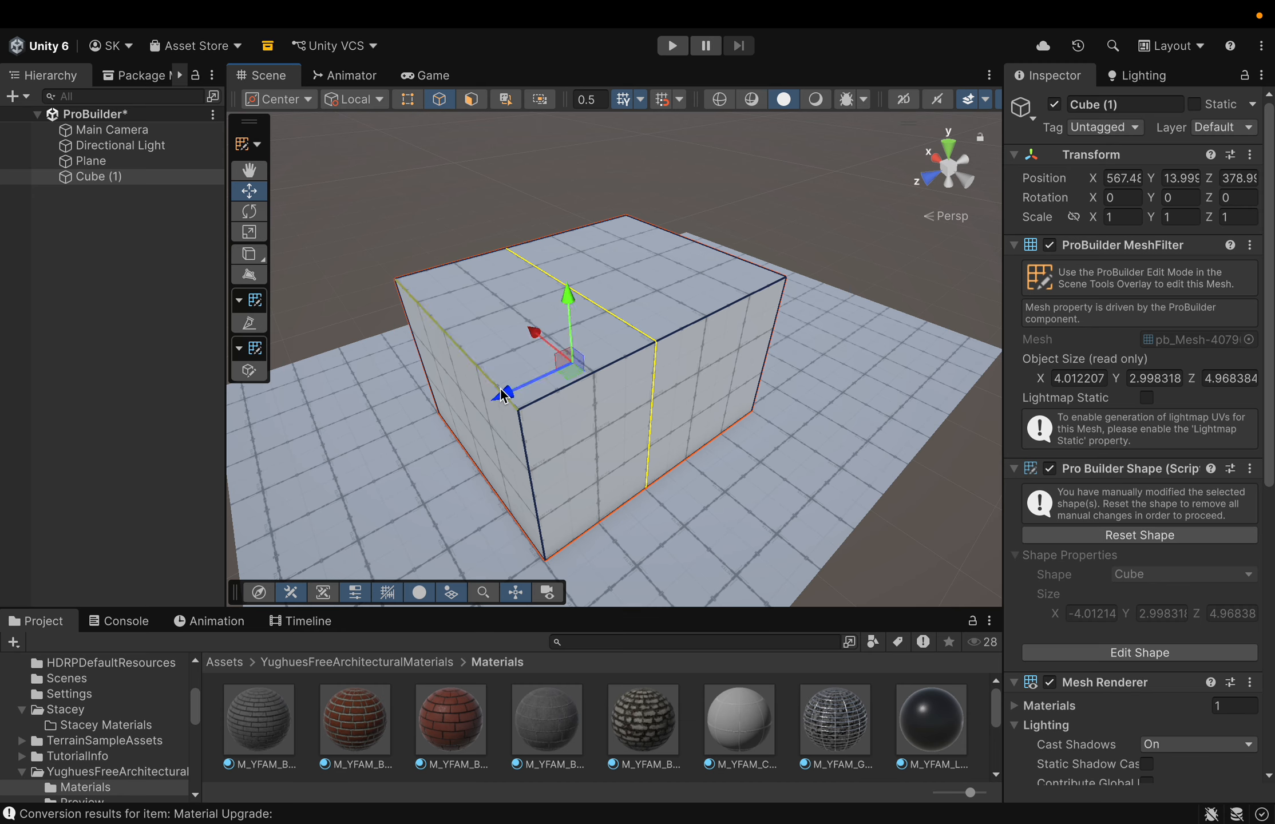
{"action": "left_click", "coordinate": [687, 283]}
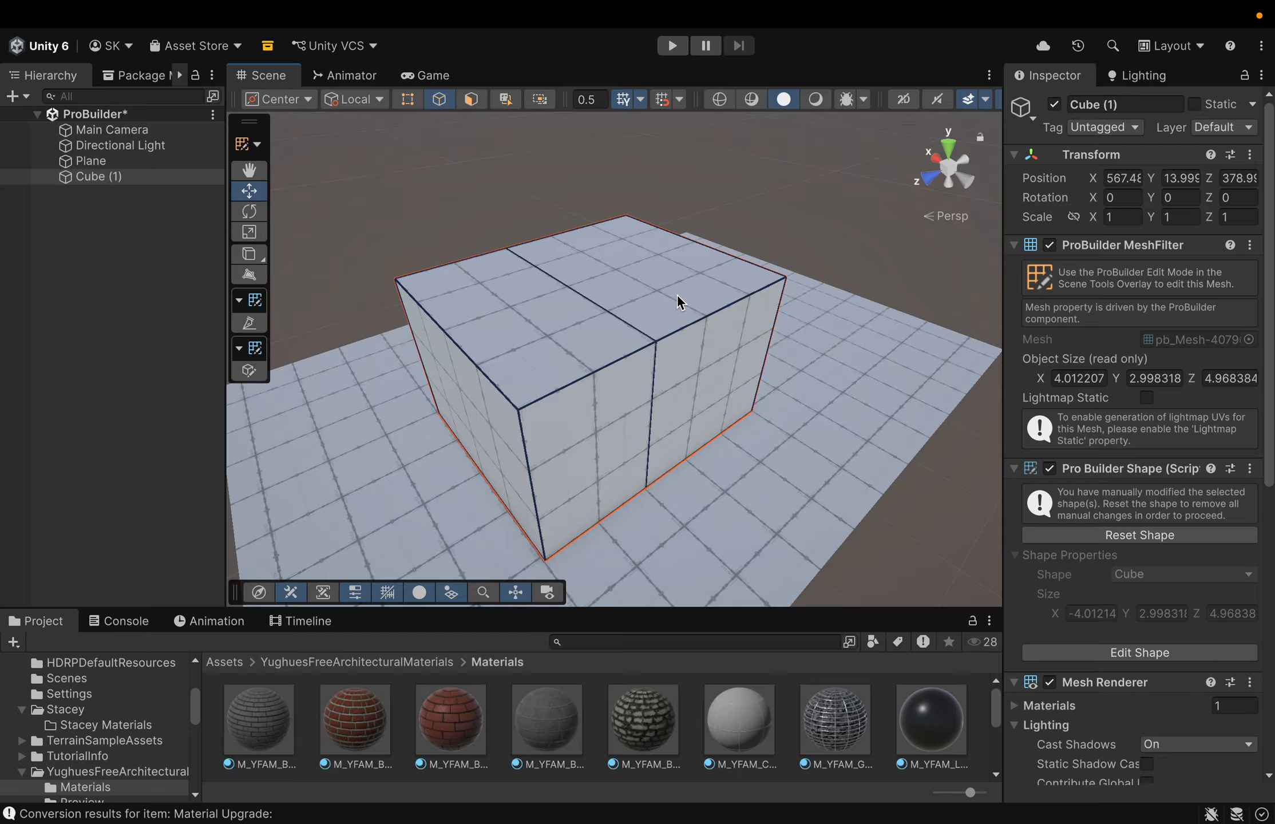
{"action": "key", "text": "ctrl+z"}
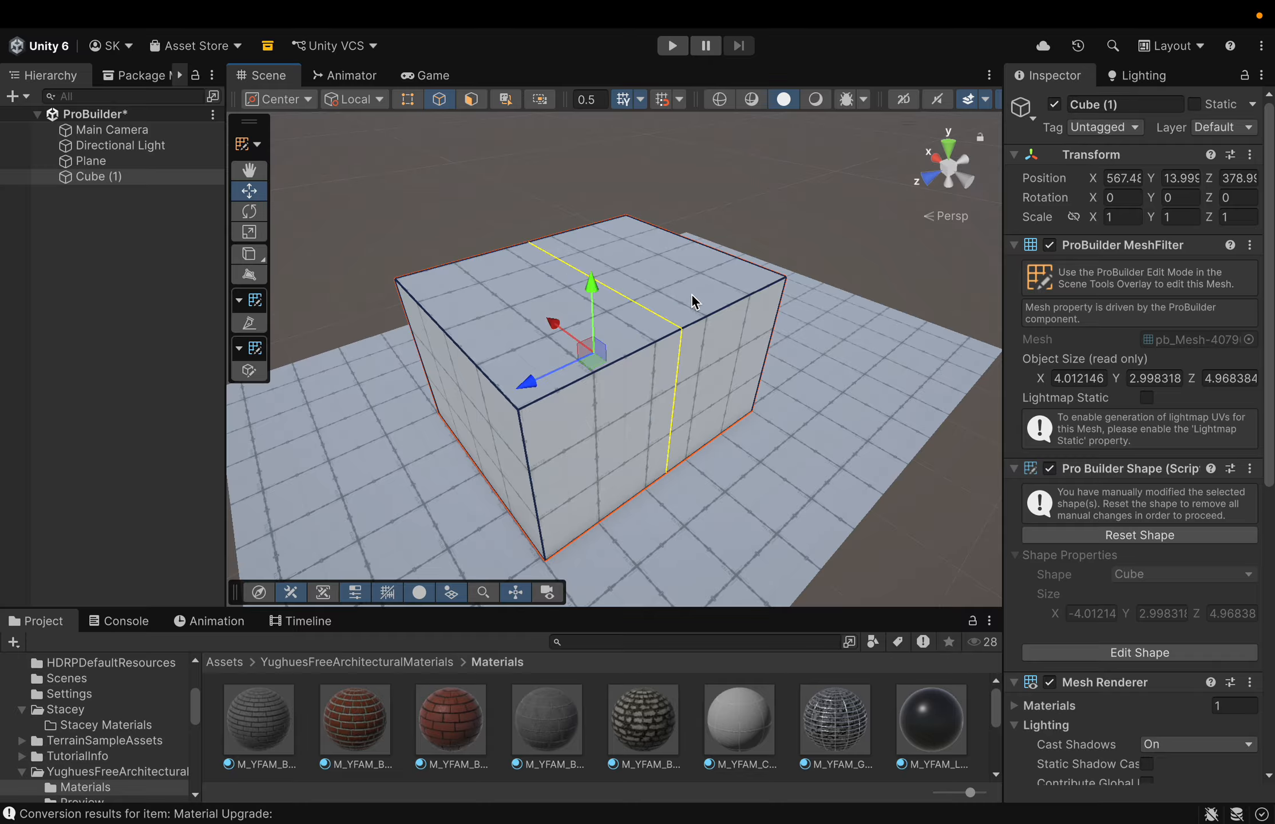
{"action": "key", "text": "ctrl+z"}
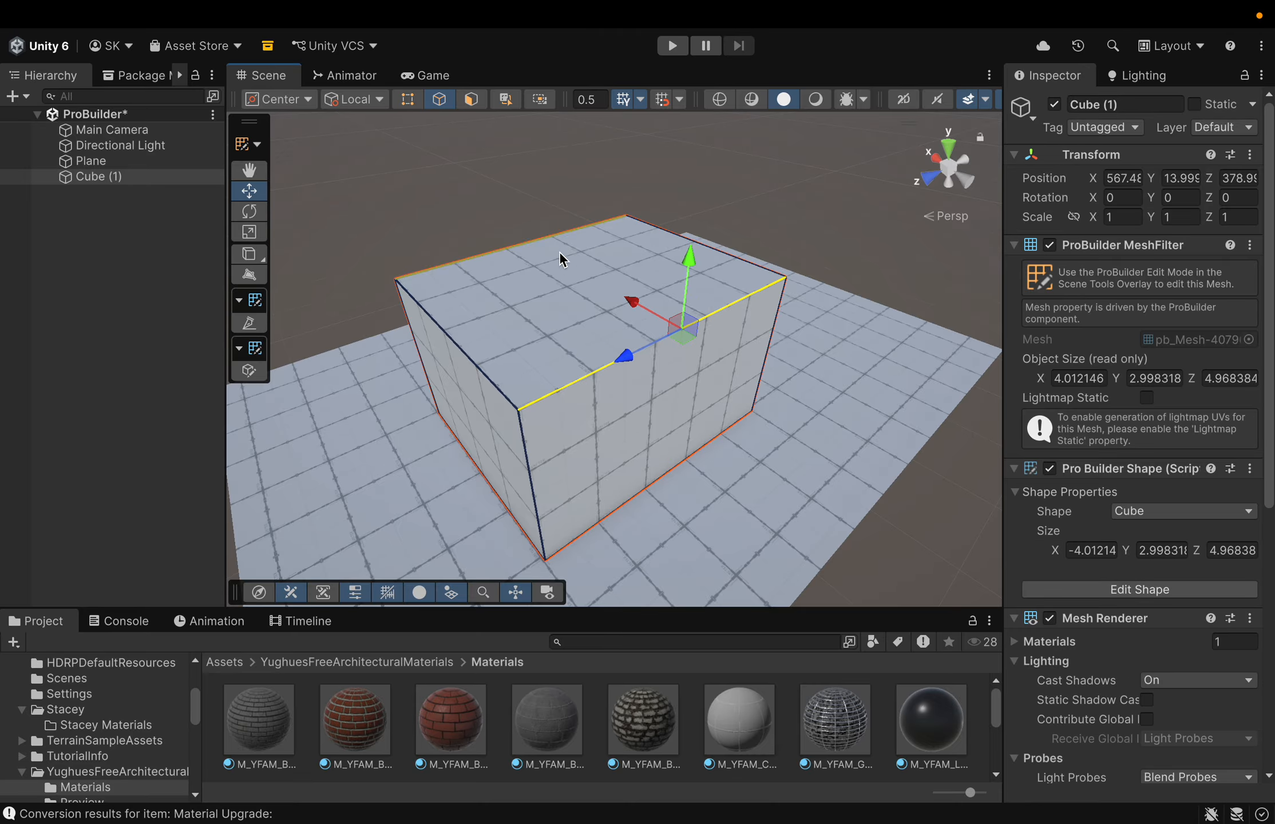
Step: Insert an edge loop from the upper edge of the cube's short end face, and undo it
{"action": "left_click", "coordinate": [465, 351]}
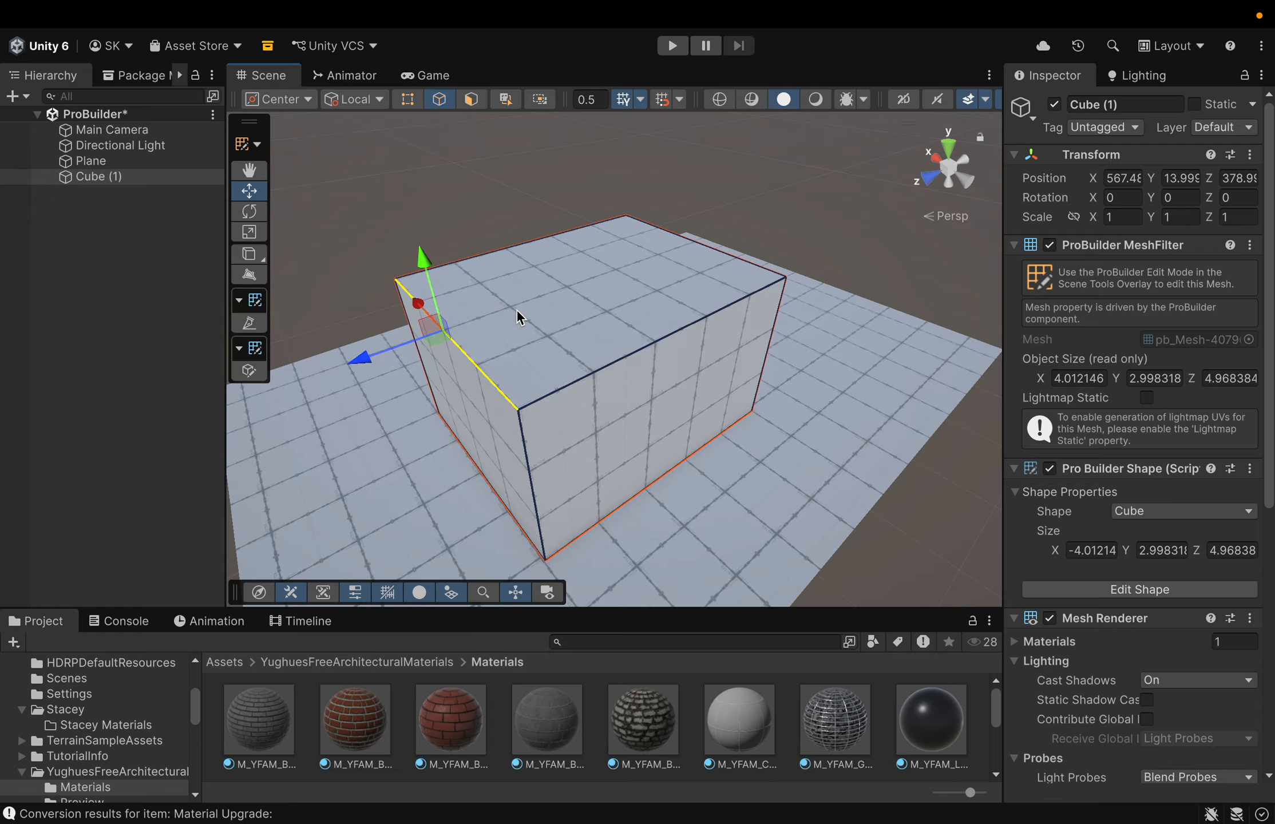
{"action": "right_click", "coordinate": [479, 384]}
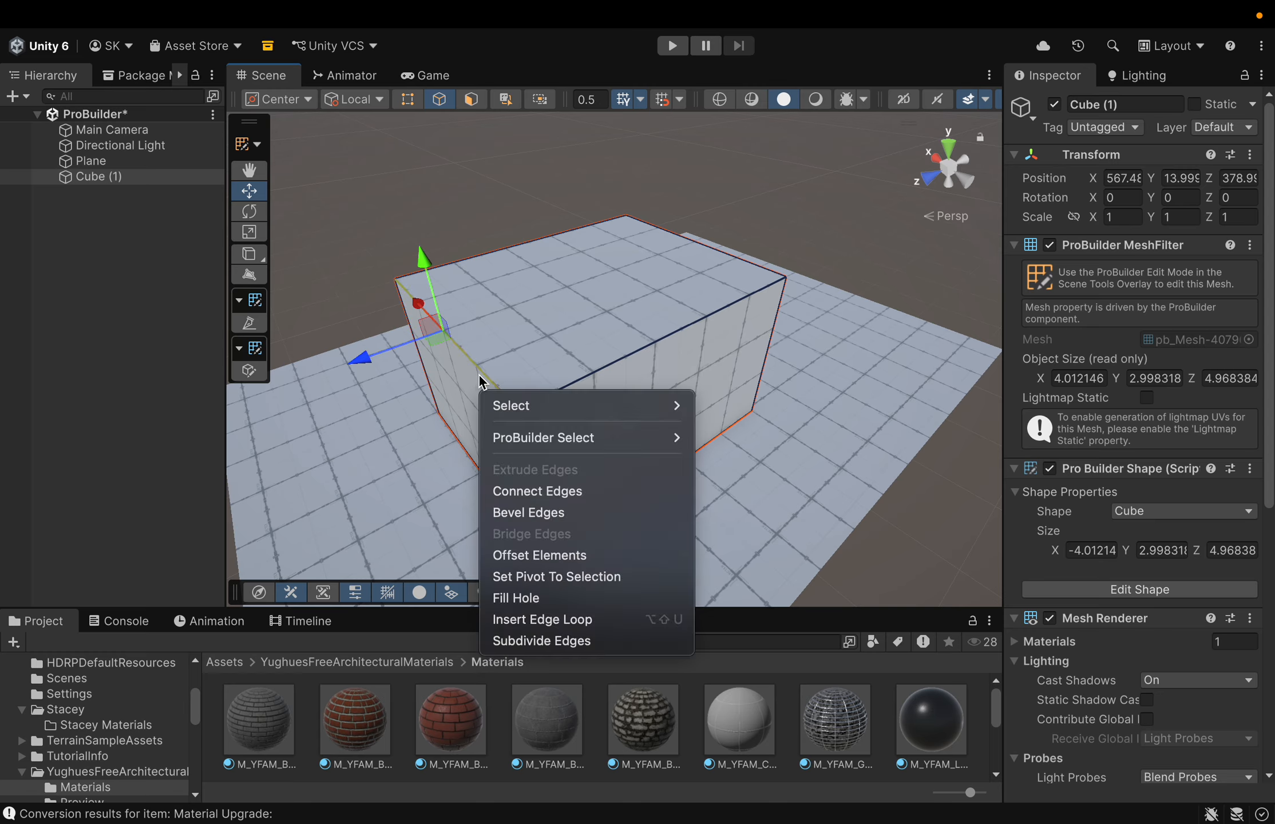
{"action": "left_click", "coordinate": [544, 619]}
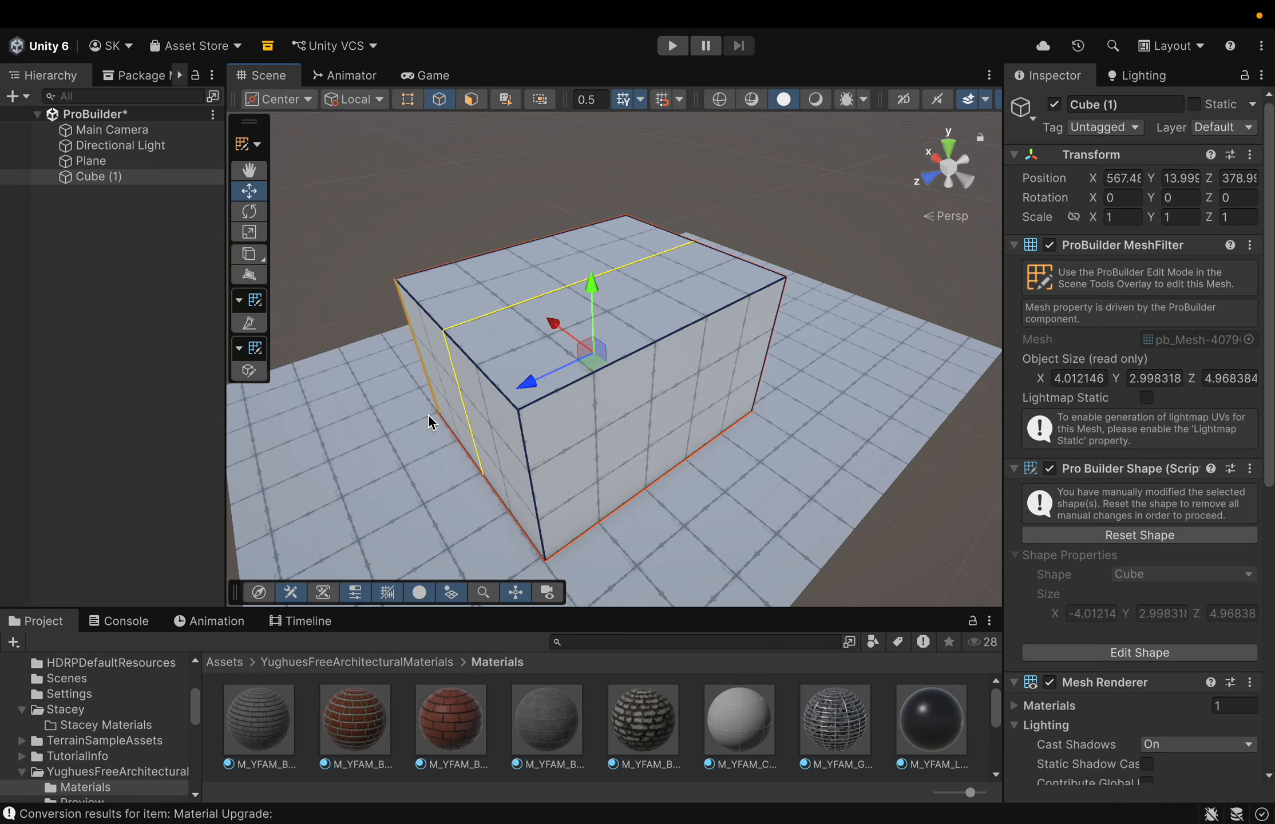
{"action": "key", "text": "ctrl+z"}
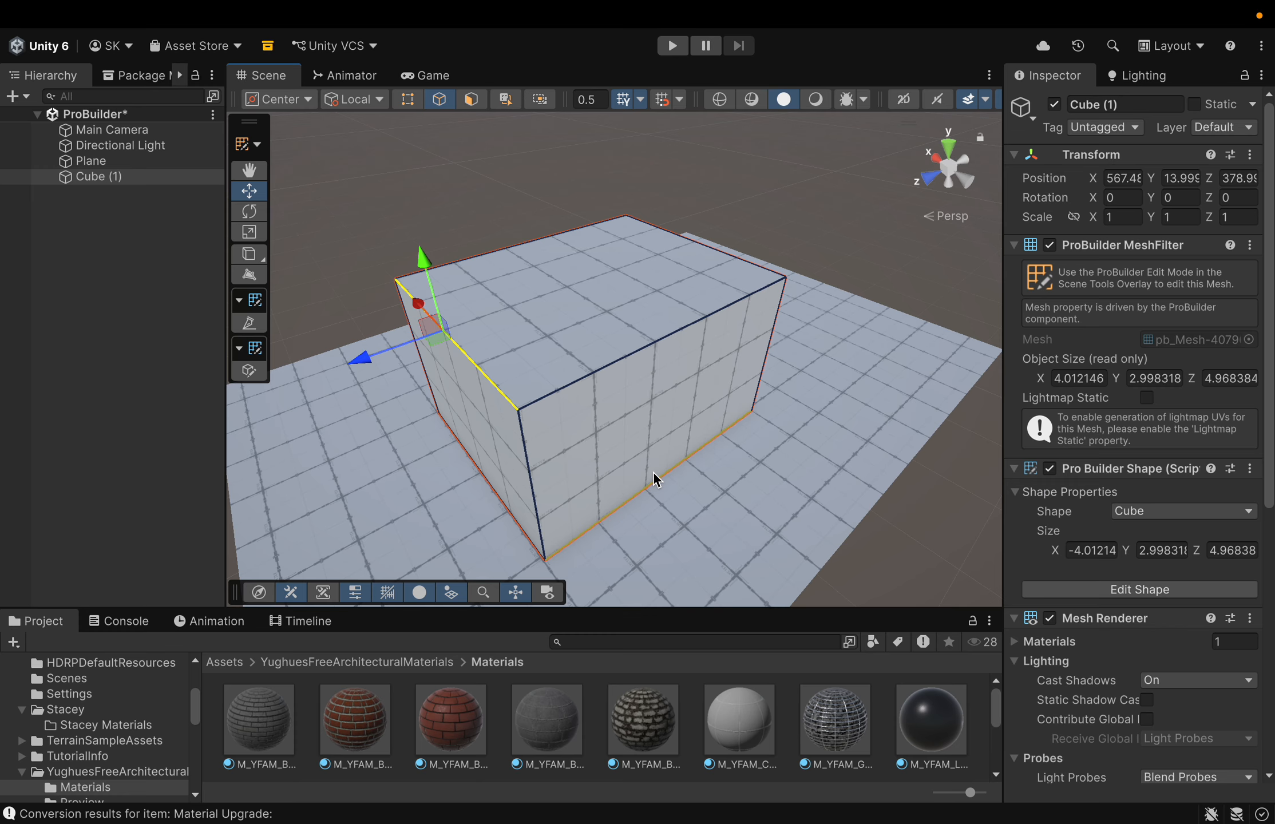
Step: Connect the upper and lower edges of the cube's short end face, and undo the connection
{"action": "right_click", "coordinate": [491, 382]}
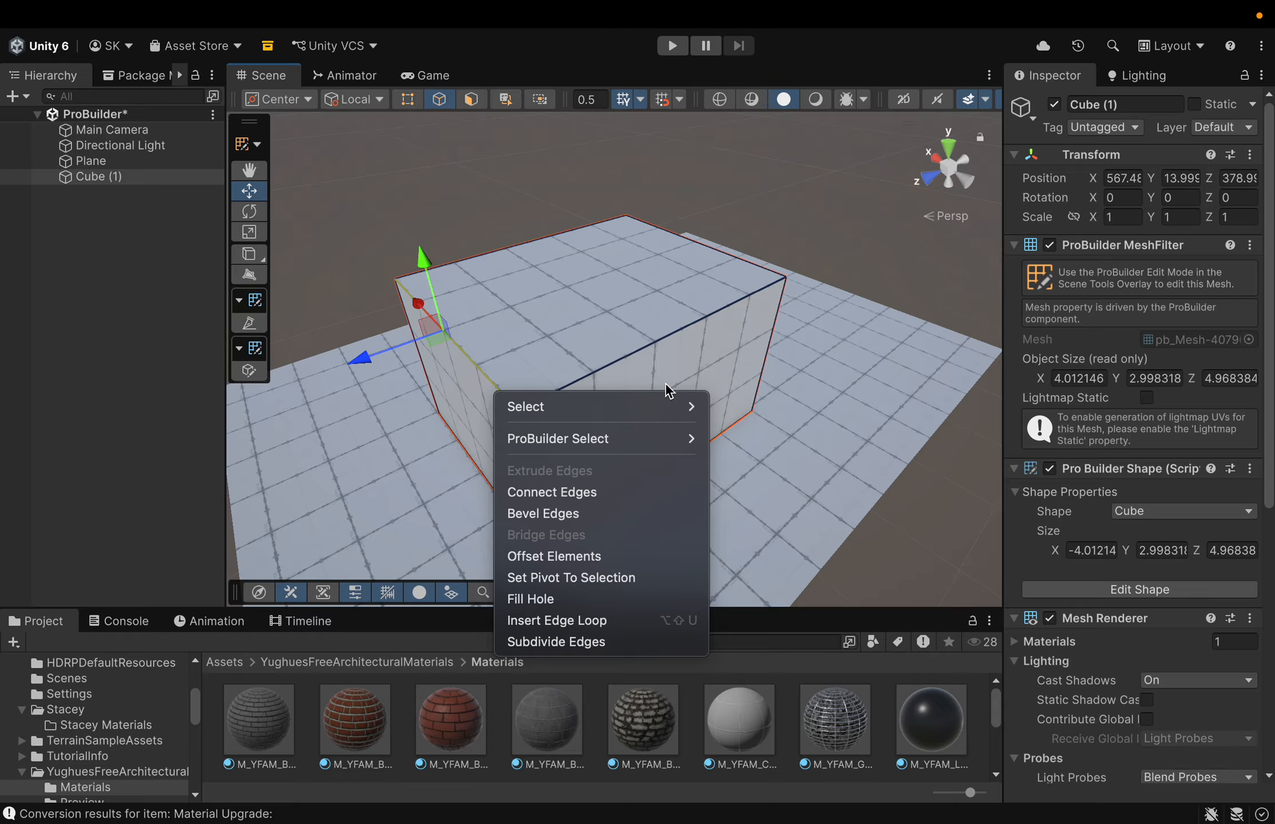
{"action": "left_click", "coordinate": [795, 423]}
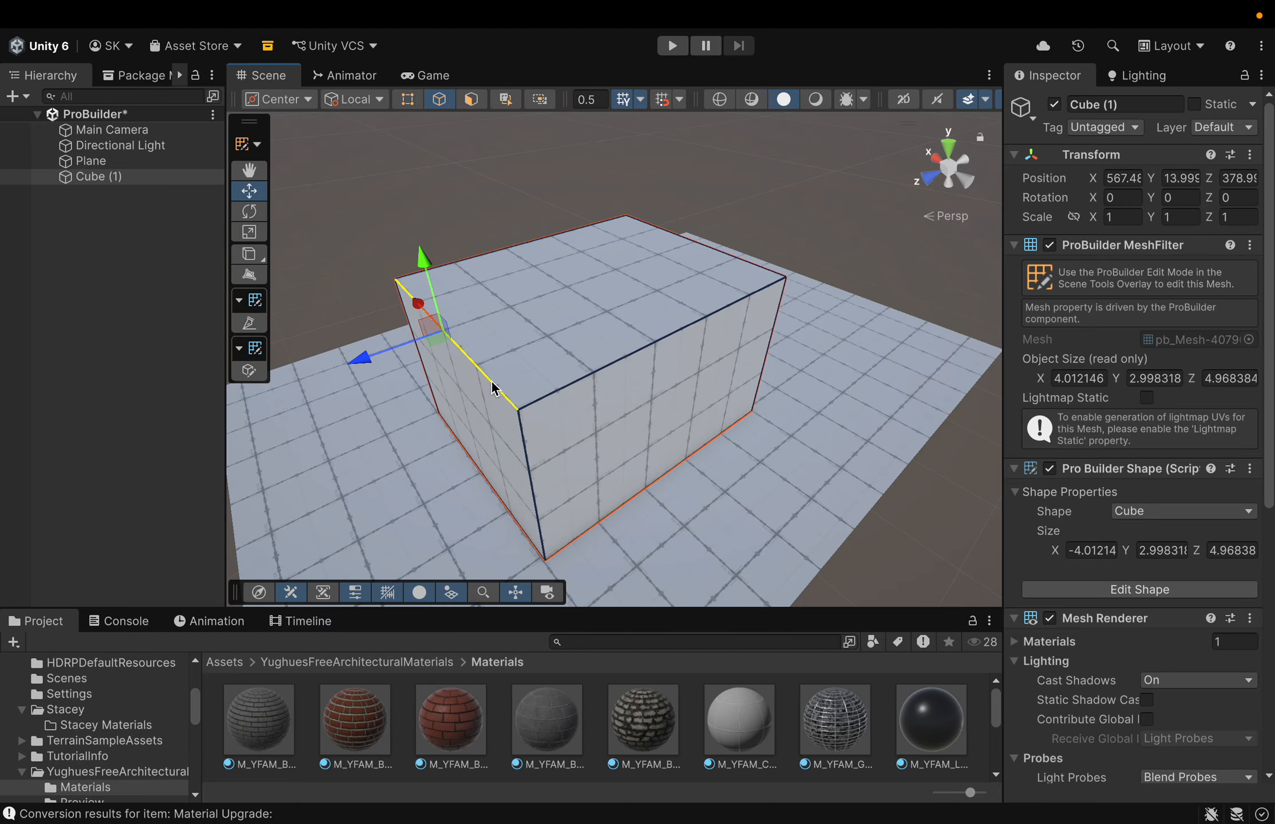
{"action": "left_click", "coordinate": [496, 487], "text": "shift"}
{"action": "right_click", "coordinate": [496, 488]}
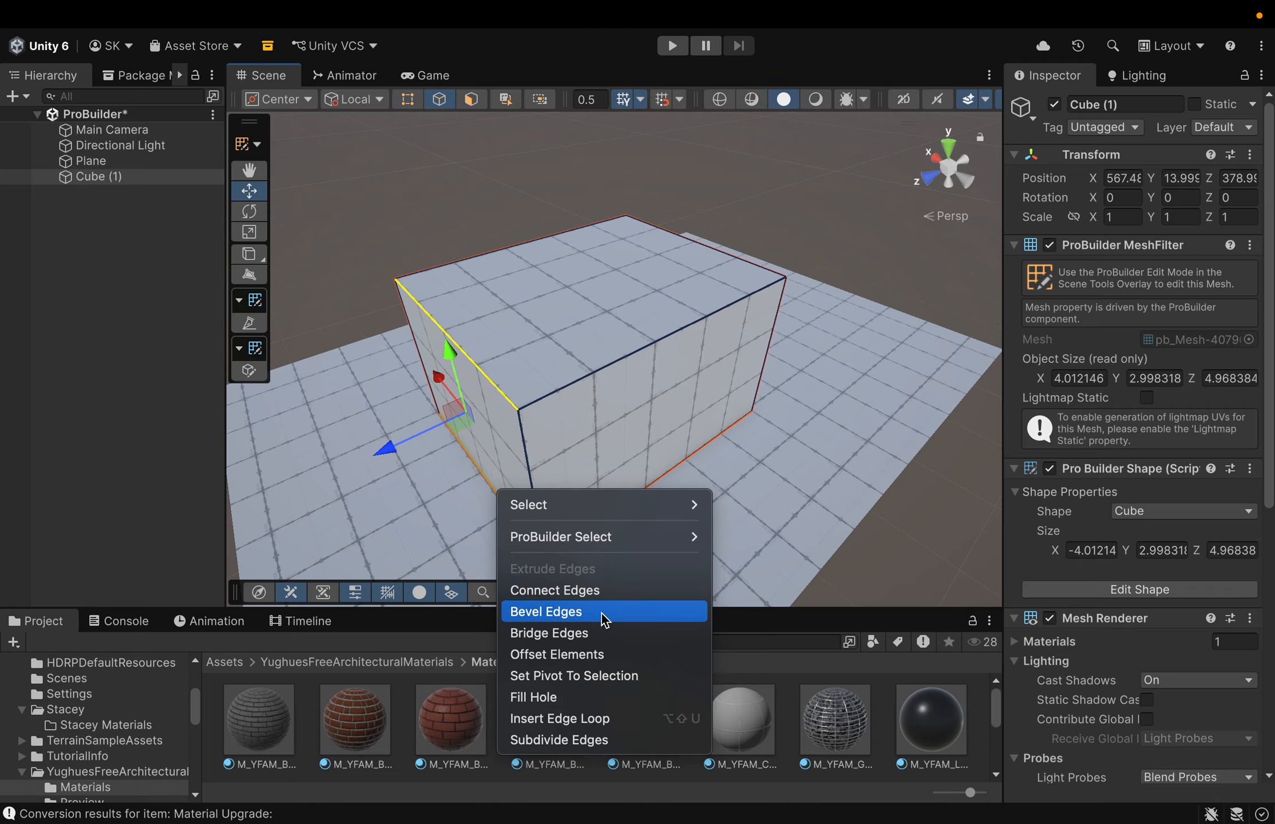
{"action": "left_click", "coordinate": [606, 597]}
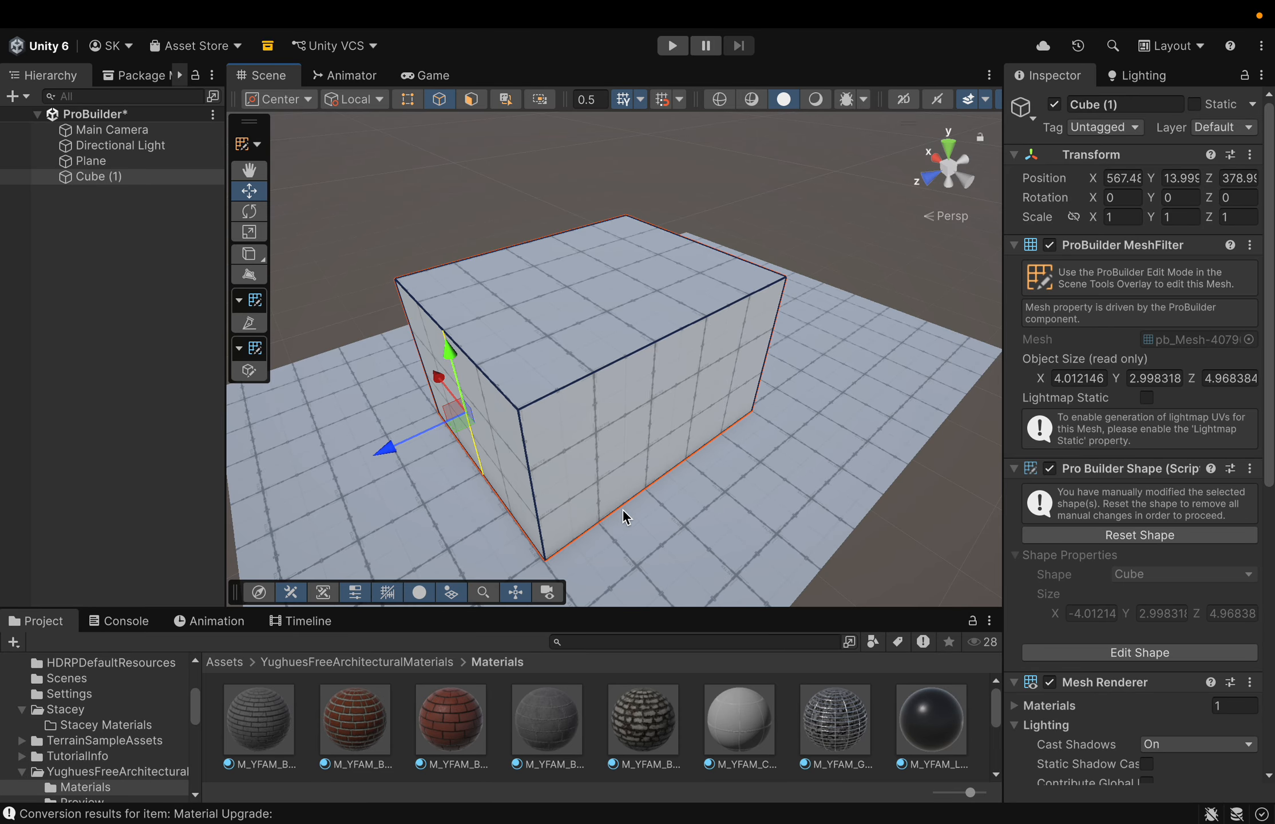
{"action": "mouse_move", "coordinate": [386, 449]}
{"action": "left_mouse_down"}
{"action": "mouse_move", "coordinate": [353, 461]}
{"action": "mouse_move", "coordinate": [454, 438]}
{"action": "mouse_move", "coordinate": [392, 453]}
{"action": "left_mouse_up"}
{"action": "key", "text": "super+z"}
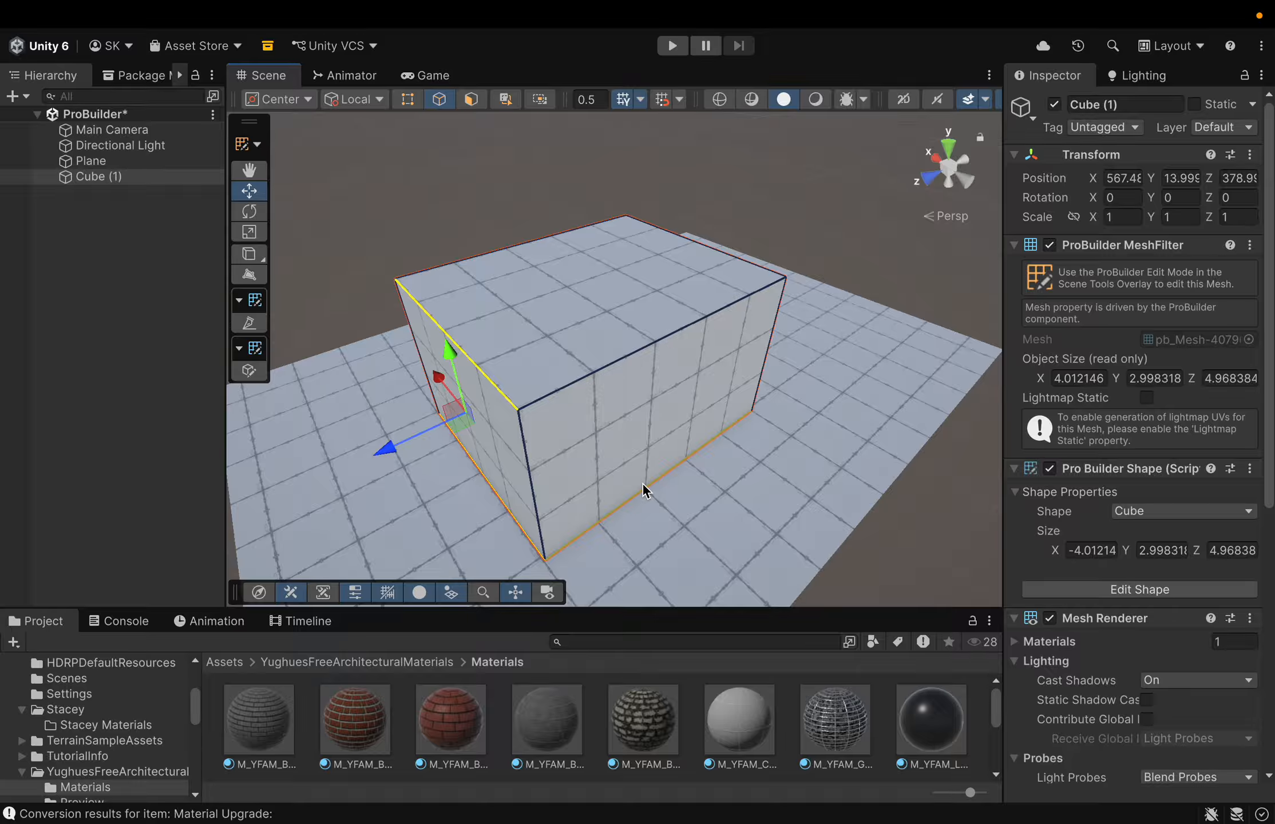
Step: Subdivide the upper edge of the cube's long front side with 1 subdivision, and cancel the subdivision
{"action": "left_click", "coordinate": [621, 440]}
{"action": "right_click", "coordinate": [616, 401]}
{"action": "left_click", "coordinate": [609, 363]}
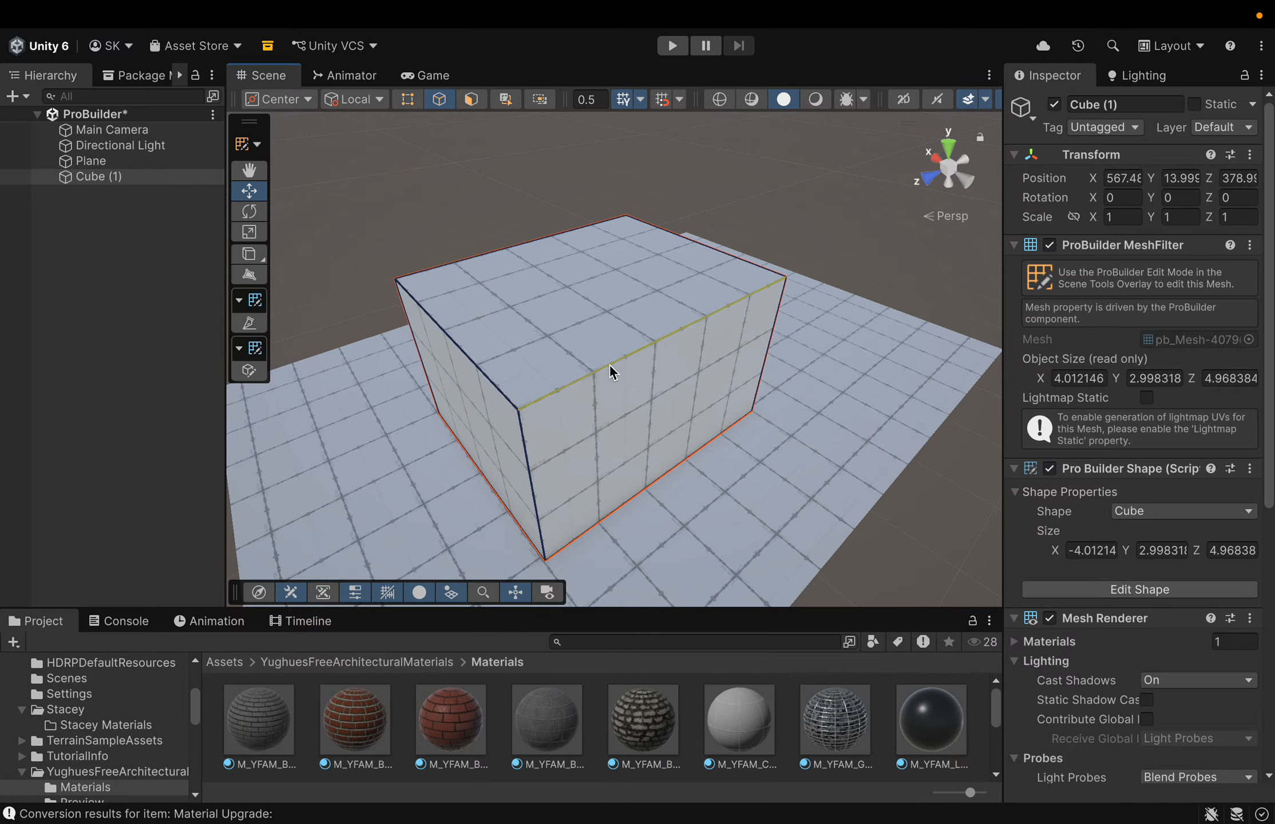
{"action": "left_click", "coordinate": [613, 365]}
{"action": "right_click", "coordinate": [620, 371]}
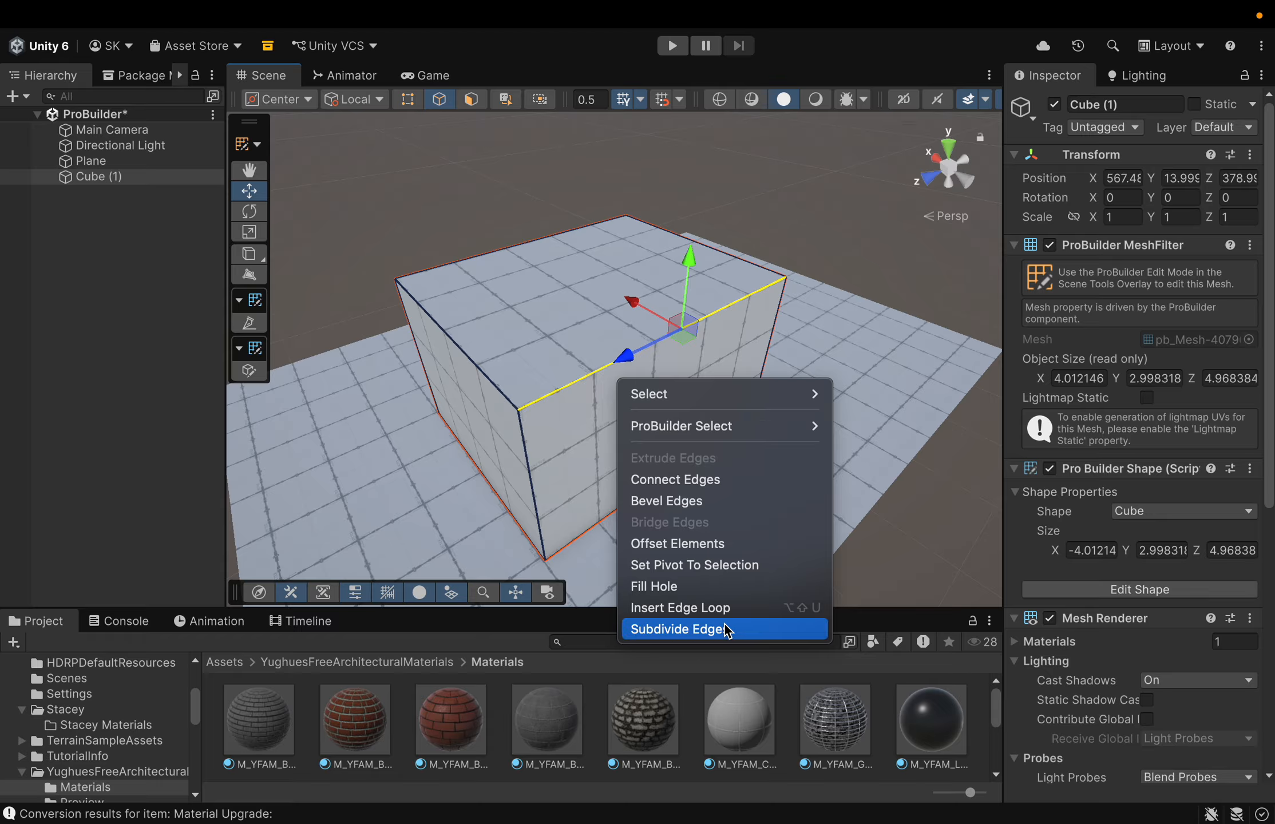
{"action": "left_click", "coordinate": [669, 629]}
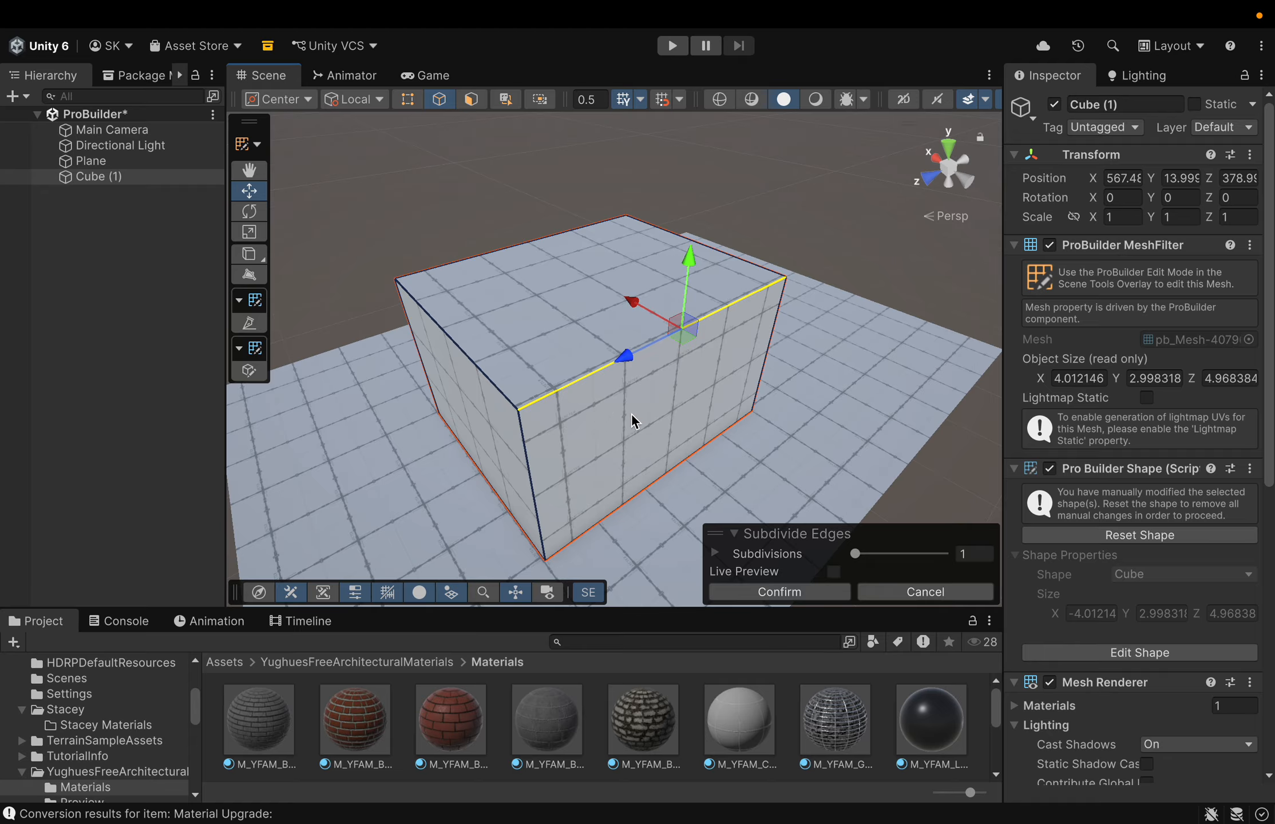
{"action": "key", "text": "Escape"}
{"action": "right_click", "coordinate": [667, 422]}
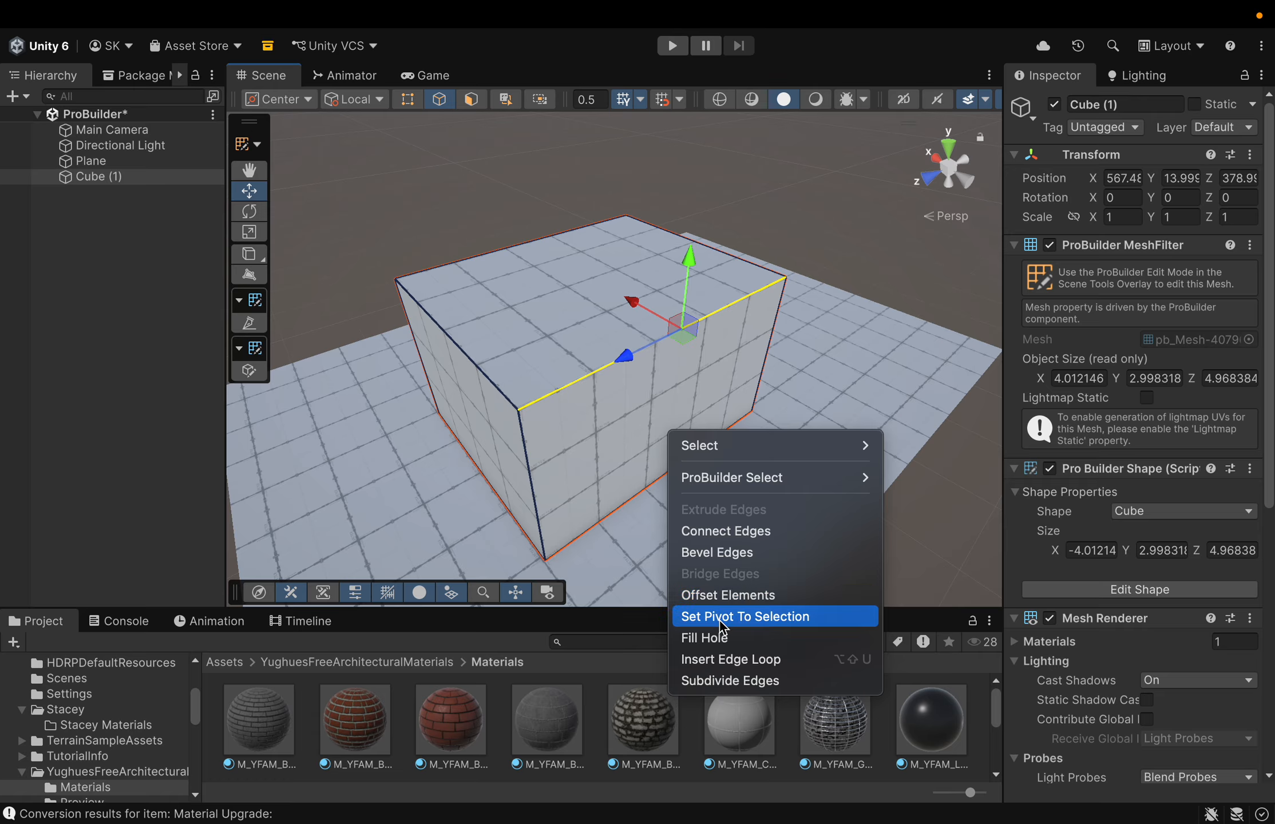
{"action": "mouse_move", "coordinate": [737, 491]}
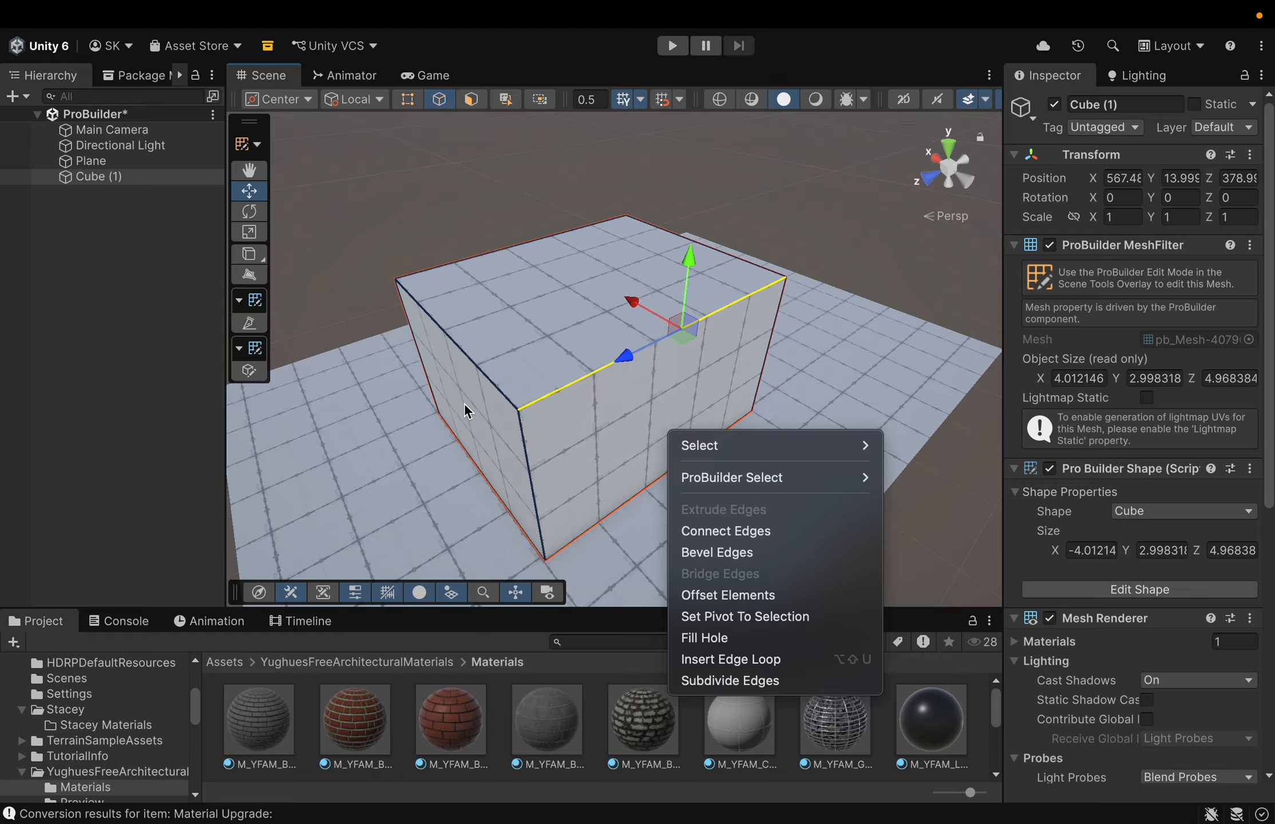
Step: Select the edge ring from the upper edge of the cube's short end face, and cancel the ring selection
{"action": "left_click", "coordinate": [483, 379]}
{"action": "left_click", "coordinate": [483, 379]}
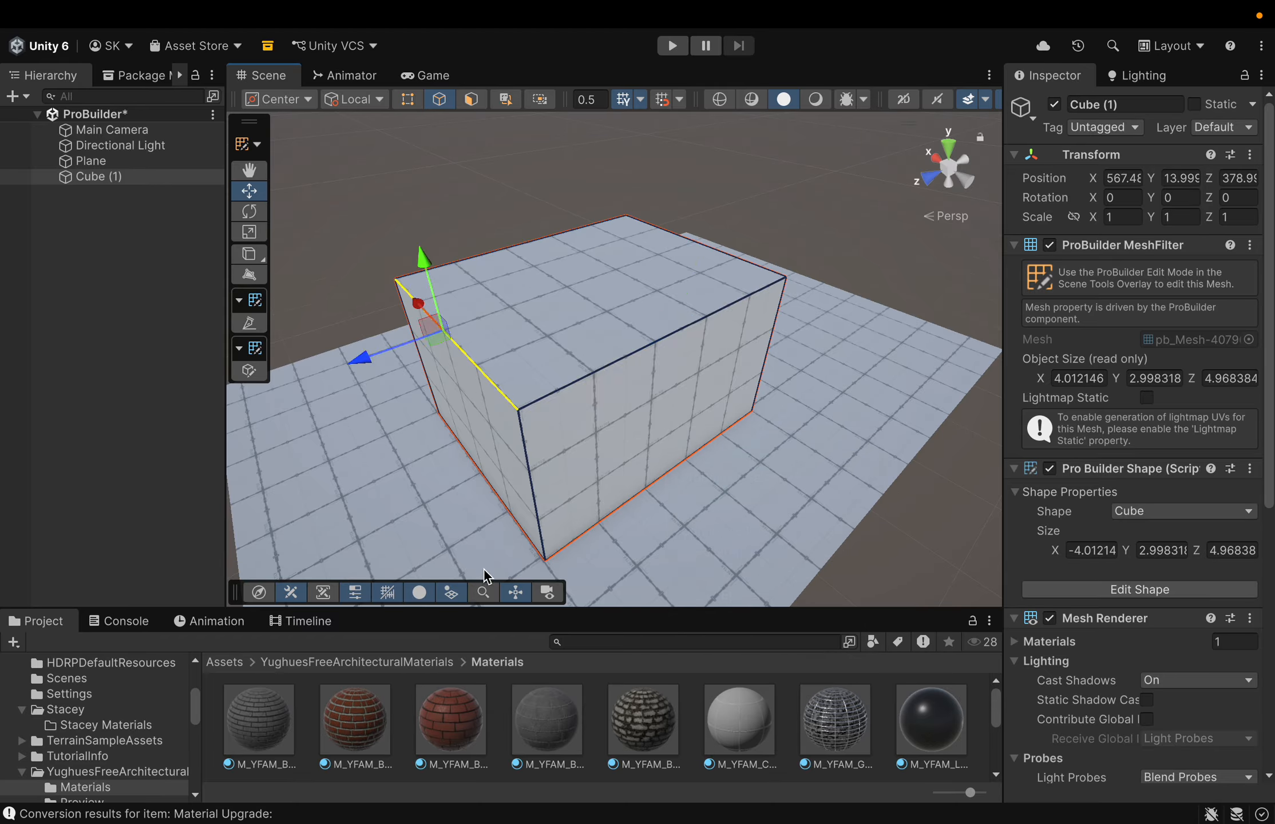
{"action": "right_click", "coordinate": [495, 388]}
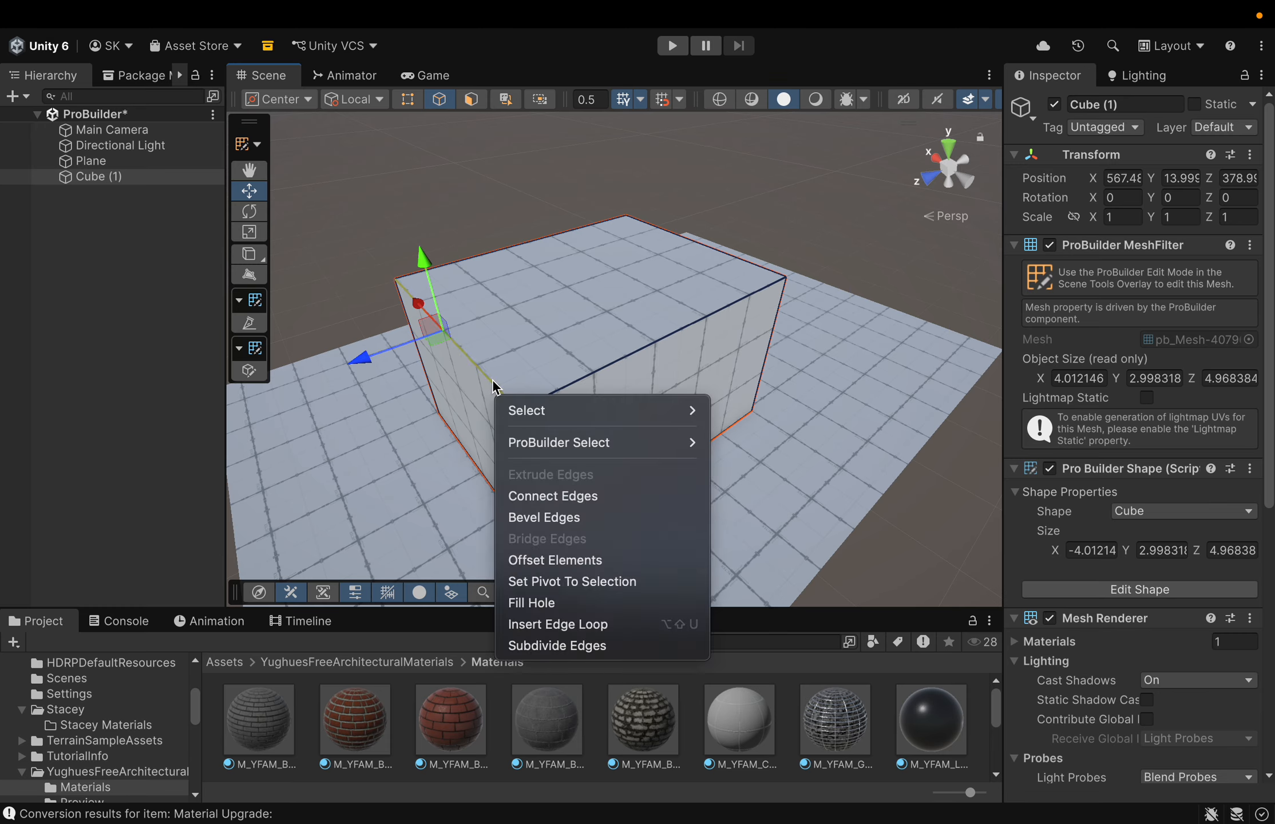
{"action": "mouse_move", "coordinate": [521, 443]}
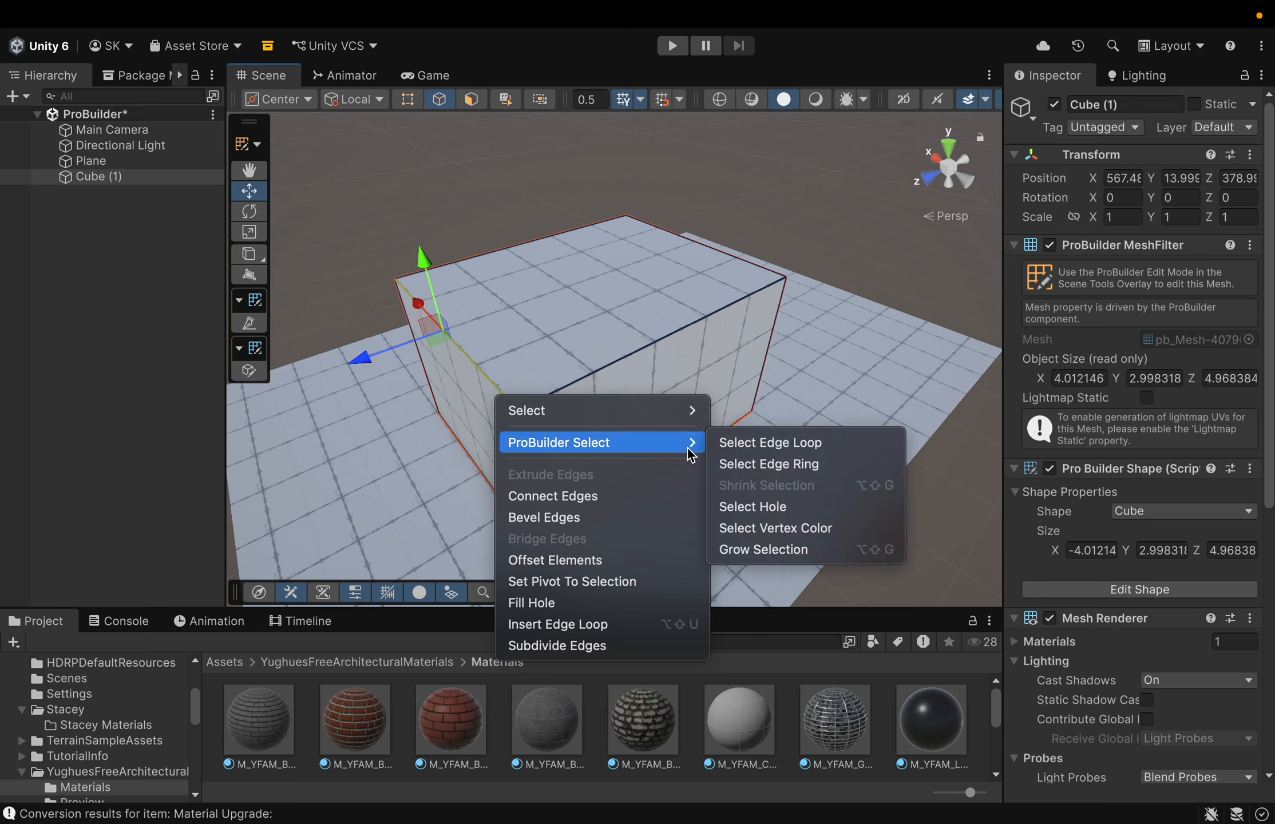
{"action": "left_click", "coordinate": [738, 475]}
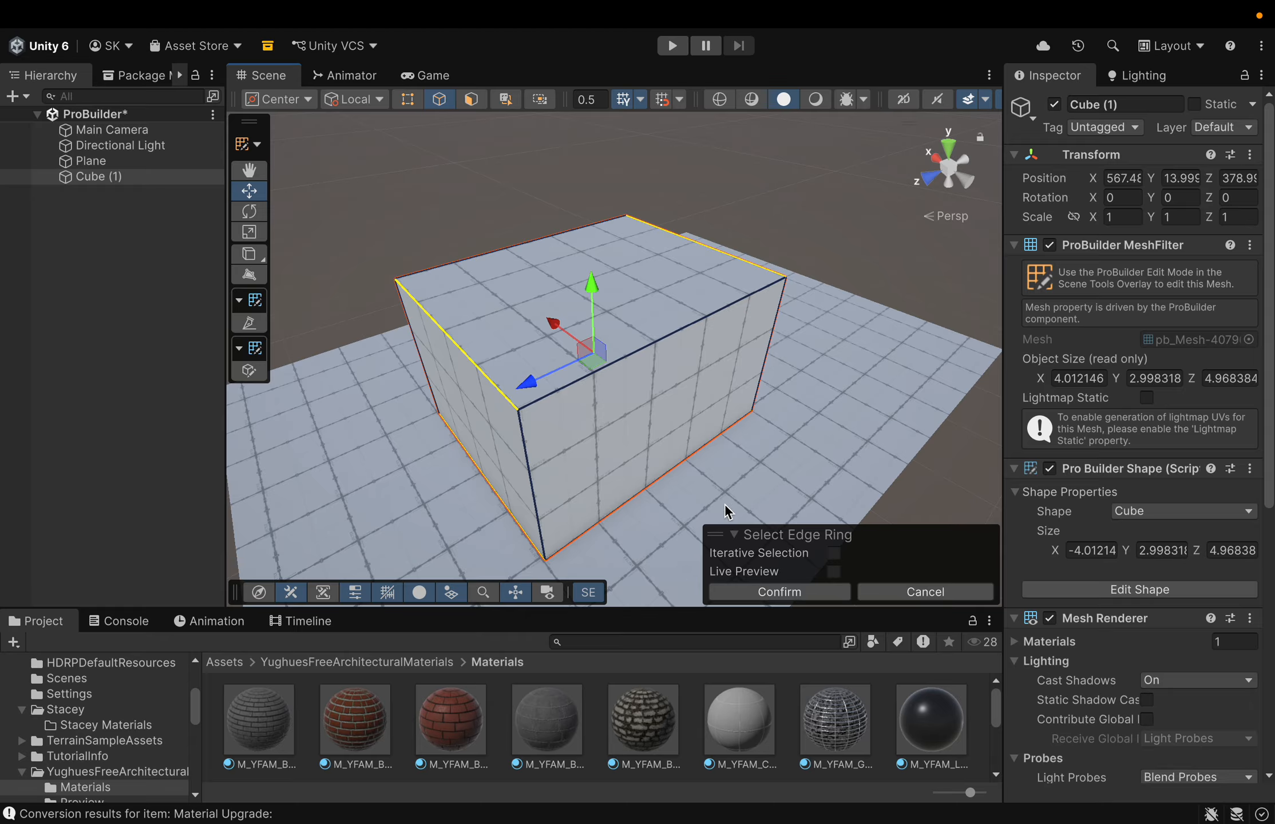
{"action": "left_click", "coordinate": [906, 594]}
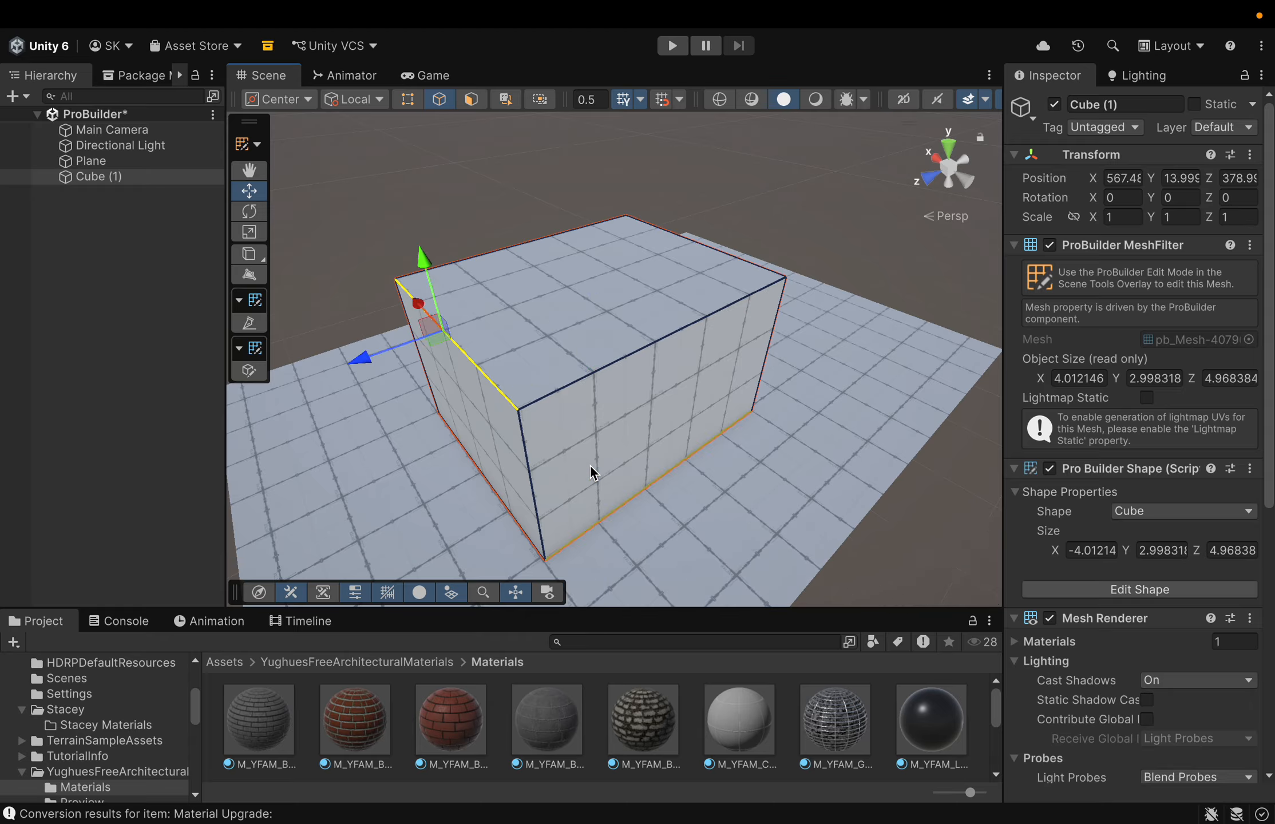
Step: Select the edge loop from the end face's upper edge, try sliding the edge inward along the cube's length, and undo the move
{"action": "right_click", "coordinate": [639, 449]}
{"action": "mouse_move", "coordinate": [663, 500]}
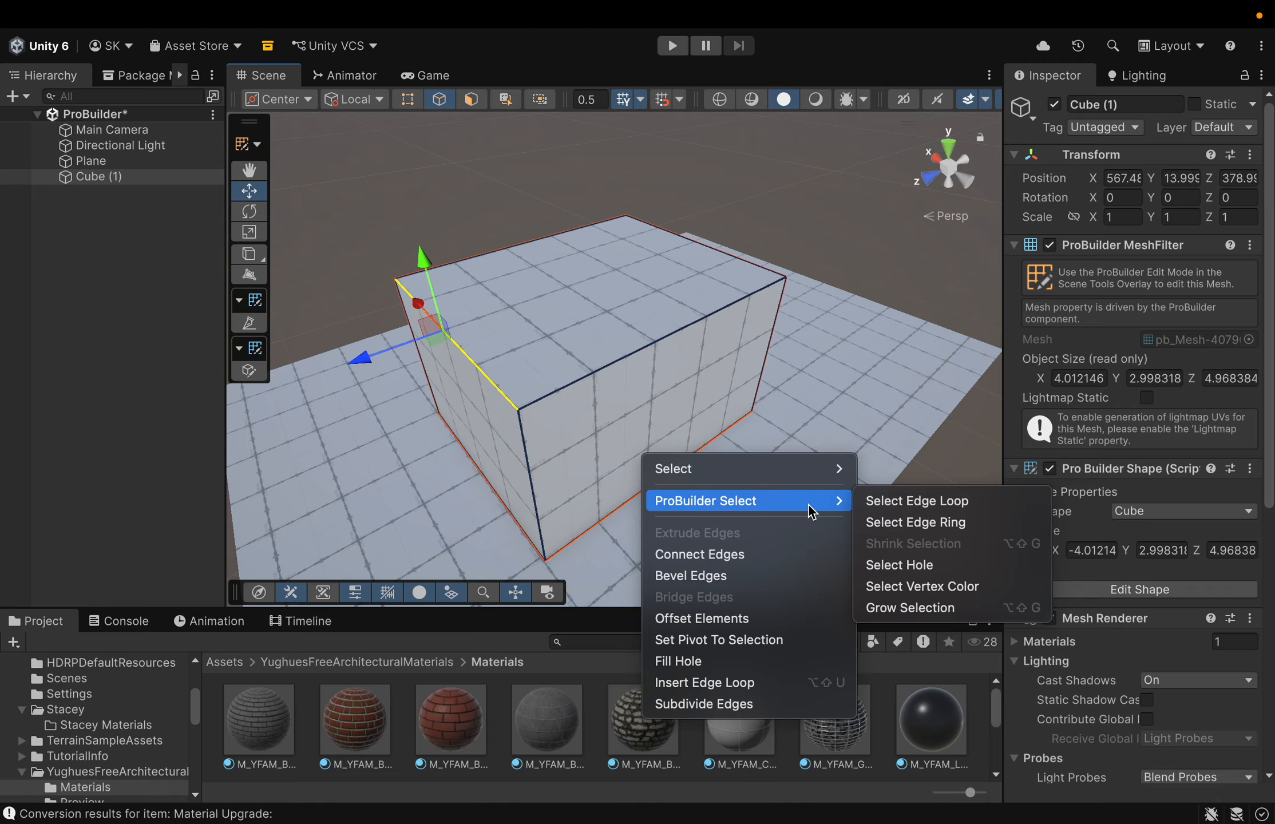
{"action": "left_click", "coordinate": [881, 506]}
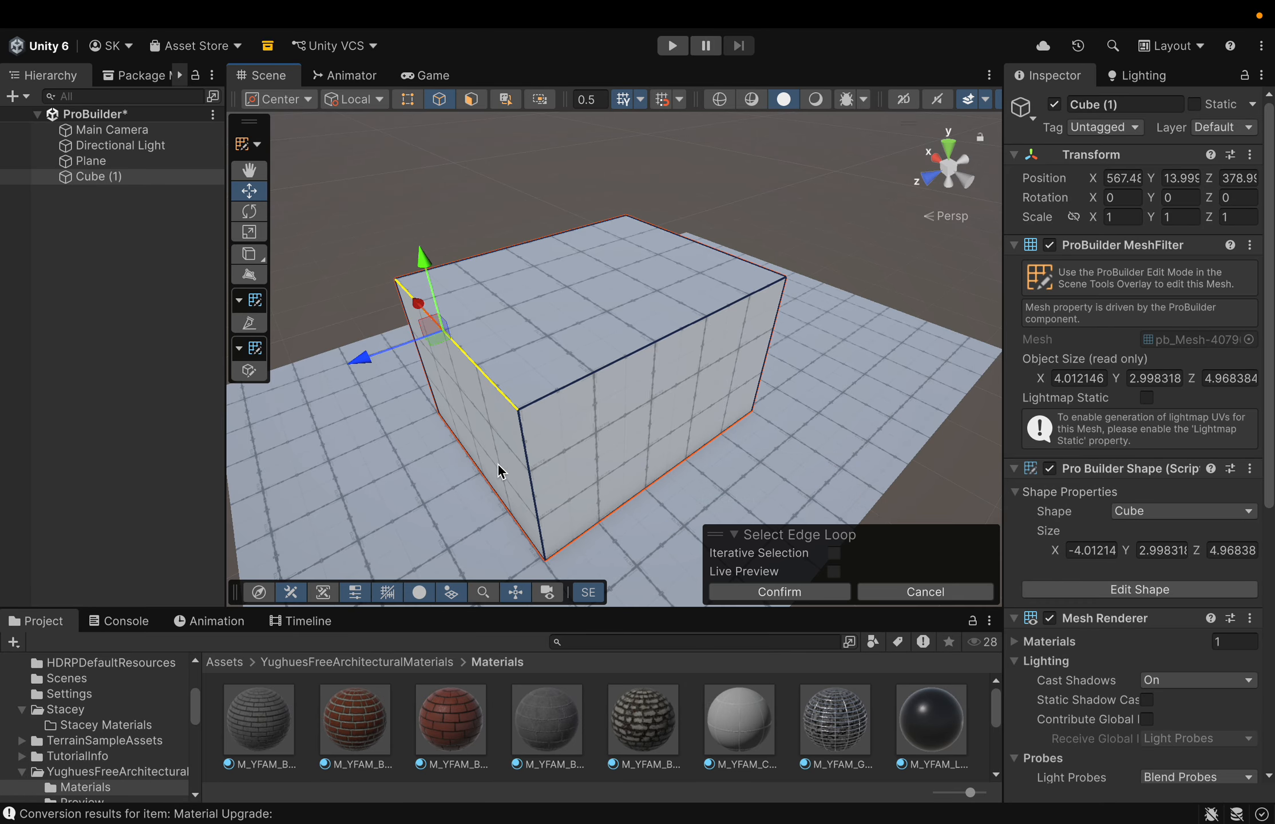
{"action": "left_click", "coordinate": [526, 441], "text": "shift"}
{"action": "left_click_drag", "start_coordinate": [361, 359], "coordinate": [400, 367]}
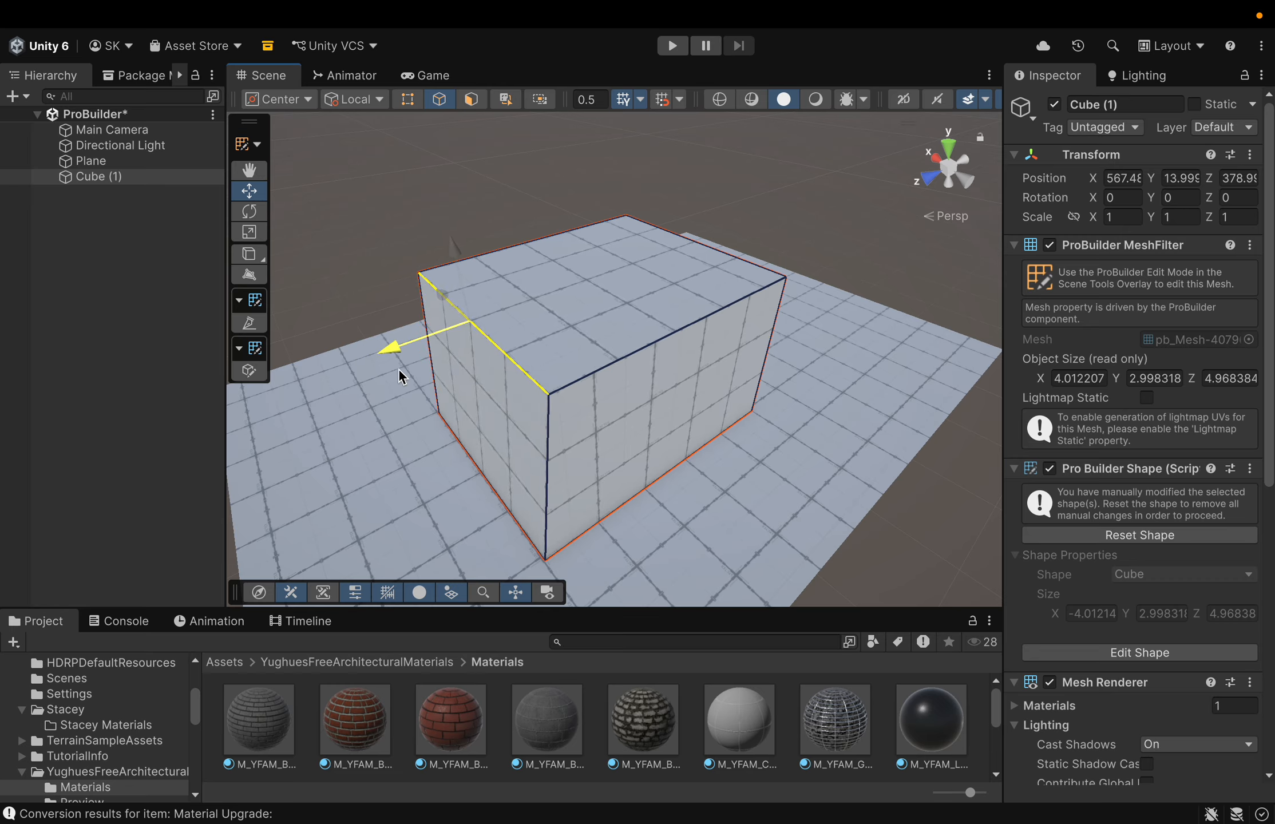
{"action": "key", "text": "ctrl+z"}
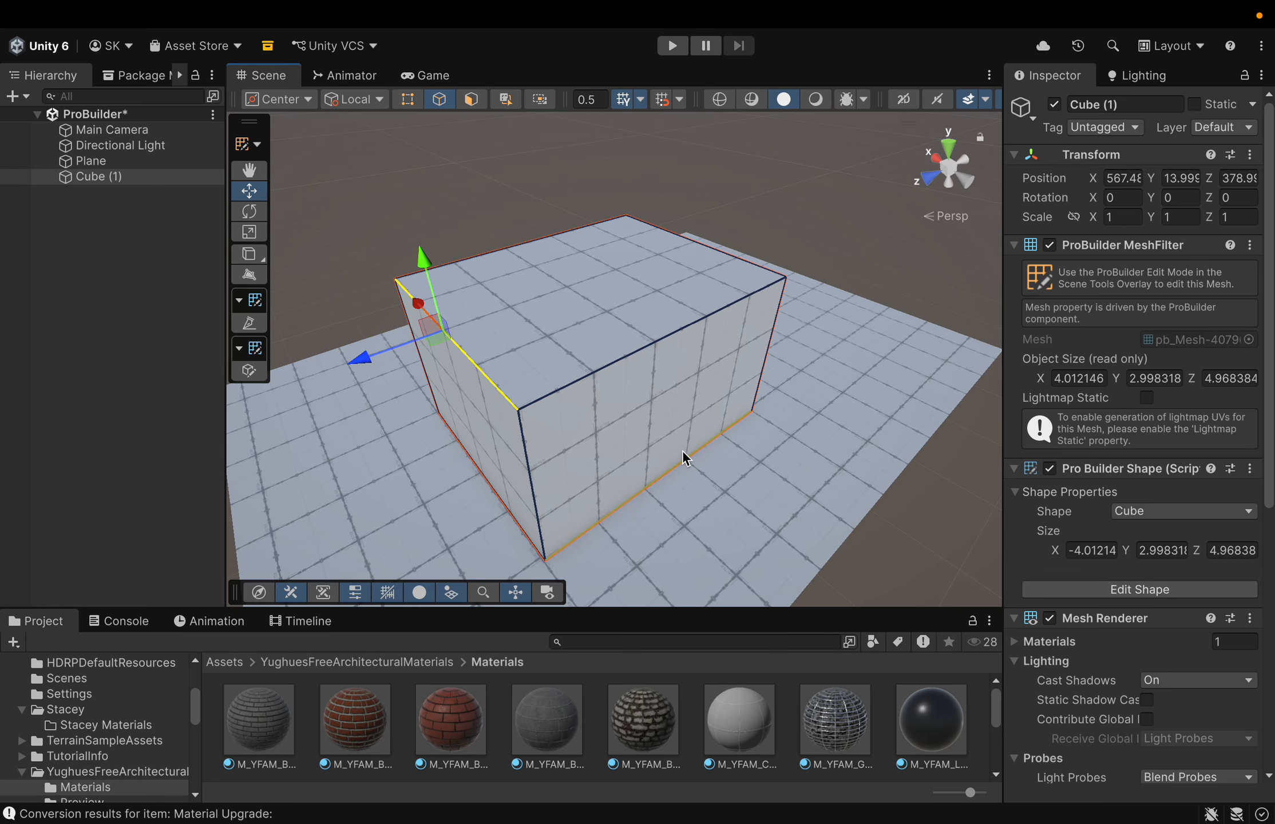
Step: Switch to vertex editing and connect two diagonally opposite corner vertices of the cube's top face
{"action": "left_click", "coordinate": [722, 449]}
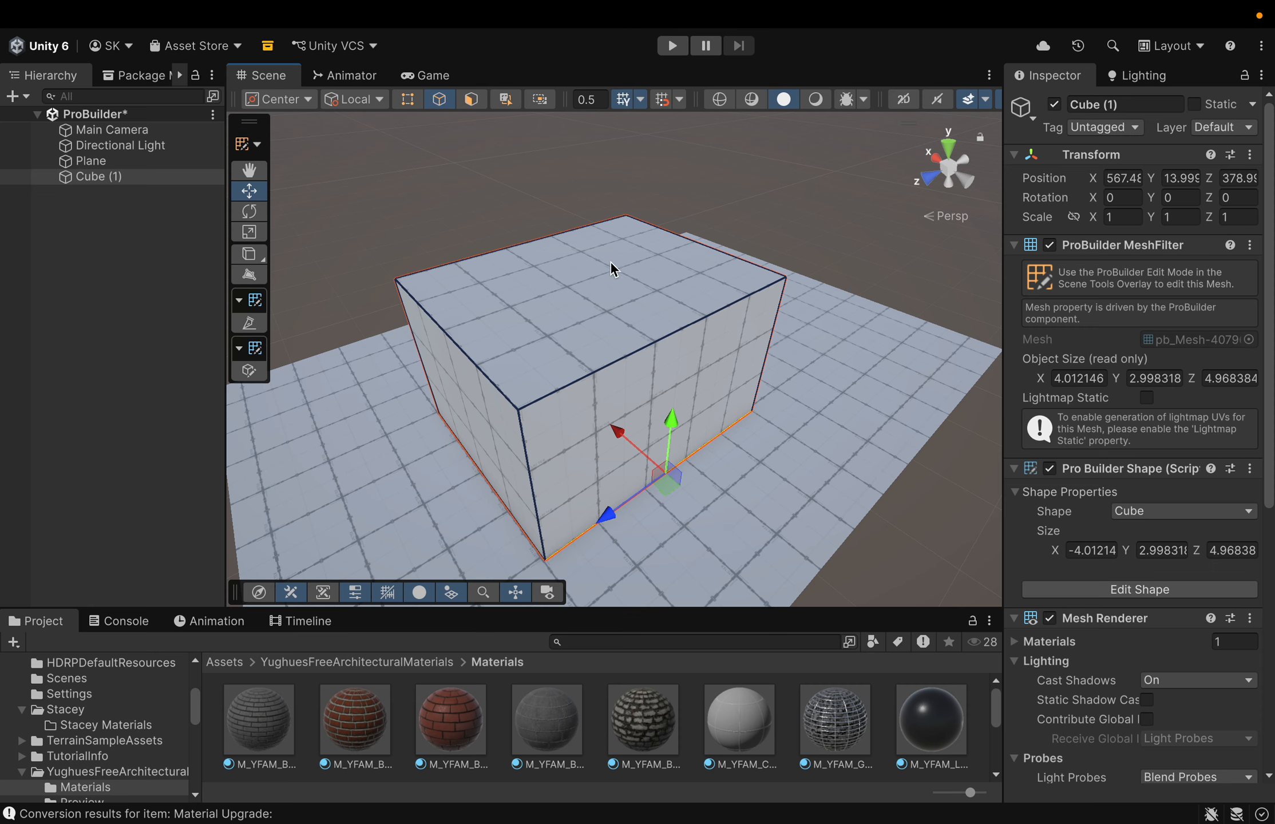
{"action": "left_click", "coordinate": [416, 104]}
{"action": "right_click", "coordinate": [566, 313]}
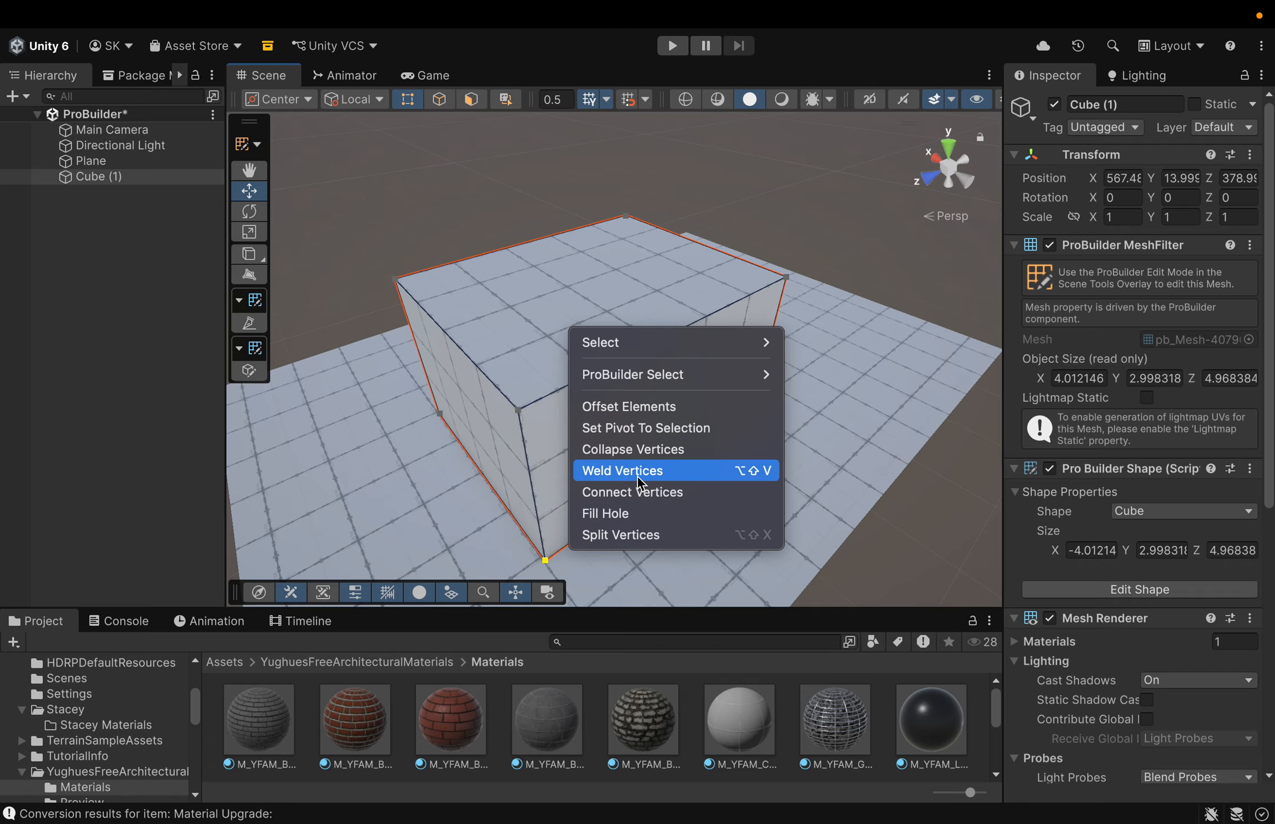
{"action": "left_click", "coordinate": [397, 282]}
{"action": "left_click", "coordinate": [395, 279]}
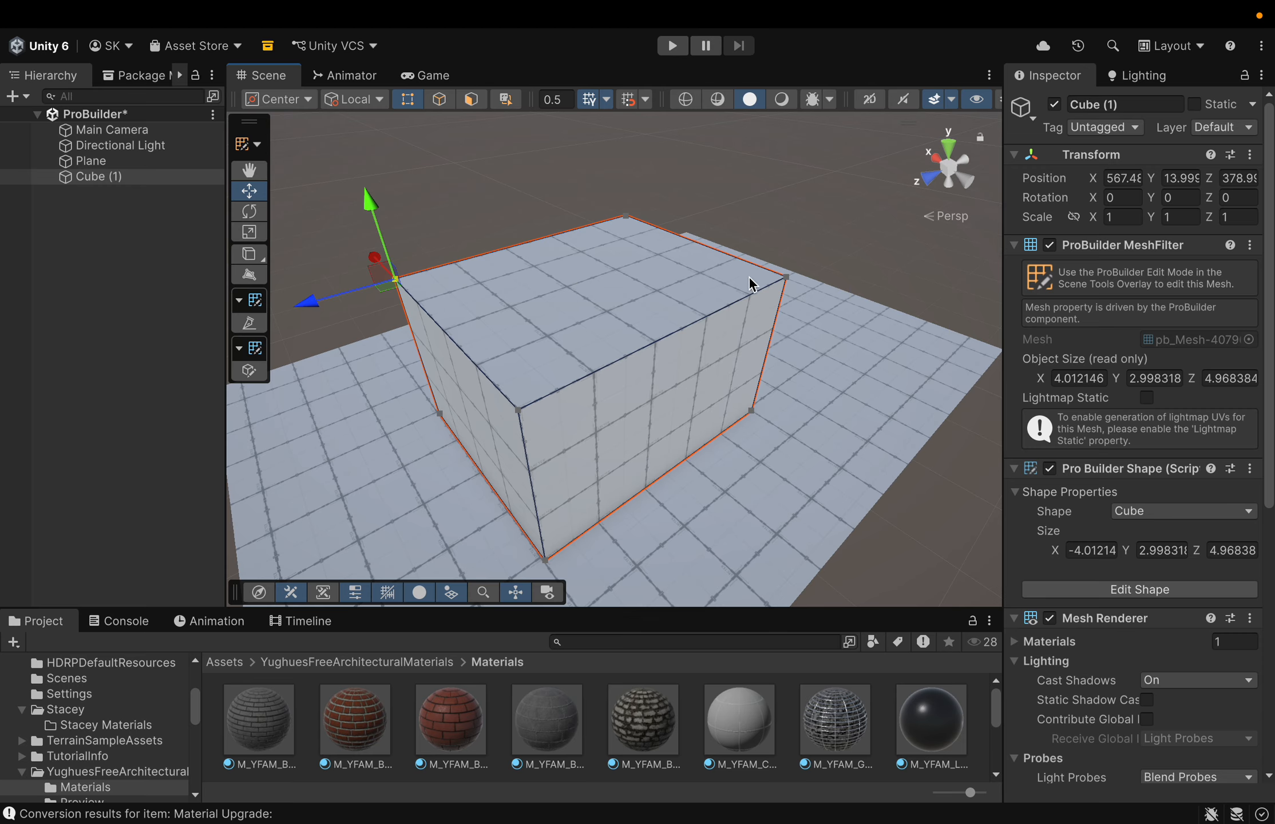
{"action": "left_click", "coordinate": [786, 278], "text": "shift"}
{"action": "right_click", "coordinate": [677, 293]}
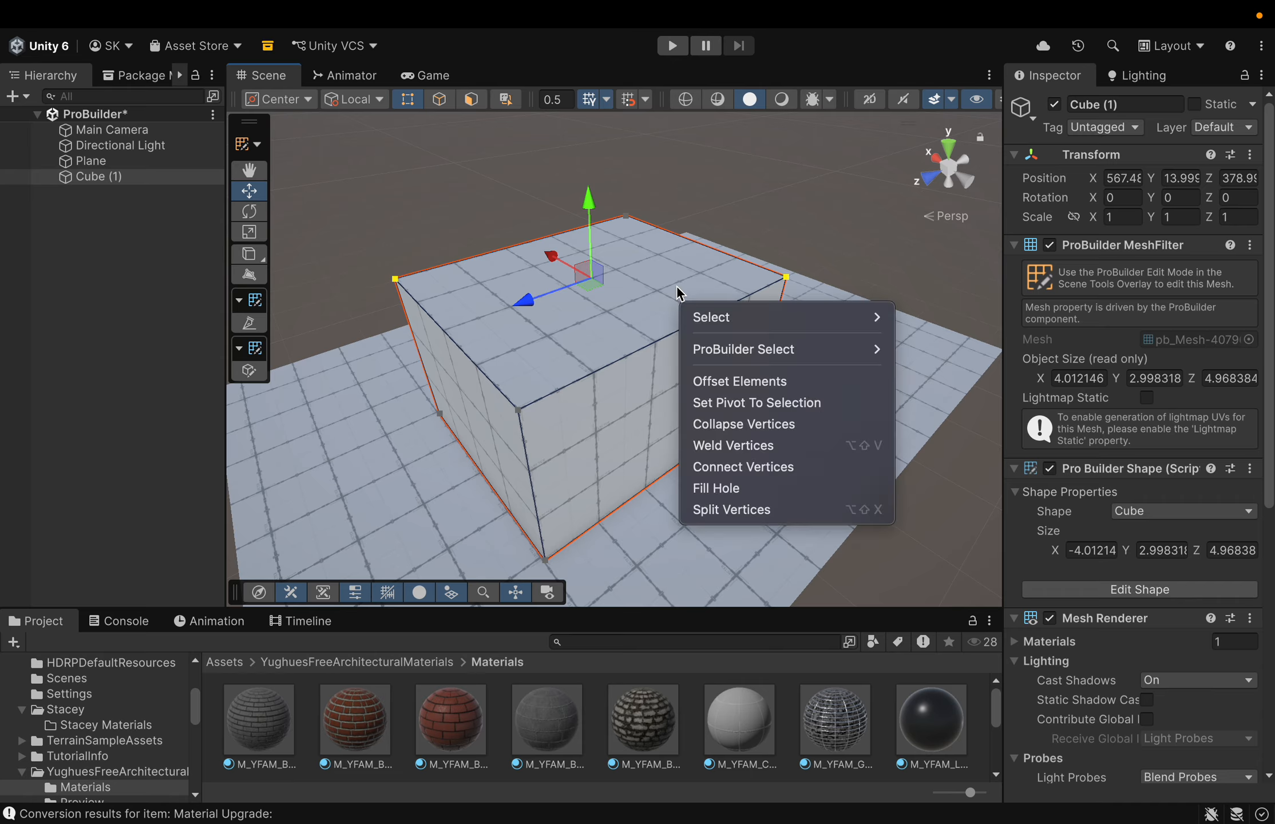
{"action": "left_click", "coordinate": [753, 471]}
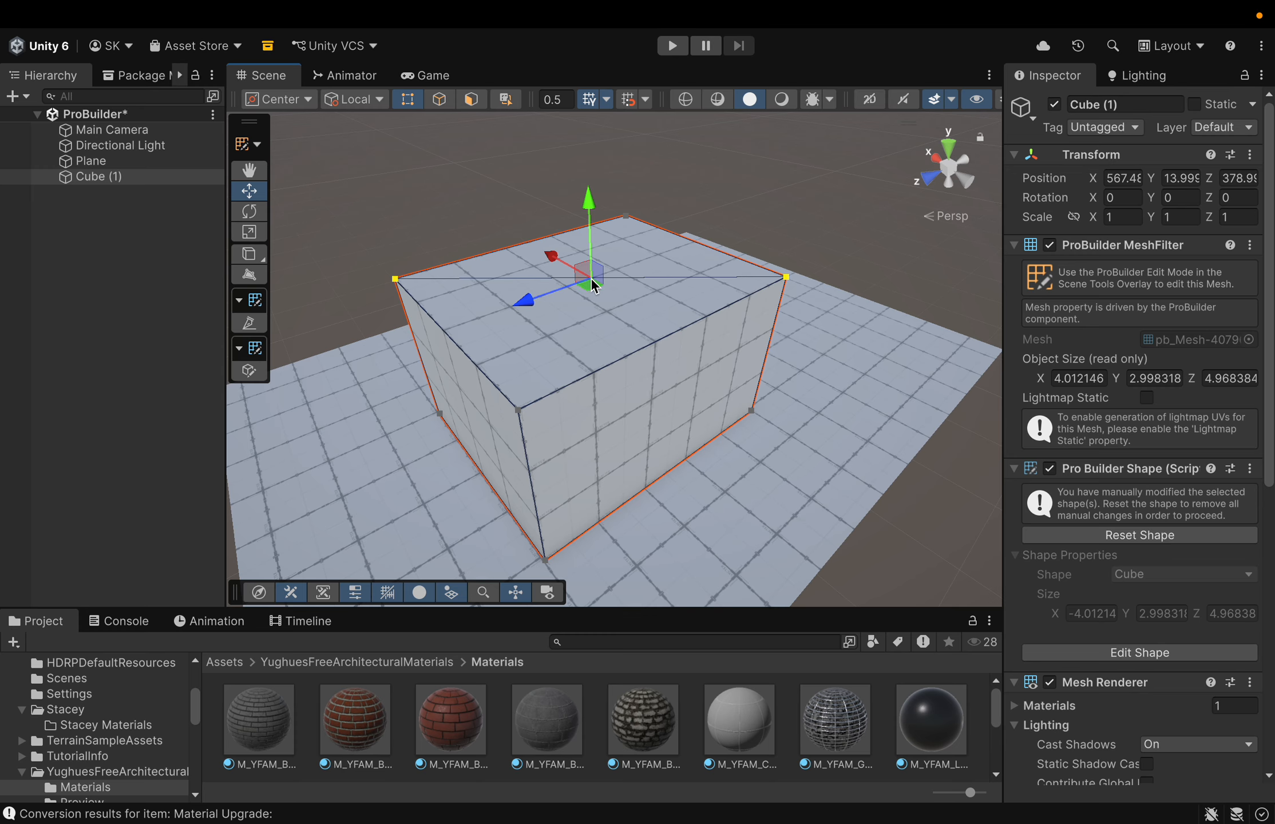
Step: Raise the two connected corner vertices until the mesh is about 4.38 units high, and clear the vertex selection
{"action": "left_click_drag", "start_coordinate": [586, 200], "coordinate": [597, 102]}
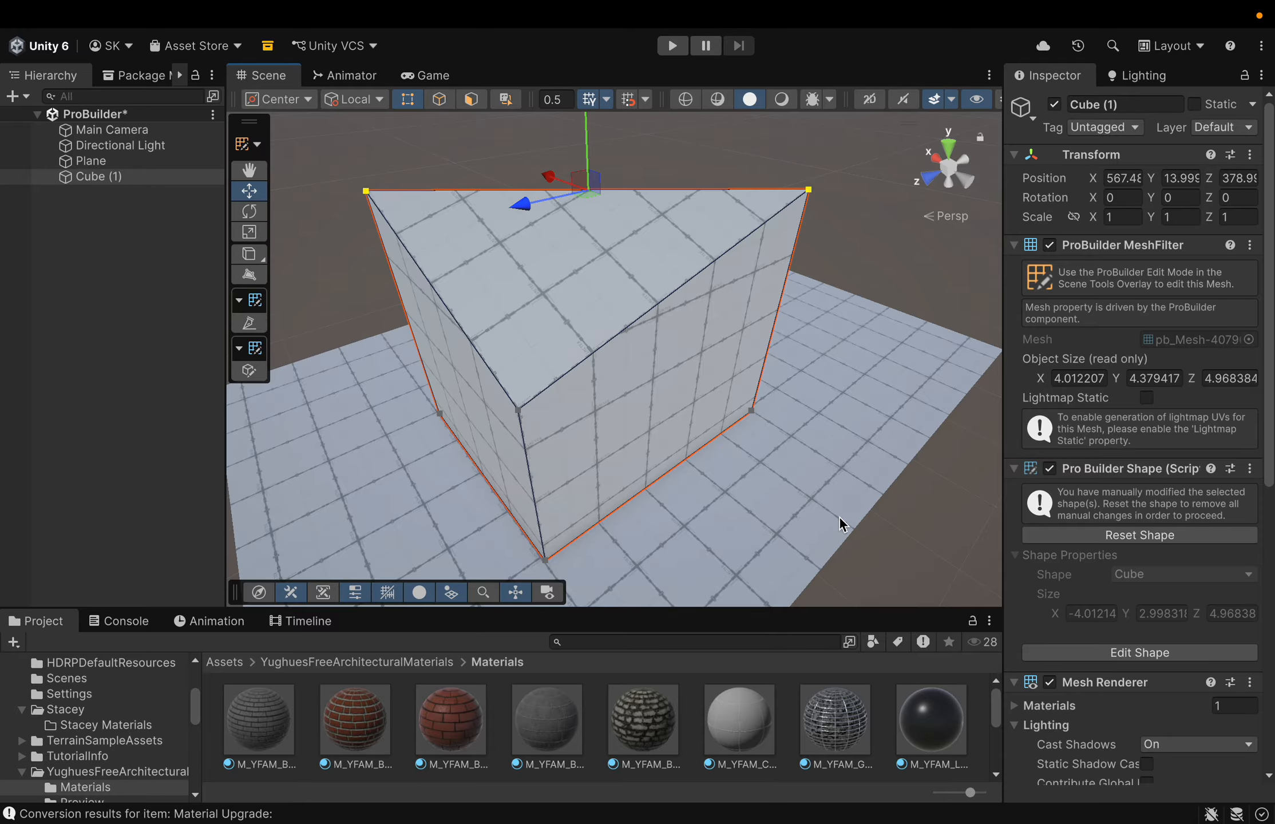
{"action": "middle_click_drag", "start_coordinate": [836, 507], "coordinate": [681, 475]}
{"action": "right_click_drag", "start_coordinate": [641, 445], "coordinate": [440, 404]}
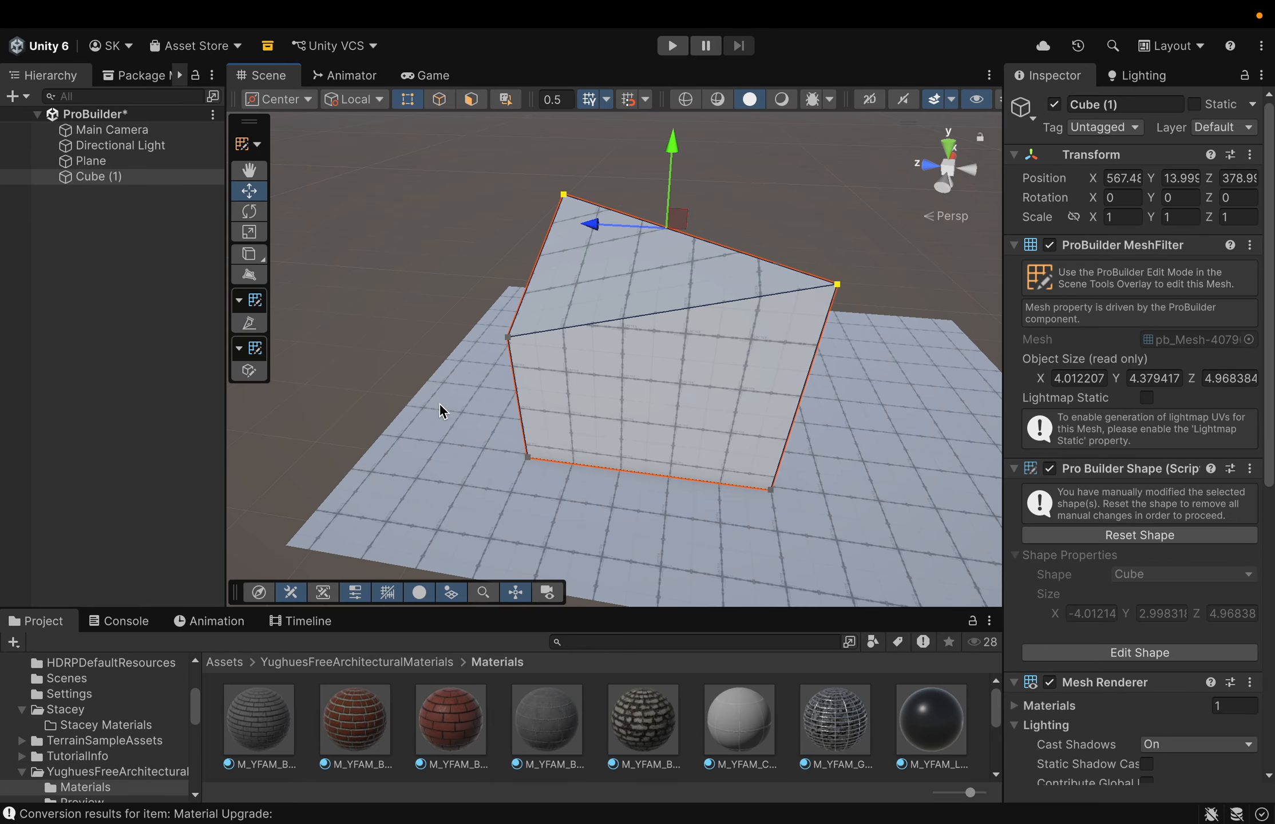
{"action": "middle_click_drag", "start_coordinate": [776, 530], "coordinate": [403, 518]}
{"action": "right_click_drag", "start_coordinate": [455, 433], "coordinate": [340, 420]}
{"action": "left_click", "coordinate": [441, 330]}
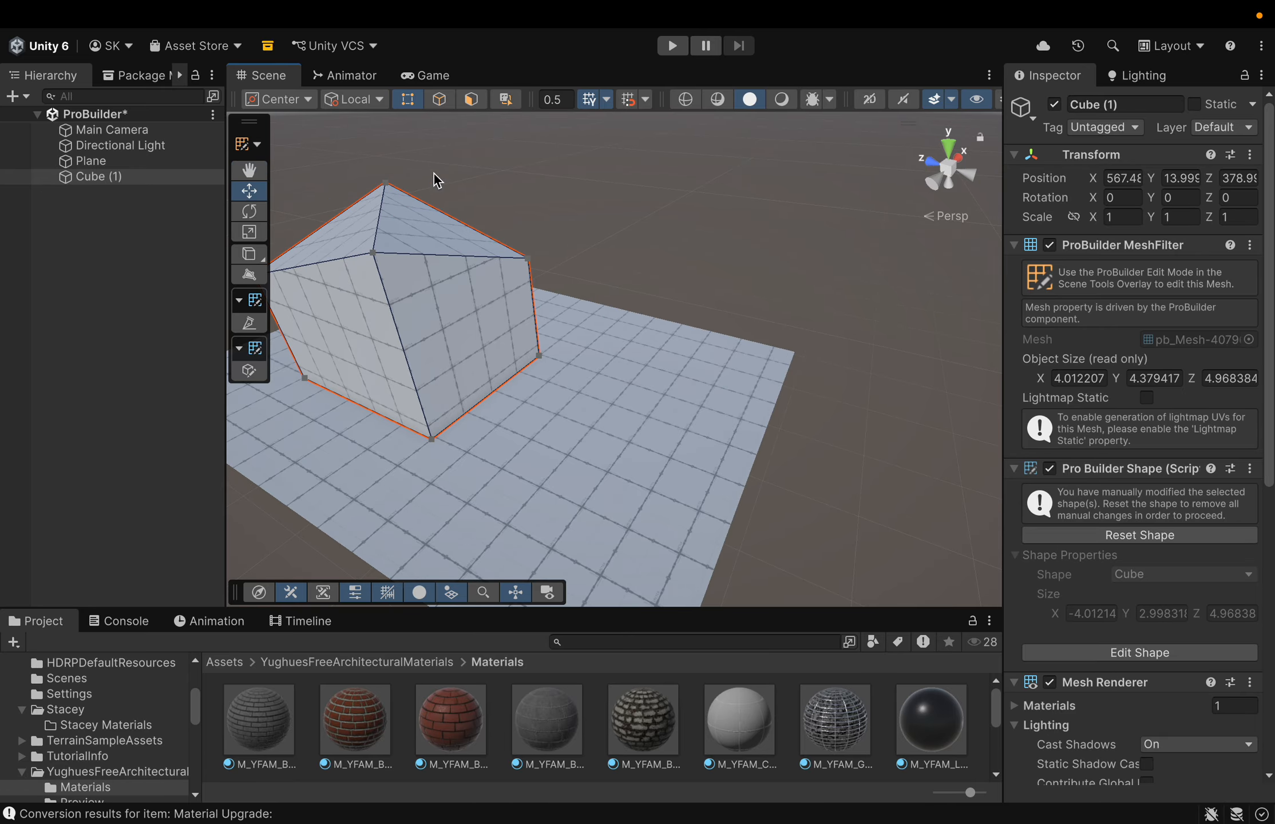
Step: Inset the cube's opposite short end face to leave a narrow border, and push the inner face slightly inward
{"action": "left_click", "coordinate": [469, 102]}
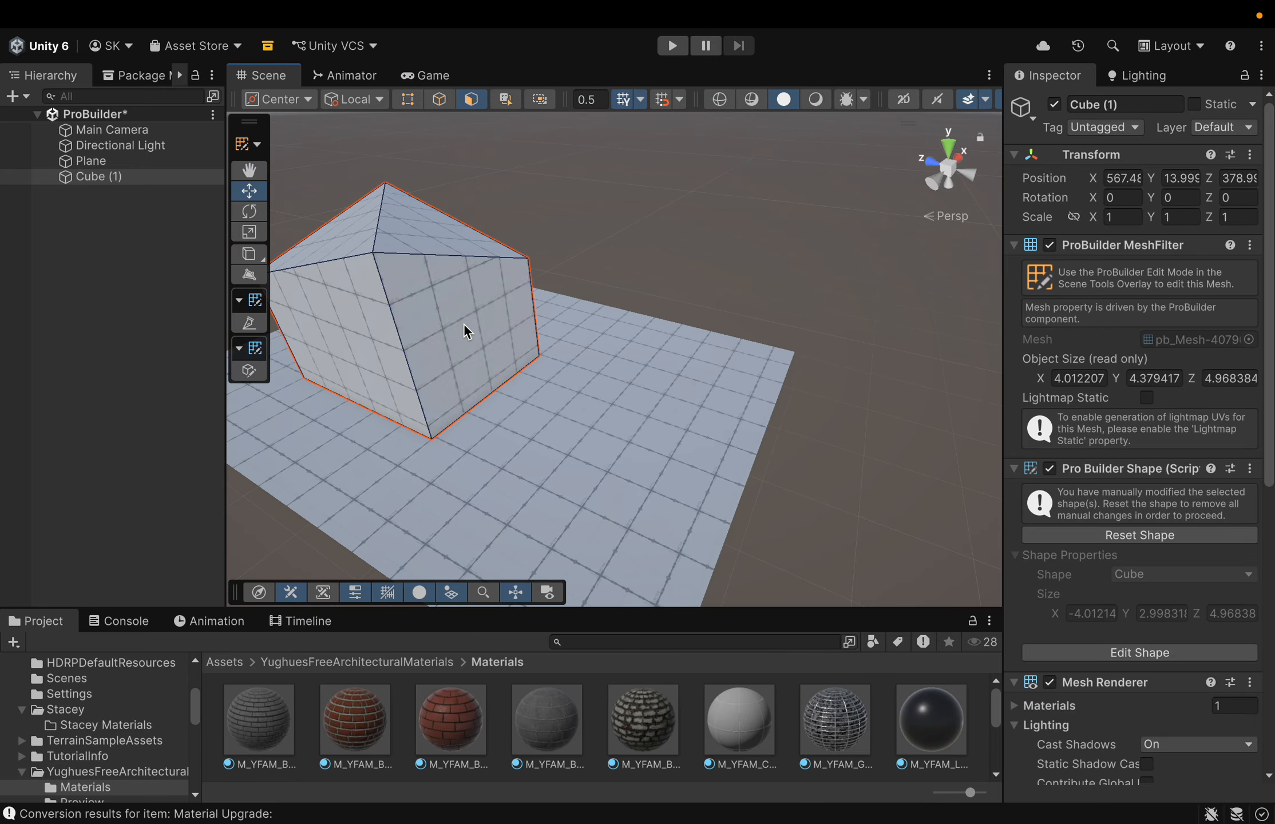
{"action": "left_click", "coordinate": [481, 335]}
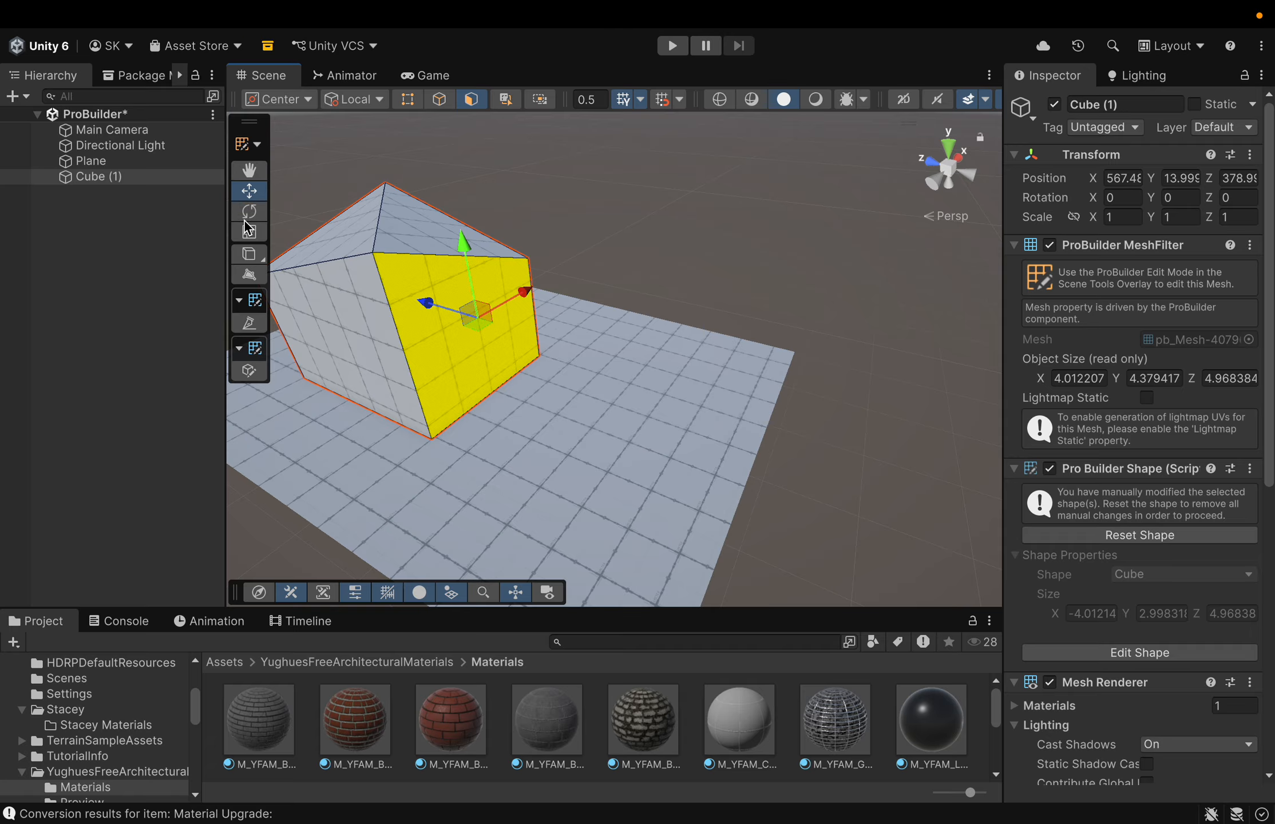
{"action": "left_click", "coordinate": [254, 238]}
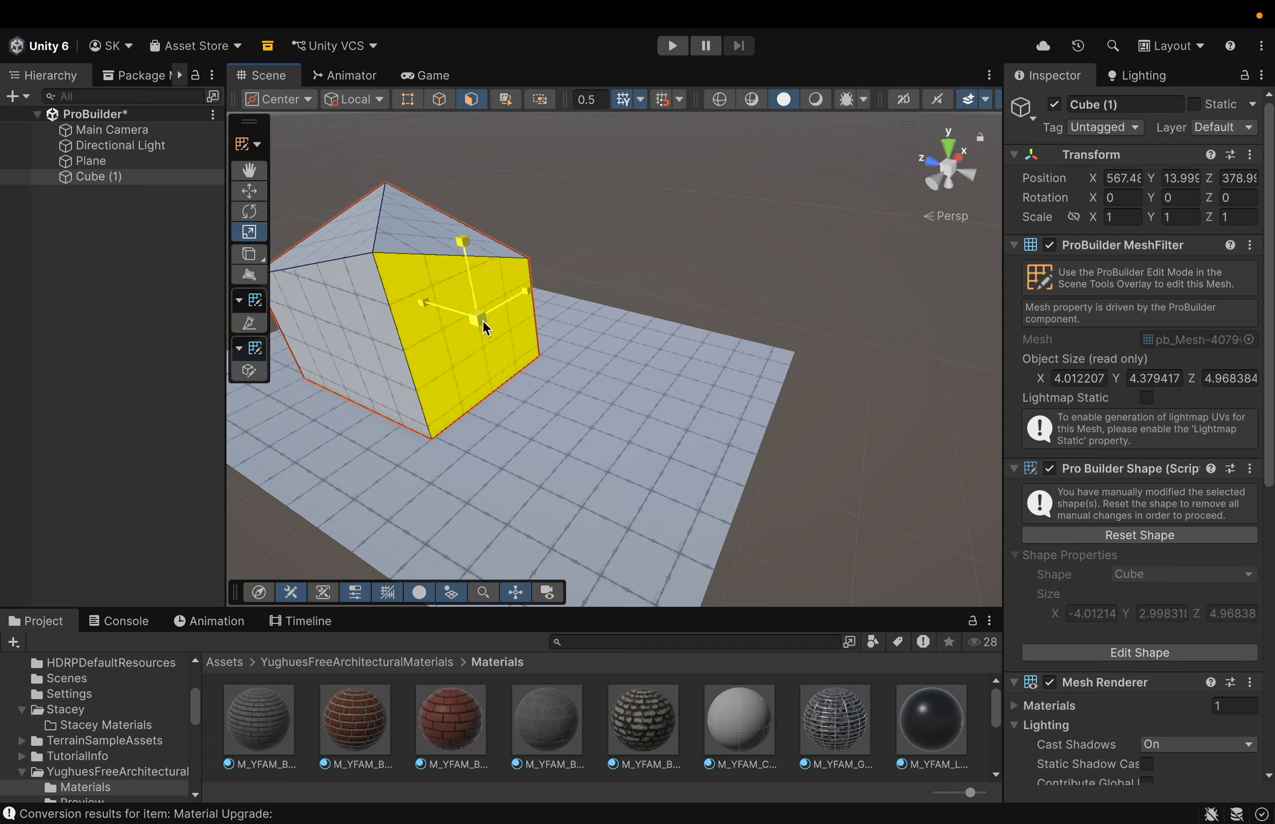
{"action": "mouse_move", "coordinate": [482, 320]}
{"action": "left_mouse_down"}
{"action": "mouse_move", "coordinate": [483, 355]}
{"action": "mouse_move", "coordinate": [483, 342]}
{"action": "left_mouse_up"}
{"action": "left_click", "coordinate": [262, 198]}
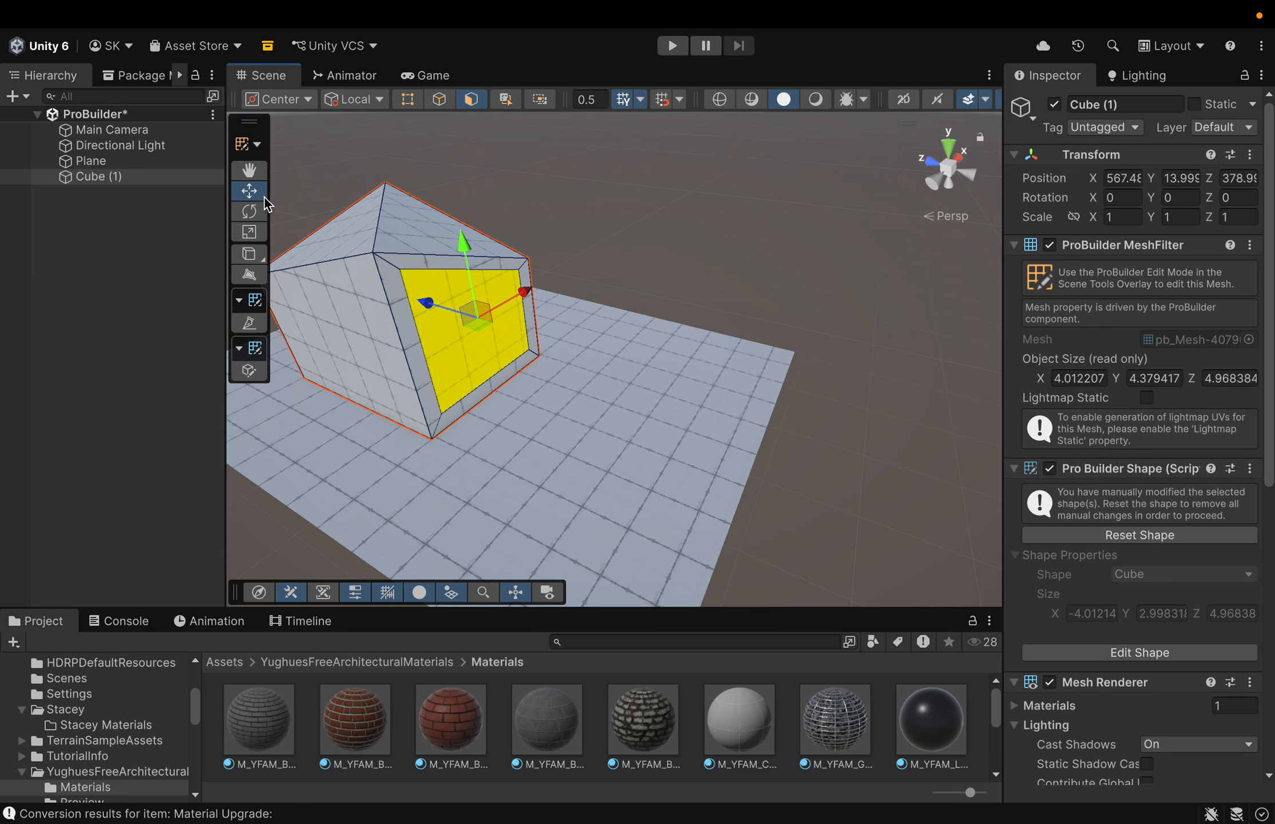
{"action": "left_click_drag", "start_coordinate": [423, 300], "coordinate": [416, 304]}
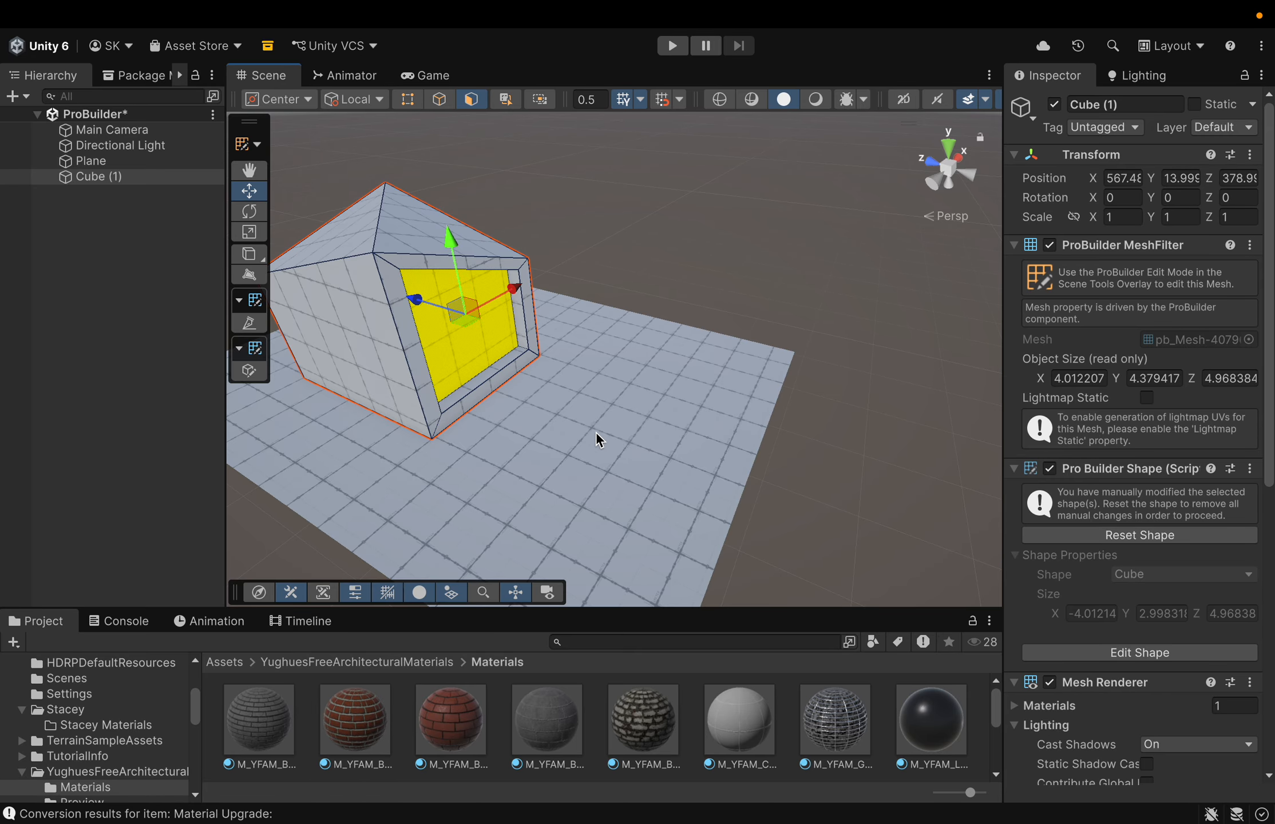
Step: Examine the reshaped cube and its recessed end face from several angles
{"action": "left_click", "coordinate": [596, 432]}
{"action": "right_click_drag", "start_coordinate": [509, 471], "coordinate": [593, 464]}
{"action": "middle_click_drag", "start_coordinate": [431, 519], "coordinate": [629, 535]}
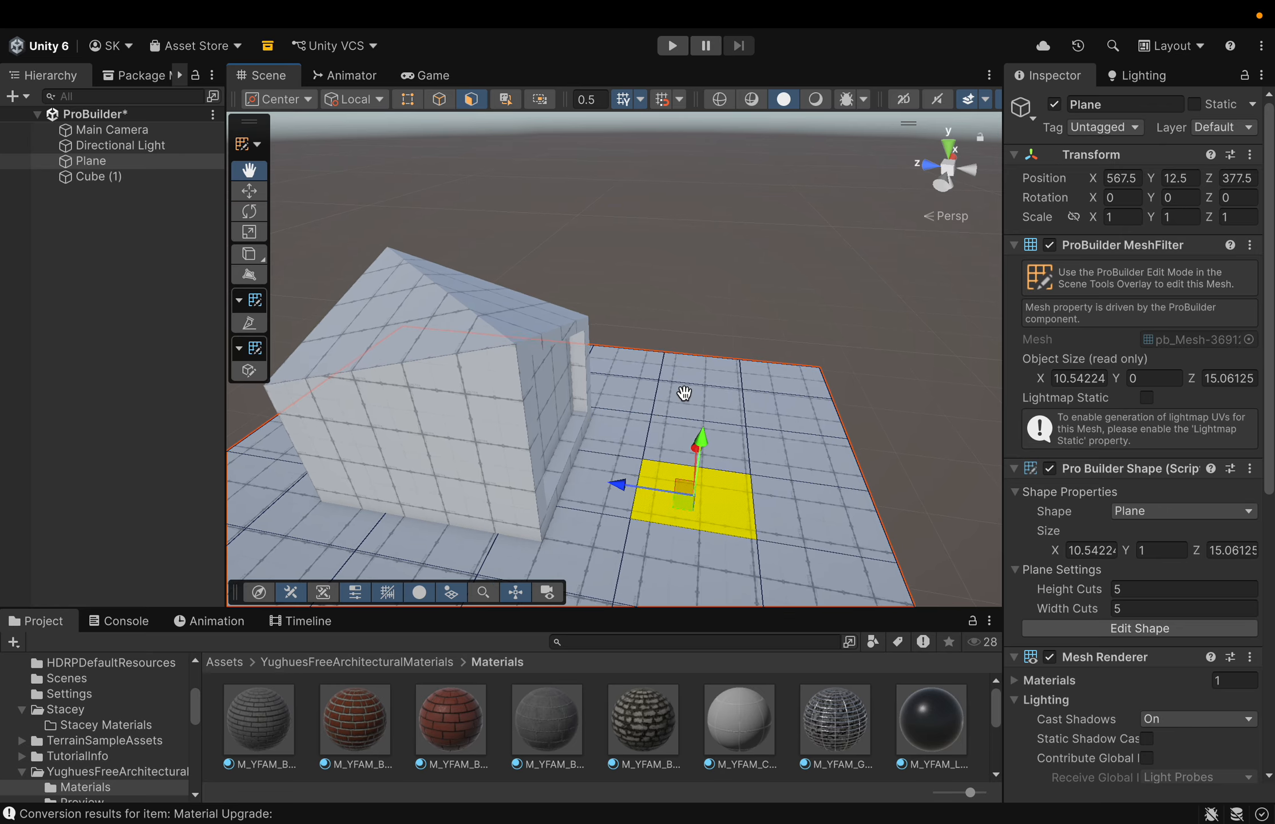
{"action": "right_click_drag", "start_coordinate": [674, 427], "coordinate": [461, 421]}
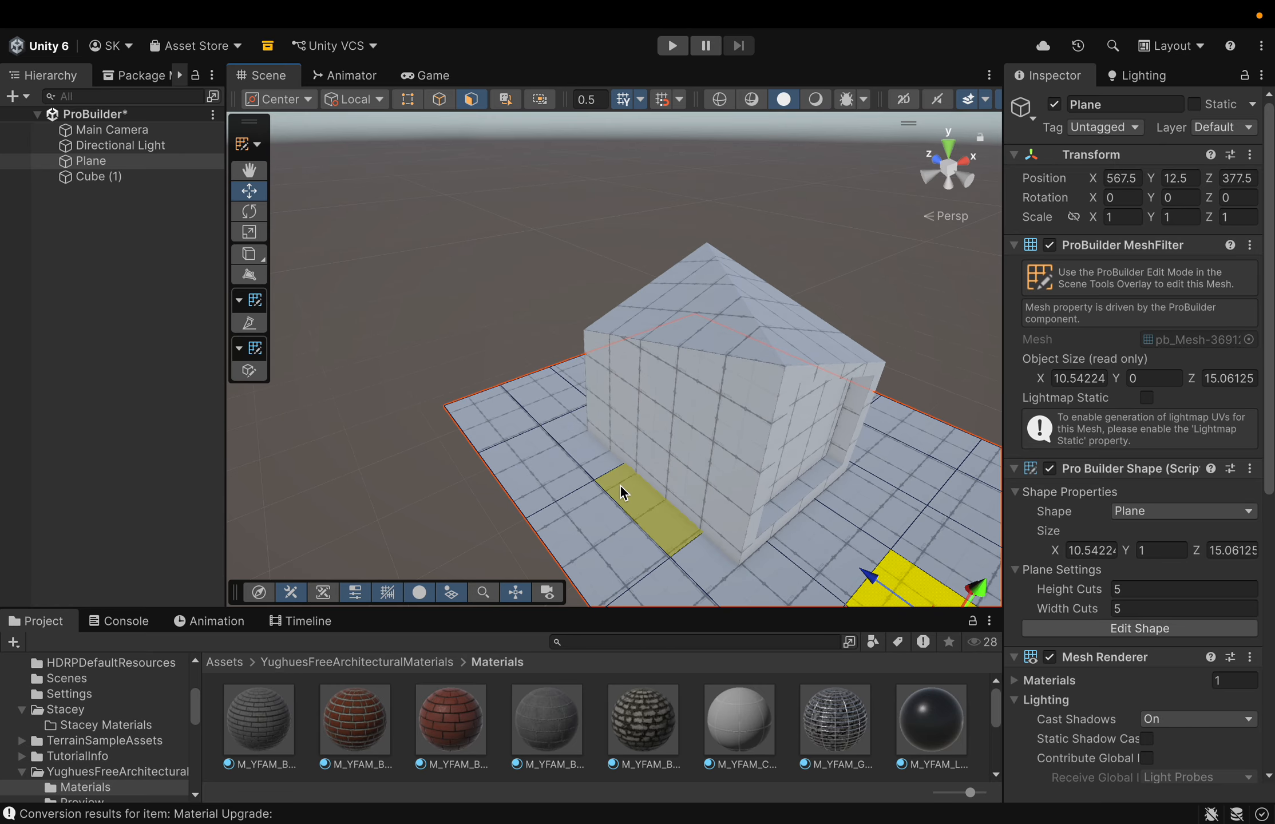
{"action": "middle_click_drag", "start_coordinate": [577, 466], "coordinate": [395, 411]}
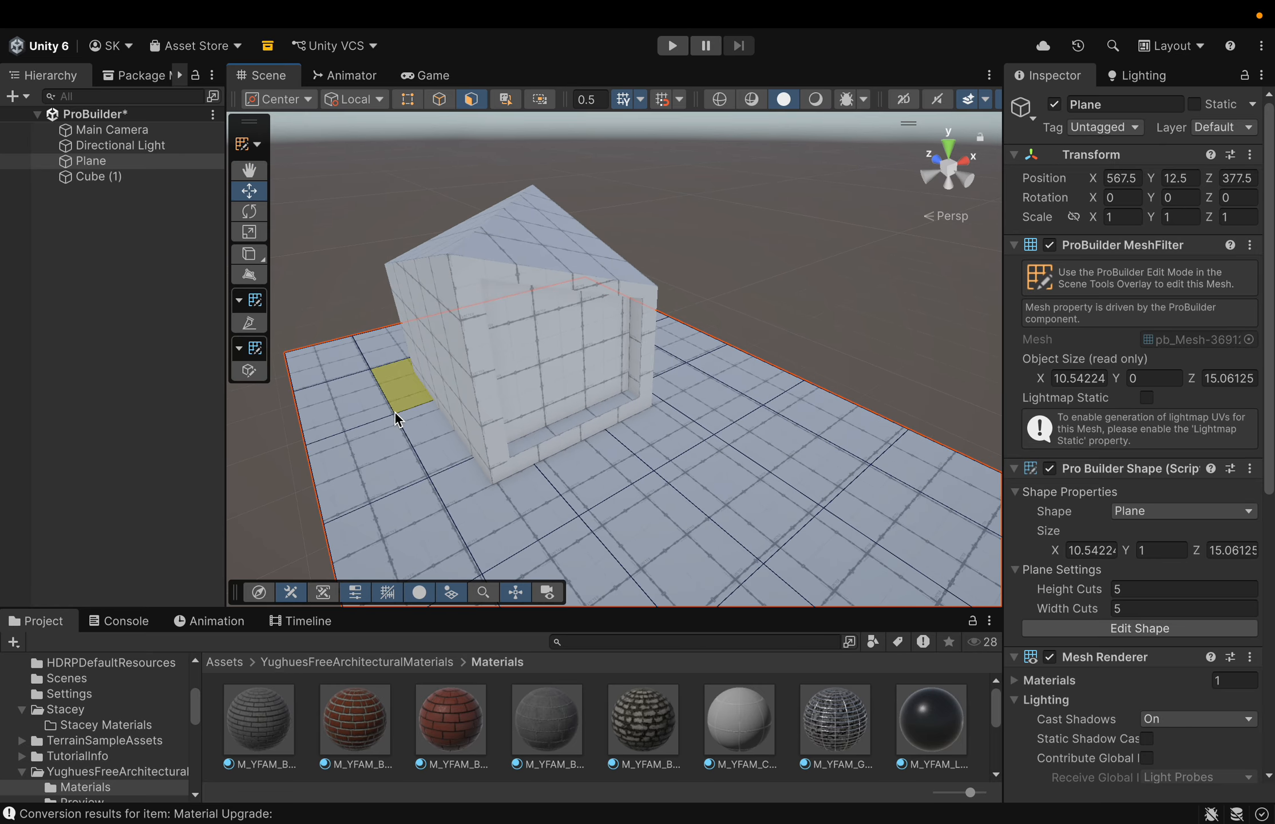
{"action": "right_click_drag", "start_coordinate": [856, 465], "coordinate": [732, 520]}
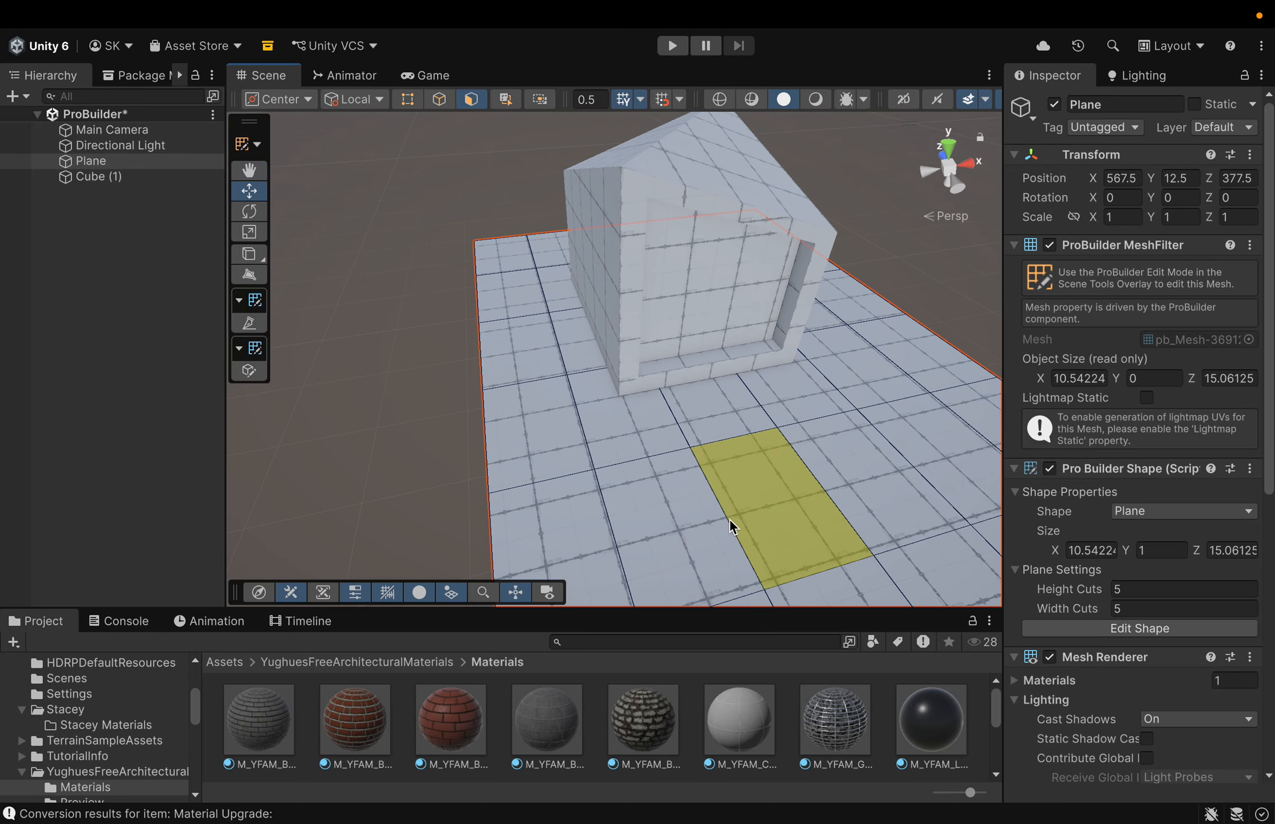
{"action": "middle_click_drag", "start_coordinate": [724, 513], "coordinate": [525, 524]}
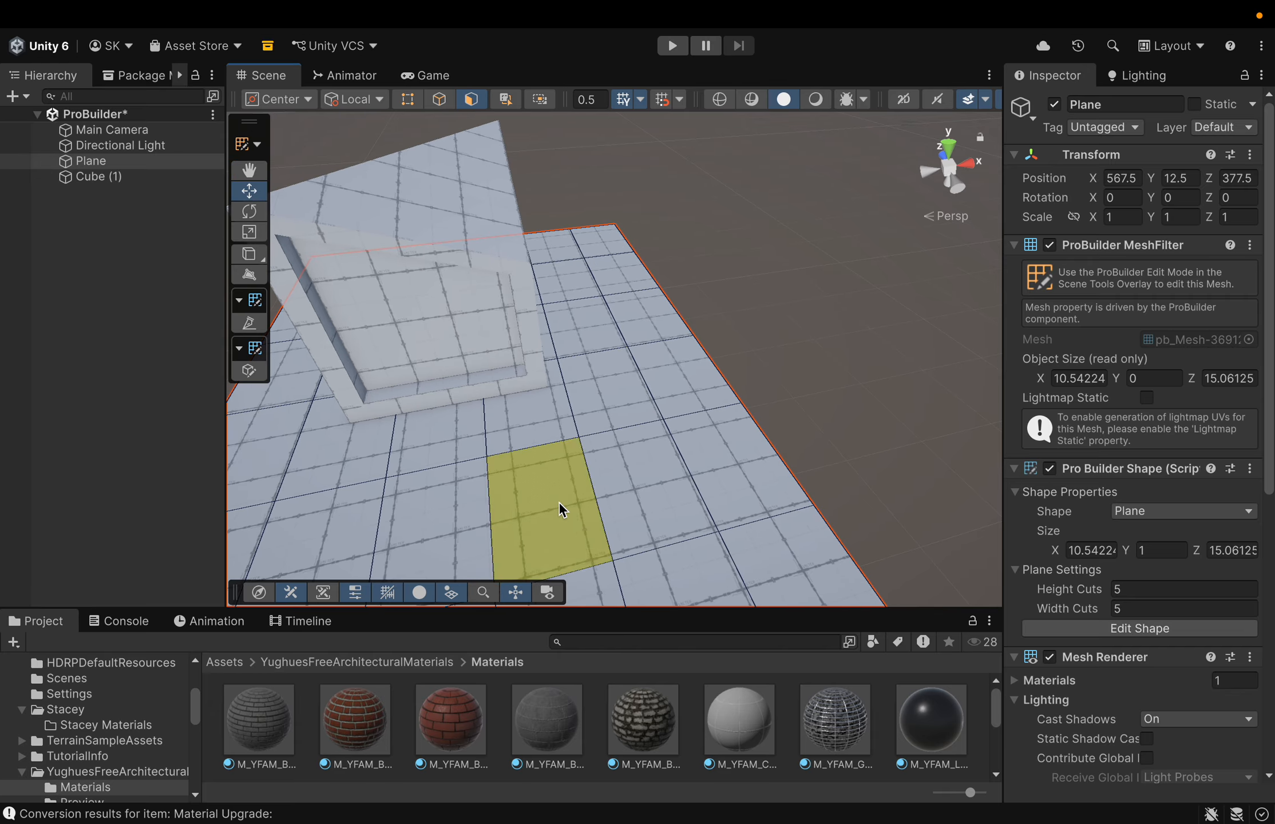
{"action": "middle_click_drag", "start_coordinate": [622, 402], "coordinate": [802, 364]}
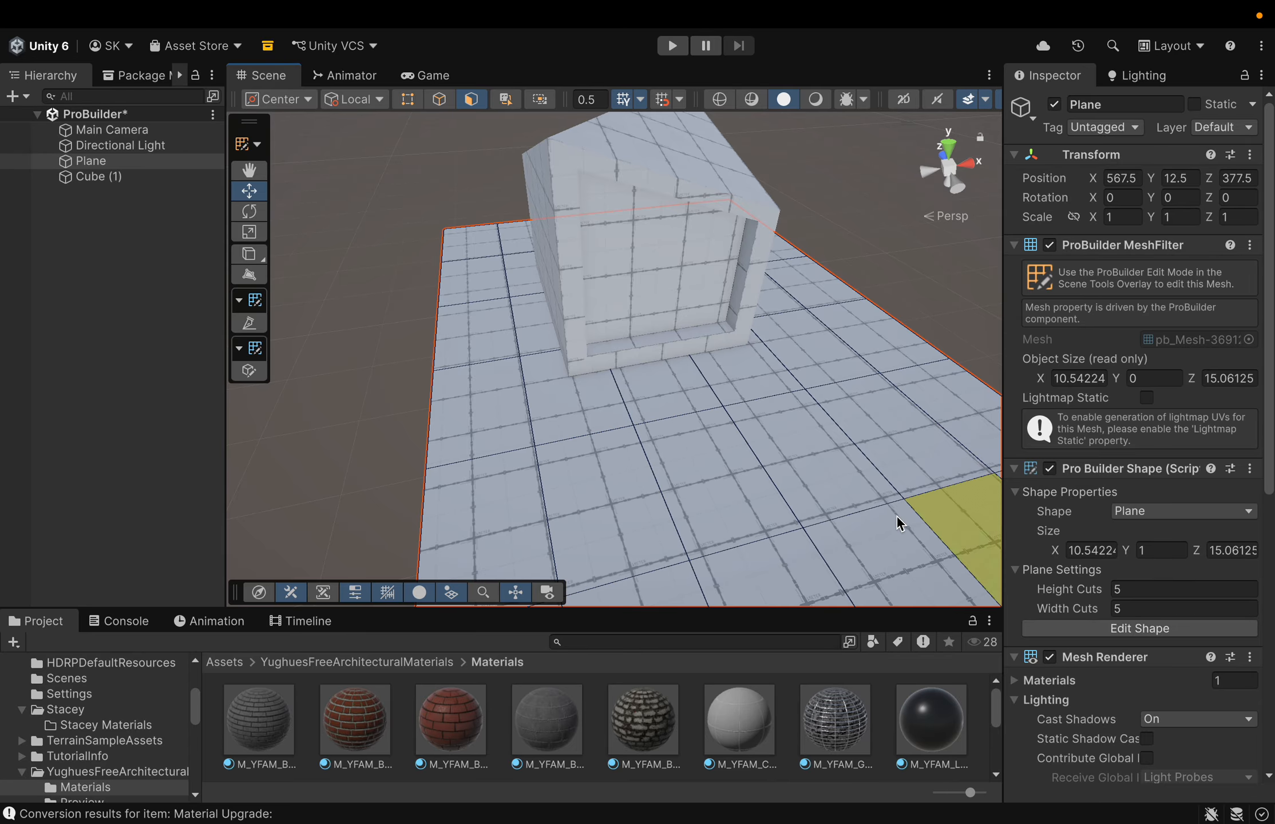
{"action": "middle_click_drag", "start_coordinate": [728, 506], "coordinate": [815, 501]}
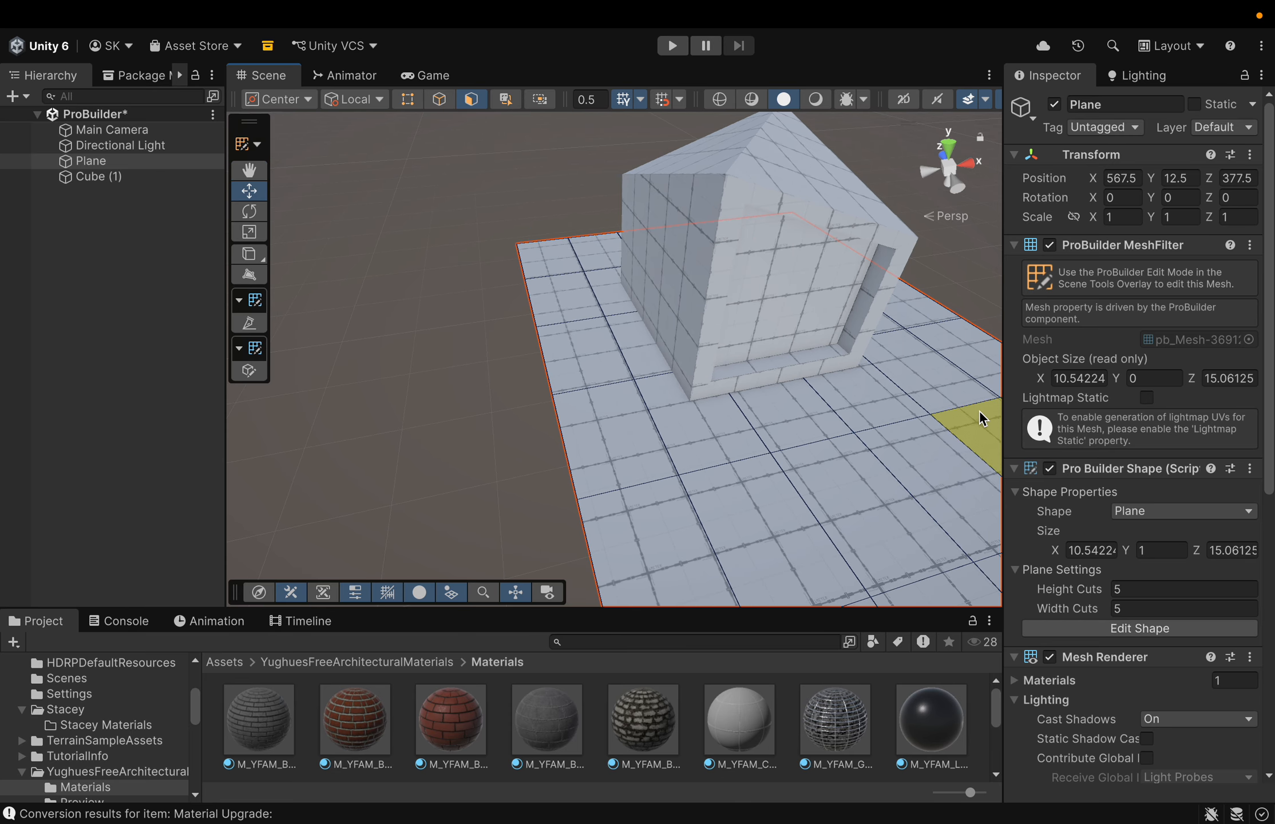
{"action": "left_click_drag", "start_coordinate": [955, 430], "coordinate": [886, 461], "text": "alt"}
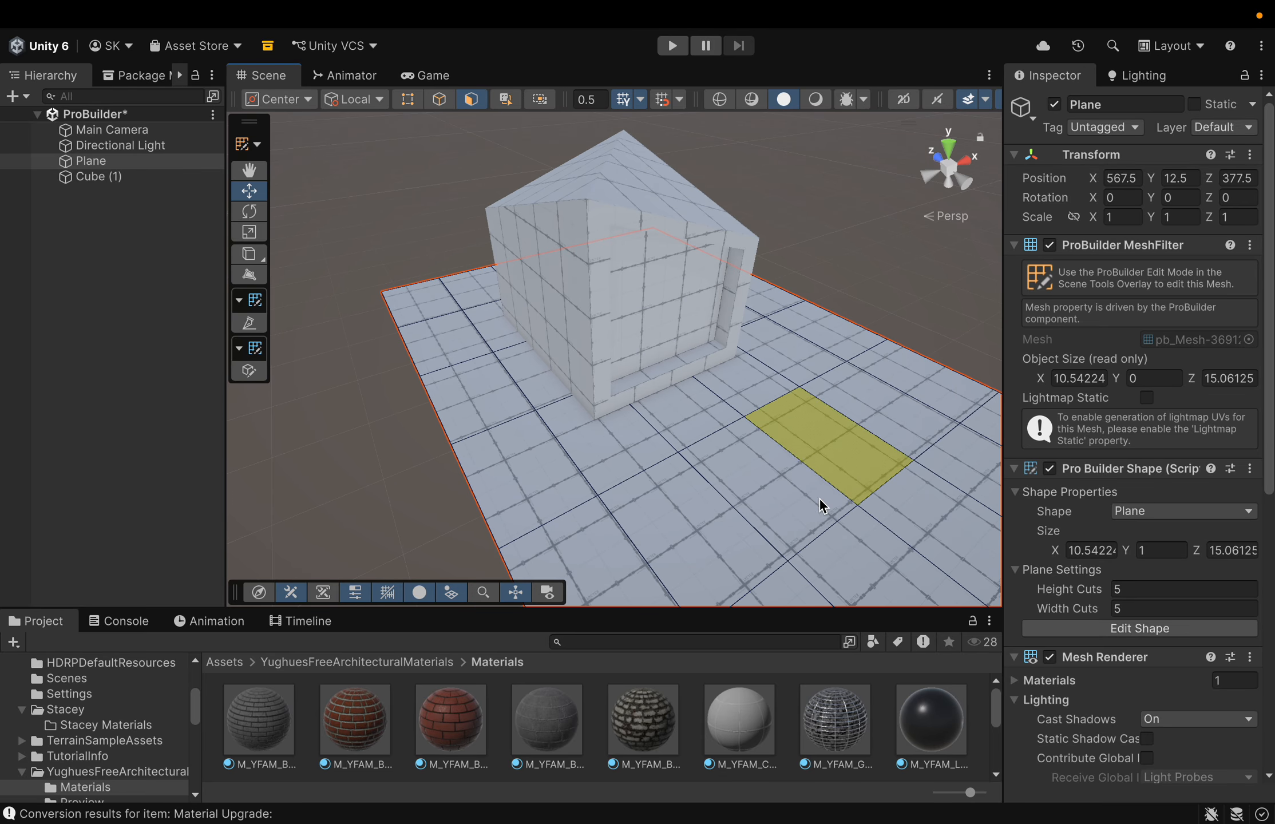
Step: Examine the Yughues Free Architectural Materials package details in the Package Manager and return to the scene's object hierarchy
{"action": "middle_click_drag", "start_coordinate": [819, 506], "coordinate": [695, 544]}
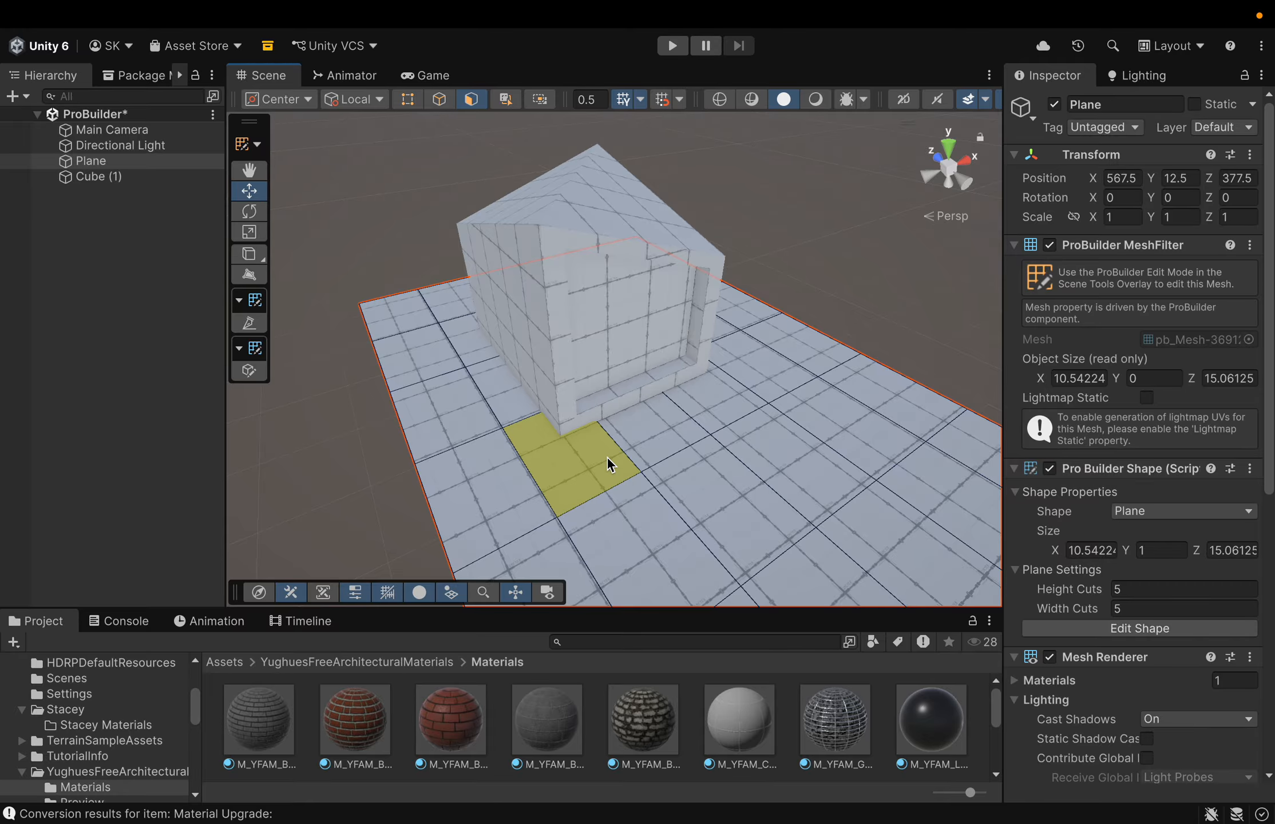
{"action": "mouse_move", "coordinate": [609, 463]}
{"action": "middle_mouse_down"}
{"action": "mouse_move", "coordinate": [683, 454]}
{"action": "mouse_move", "coordinate": [607, 474]}
{"action": "middle_mouse_up"}
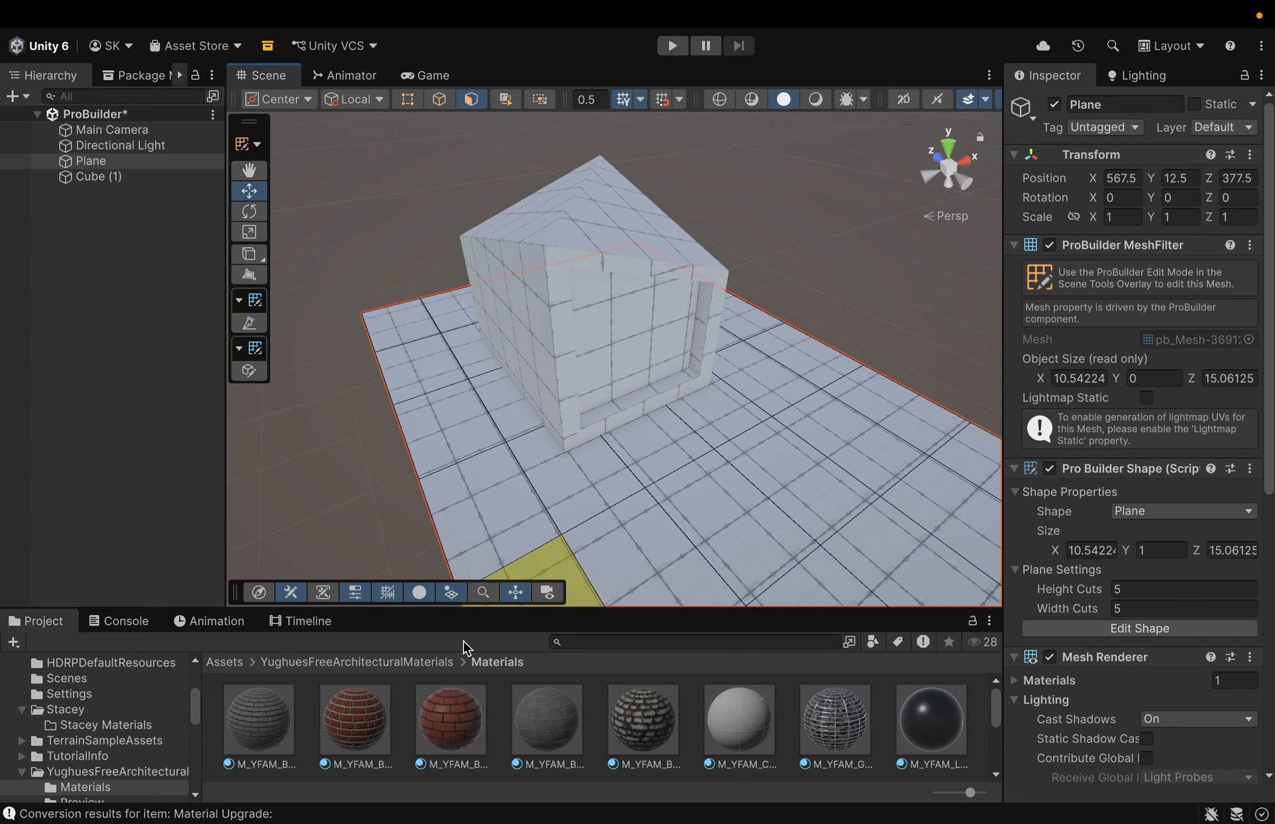
{"action": "scroll", "coordinate": [128, 758], "scroll_direction": "down", "scroll_amount": 1}
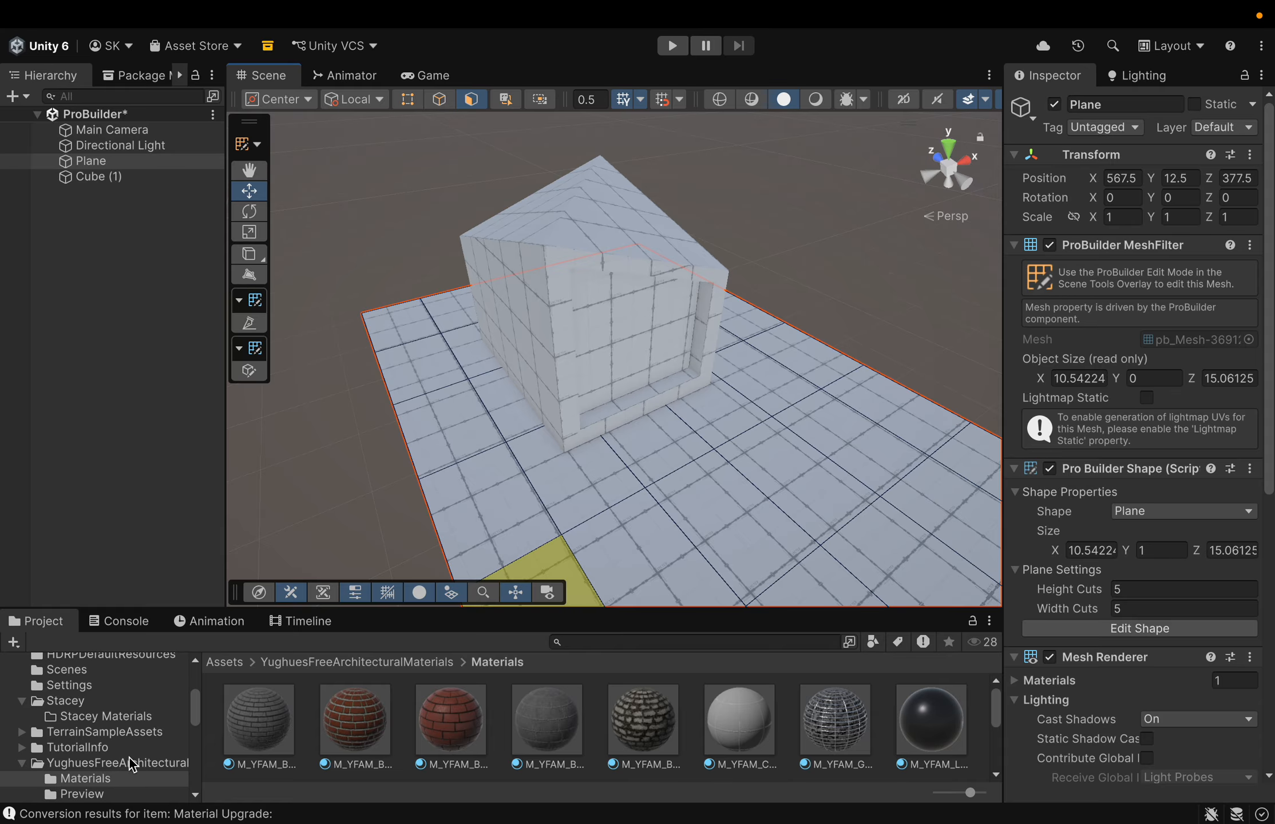
{"action": "left_click", "coordinate": [140, 765]}
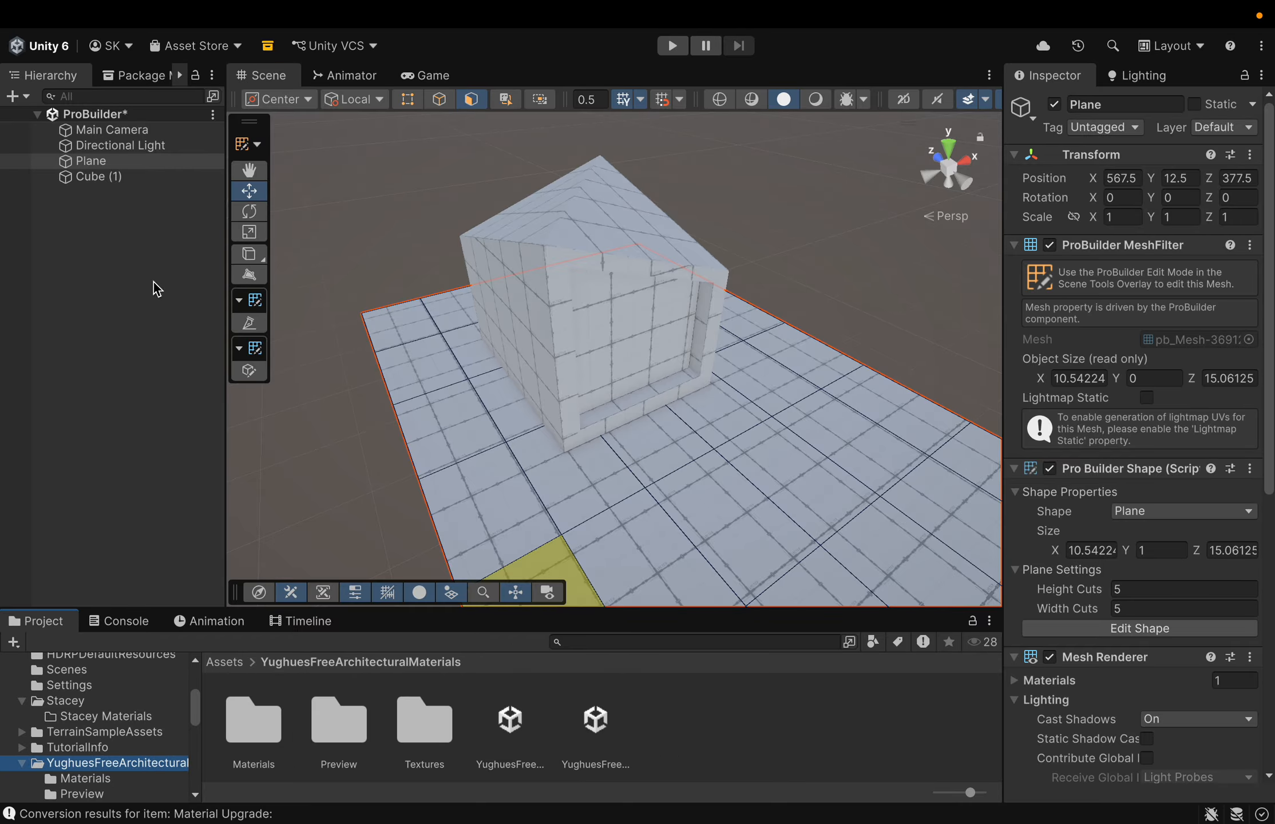
{"action": "left_click", "coordinate": [146, 76]}
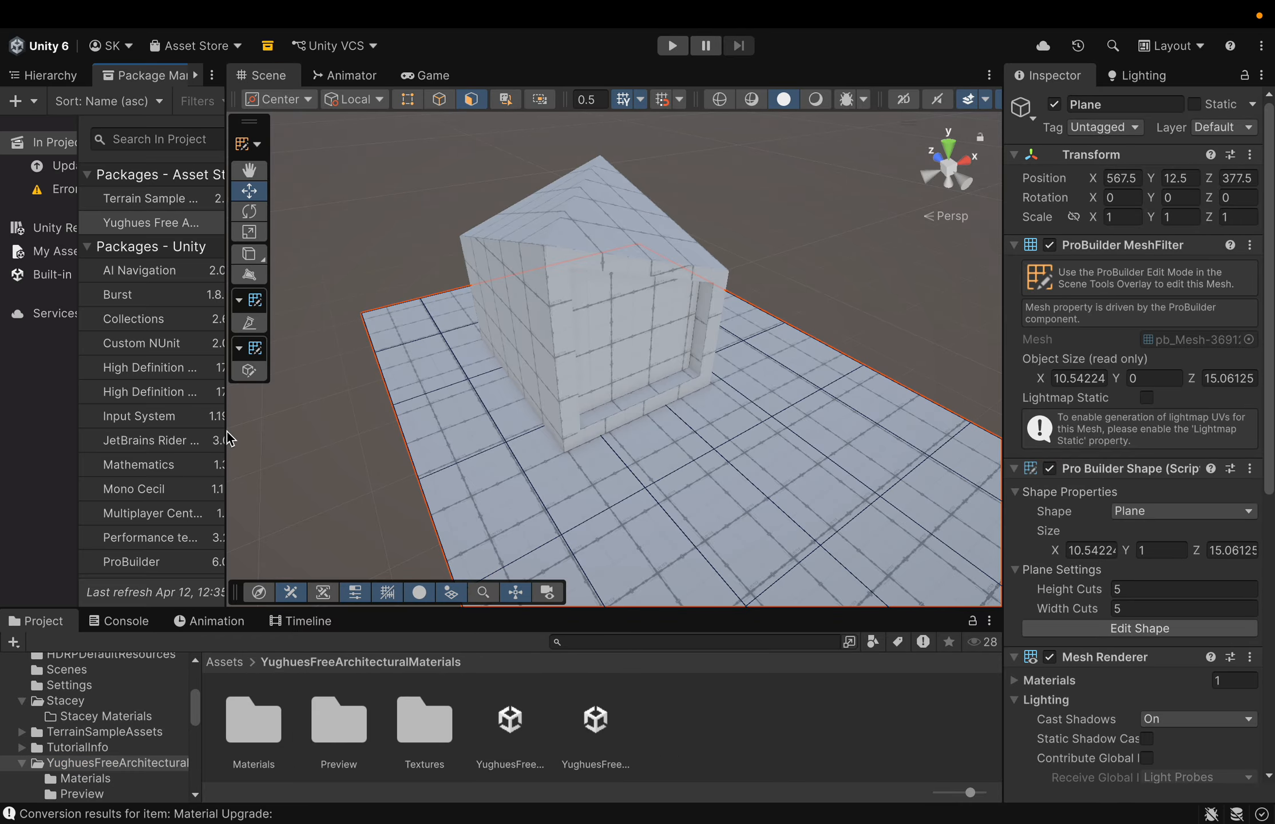
{"action": "left_click_drag", "start_coordinate": [229, 438], "coordinate": [654, 388]}
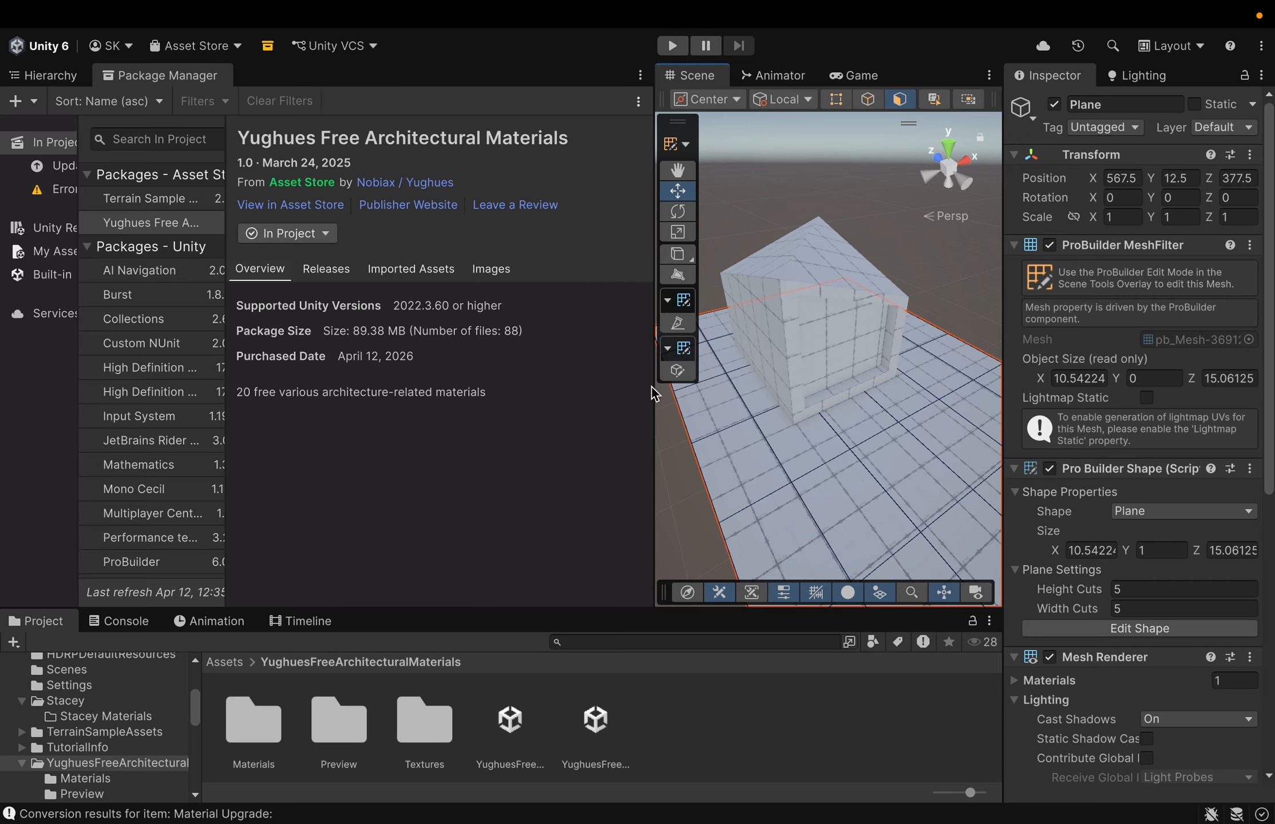
{"action": "left_click_drag", "start_coordinate": [658, 392], "coordinate": [246, 405]}
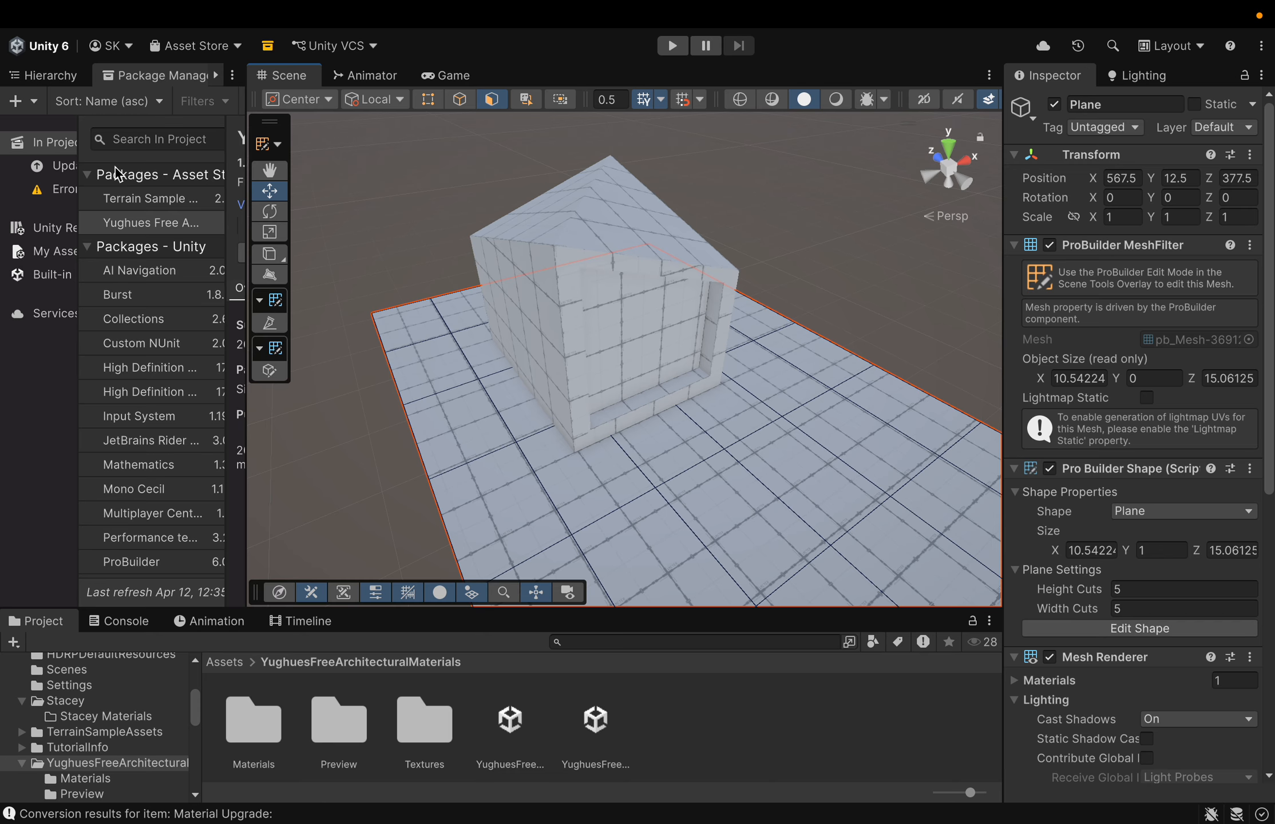
{"action": "left_click", "coordinate": [49, 76]}
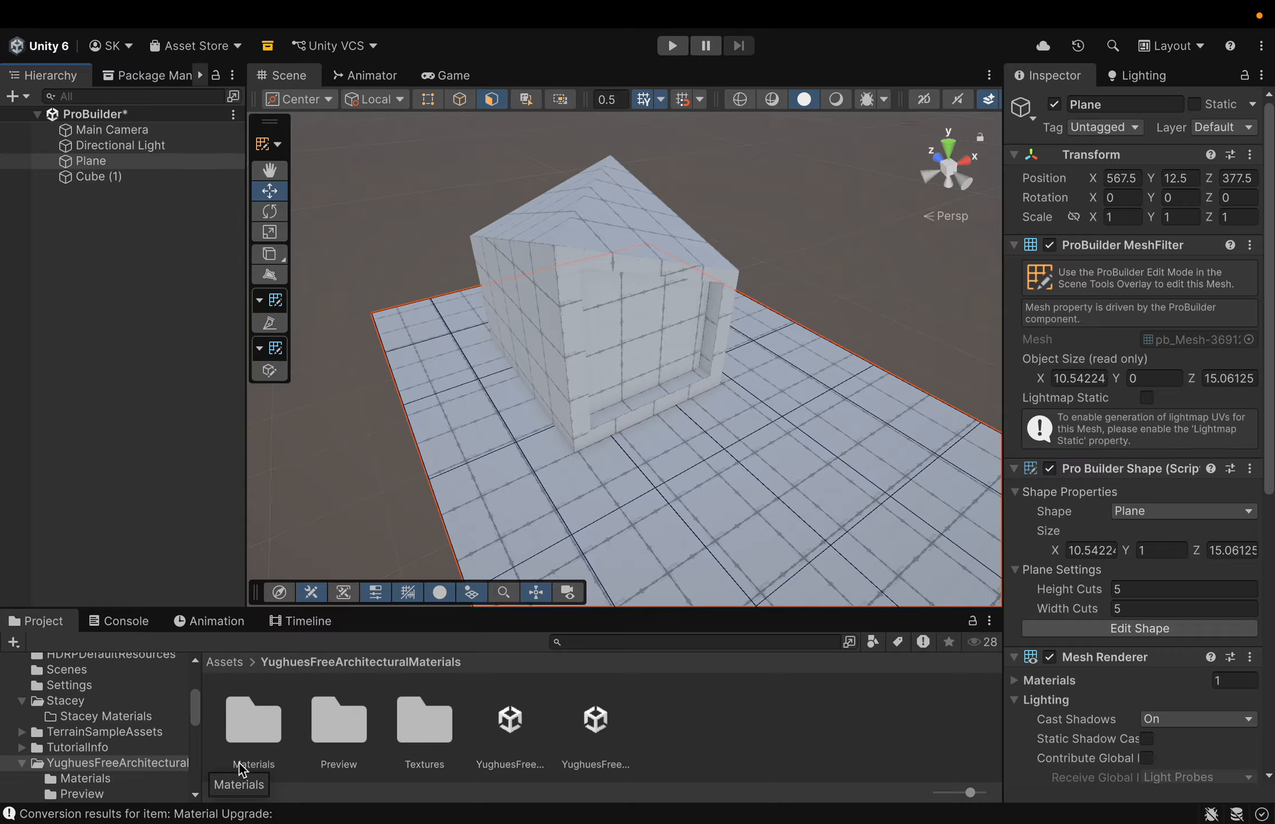
Step: Apply the M_YFAM_BricksGray material from the Yughues package's Materials folder to the ground plane
{"action": "left_click", "coordinate": [89, 780]}
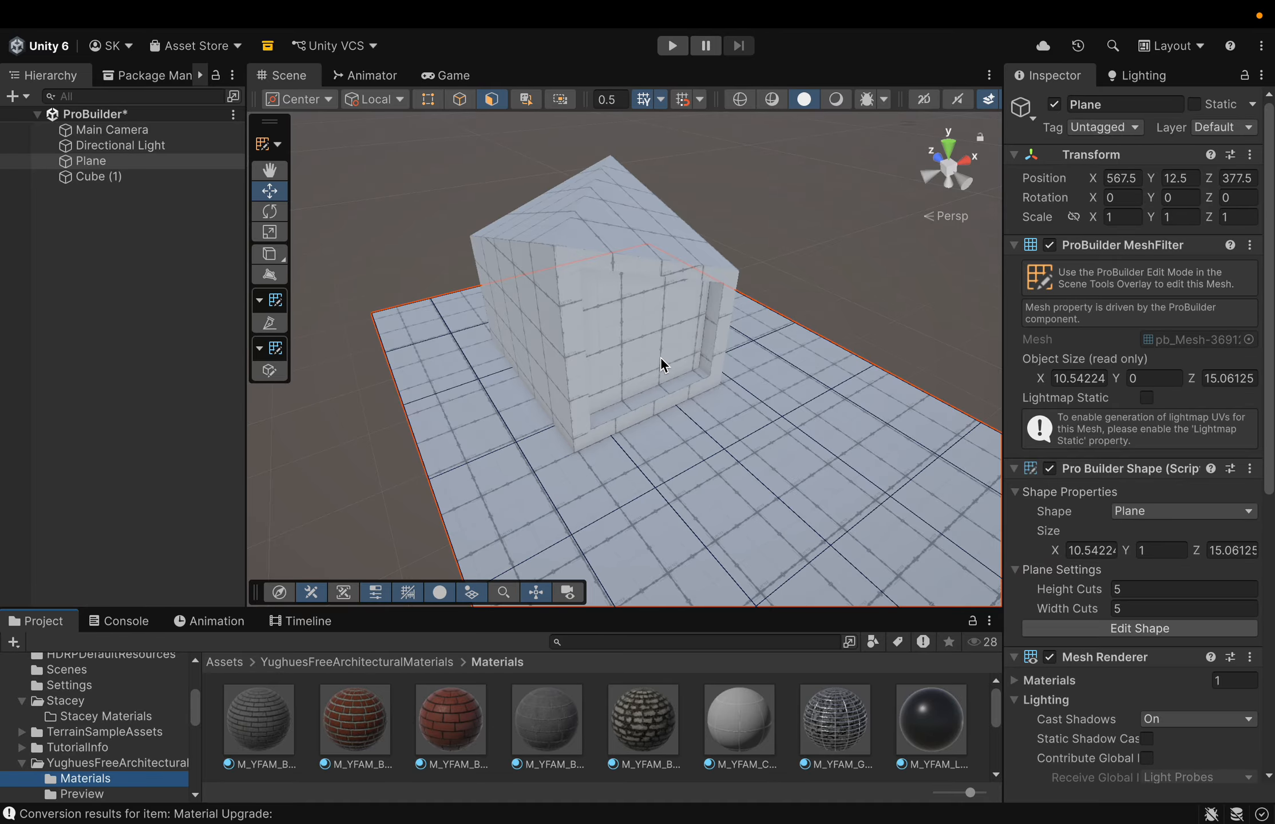
{"action": "scroll", "coordinate": [648, 504], "scroll_direction": "up", "scroll_amount": 4}
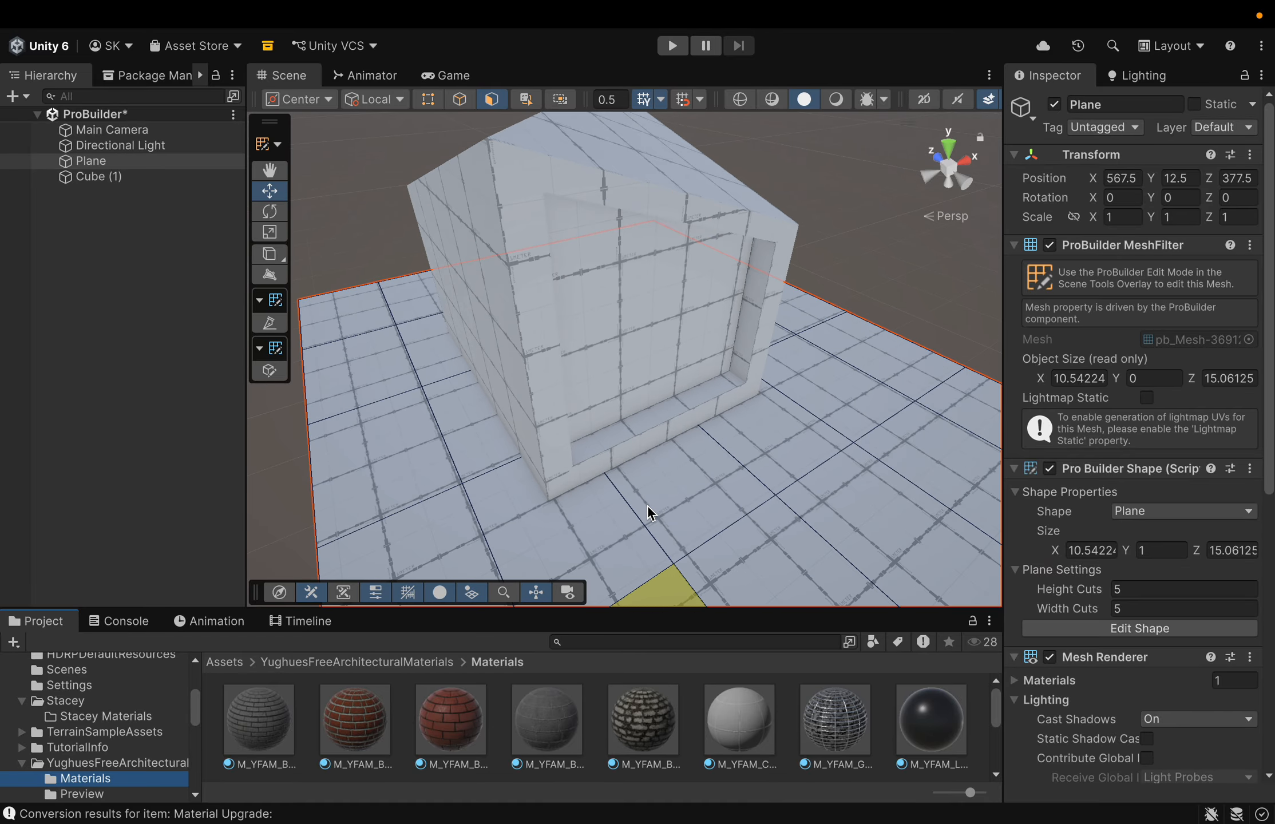
{"action": "scroll", "coordinate": [647, 504], "scroll_direction": "up", "scroll_amount": 5}
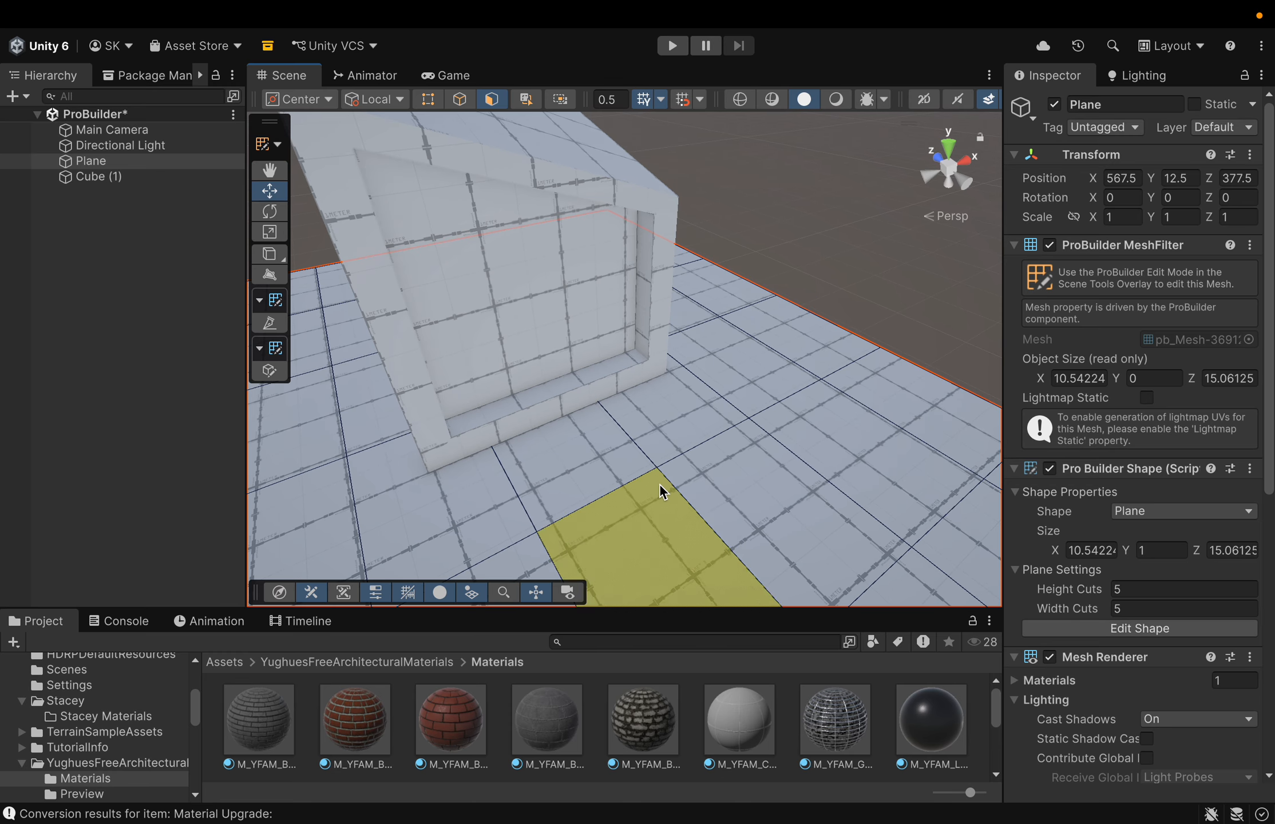
{"action": "scroll", "coordinate": [694, 483], "scroll_direction": "down", "scroll_amount": 3}
{"action": "scroll", "coordinate": [694, 483], "scroll_direction": "down", "scroll_amount": 3}
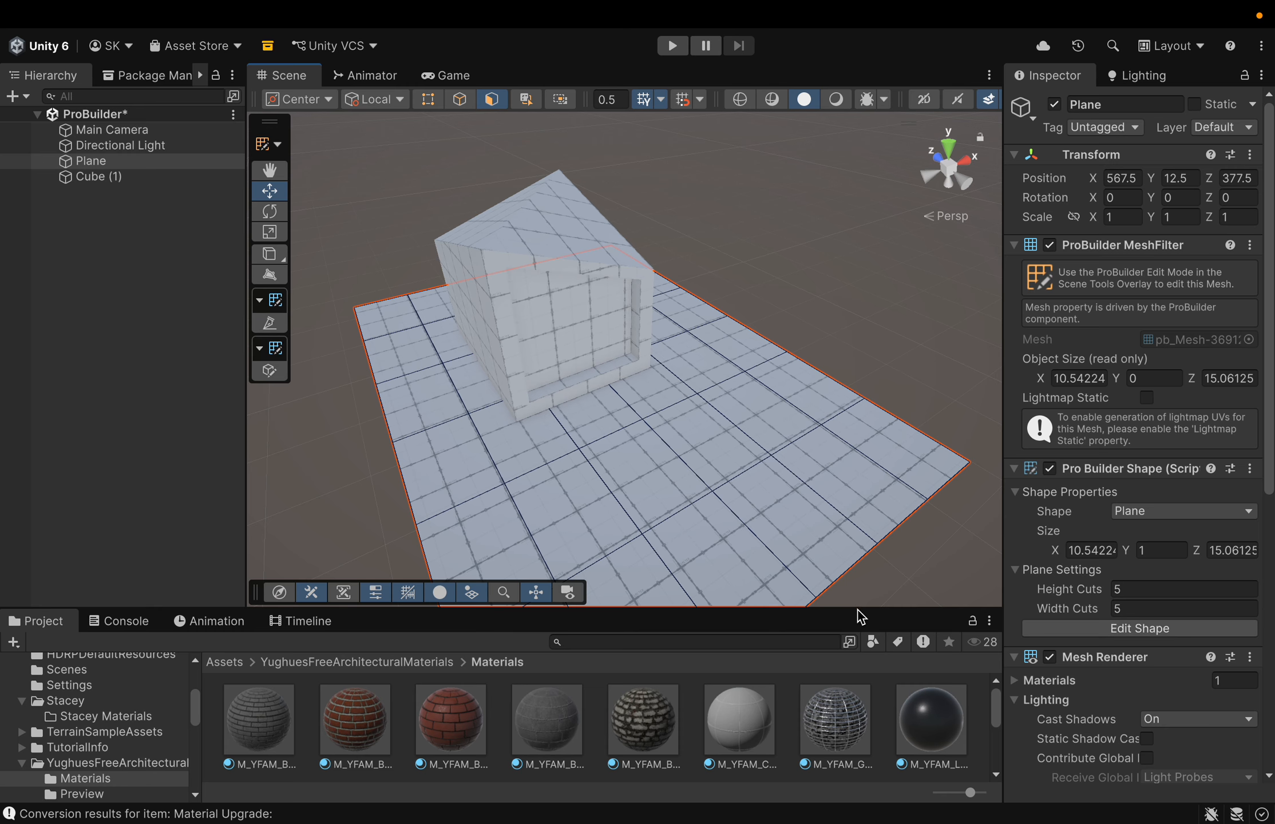
{"action": "left_click_drag", "start_coordinate": [857, 607], "coordinate": [838, 456]}
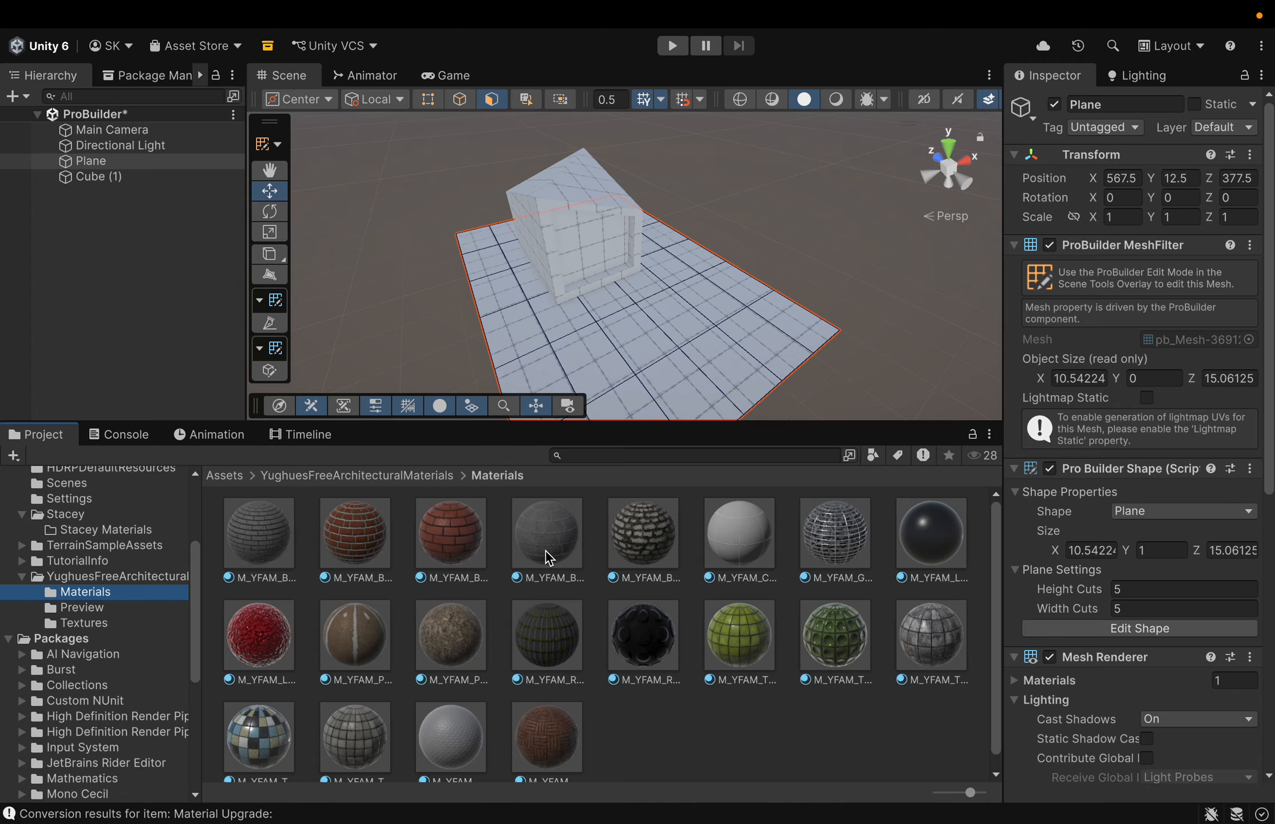
{"action": "left_click_drag", "start_coordinate": [256, 549], "coordinate": [660, 347]}
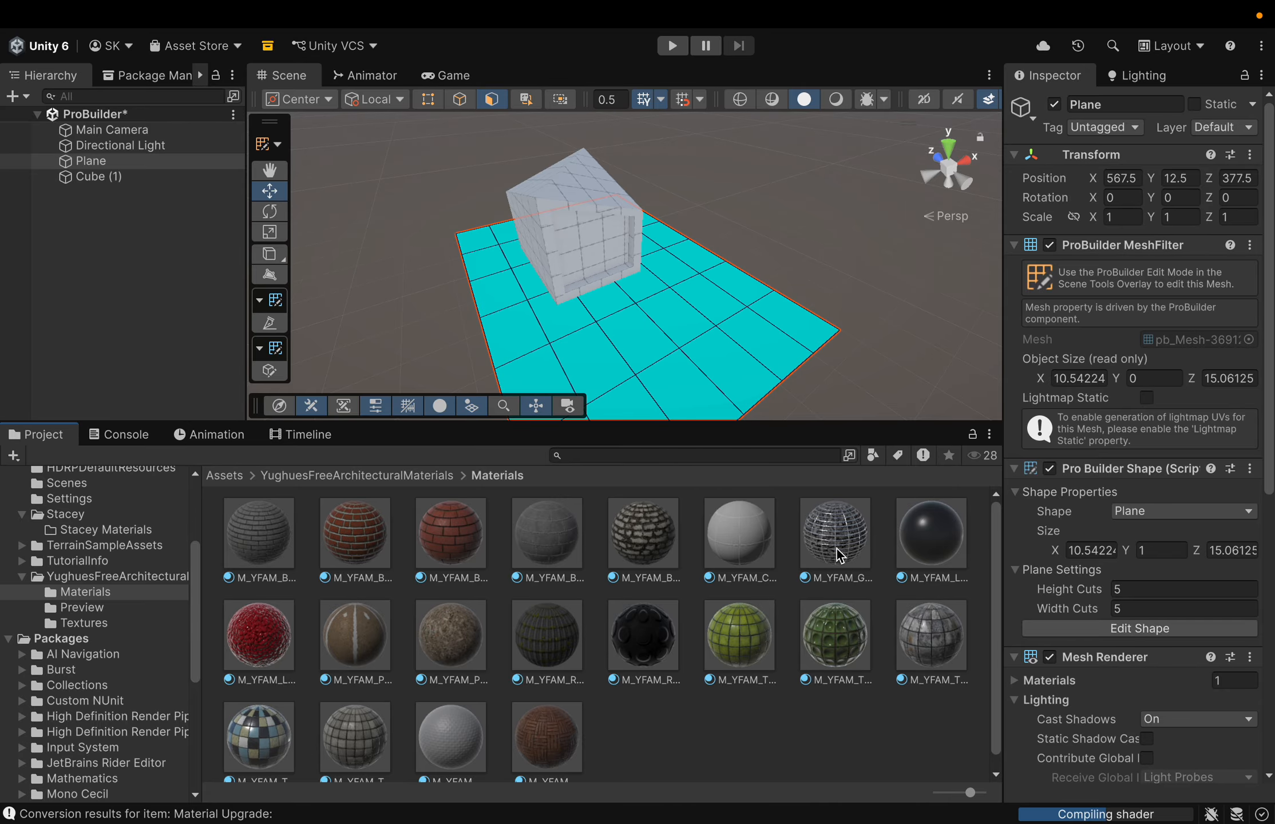
{"action": "left_click_drag", "start_coordinate": [726, 426], "coordinate": [747, 670]}
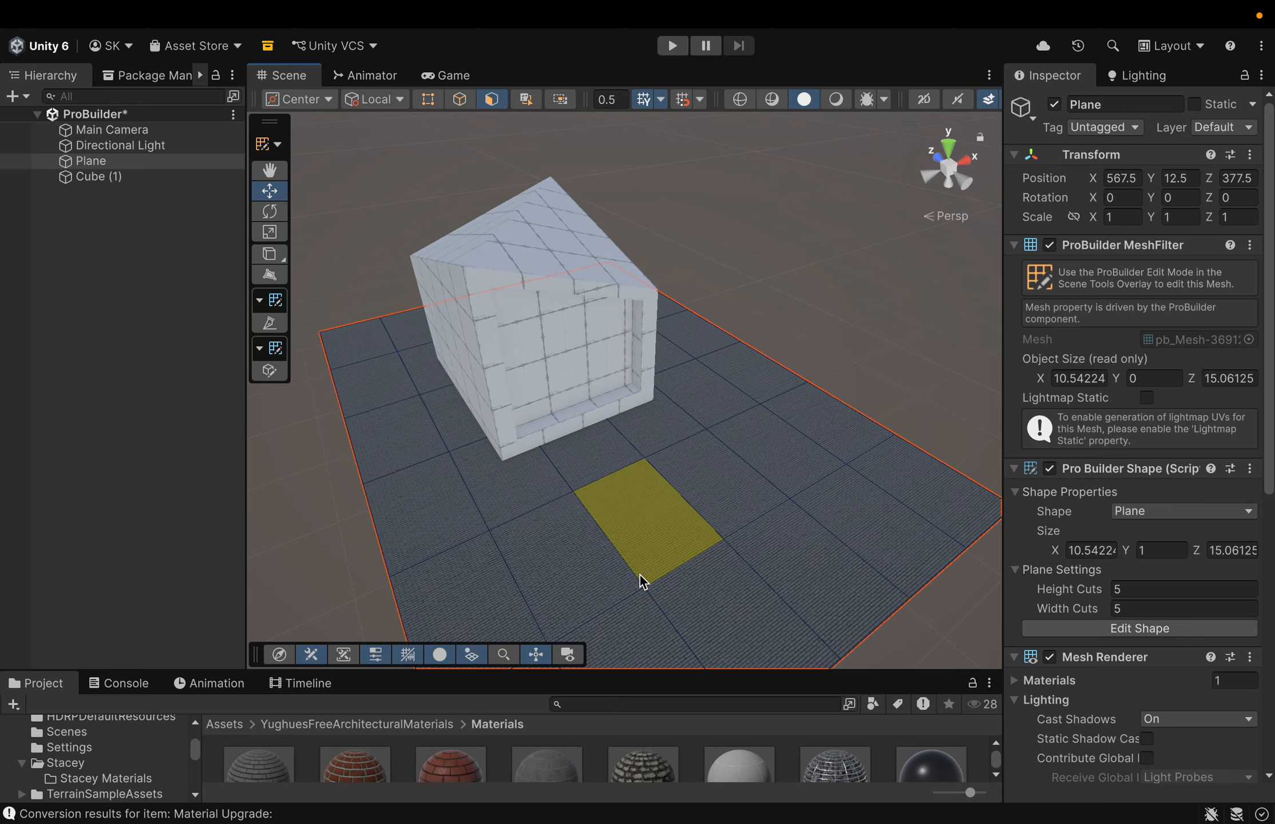
Step: Expand the M_YFAM_BricksGray material settings of the ground plane to reach its surface and detail tiling values
{"action": "scroll", "coordinate": [640, 579], "scroll_direction": "up", "scroll_amount": 1}
{"action": "scroll", "coordinate": [640, 575], "scroll_direction": "up", "scroll_amount": 10}
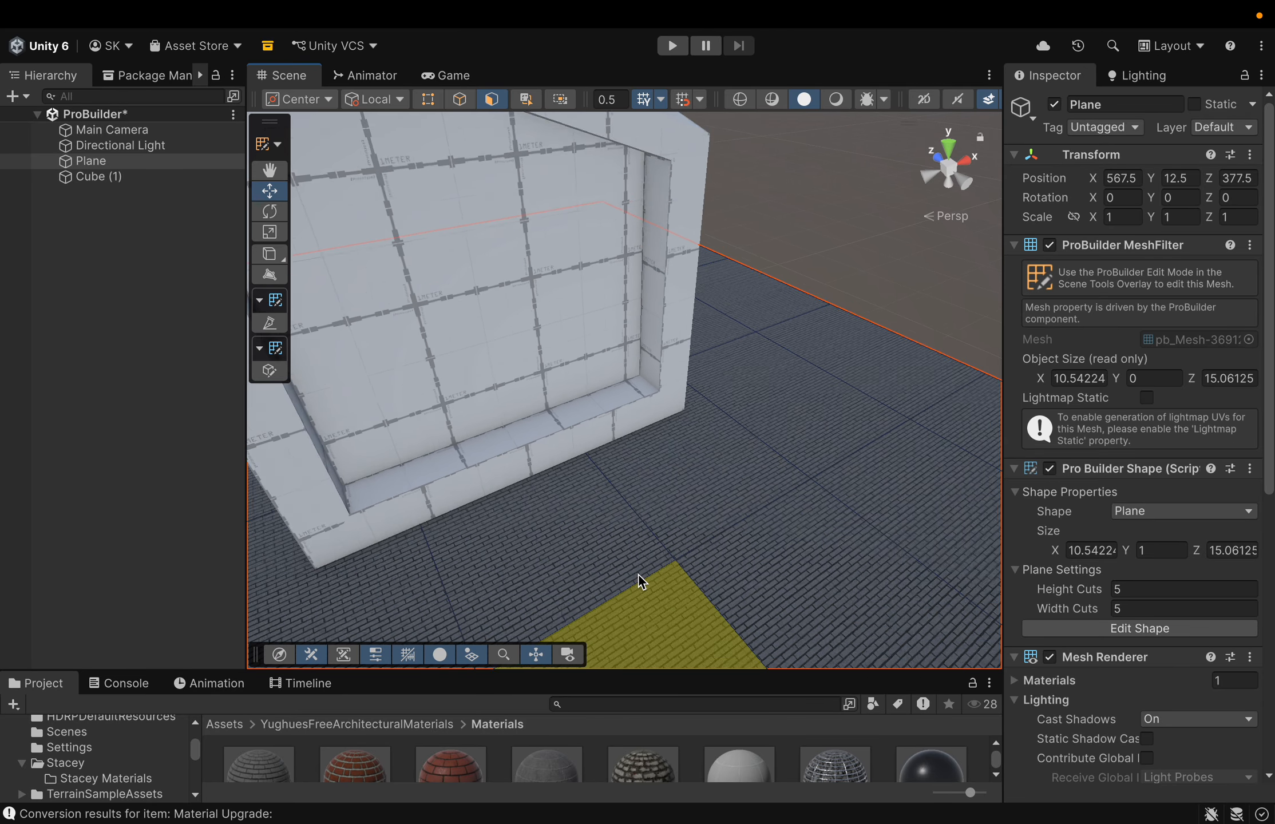
{"action": "scroll", "coordinate": [639, 574], "scroll_direction": "up", "scroll_amount": 2}
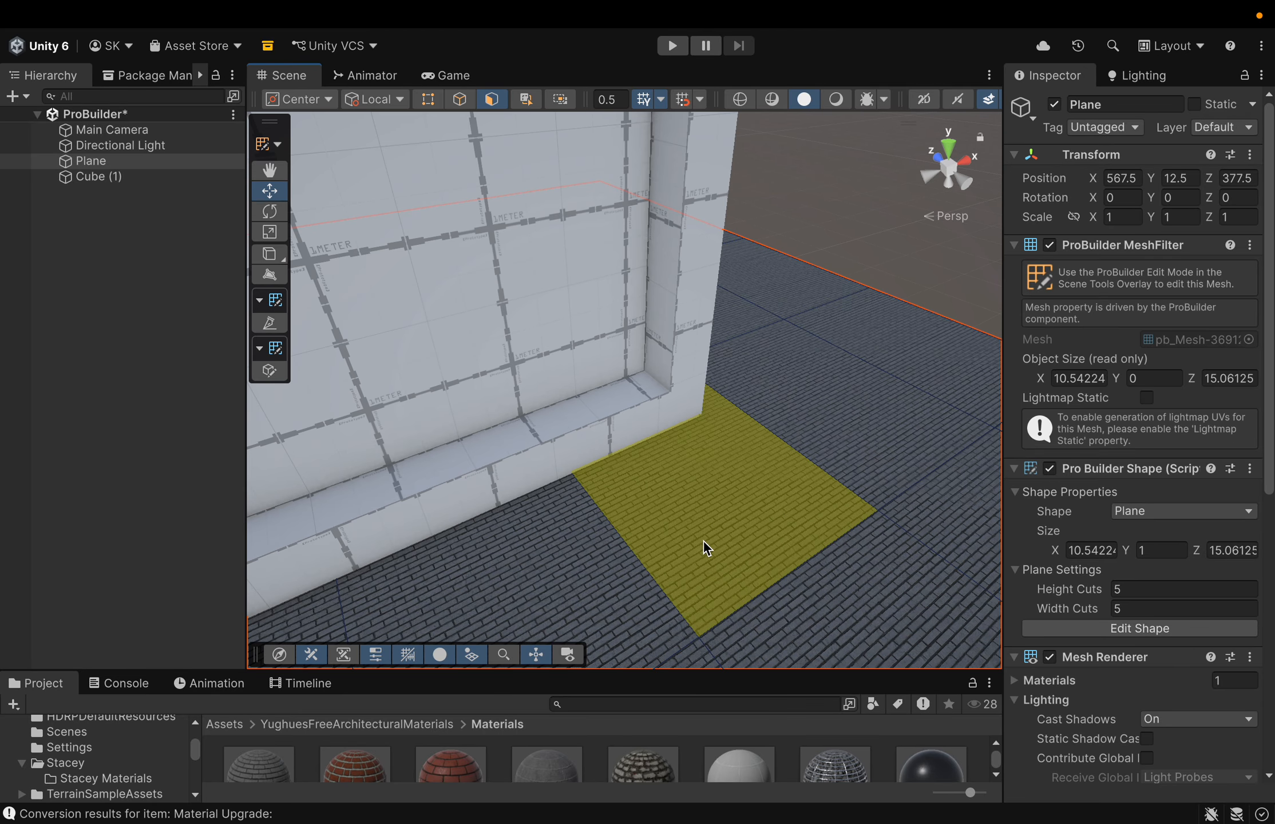
{"action": "middle_click_drag", "start_coordinate": [606, 574], "coordinate": [541, 435]}
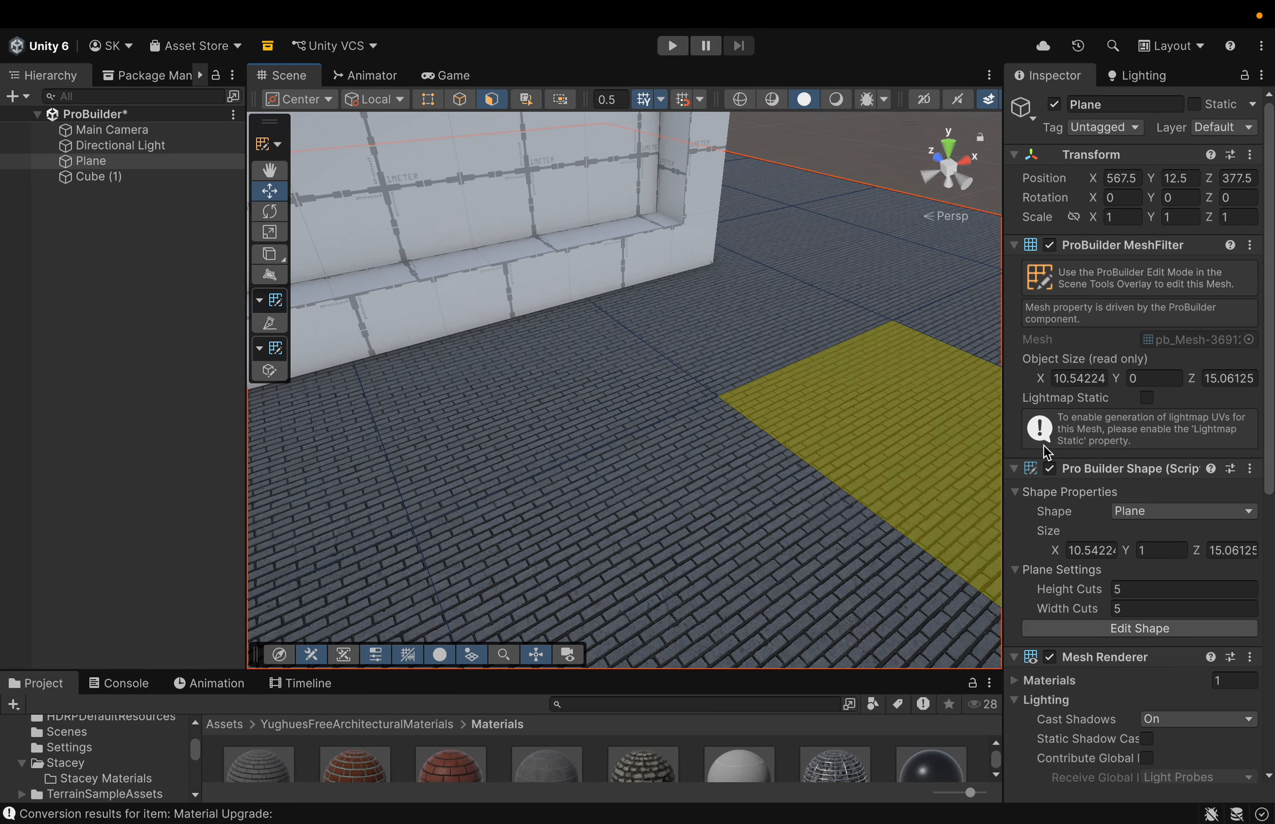
{"action": "left_click_drag", "start_coordinate": [1002, 479], "coordinate": [898, 501]}
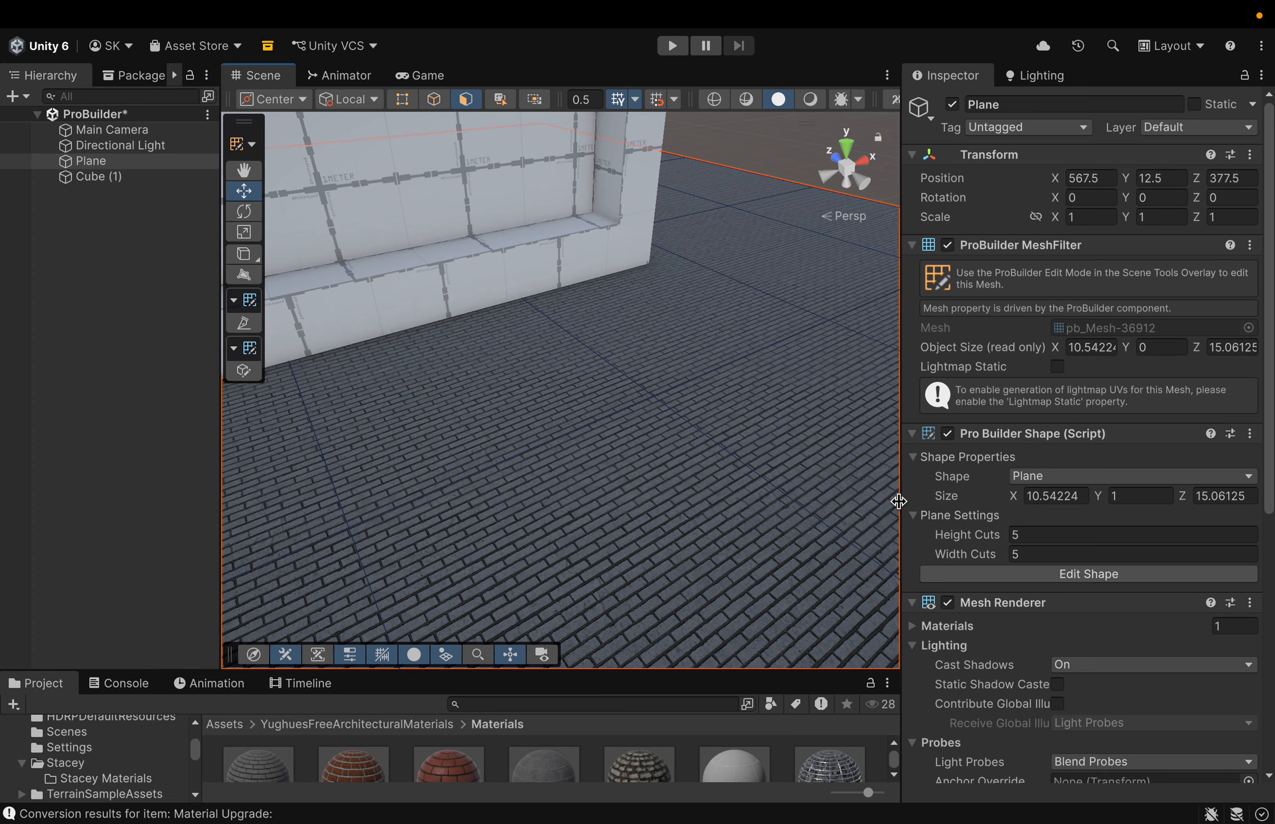
{"action": "scroll", "coordinate": [1150, 541], "scroll_direction": "down", "scroll_amount": 10}
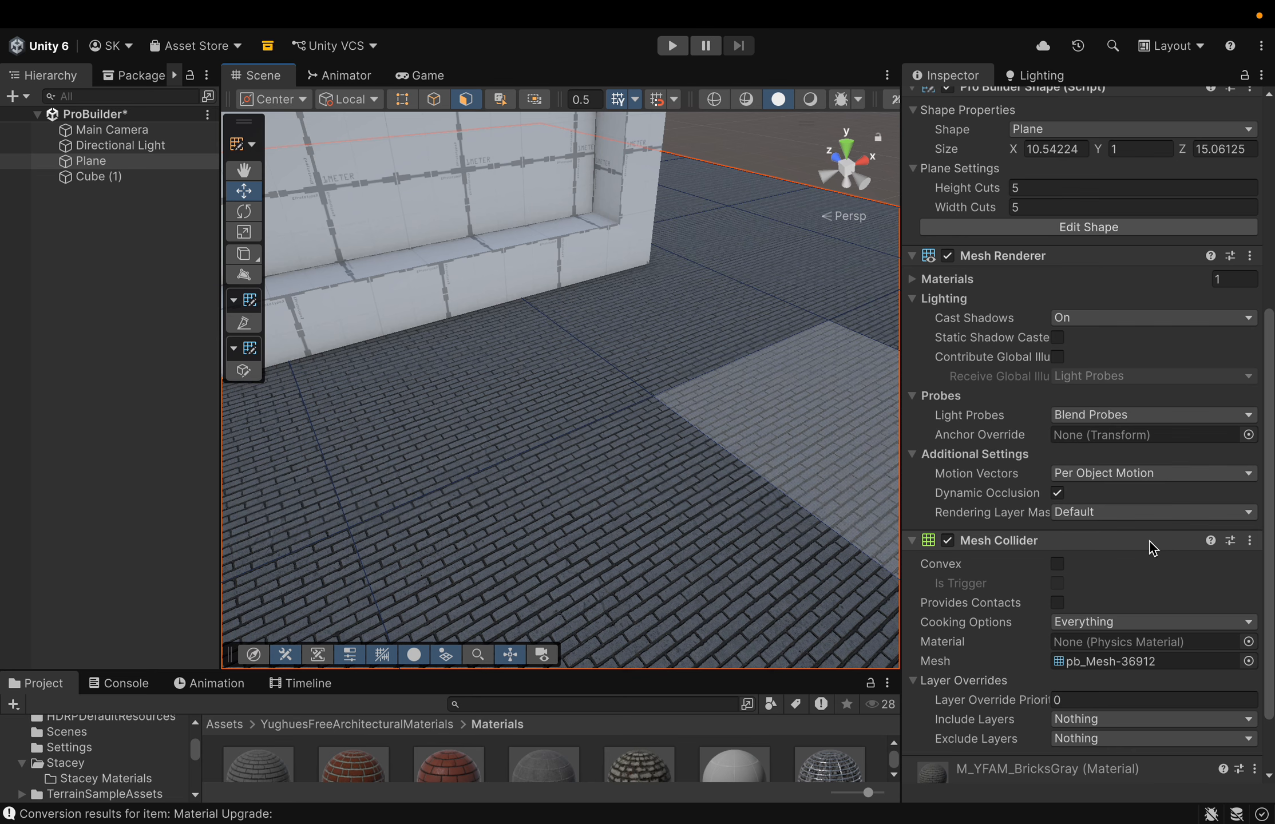
{"action": "scroll", "coordinate": [1150, 540], "scroll_direction": "down", "scroll_amount": 2}
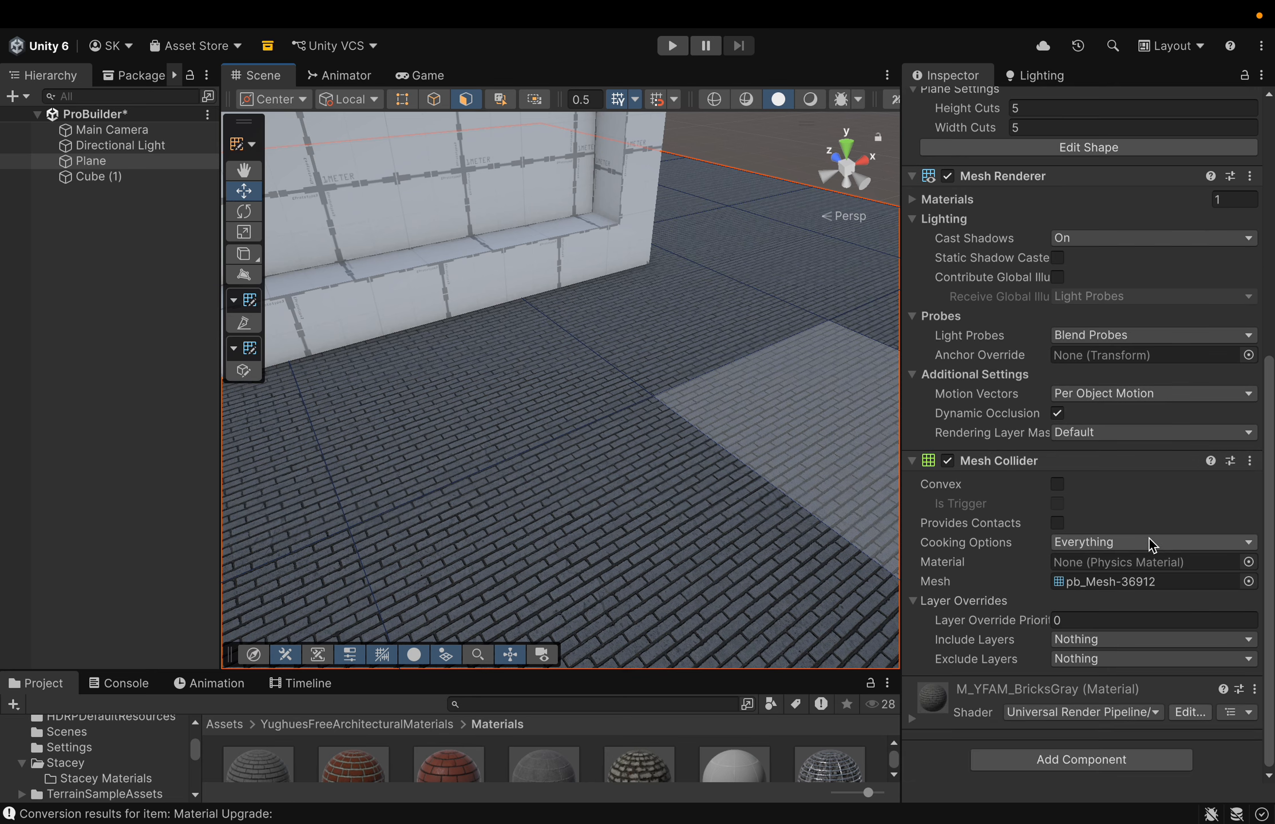
{"action": "left_click", "coordinate": [911, 719]}
{"action": "scroll", "coordinate": [1011, 629], "scroll_direction": "down", "scroll_amount": 15}
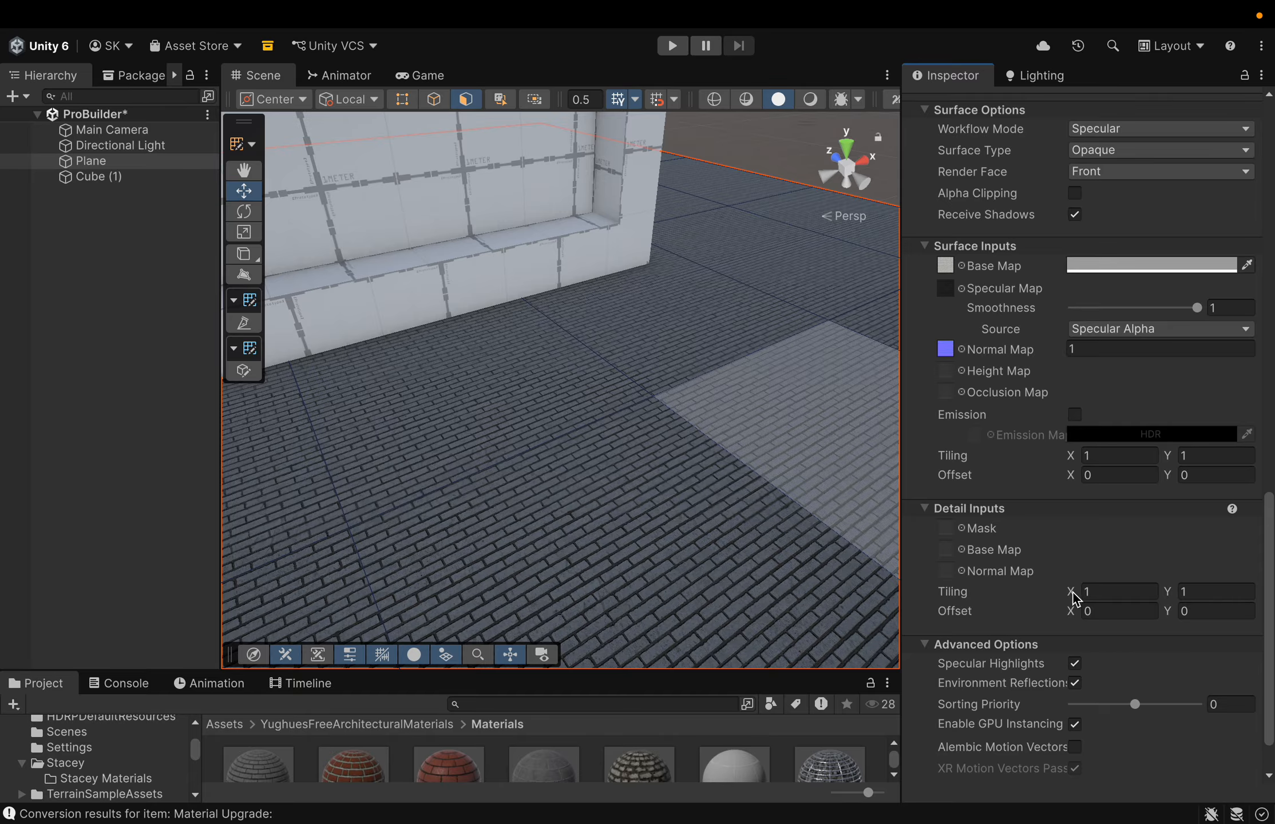
{"action": "left_click", "coordinate": [1122, 591]}
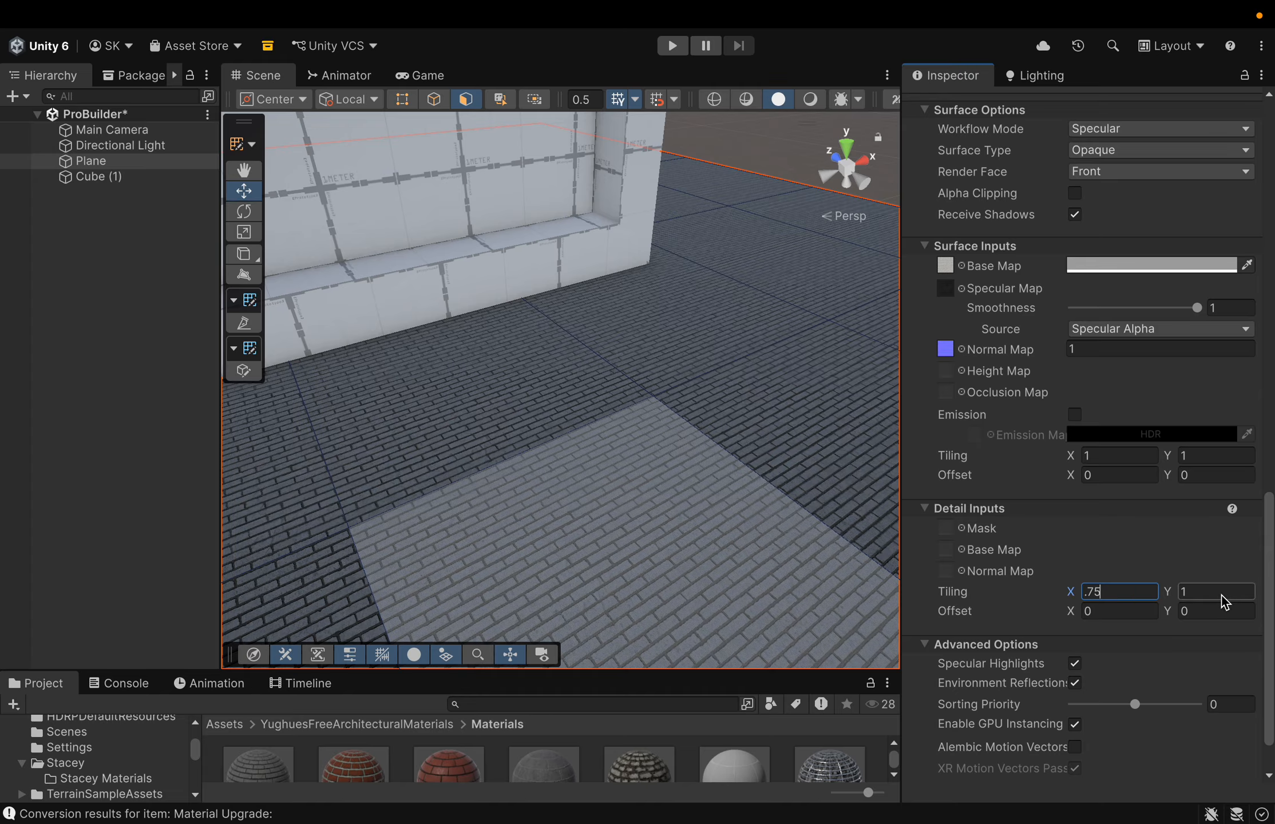
{"action": "key", "text": "BackSpace"}
{"action": "key", "text": "BackSpace"}
Step: Set the gray brick material's Surface Inputs tiling to 0.75 in both X and Y
{"action": "left_click", "coordinate": [1126, 457]}
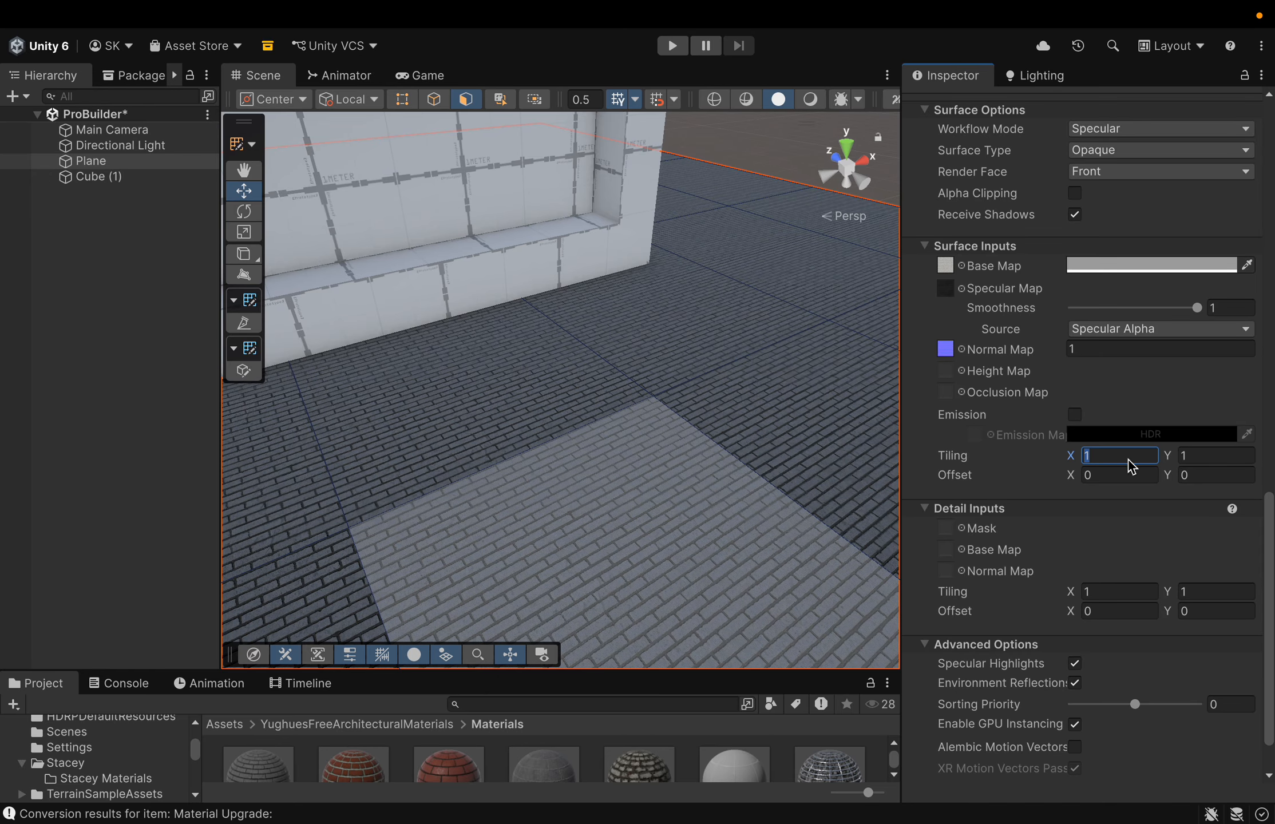
{"action": "type", "text": ".75"}
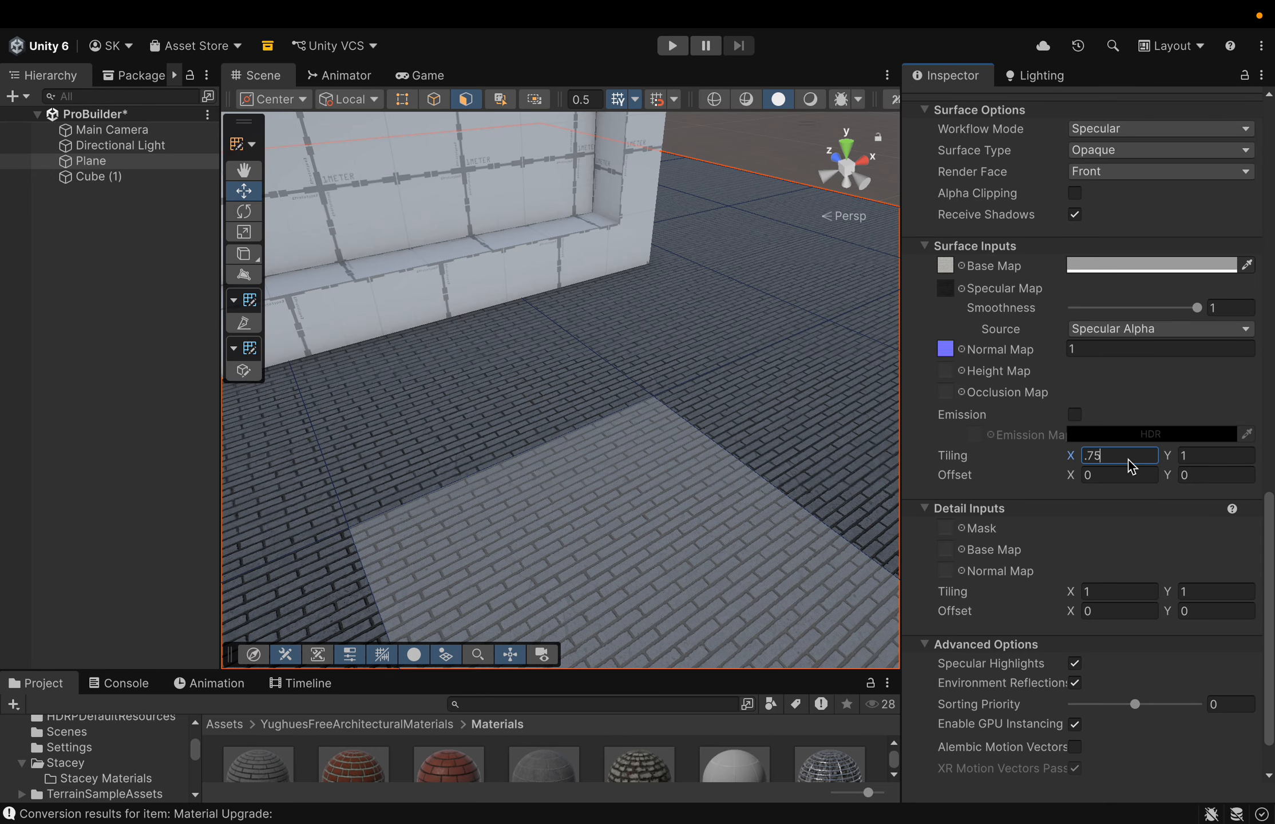
{"action": "left_click", "coordinate": [1215, 455]}
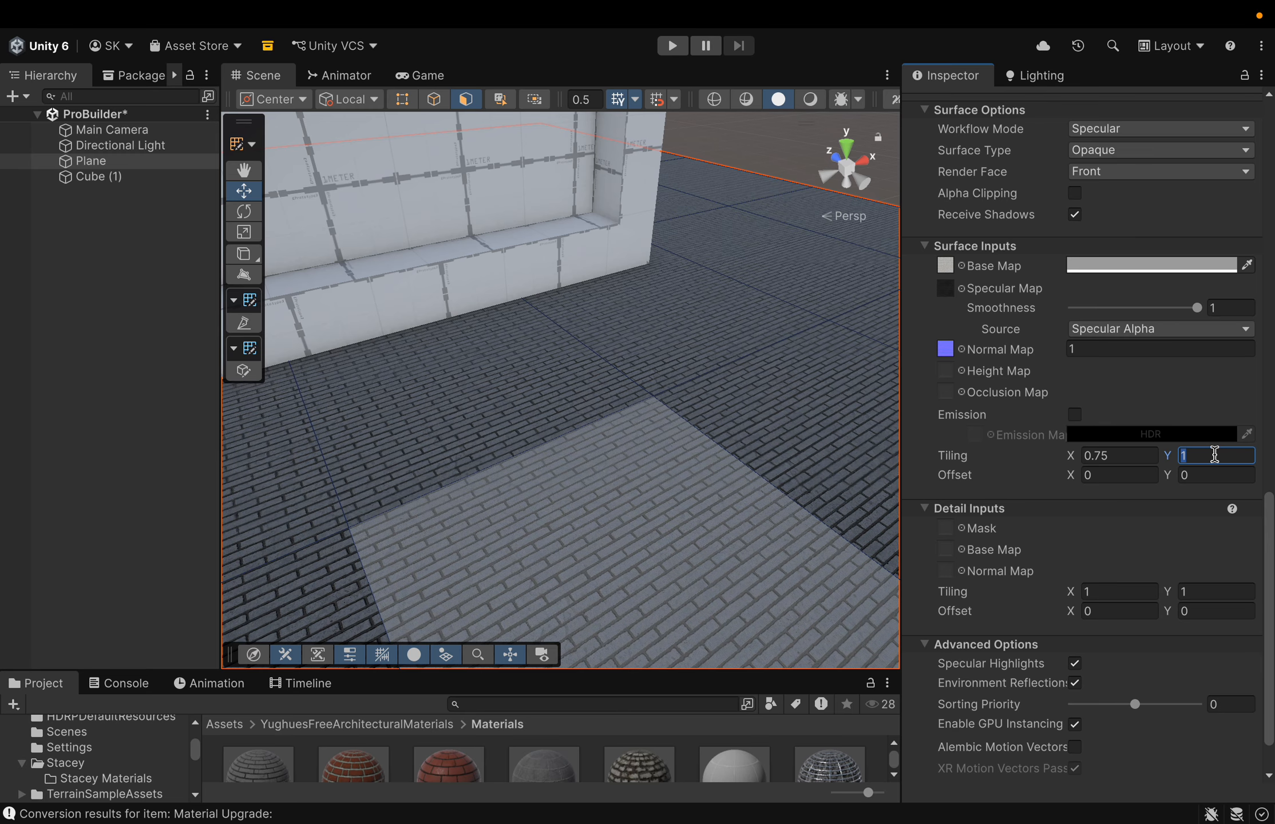
{"action": "type", "text": ".75"}
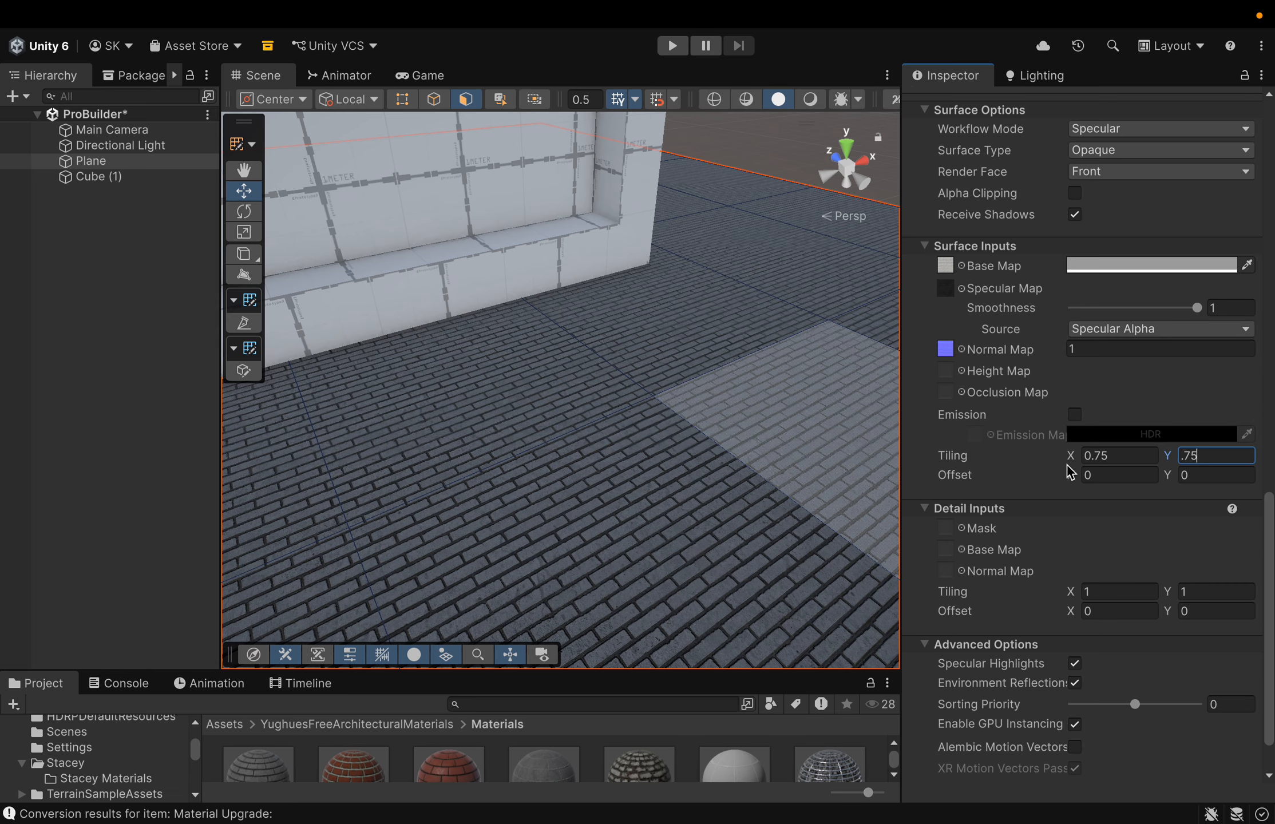
Step: Set the gray brick material's Surface Inputs tiling to 0.5 in both X and Y to enlarge the bricks
{"action": "left_click", "coordinate": [1129, 456]}
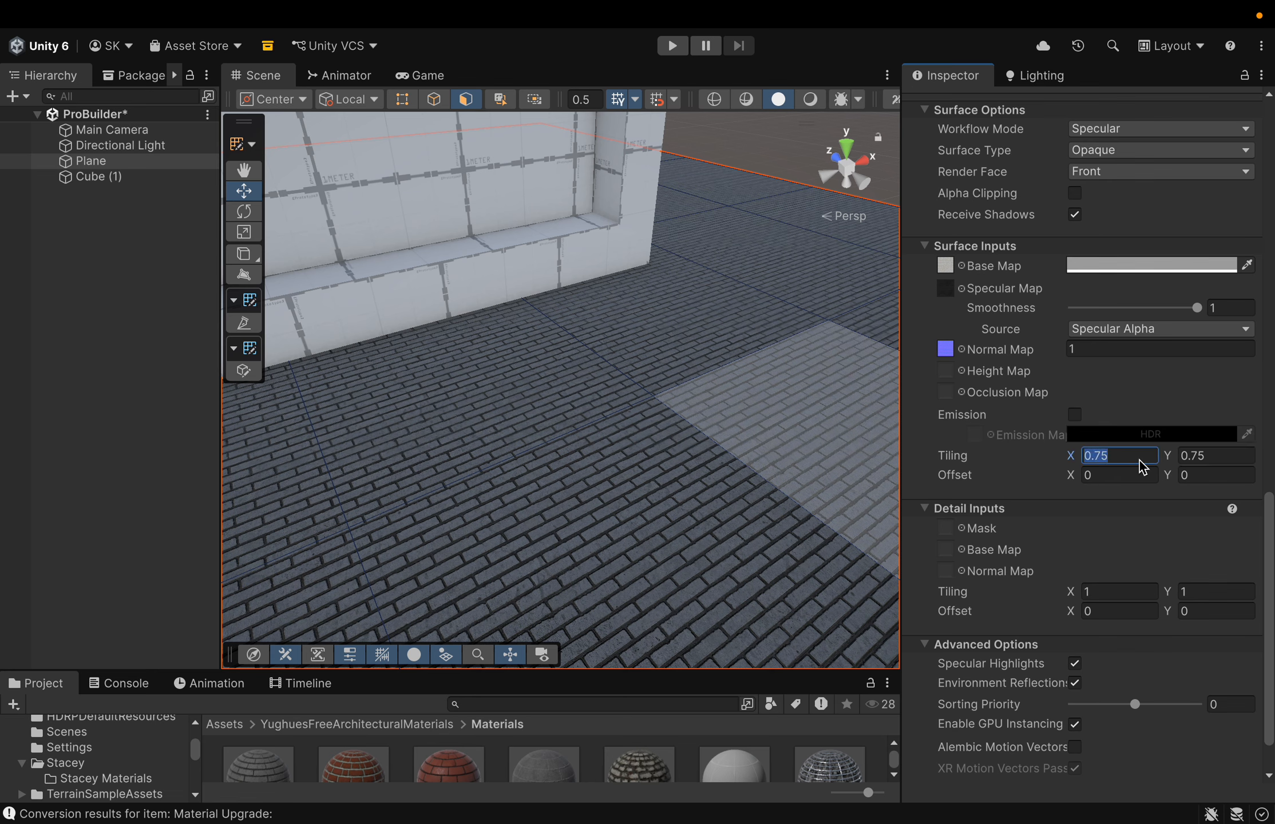
{"action": "type", "text": ".50"}
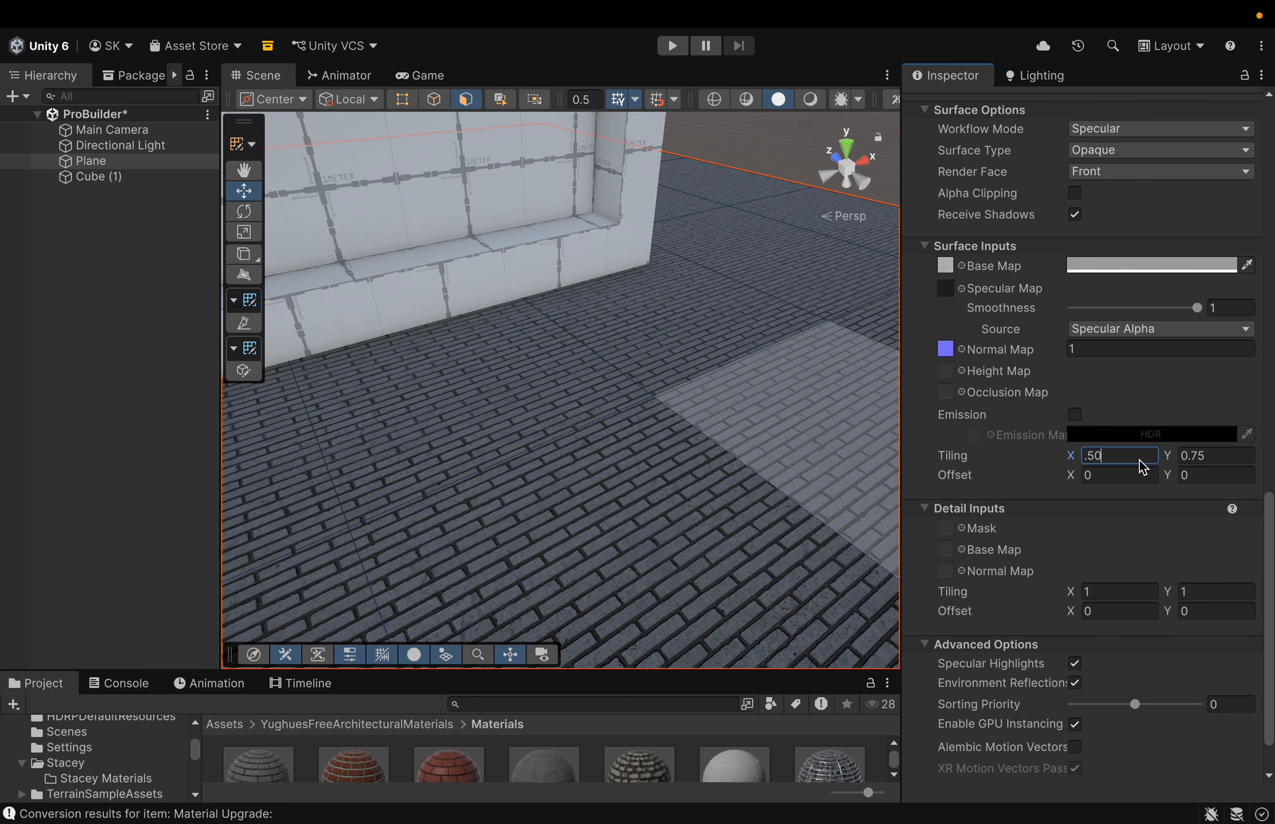
{"action": "left_click", "coordinate": [1234, 457]}
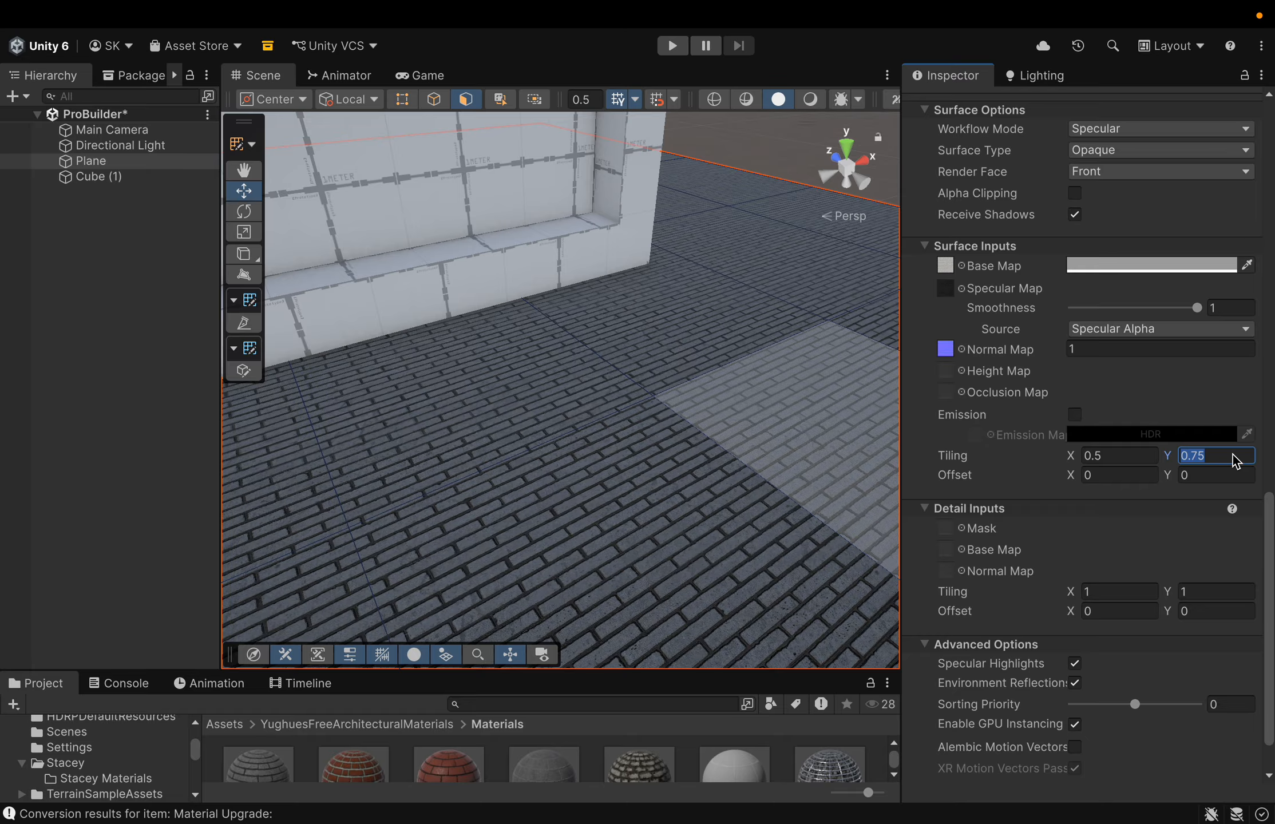
{"action": "type", "text": ".50"}
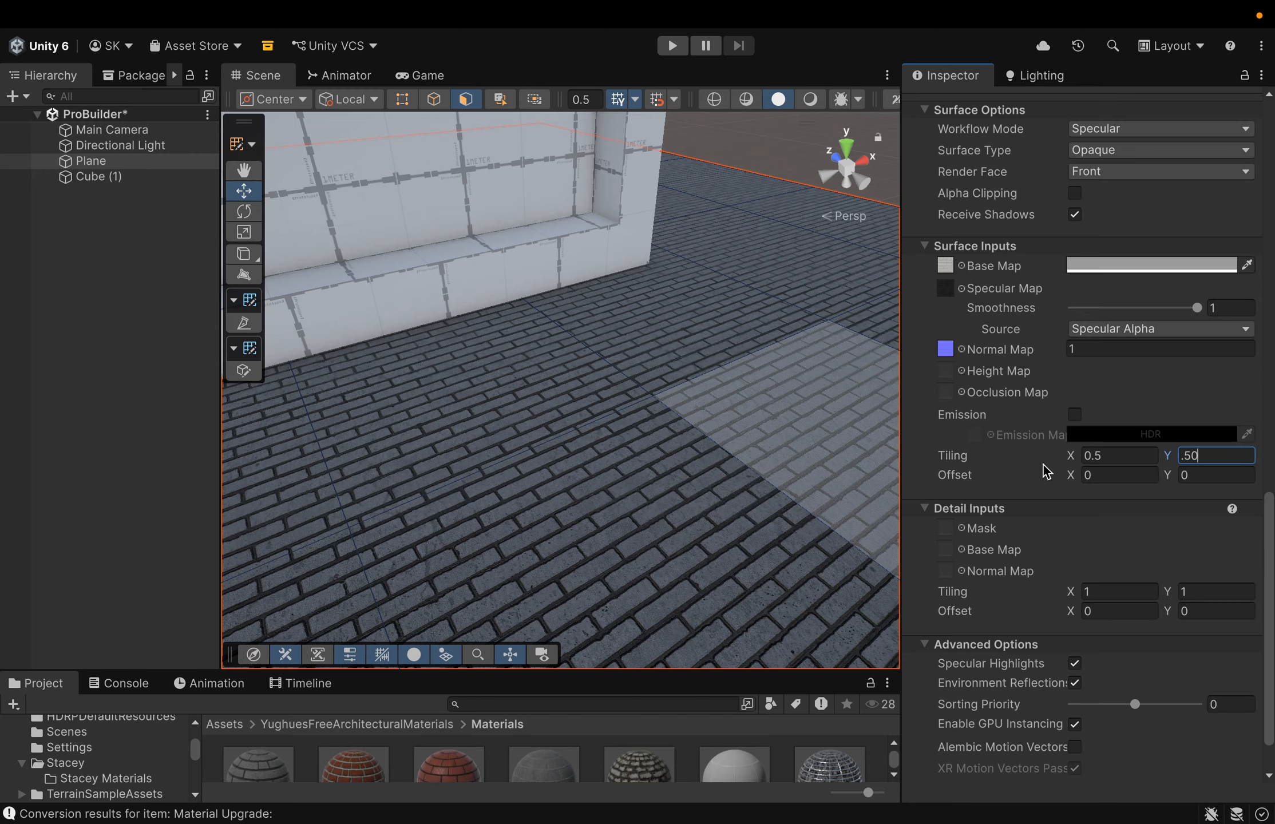
{"action": "key", "text": "Return"}
Step: Shift the gray brick material's surface X offset to -0.06 and try the smoothness adjustment at its maximum of 1
{"action": "left_click", "coordinate": [1071, 475]}
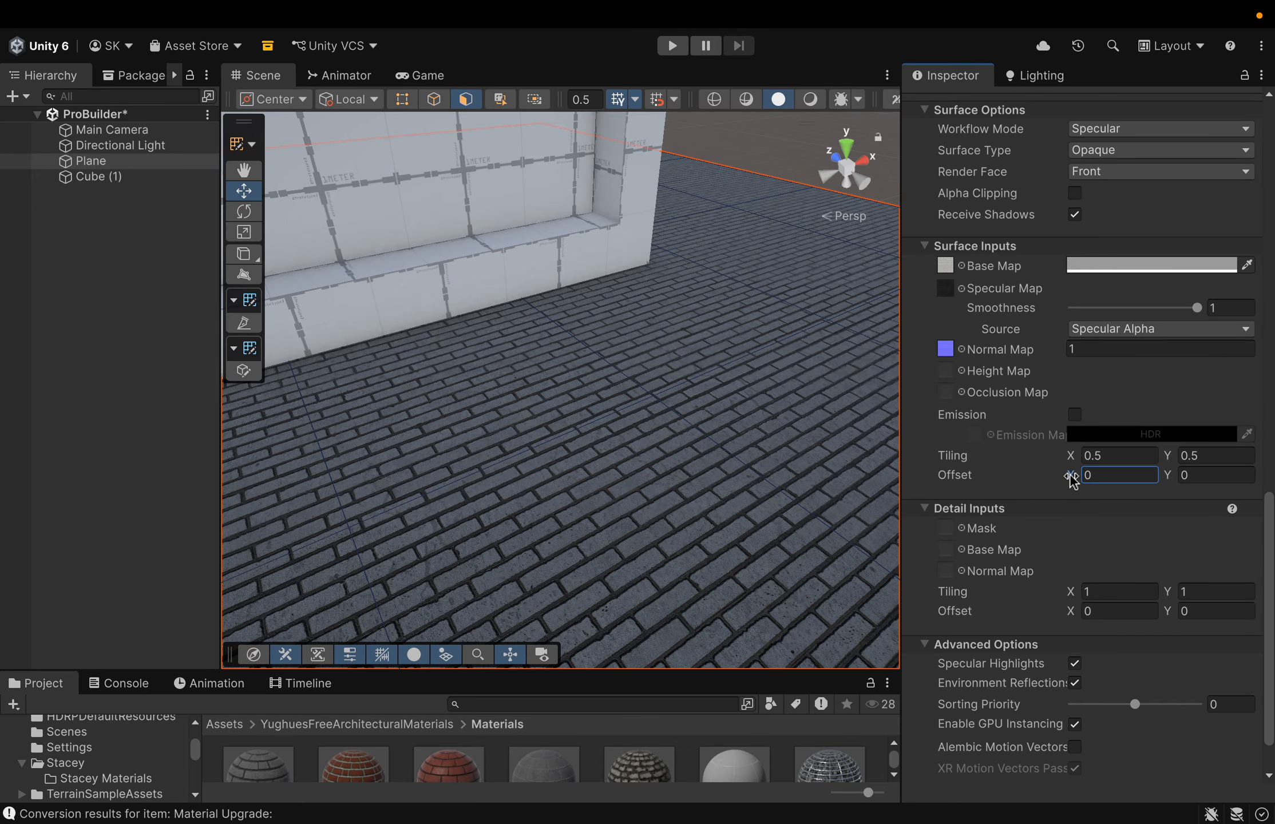
{"action": "mouse_move", "coordinate": [1070, 477]}
{"action": "left_mouse_down"}
{"action": "mouse_move", "coordinate": [1058, 478]}
{"action": "mouse_move", "coordinate": [1069, 480]}
{"action": "left_mouse_up"}
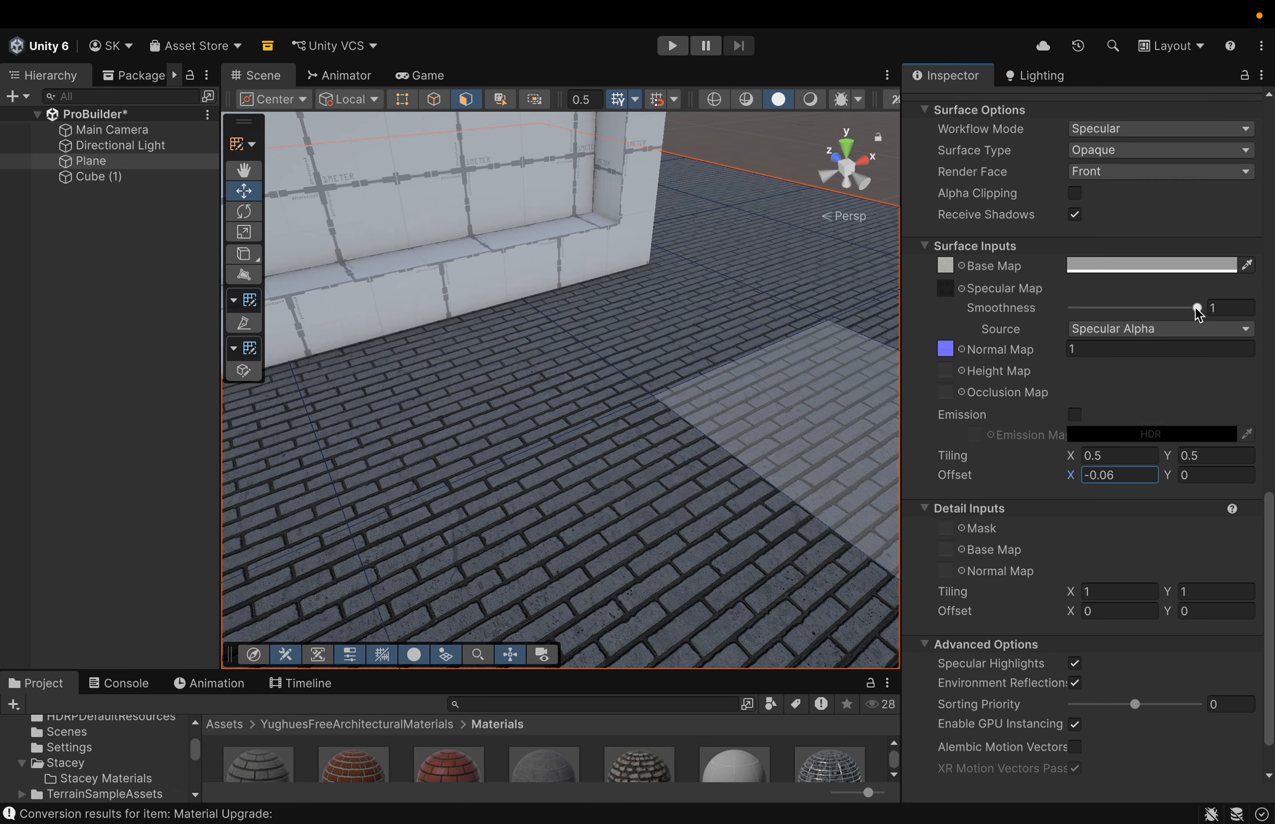
{"action": "left_click_drag", "start_coordinate": [1197, 307], "coordinate": [1248, 302]}
Step: Try a Surface Inputs X tiling of 0.71 on the gray brick material, and set it back to 0.5
{"action": "left_click", "coordinate": [1066, 456]}
{"action": "mouse_move", "coordinate": [1065, 458]}
{"action": "left_mouse_down"}
{"action": "mouse_move", "coordinate": [1078, 460]}
{"action": "mouse_move", "coordinate": [1056, 461]}
{"action": "mouse_move", "coordinate": [1075, 467]}
{"action": "left_mouse_up"}
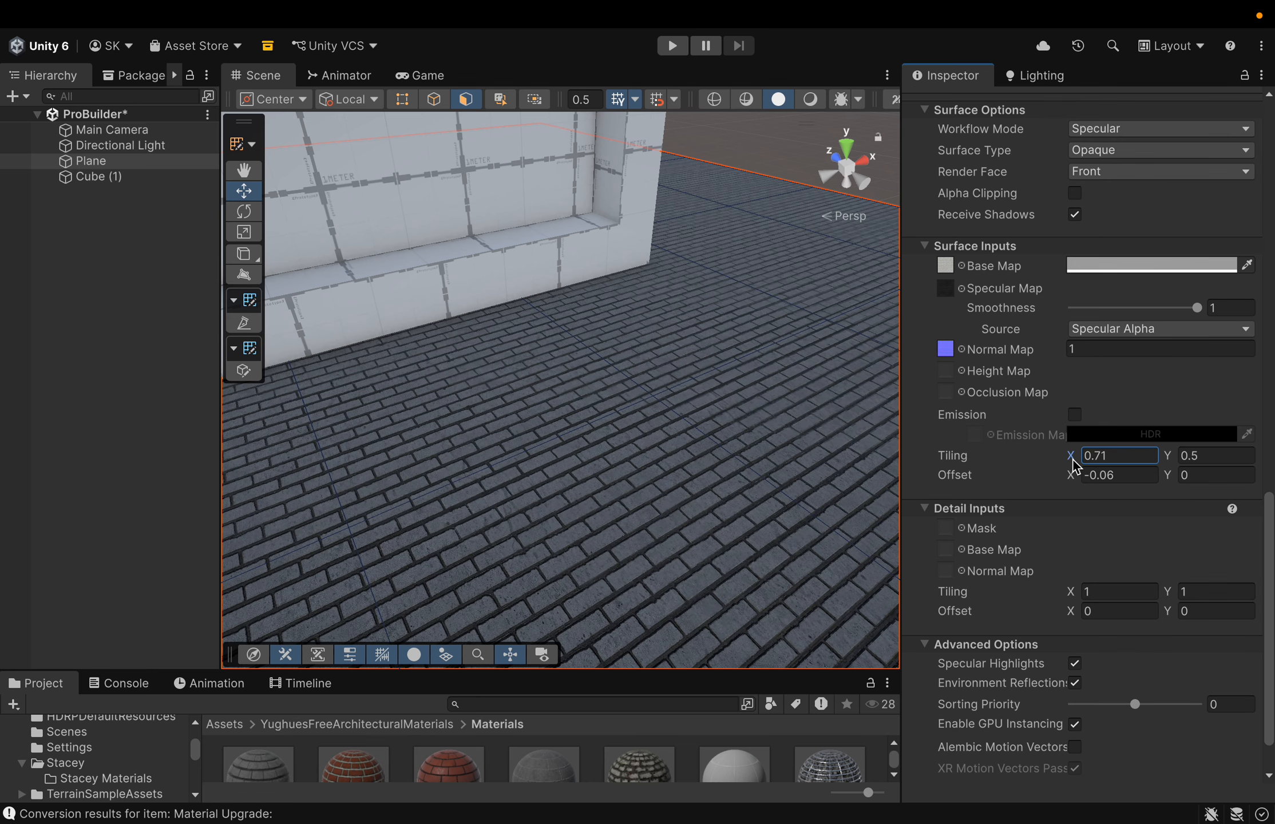
{"action": "left_click", "coordinate": [1127, 457]}
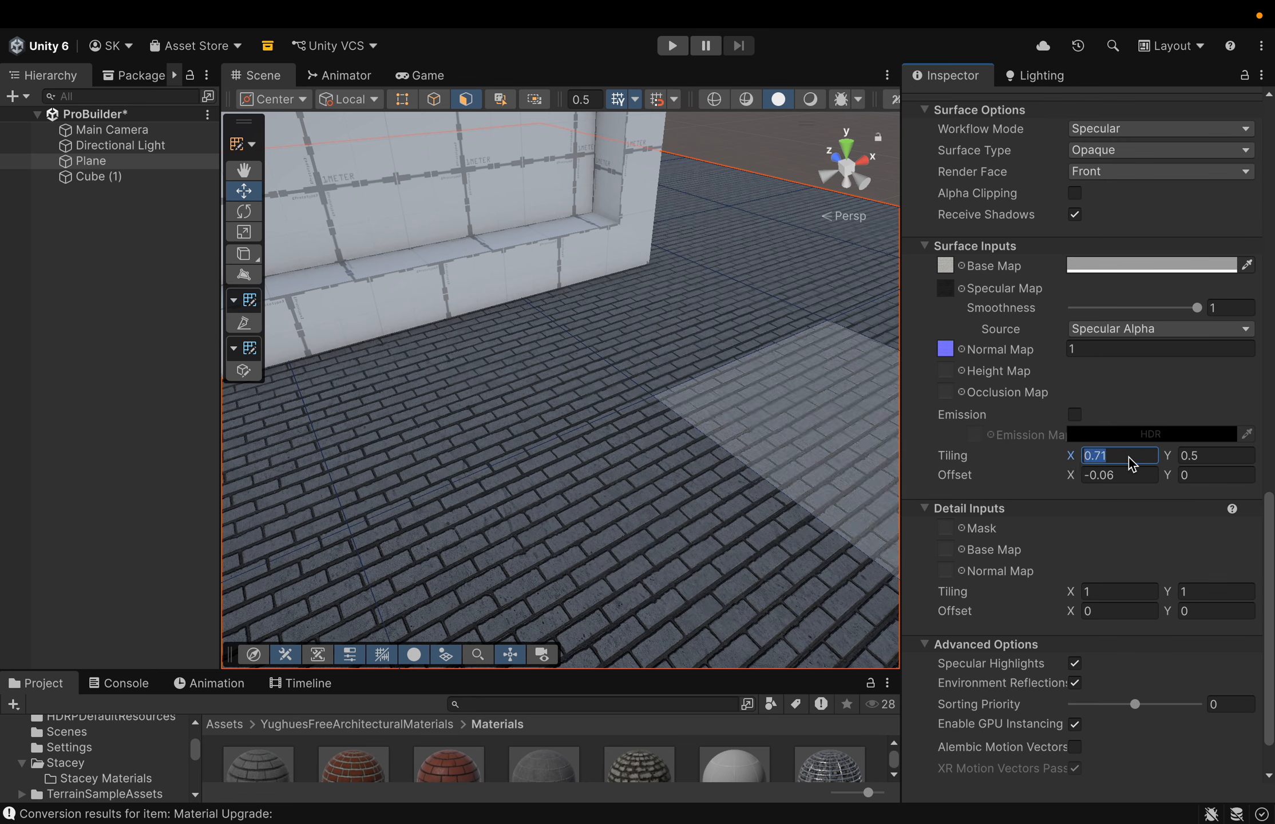
{"action": "type", "text": ".5"}
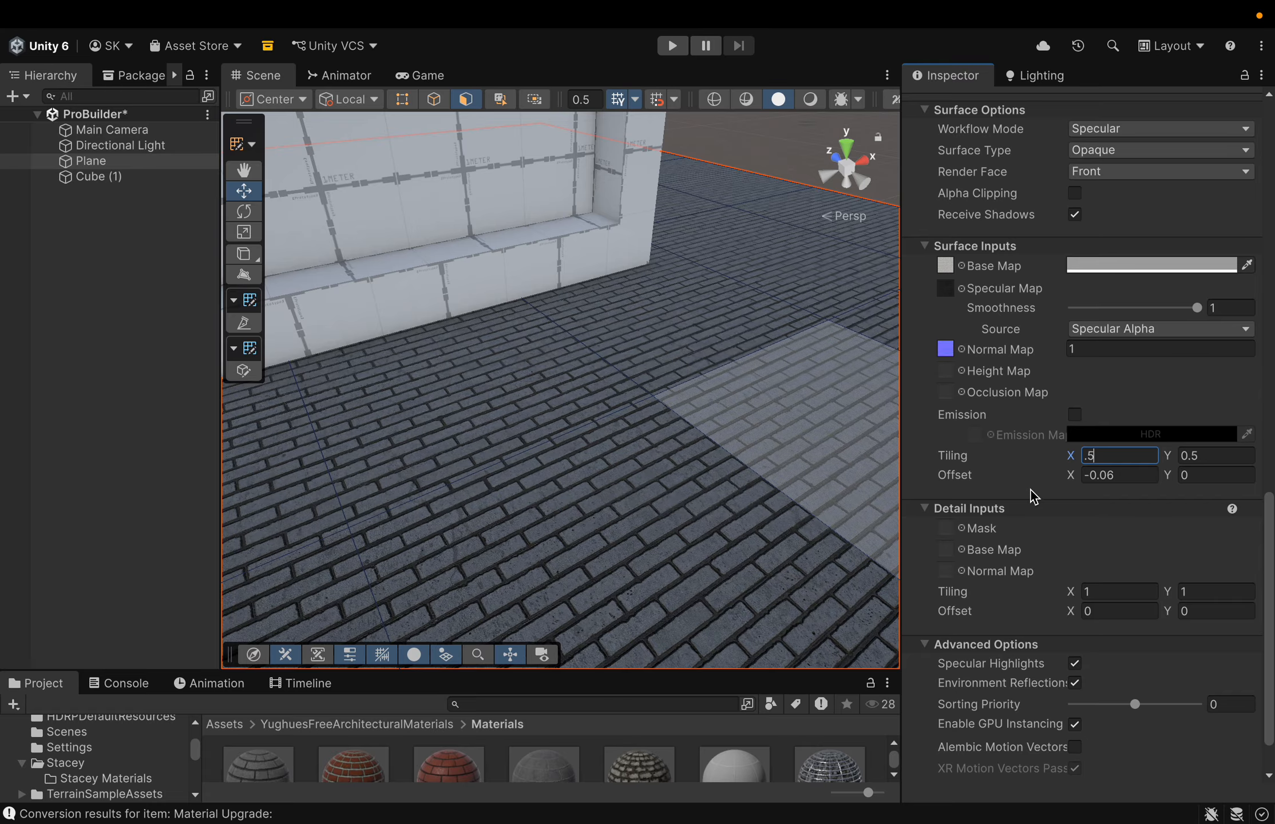
Step: Select the house-shaped cube and enlarge the asset browser to reveal the full set of architectural materials
{"action": "scroll", "coordinate": [669, 498], "scroll_direction": "down", "scroll_amount": 3}
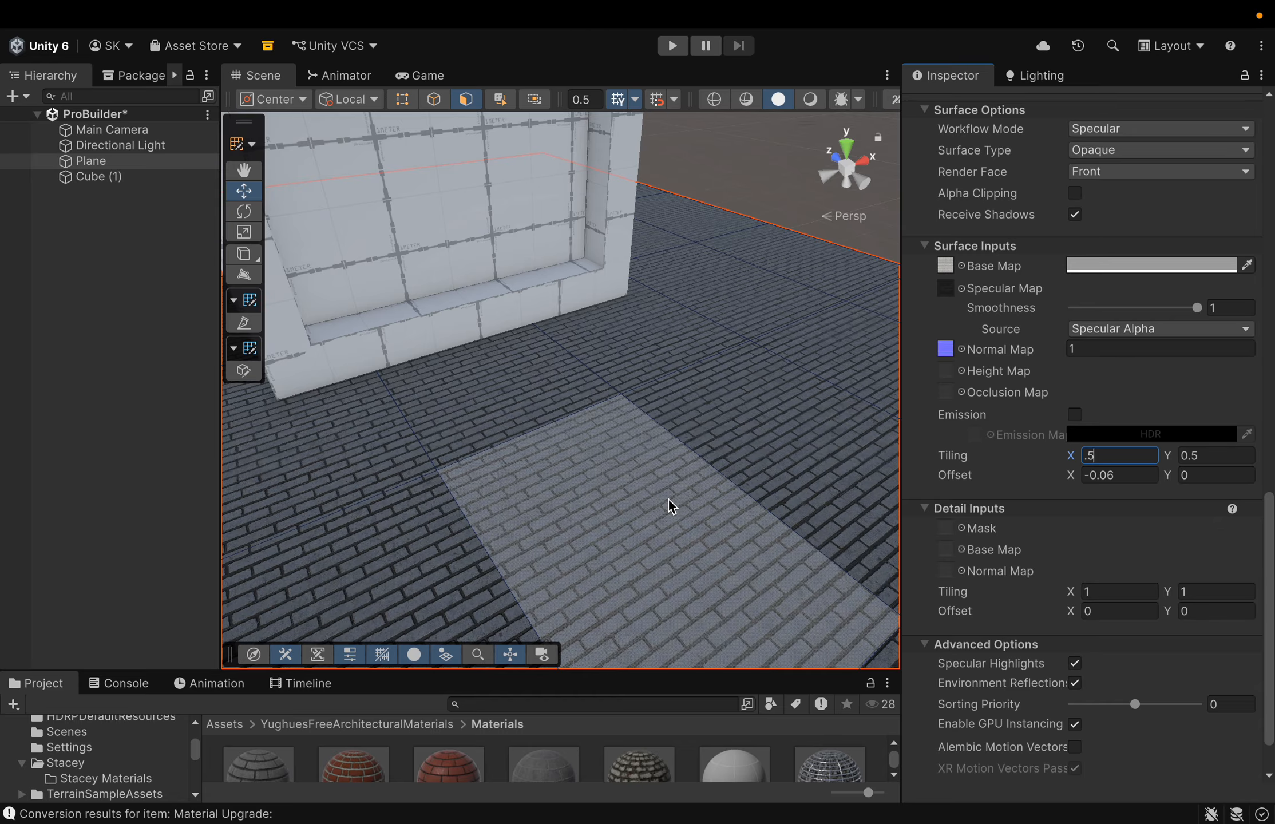
{"action": "scroll", "coordinate": [669, 501], "scroll_direction": "down", "scroll_amount": 2}
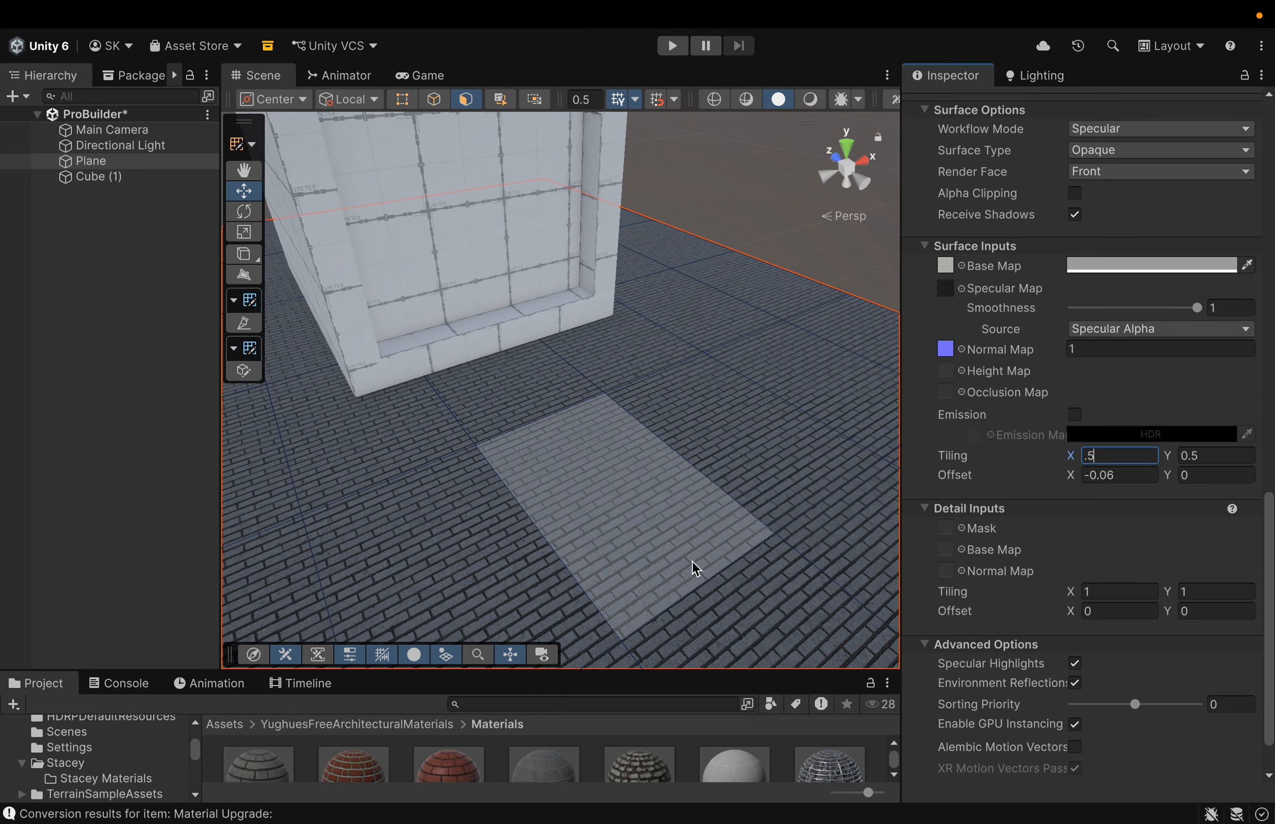
{"action": "scroll", "coordinate": [688, 556], "scroll_direction": "up", "scroll_amount": 5}
{"action": "scroll", "coordinate": [688, 556], "scroll_direction": "up", "scroll_amount": 5}
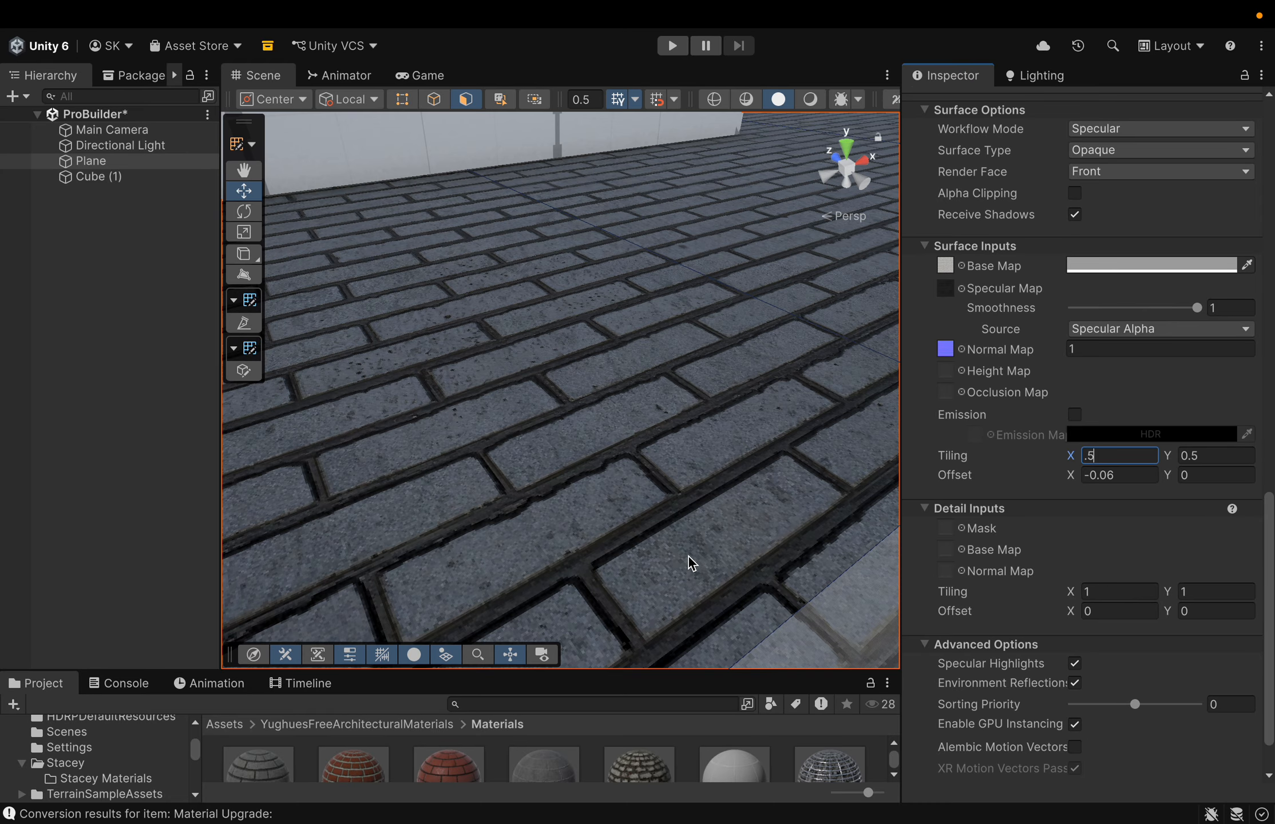
{"action": "scroll", "coordinate": [689, 556], "scroll_direction": "down", "scroll_amount": 10}
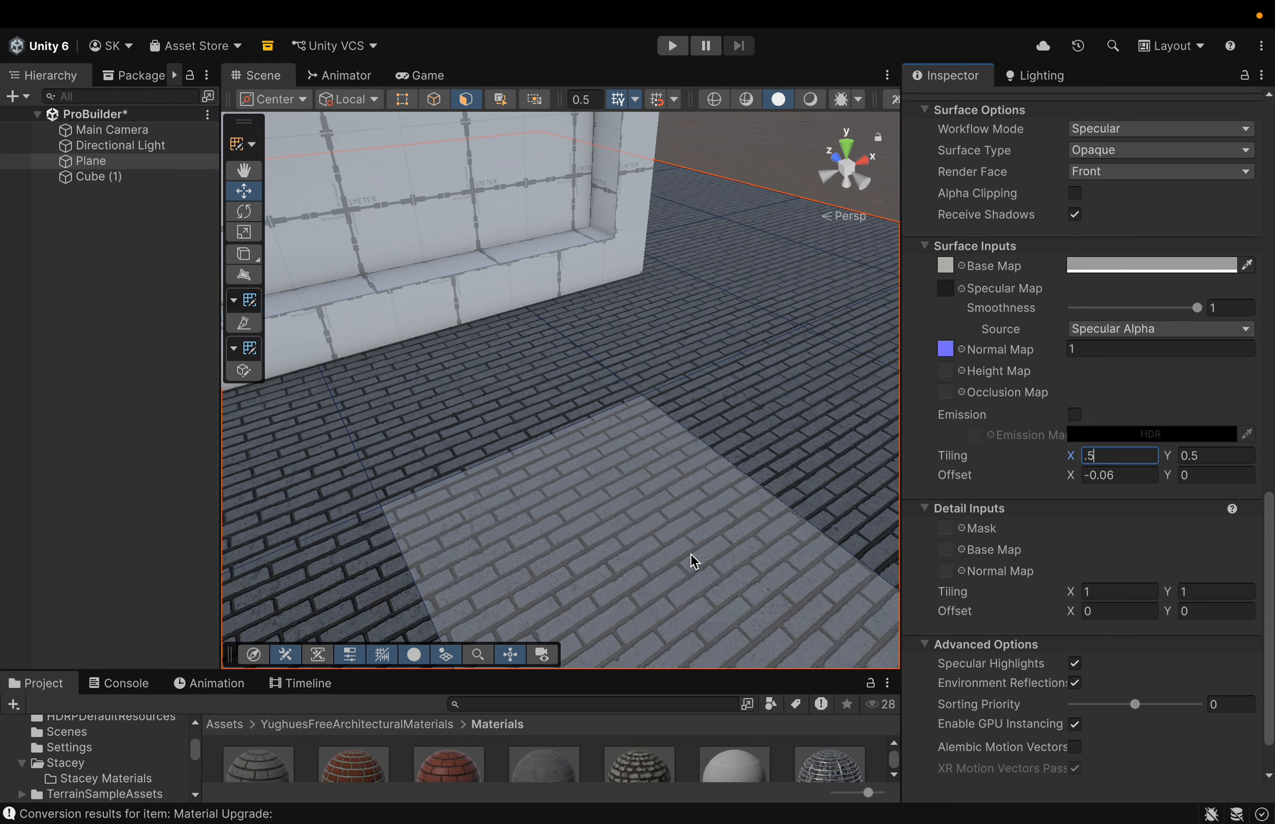
{"action": "left_click_drag", "start_coordinate": [740, 540], "coordinate": [516, 530], "text": "alt"}
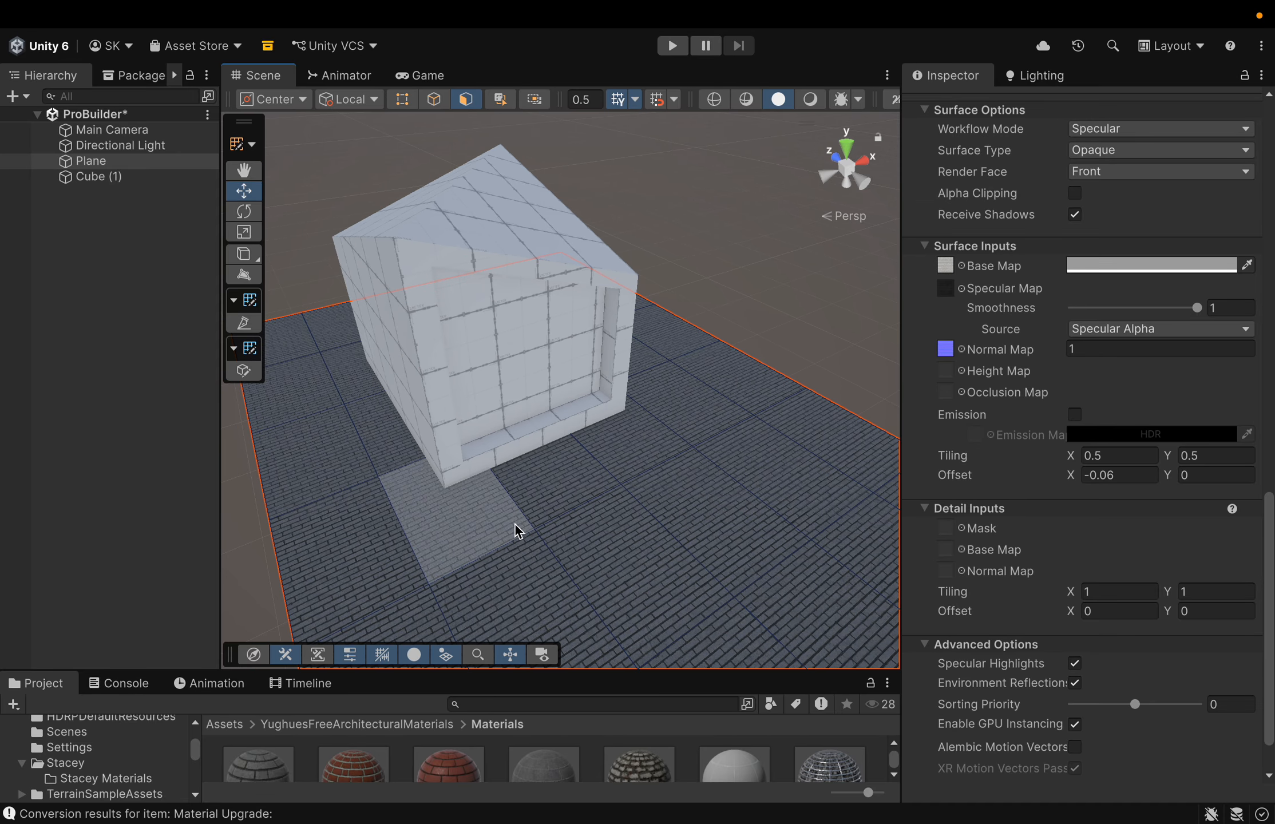
{"action": "left_click", "coordinate": [521, 371]}
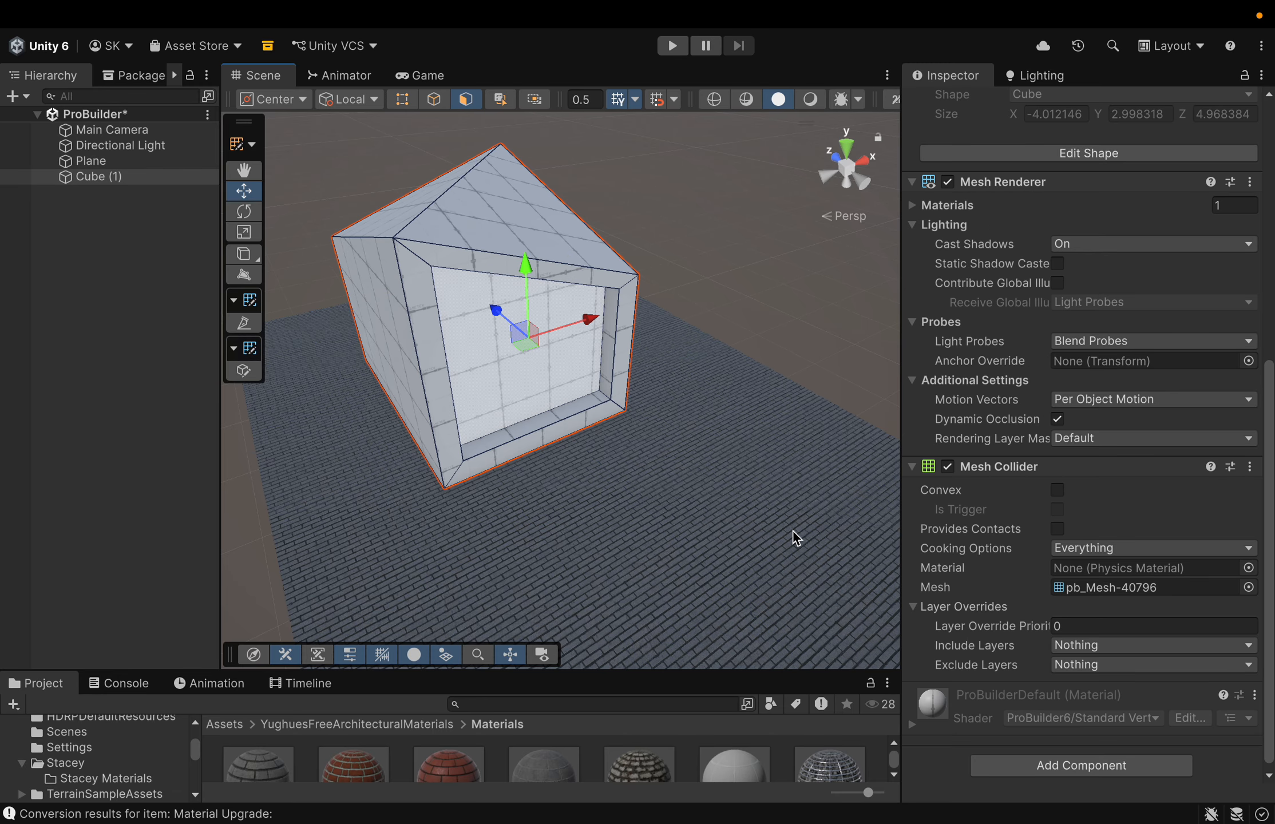
{"action": "scroll", "coordinate": [741, 568], "scroll_direction": "up", "scroll_amount": 5}
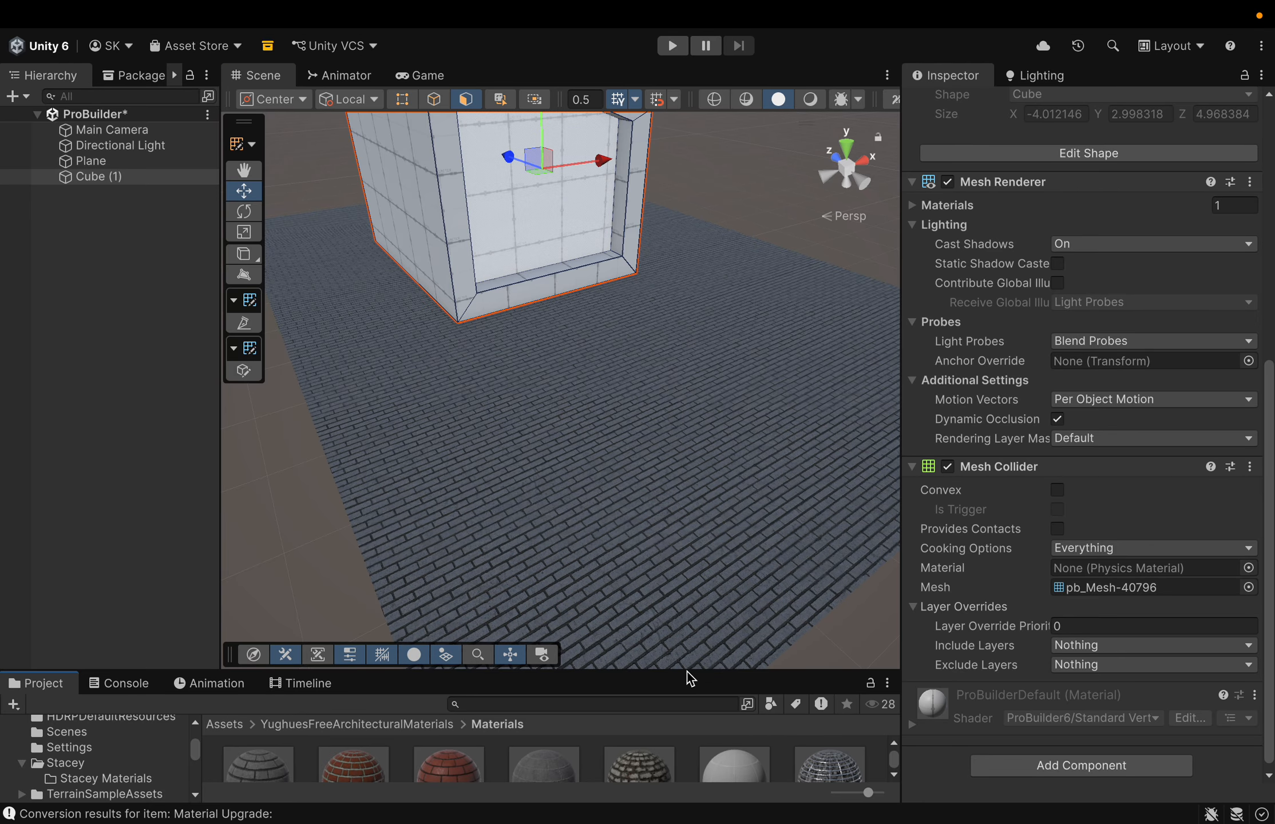
{"action": "left_click_drag", "start_coordinate": [687, 672], "coordinate": [613, 341]}
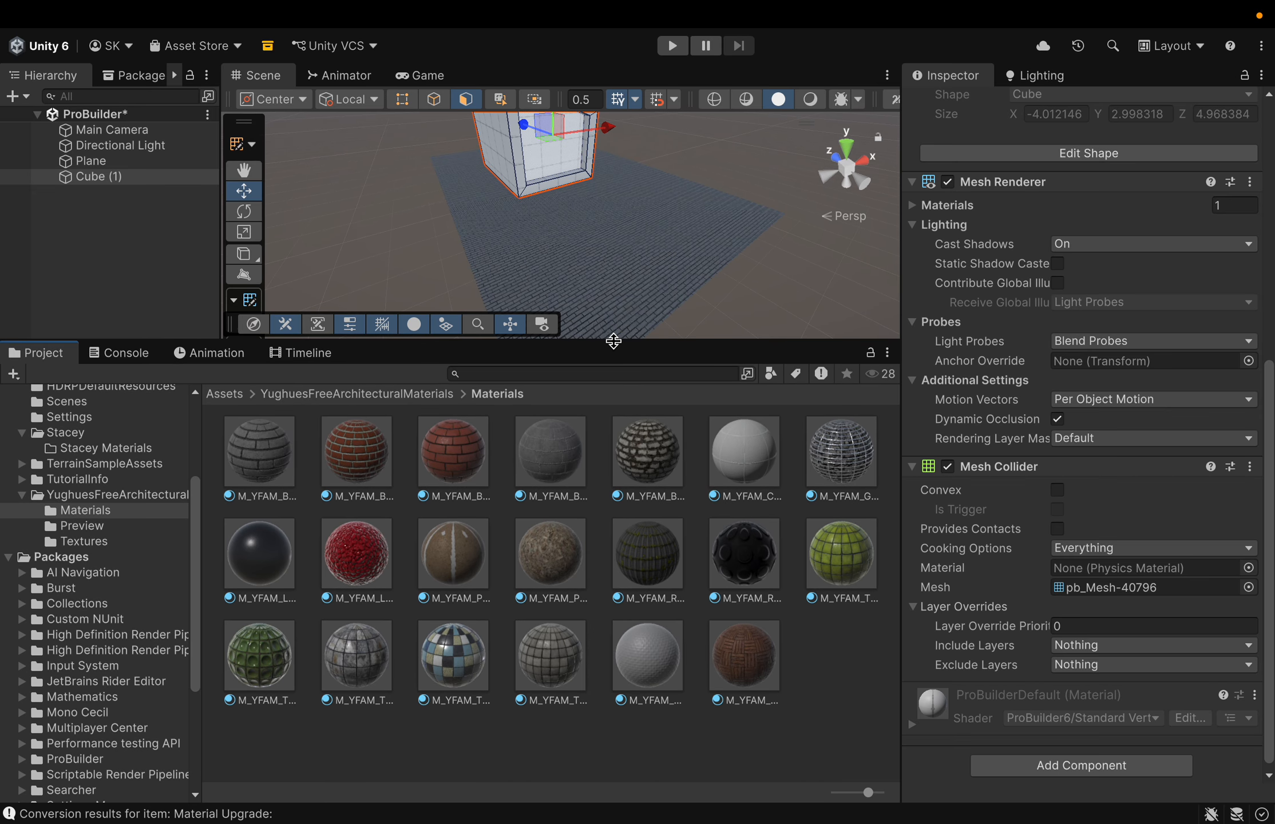
{"action": "left_click", "coordinate": [837, 563]}
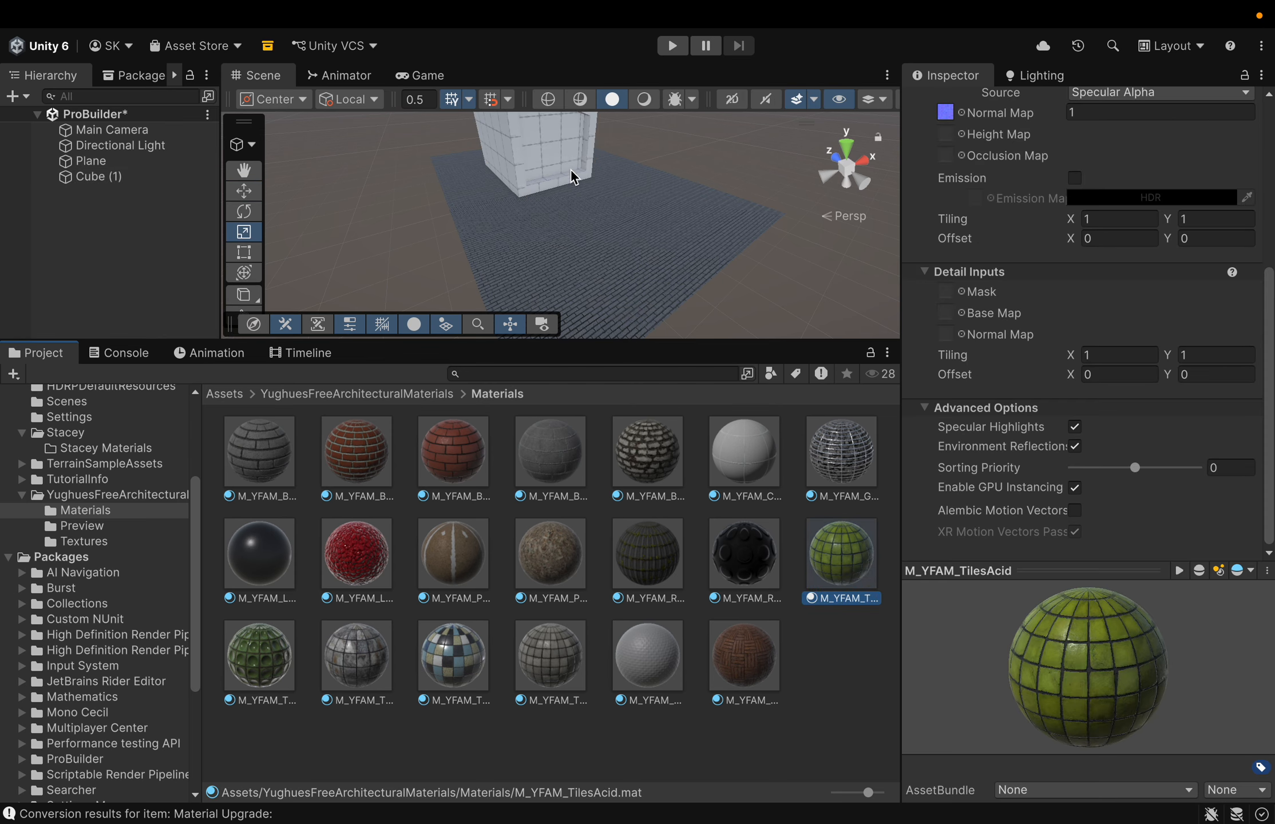
{"action": "left_click", "coordinate": [554, 157]}
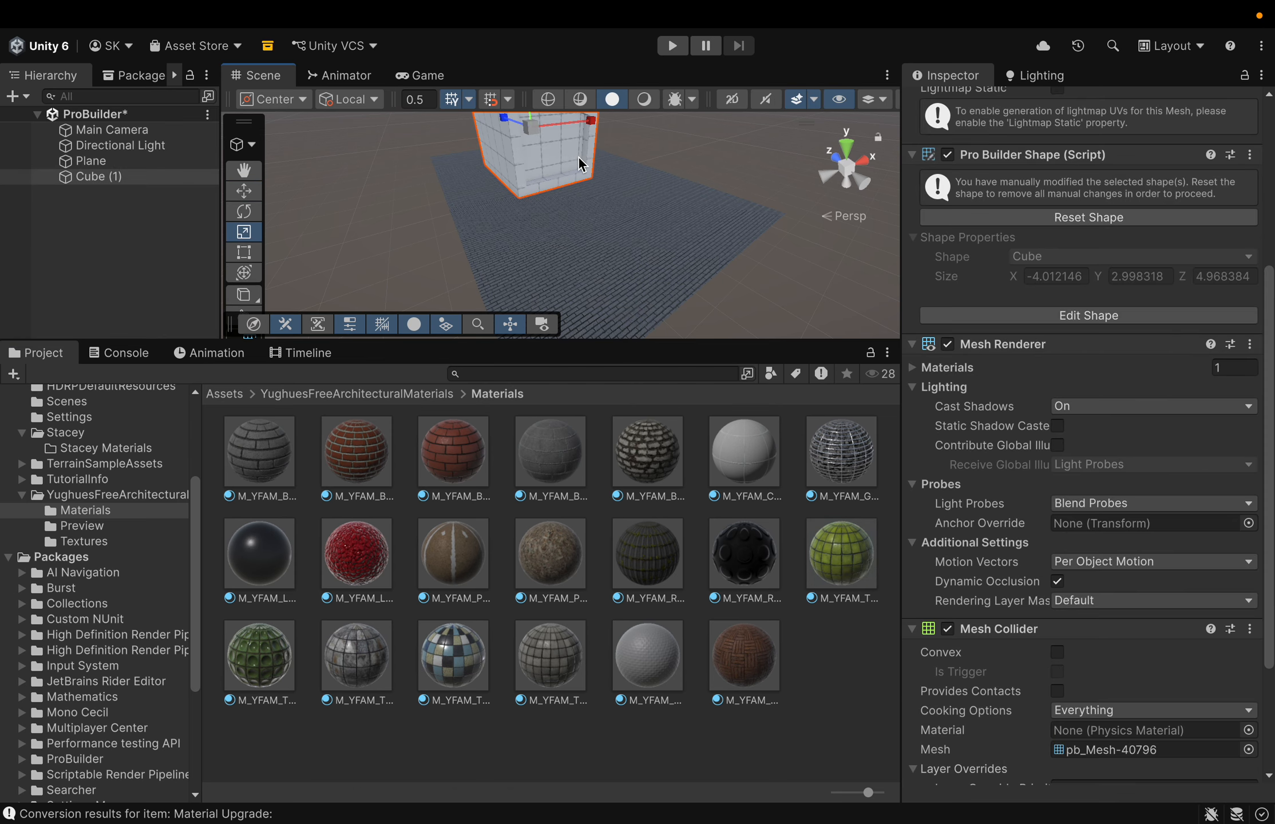
{"action": "left_click", "coordinate": [559, 152]}
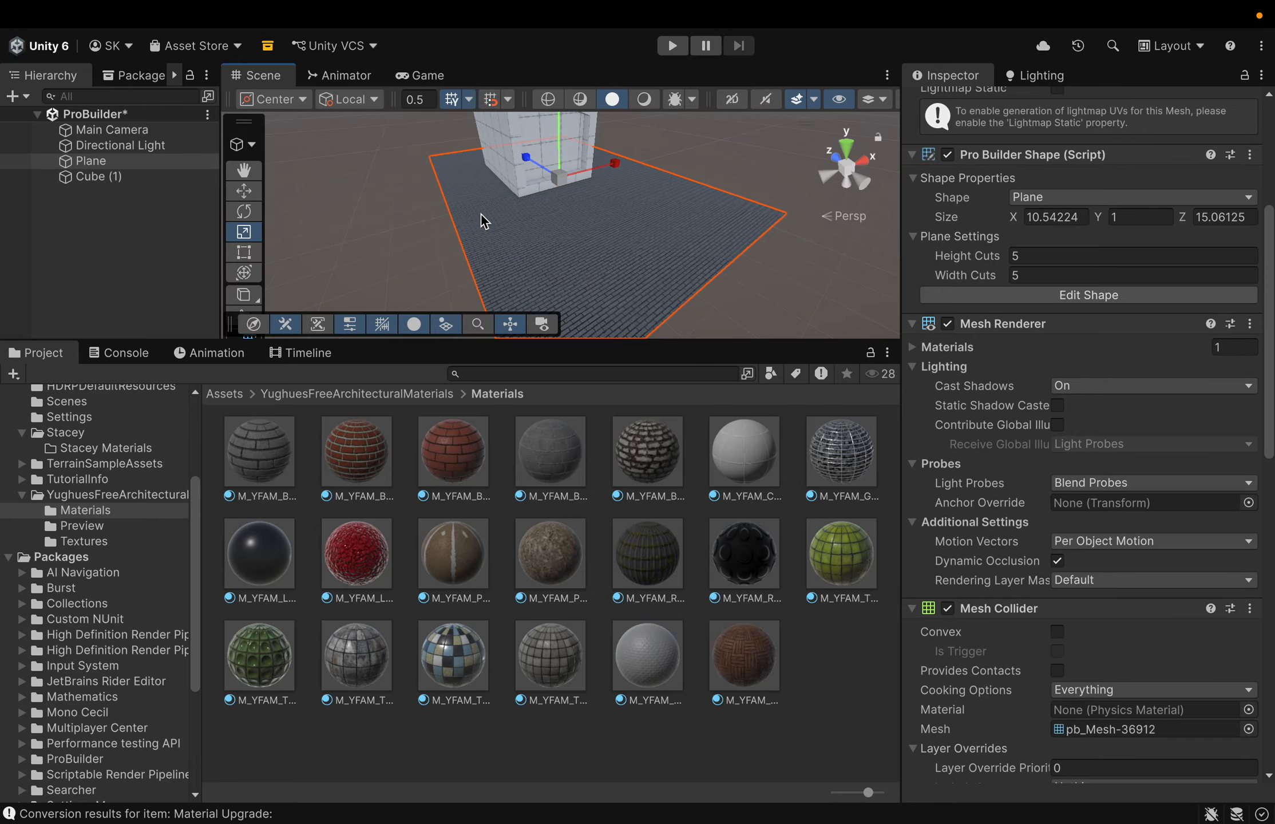
{"action": "left_click", "coordinate": [252, 144]}
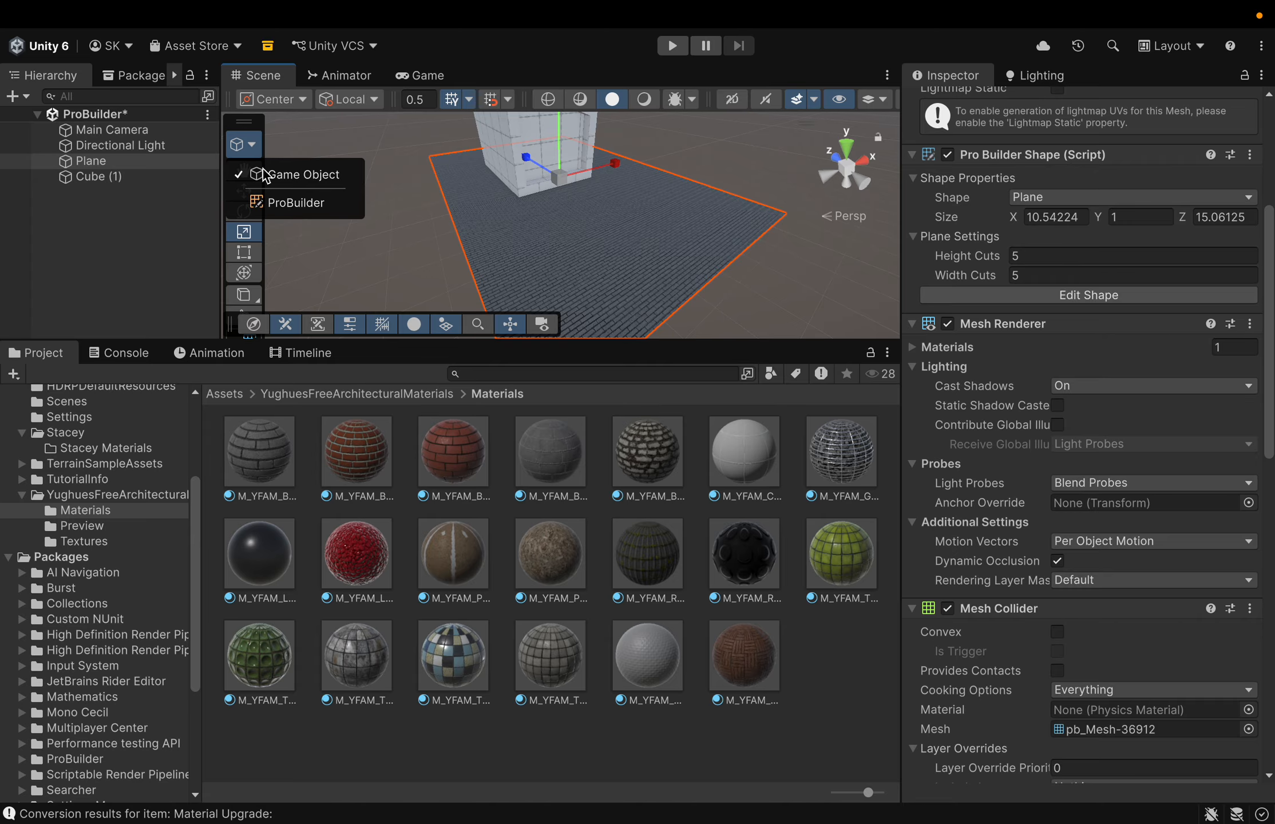
{"action": "left_click", "coordinate": [278, 208]}
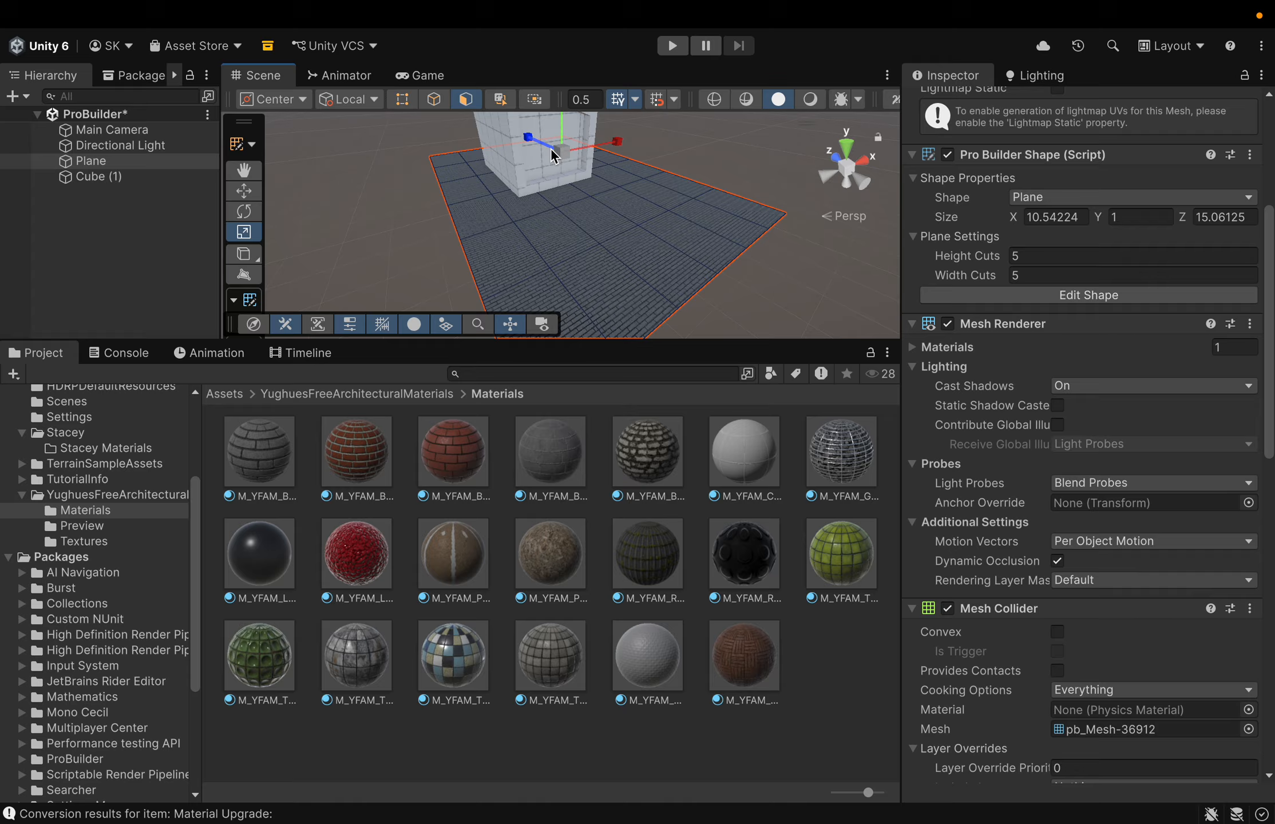
Step: Apply the M_YFAM_TilesAcid material to only the recessed front face of the house-shaped cube
{"action": "scroll", "coordinate": [590, 249], "scroll_direction": "up", "scroll_amount": 5}
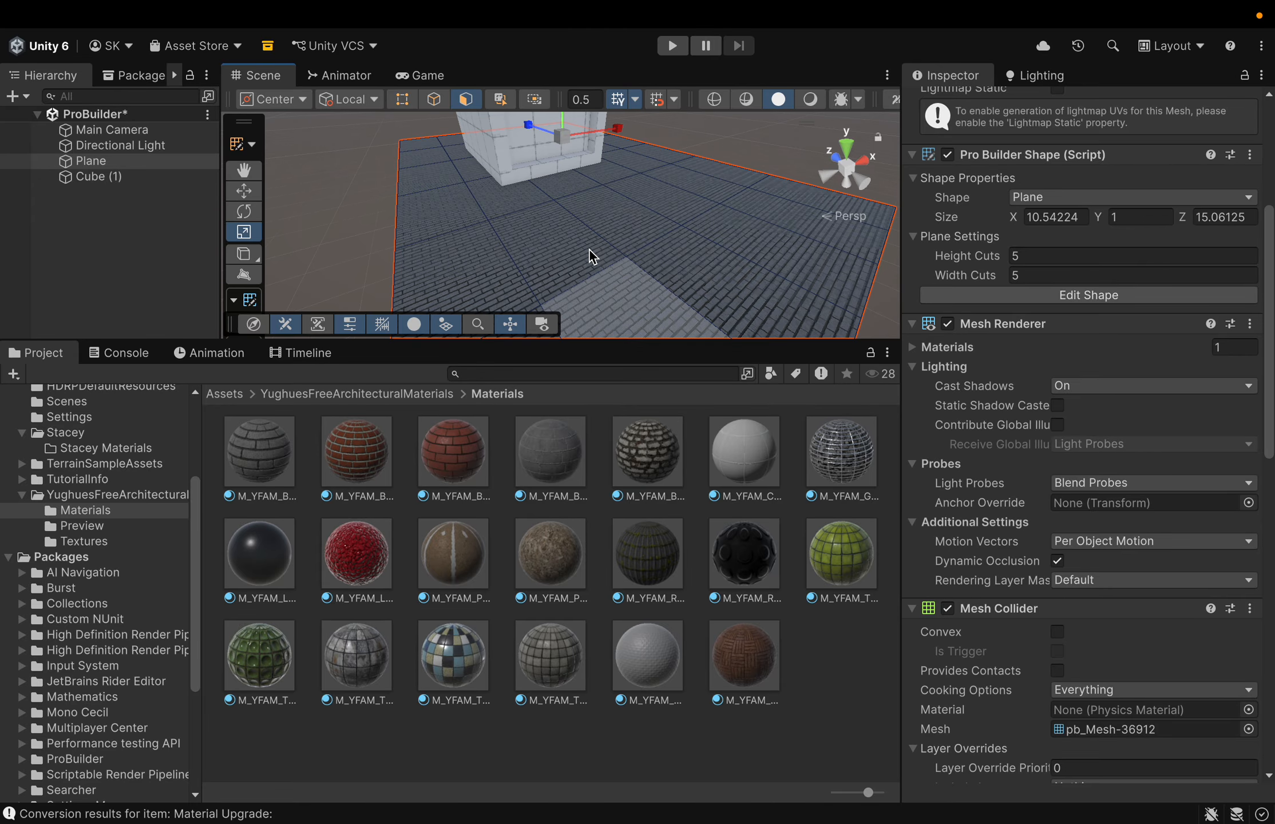
{"action": "middle_click_drag", "start_coordinate": [589, 249], "coordinate": [590, 265]}
{"action": "scroll", "coordinate": [589, 264], "scroll_direction": "up", "scroll_amount": 3}
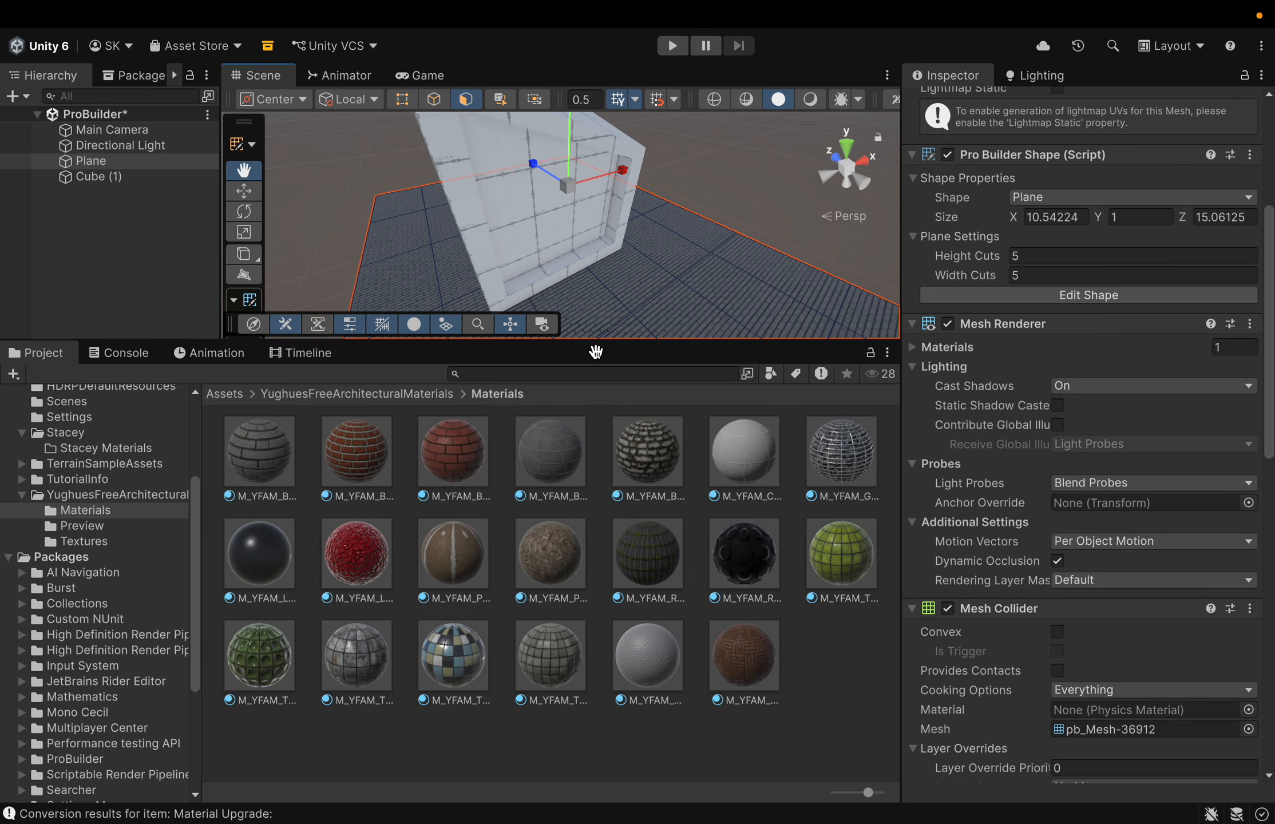
{"action": "key", "text": "r"}
{"action": "left_click", "coordinate": [537, 210]}
{"action": "key", "text": "w"}
{"action": "left_click_drag", "start_coordinate": [843, 546], "coordinate": [527, 176]}
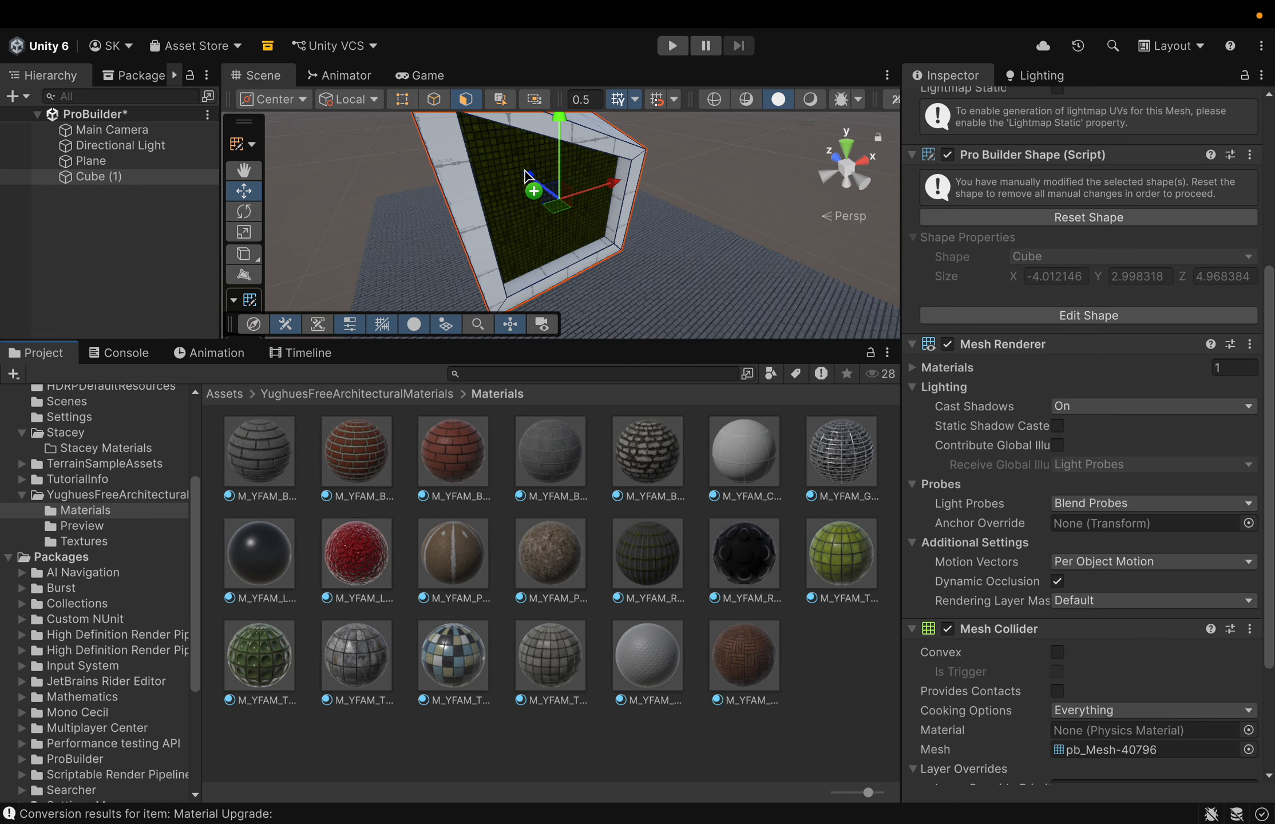
{"action": "left_click", "coordinate": [559, 230]}
{"action": "key", "text": "f"}
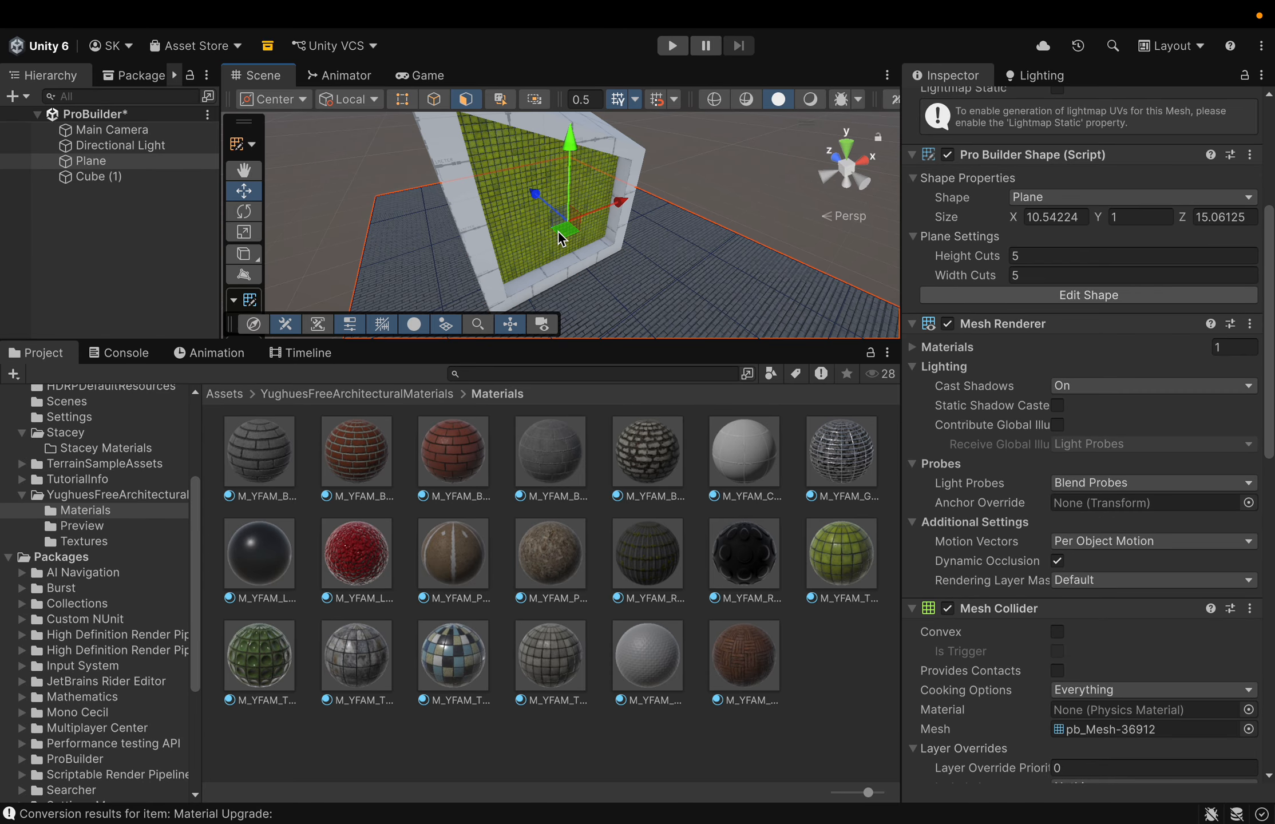
Step: Switch the scene editing context from ProBuilder to Game Object so materials affect whole objects
{"action": "scroll", "coordinate": [587, 237], "scroll_direction": "up", "scroll_amount": 5}
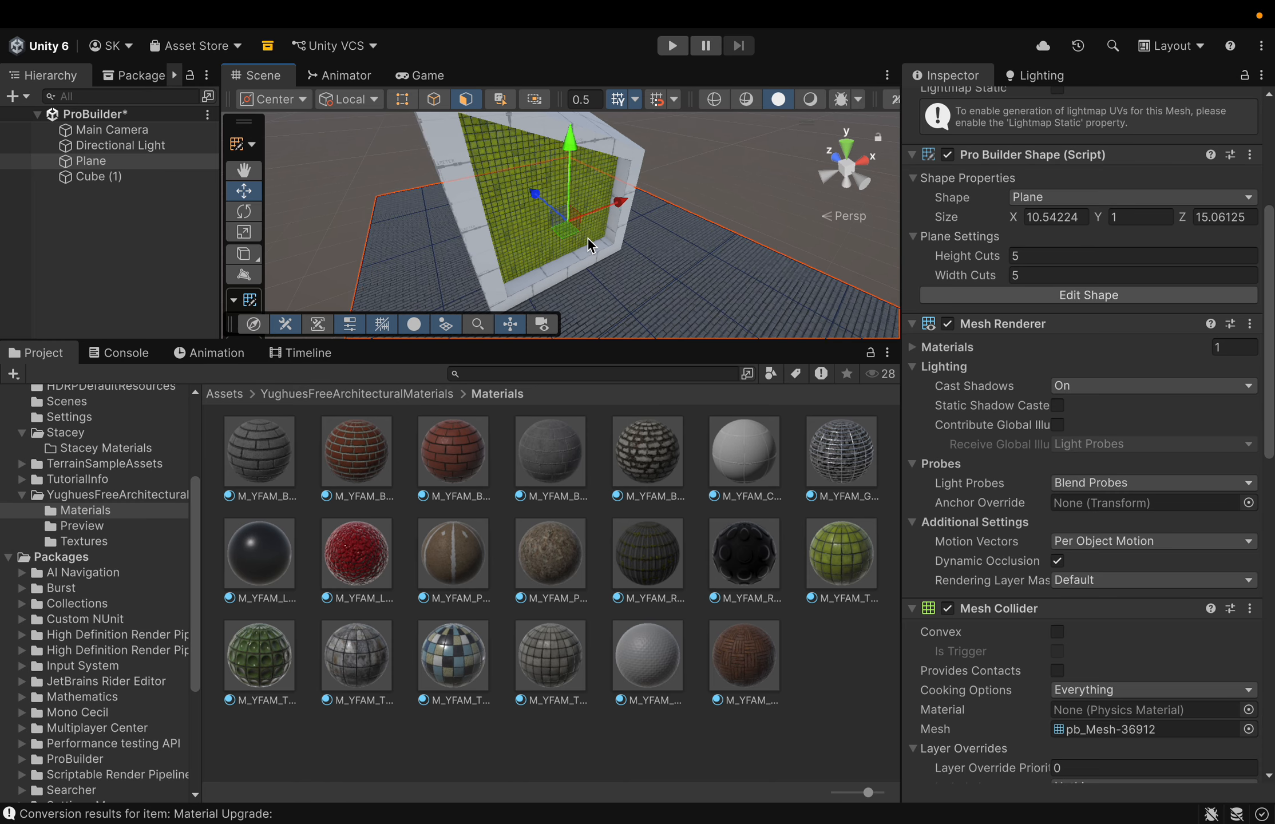
{"action": "middle_click_drag", "start_coordinate": [589, 238], "coordinate": [662, 130]}
{"action": "left_click_drag", "start_coordinate": [662, 130], "coordinate": [678, 310], "text": "alt"}
{"action": "mouse_move", "coordinate": [678, 310]}
{"action": "middle_mouse_down"}
{"action": "mouse_move", "coordinate": [677, 247]}
{"action": "mouse_move", "coordinate": [673, 283]}
{"action": "middle_mouse_up"}
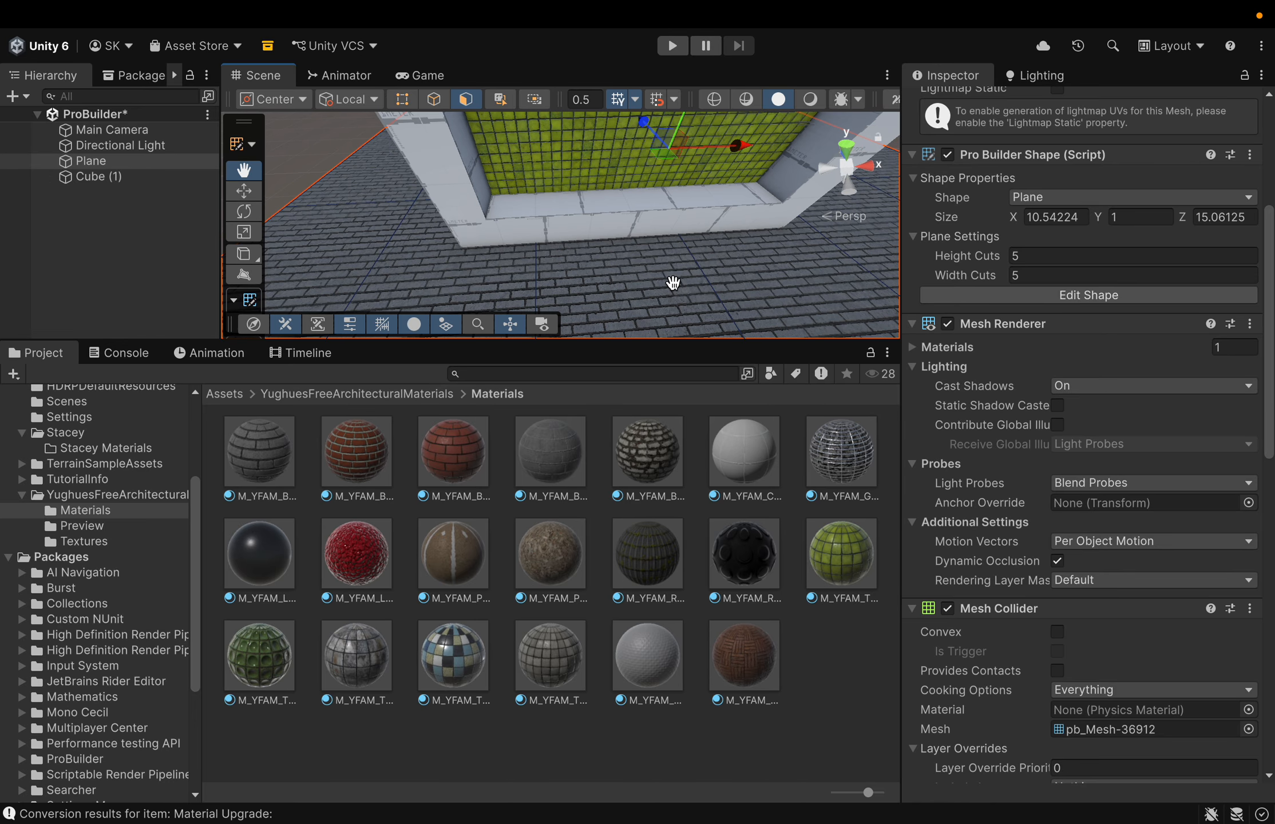
{"action": "left_click", "coordinate": [252, 144]}
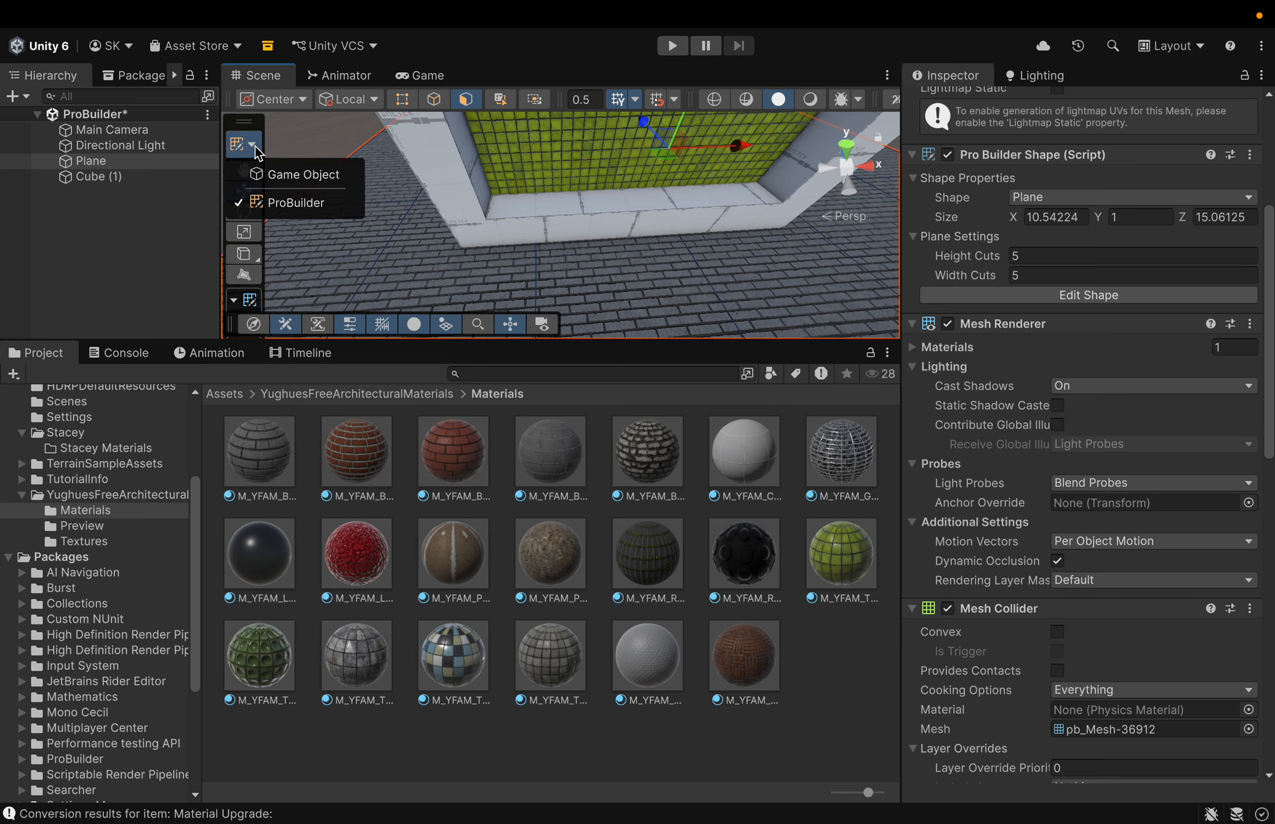
{"action": "left_click", "coordinate": [293, 174]}
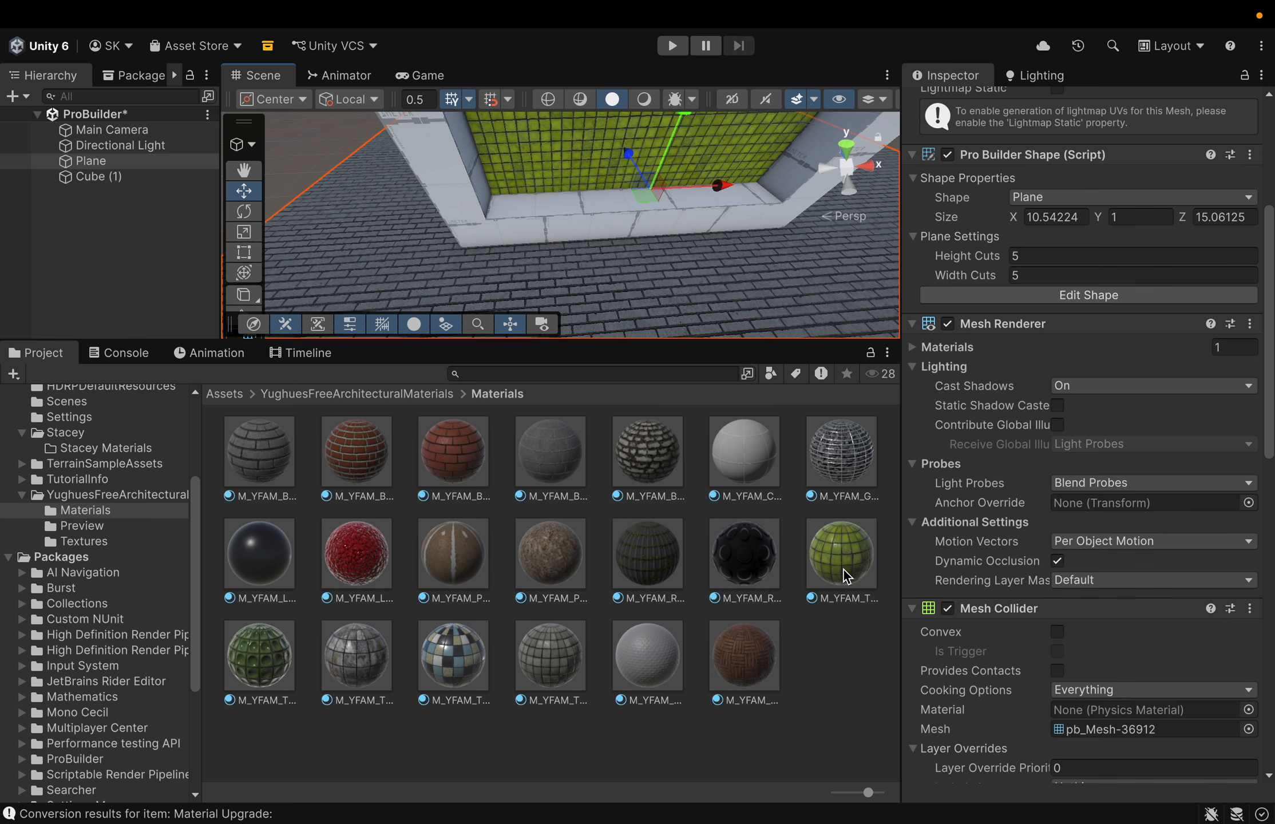
Step: Try the M_YFAM_TilesAcid material on the whole cube as a preview, without dropping it there
{"action": "left_click_drag", "start_coordinate": [844, 566], "coordinate": [579, 225]}
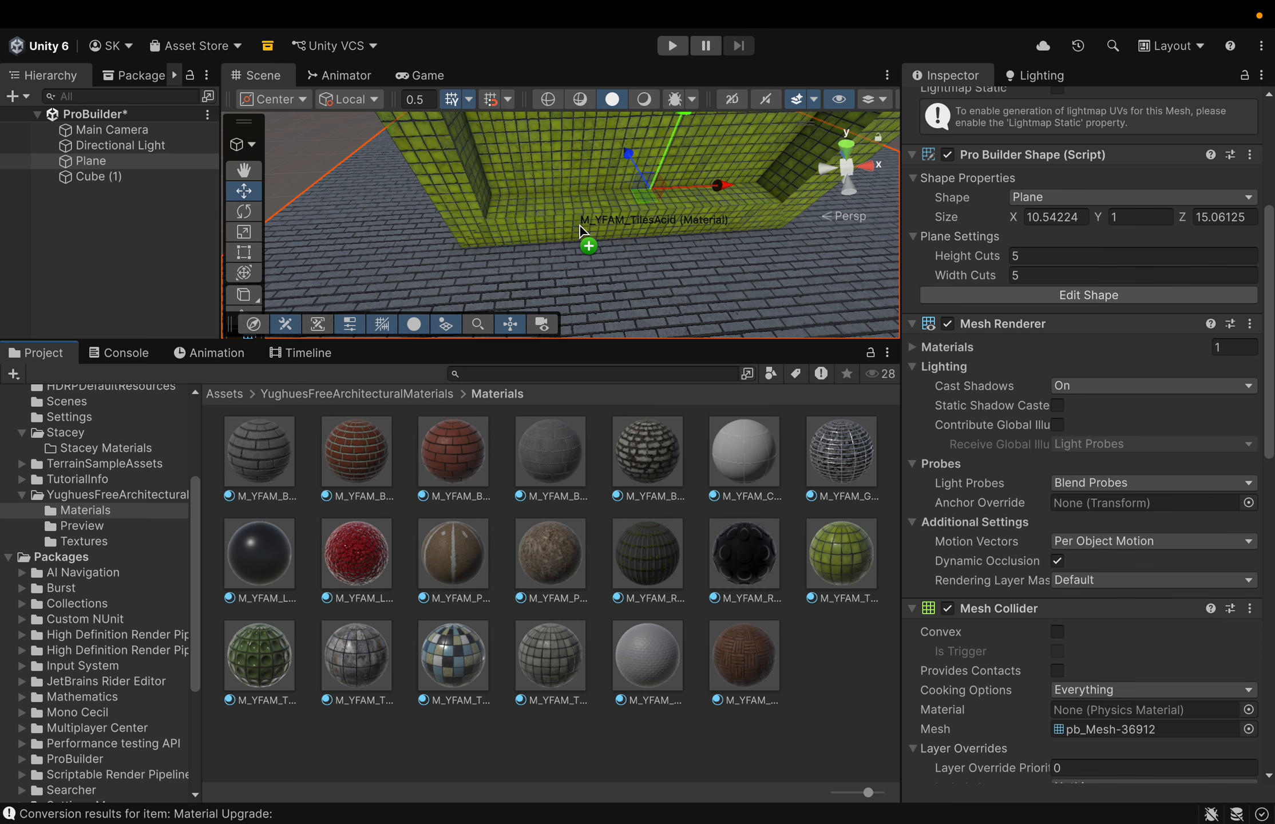
{"action": "left_click_drag", "start_coordinate": [580, 225], "coordinate": [837, 552]}
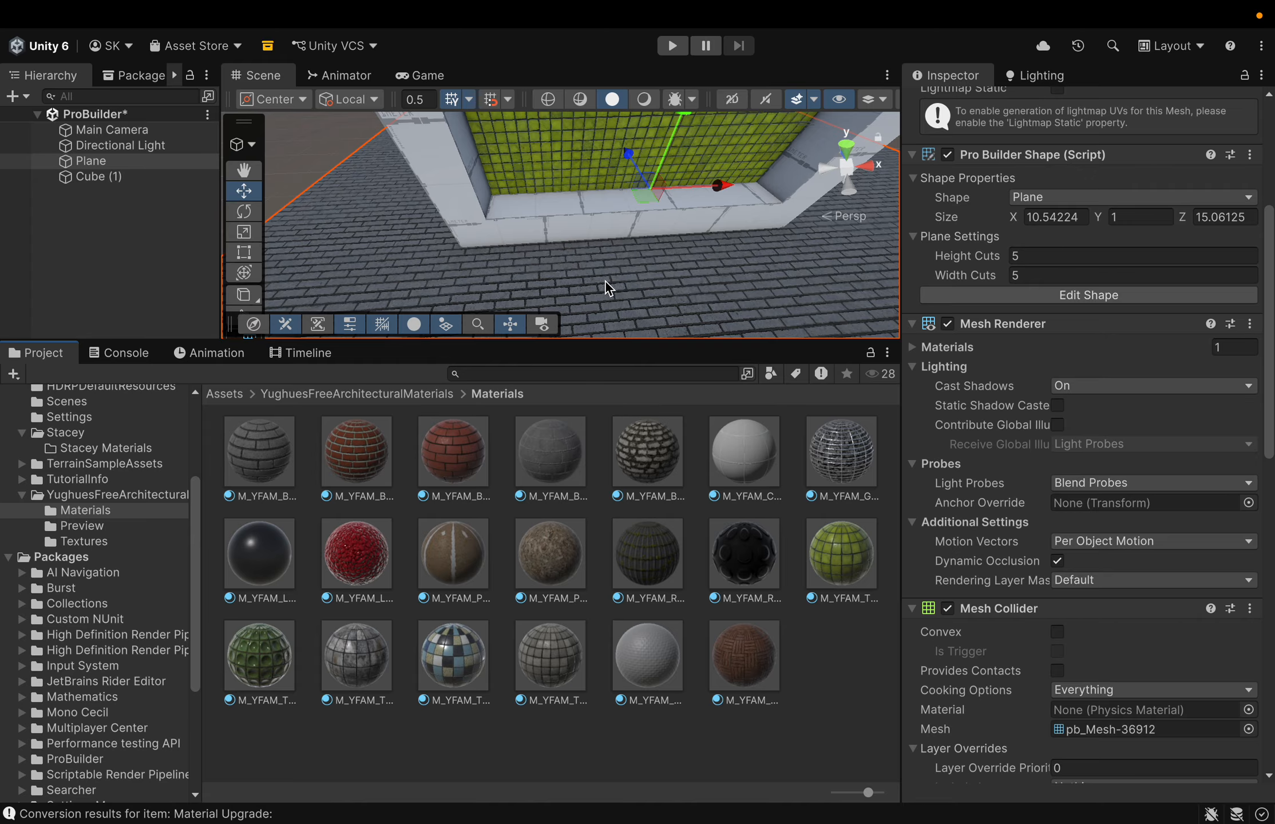
{"action": "scroll", "coordinate": [601, 282], "scroll_direction": "up", "scroll_amount": 3}
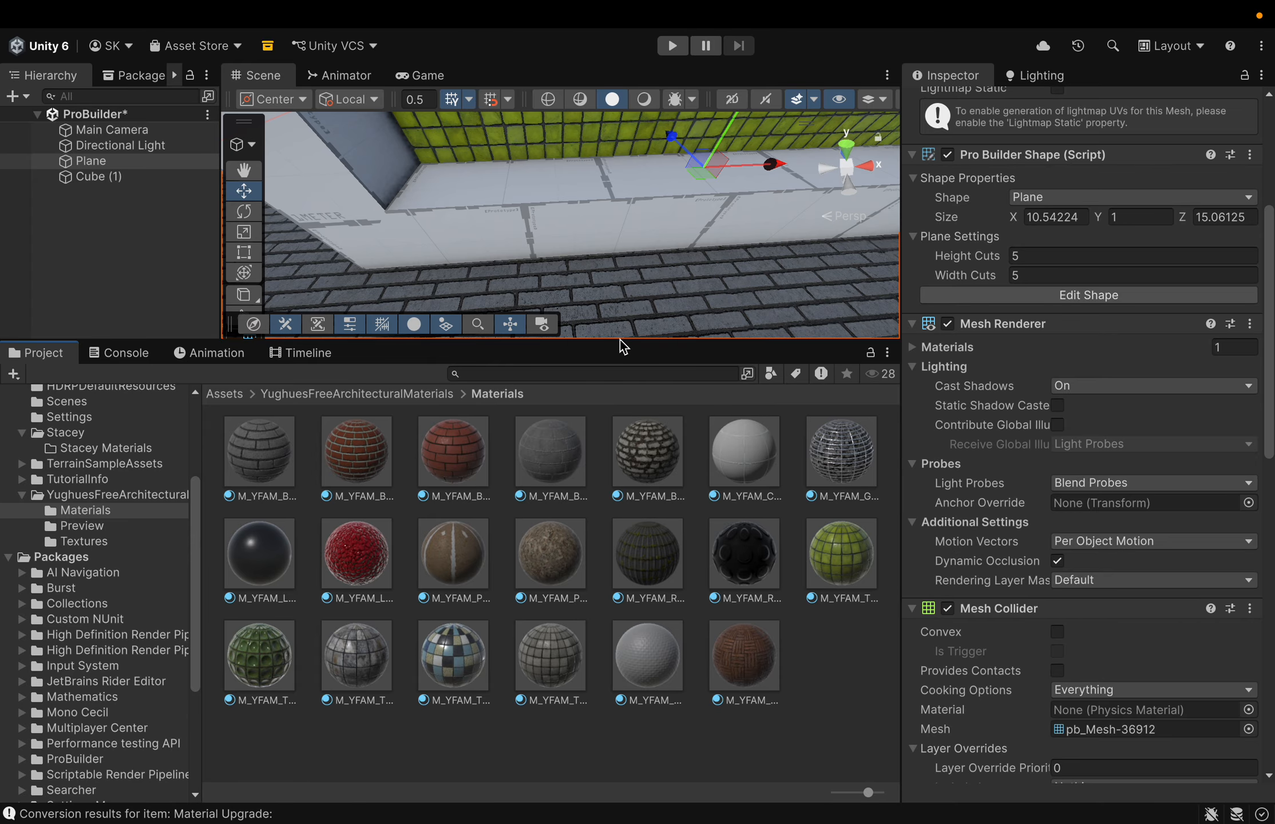
Step: Enlarge the scene view and apply the red brick material with dark joints to the rest of the house-shaped cube
{"action": "left_click_drag", "start_coordinate": [624, 349], "coordinate": [624, 617]}
{"action": "scroll", "coordinate": [560, 344], "scroll_direction": "down", "scroll_amount": 10}
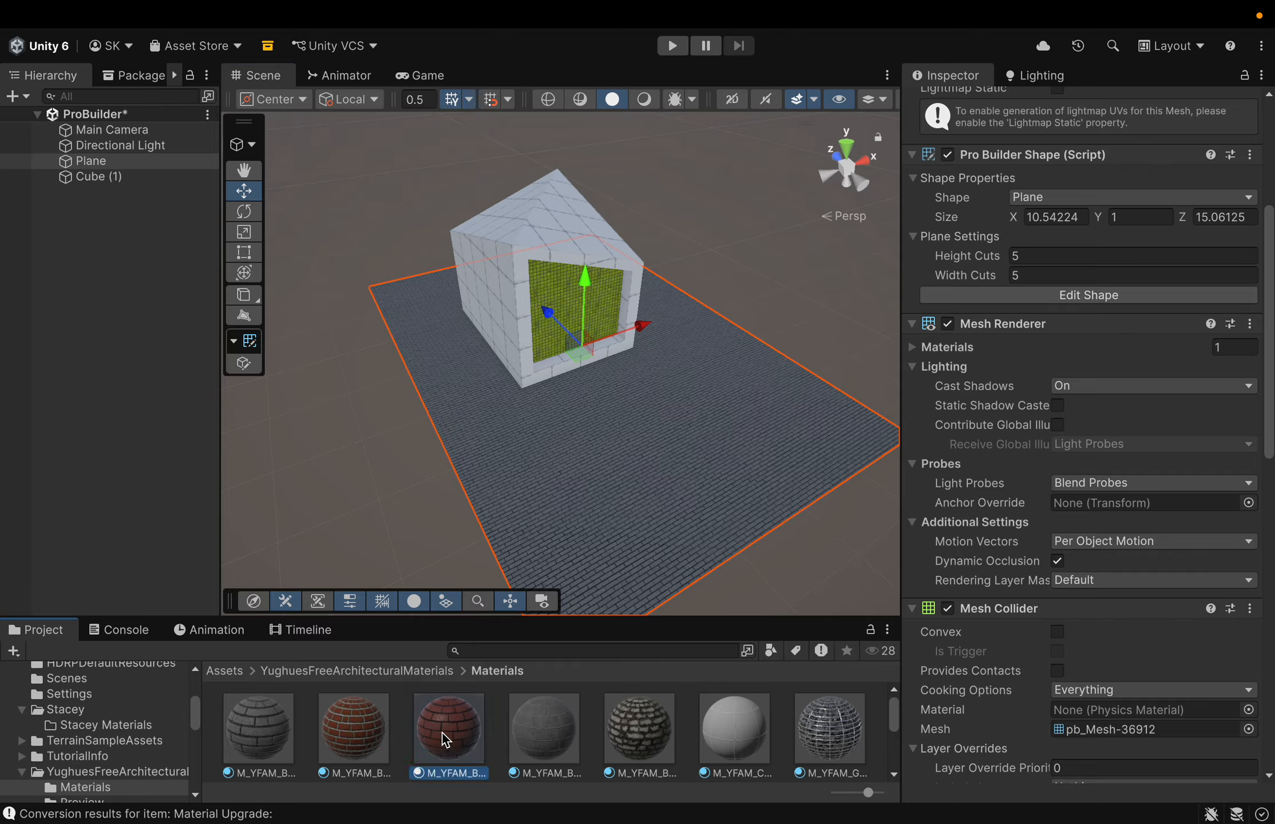
{"action": "left_click_drag", "start_coordinate": [442, 732], "coordinate": [486, 309]}
{"action": "scroll", "coordinate": [548, 425], "scroll_direction": "up", "scroll_amount": 3}
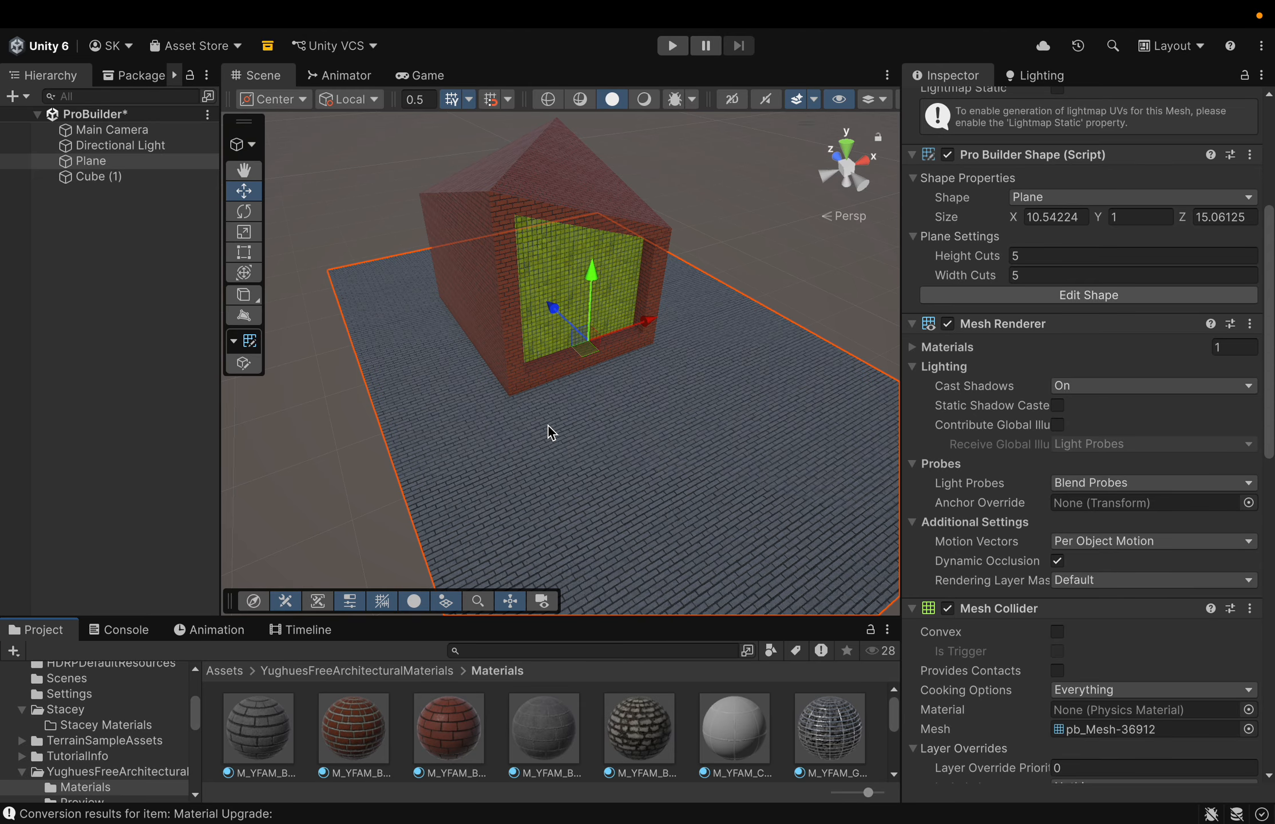
Step: Create a folder named Prefab in the project folder that holds the ProBuilder and Terrain Tools scenes
{"action": "left_click", "coordinate": [106, 176]}
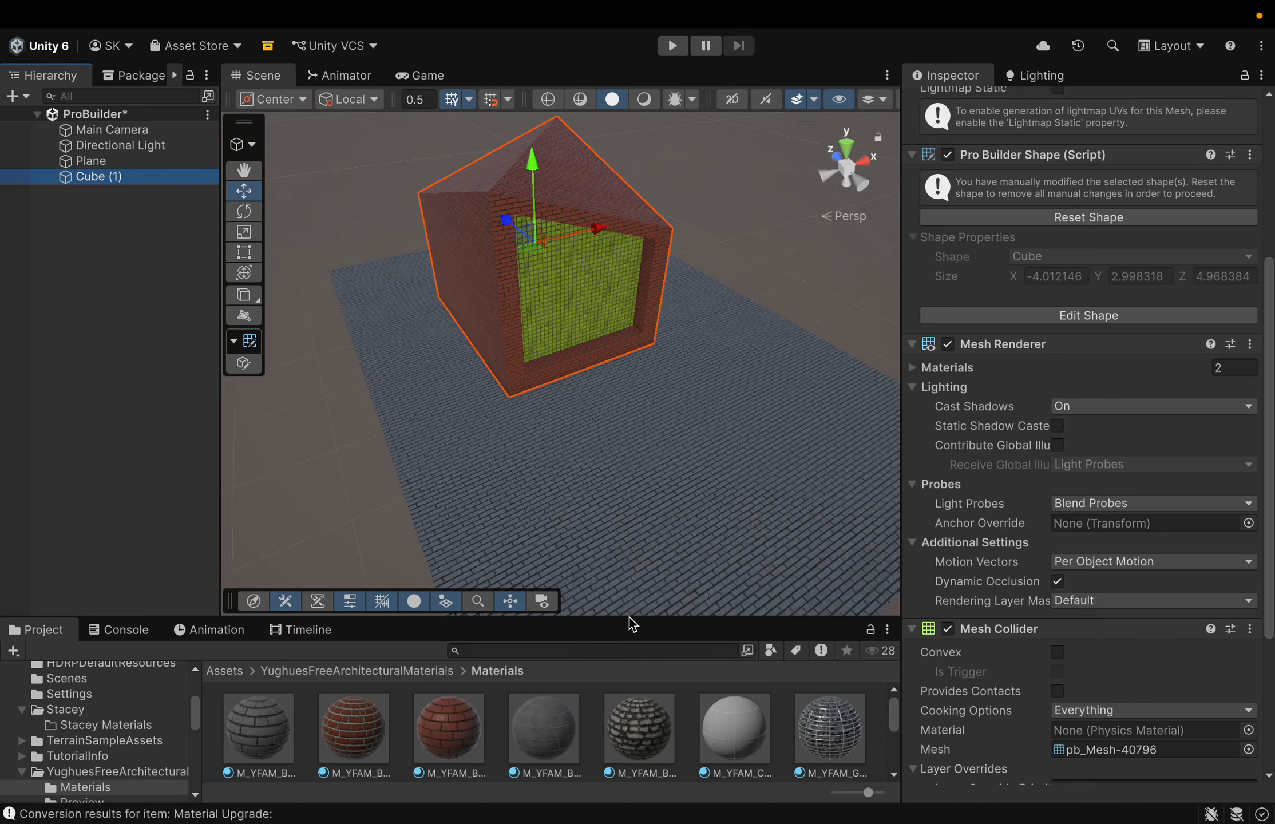
{"action": "left_click_drag", "start_coordinate": [632, 618], "coordinate": [627, 438]}
{"action": "scroll", "coordinate": [85, 586], "scroll_direction": "up", "scroll_amount": 1}
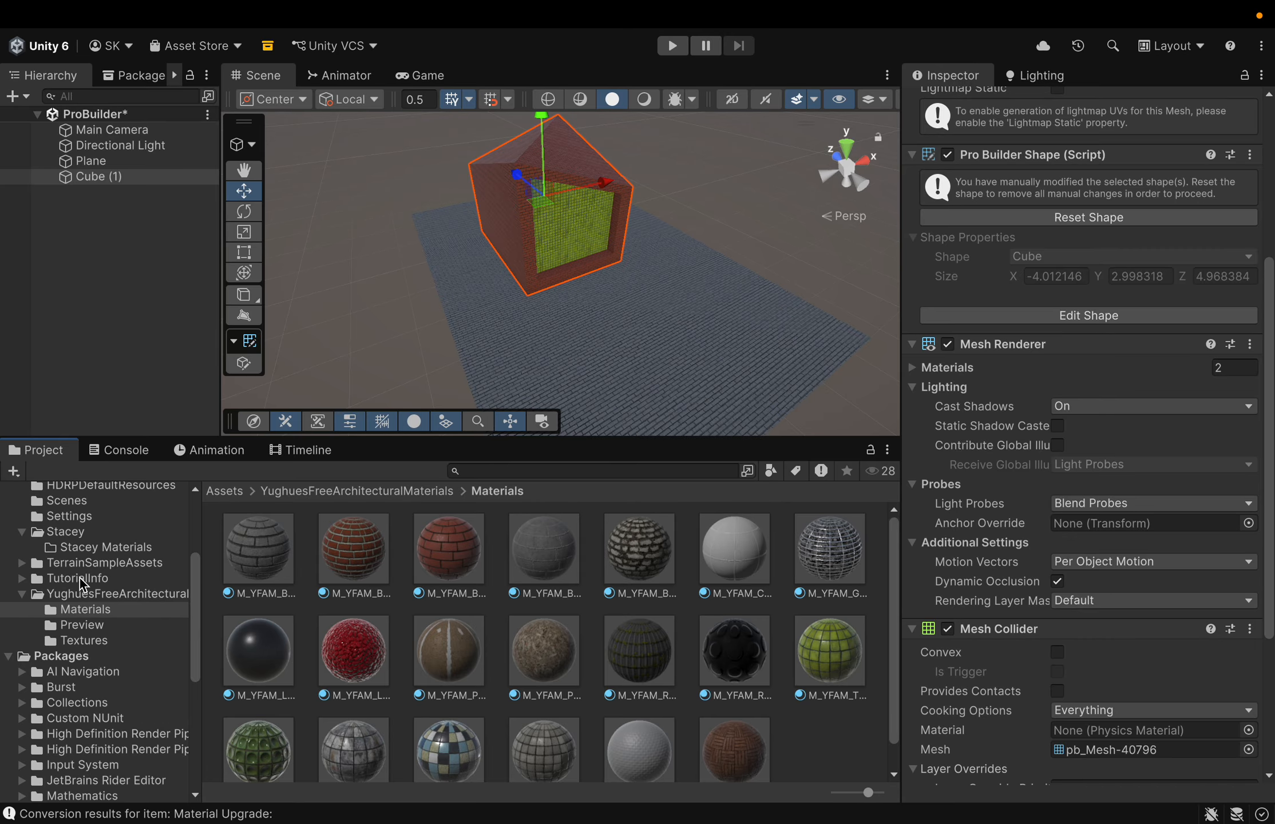
{"action": "left_click", "coordinate": [90, 535]}
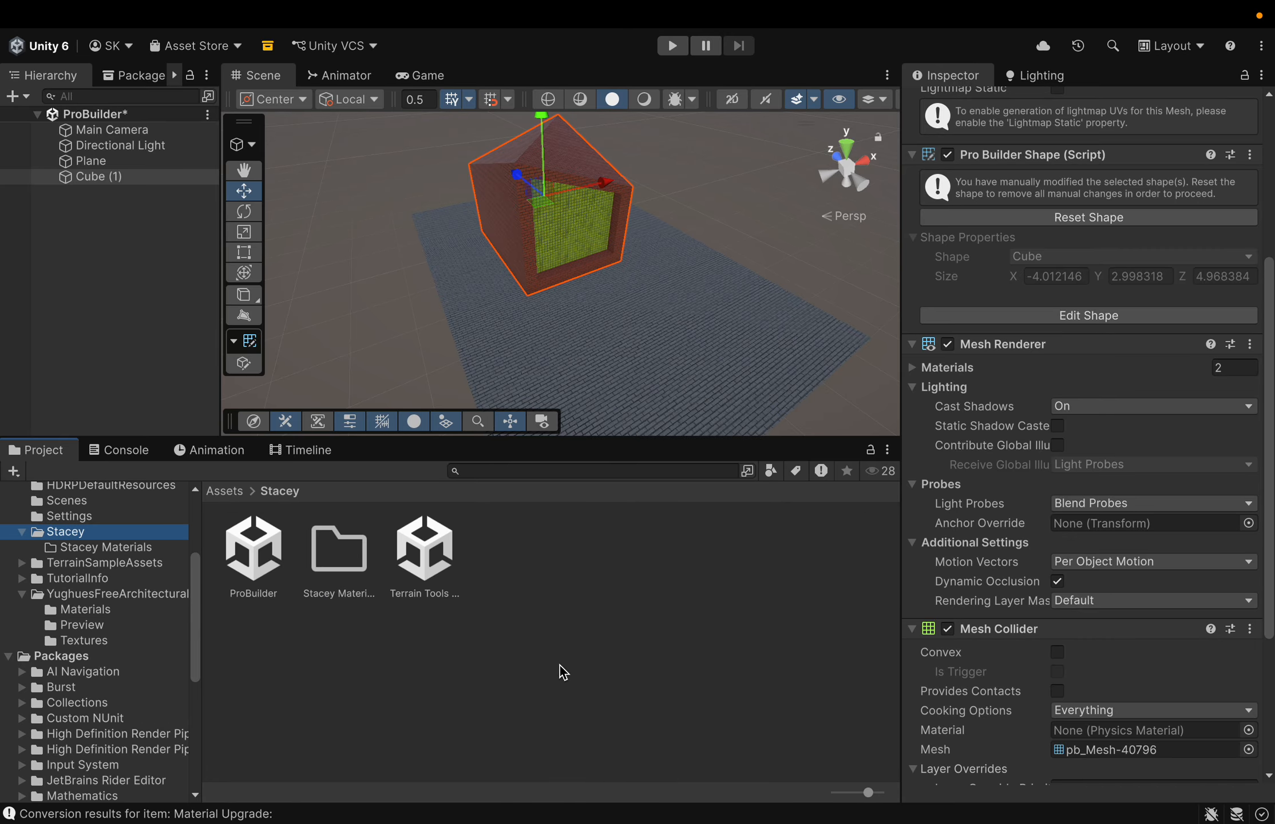
{"action": "right_click", "coordinate": [570, 560]}
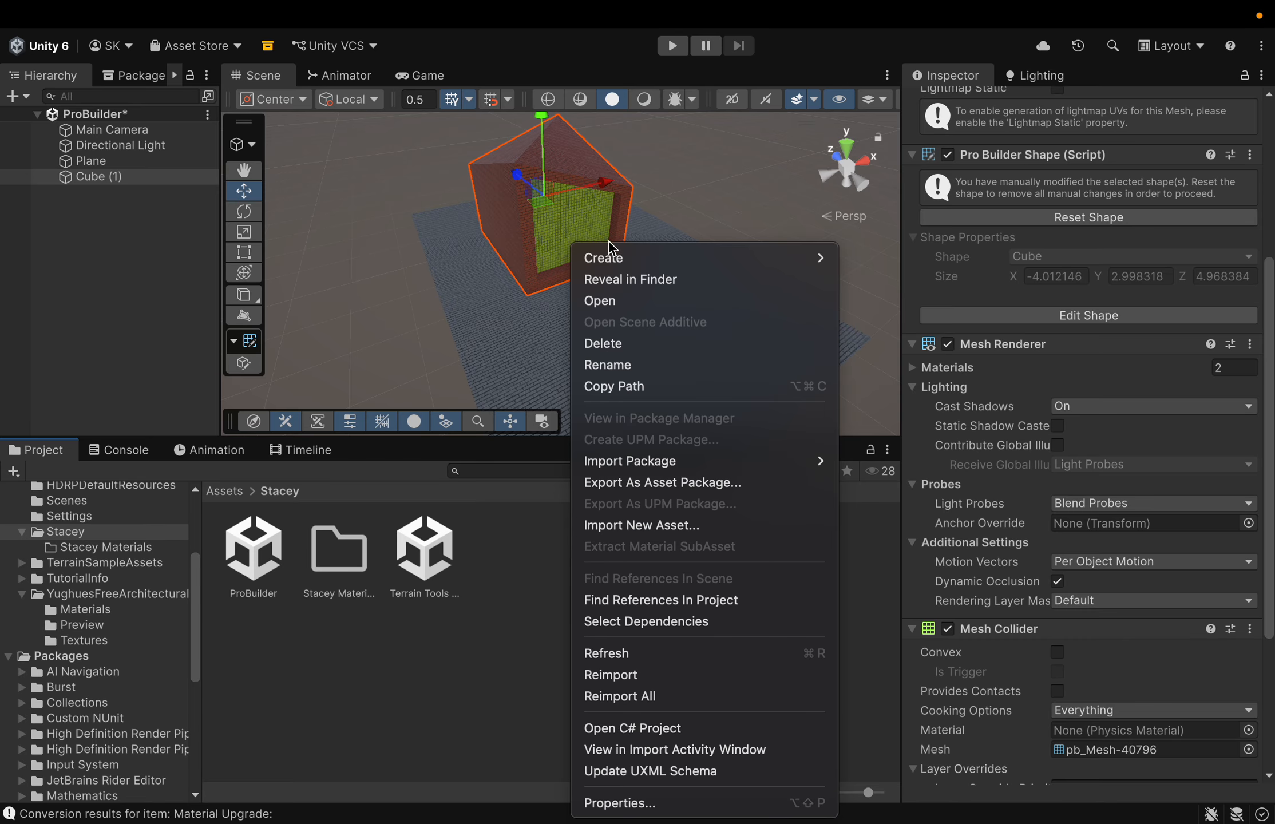
{"action": "mouse_move", "coordinate": [613, 261]}
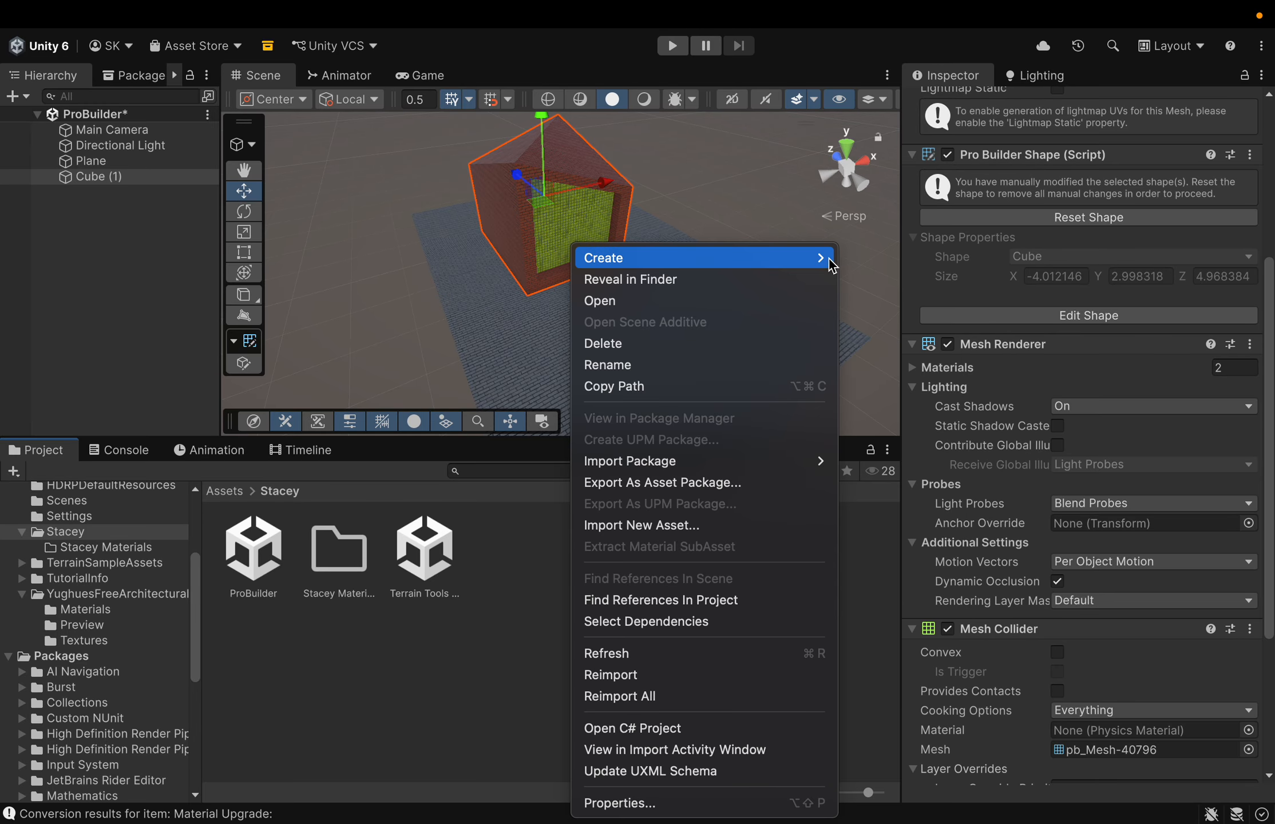
{"action": "left_click", "coordinate": [867, 183]}
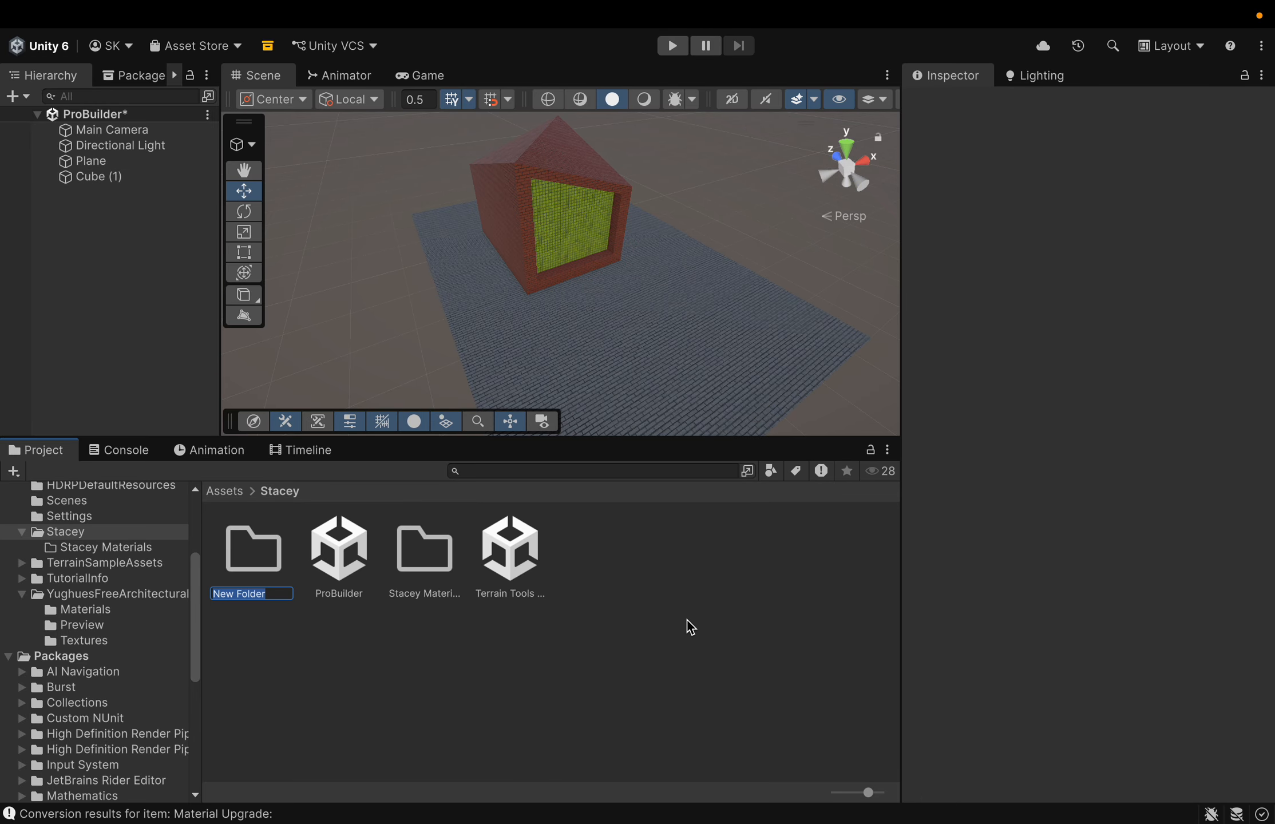
{"action": "key", "text": "BackSpace"}
{"action": "type", "text": "Prefab"}
{"action": "key", "text": "Return"}
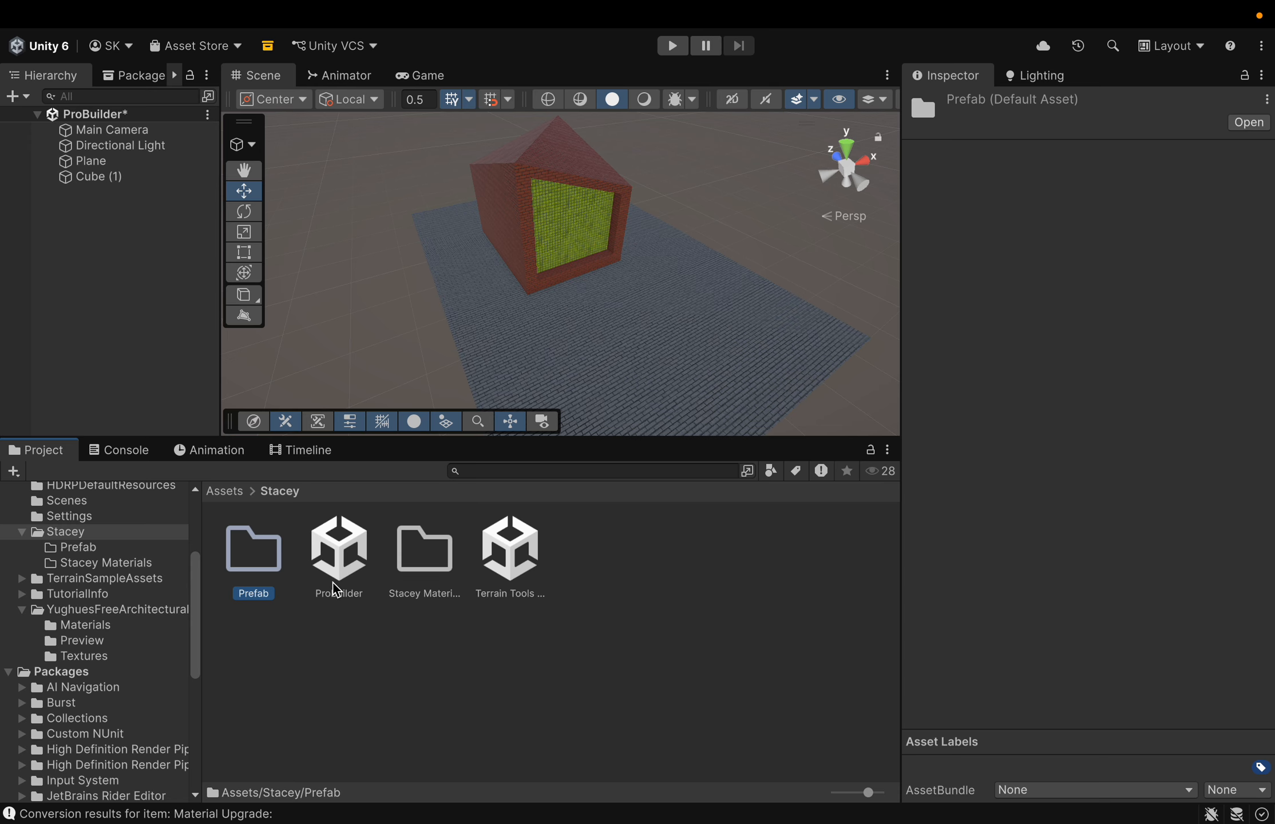
Step: Open the Prefab folder and rename the house-shaped Cube (1) object as small building
{"action": "double_click", "coordinate": [262, 554]}
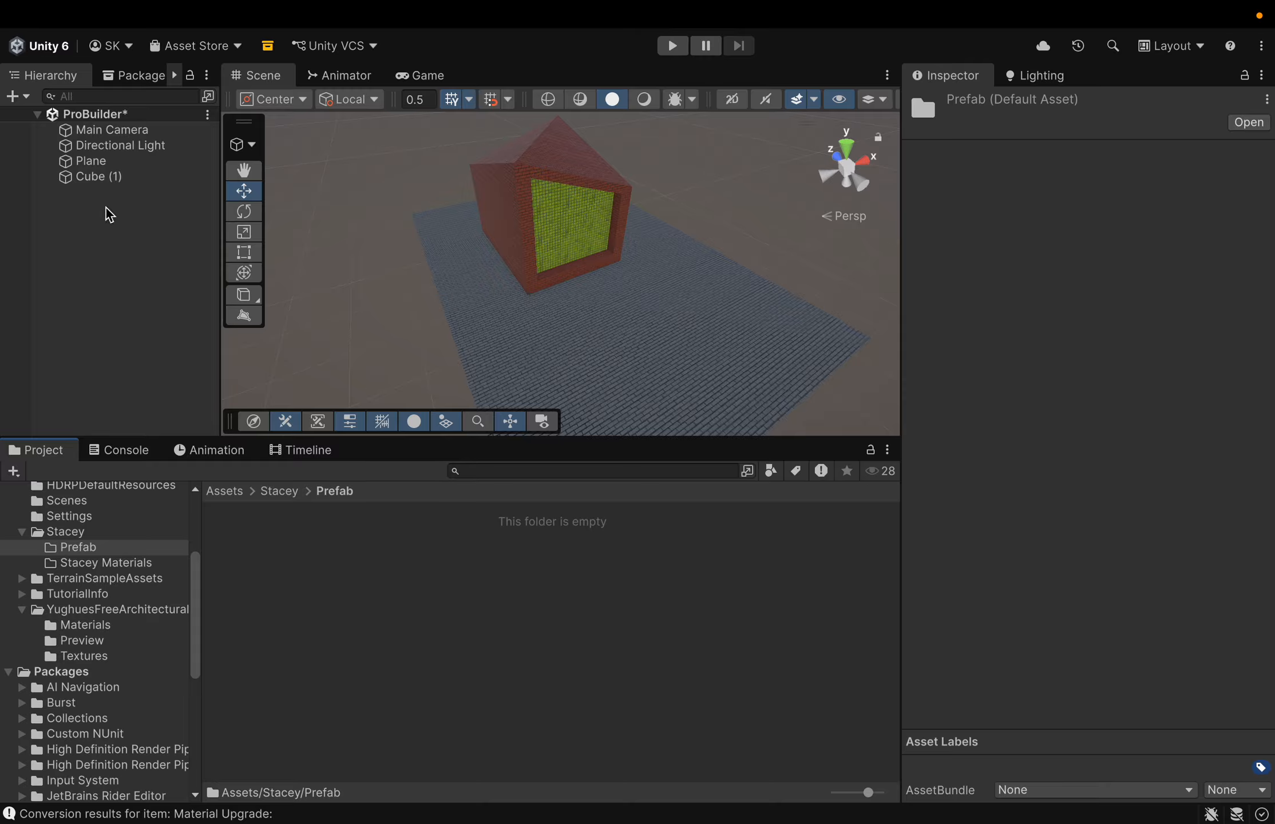
{"action": "double_click", "coordinate": [93, 183]}
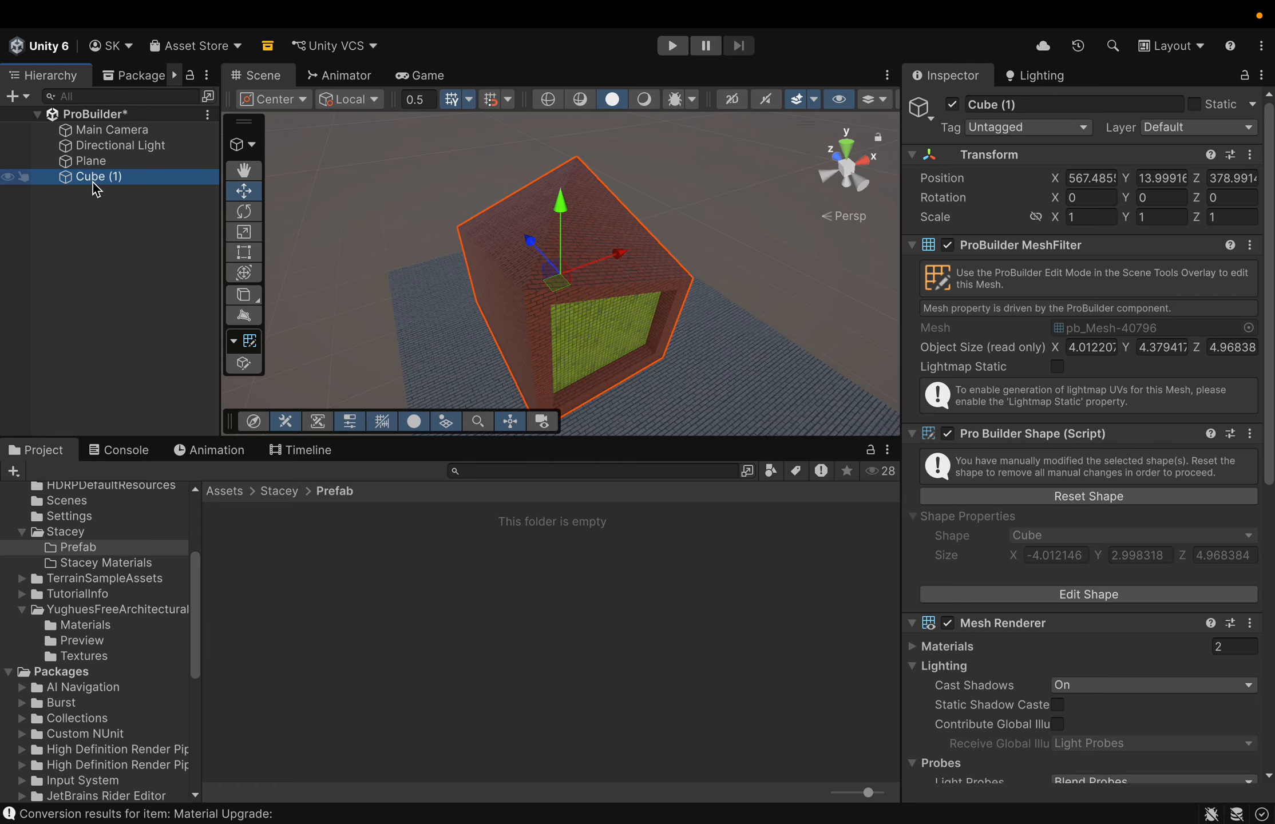
{"action": "left_click", "coordinate": [106, 179]}
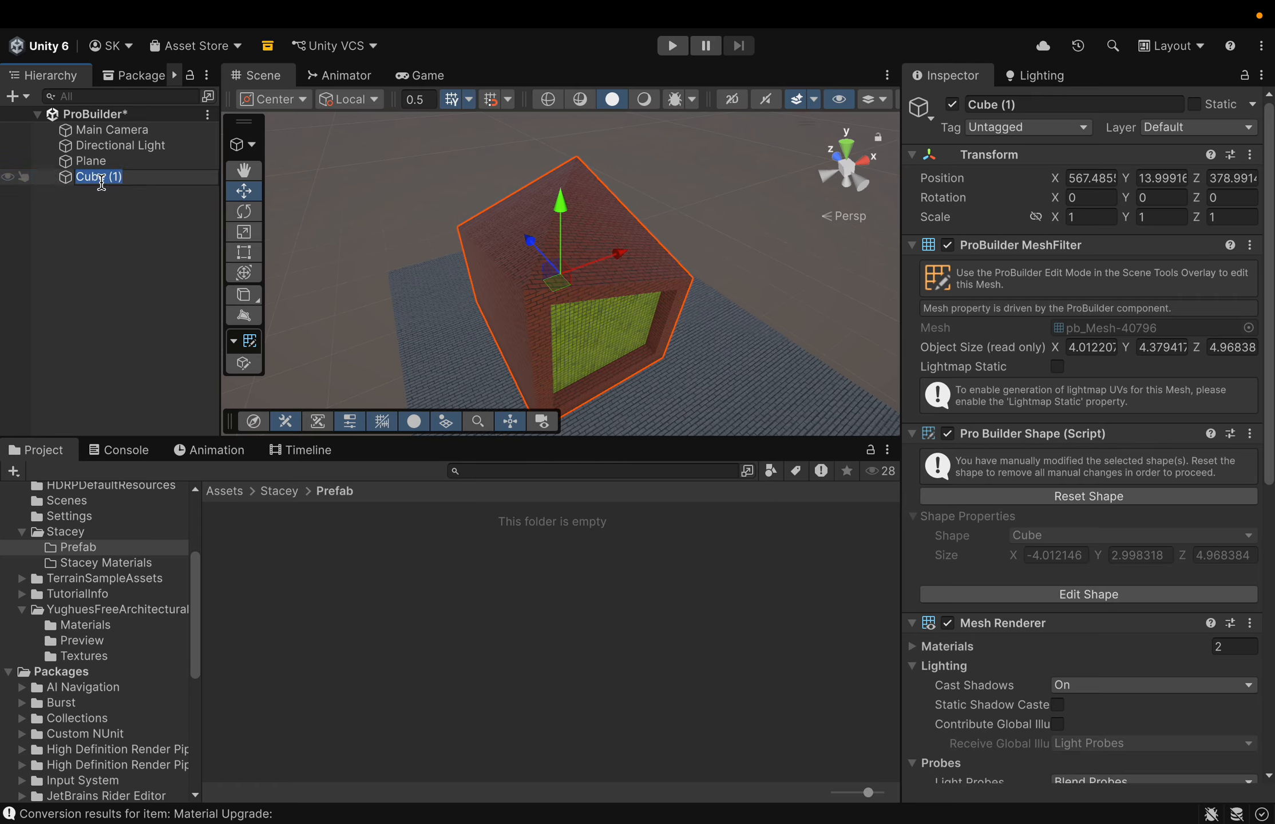
{"action": "type", "text": "small building"}
{"action": "key", "text": "Return"}
{"action": "left_click", "coordinate": [152, 321]}
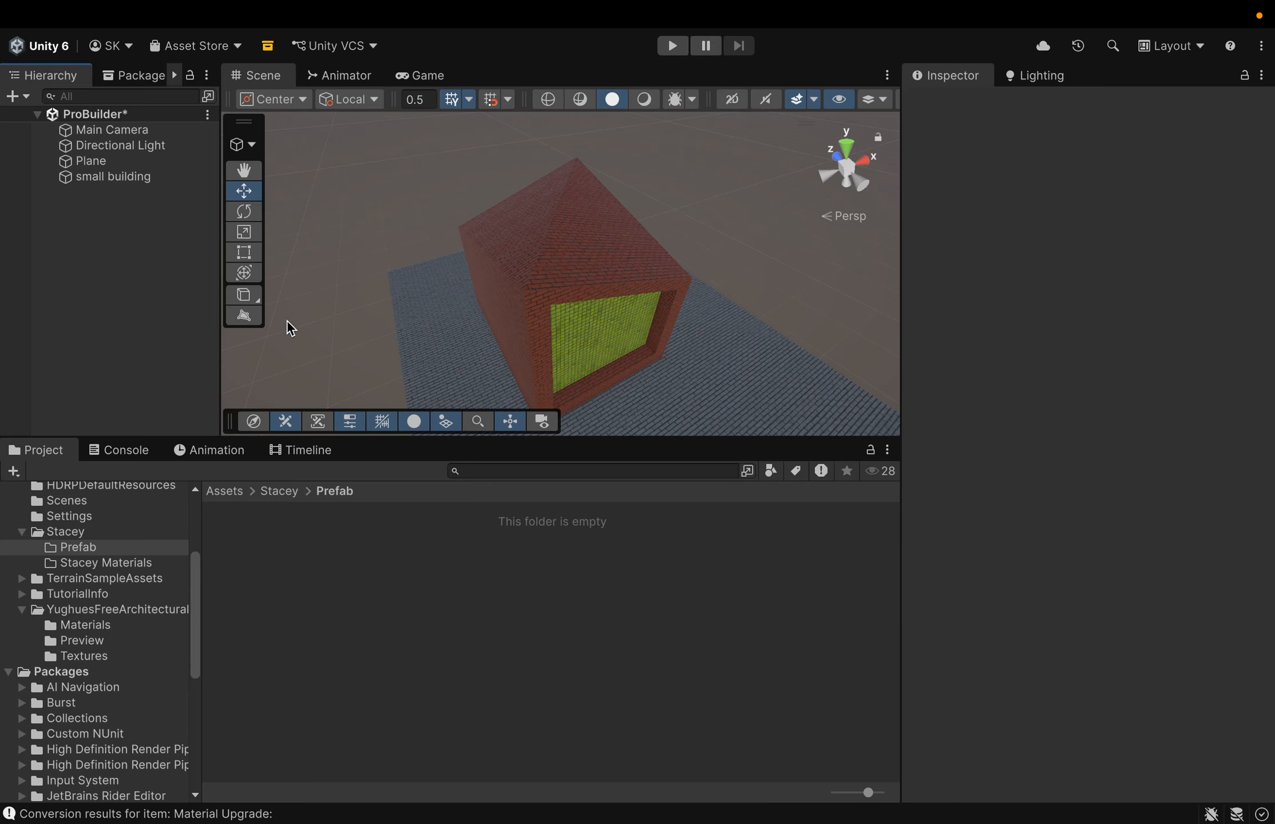
Step: Save small building as a prefab in the Prefab folder and place two instances of it beside the original house
{"action": "left_click", "coordinate": [69, 179]}
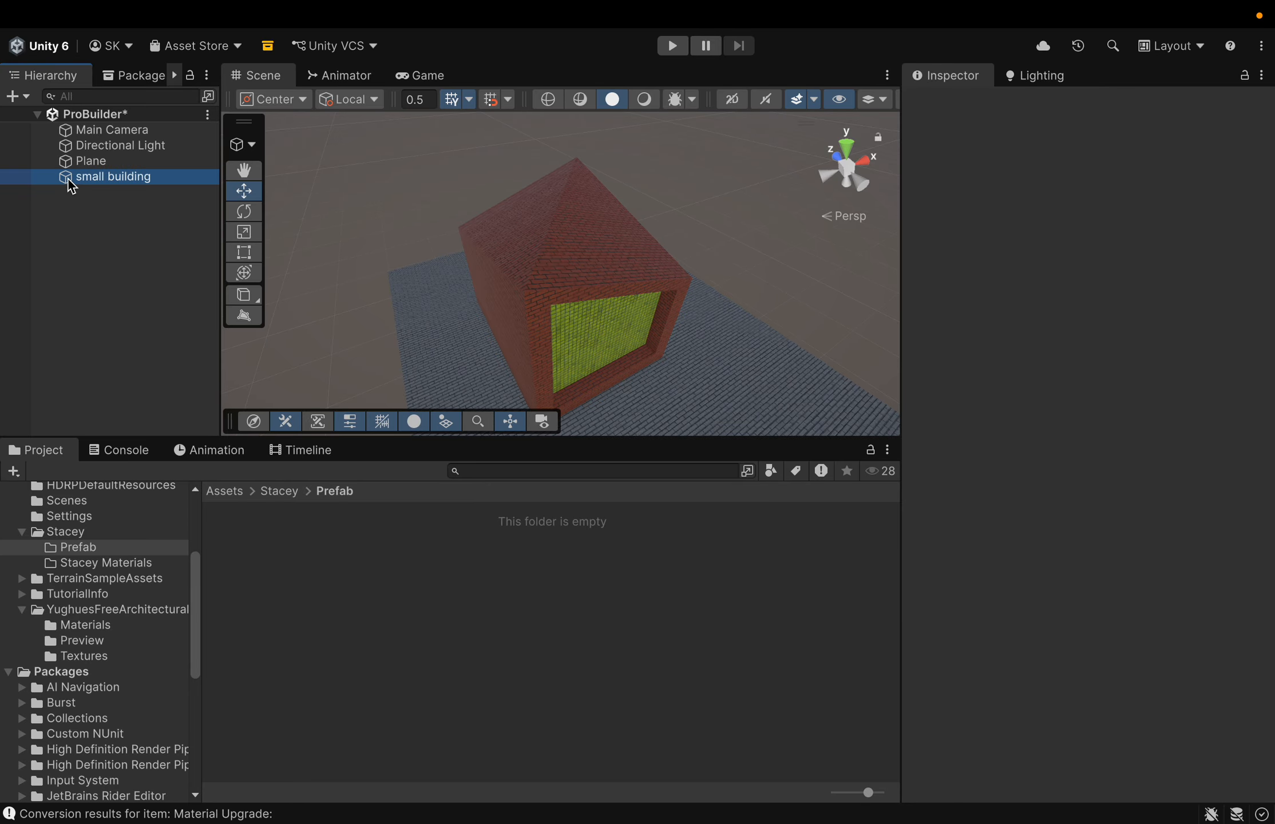
{"action": "left_click_drag", "start_coordinate": [68, 179], "coordinate": [403, 614]}
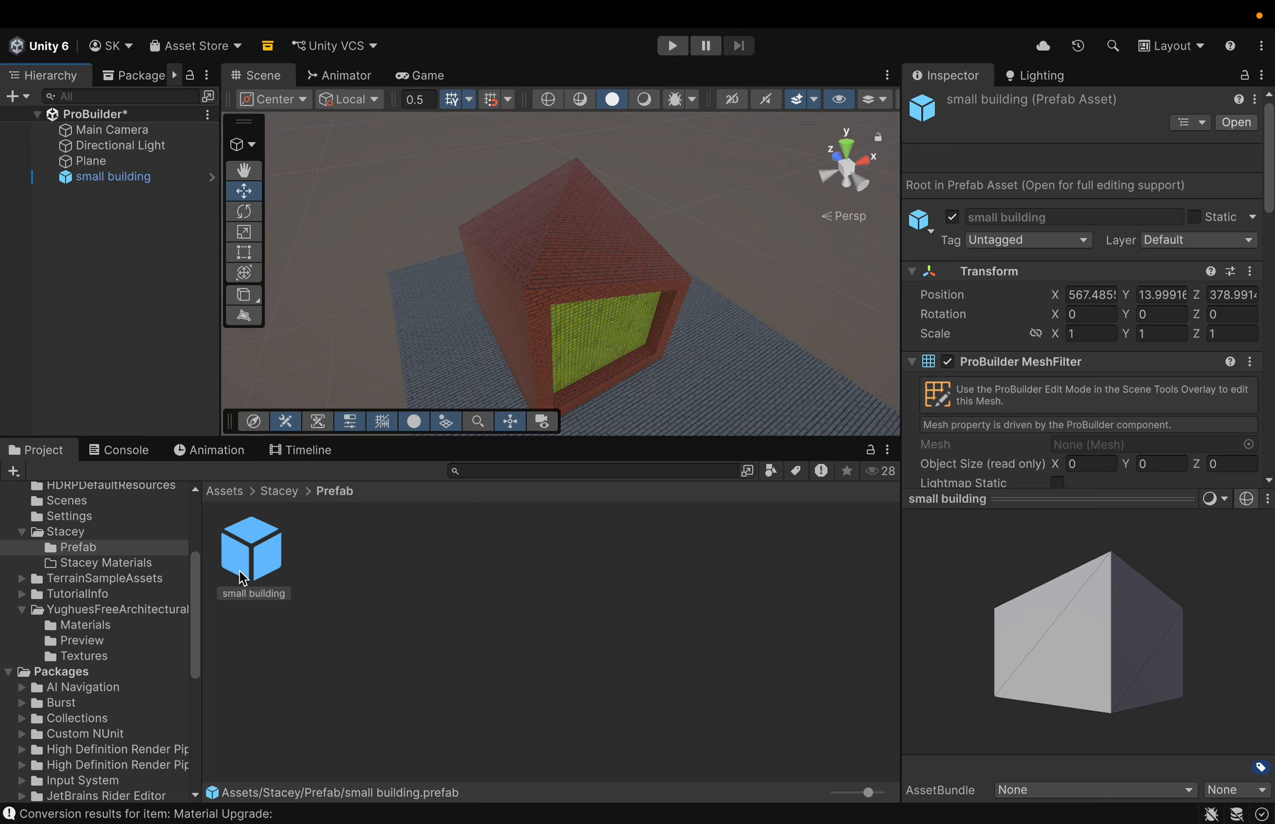
{"action": "left_click_drag", "start_coordinate": [242, 578], "coordinate": [424, 274]}
{"action": "left_click_drag", "start_coordinate": [269, 559], "coordinate": [740, 360]}
Step: List all prefabs in the project and inspect the small building prefab among them
{"action": "scroll", "coordinate": [108, 601], "scroll_direction": "up", "scroll_amount": 5}
{"action": "left_click", "coordinate": [76, 598]}
{"action": "scroll", "coordinate": [643, 670], "scroll_direction": "down", "scroll_amount": 8}
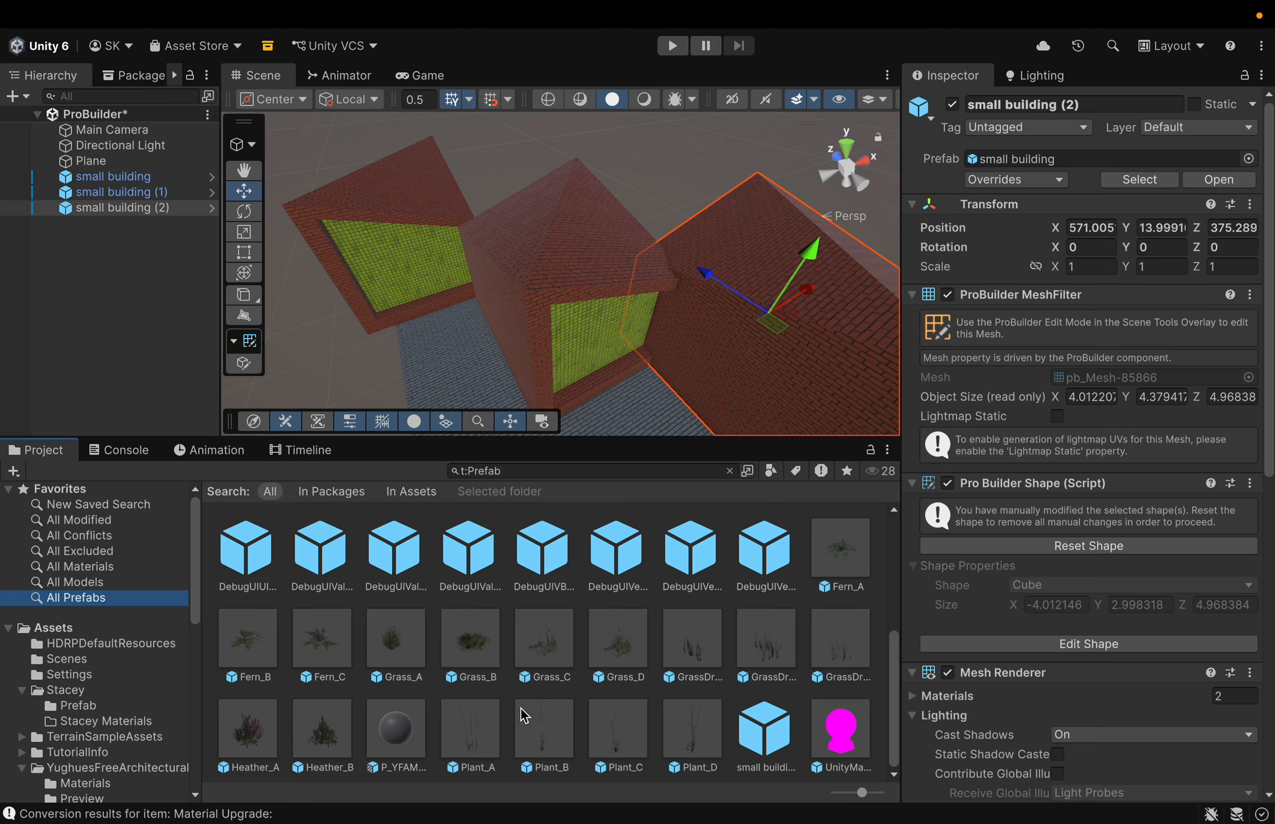
{"action": "left_click", "coordinate": [766, 742]}
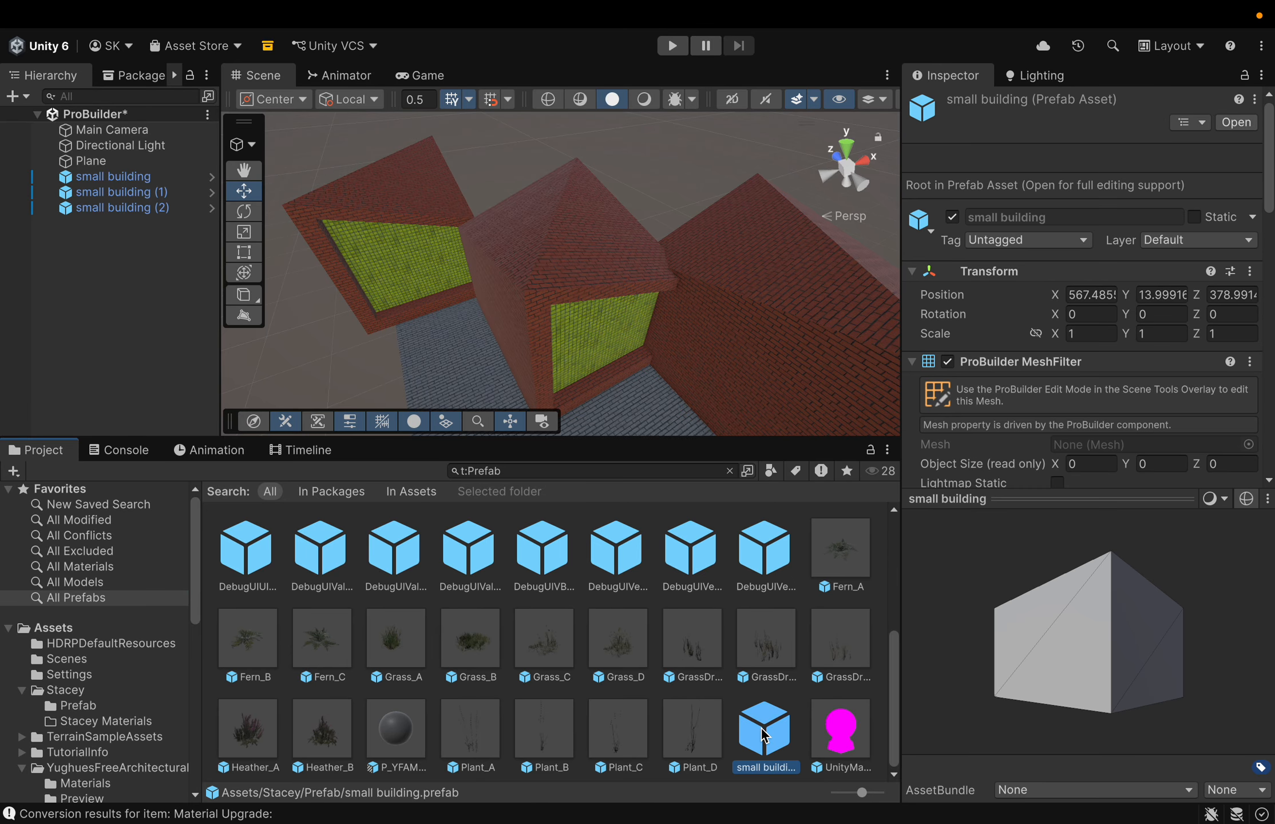
{"action": "mouse_move", "coordinate": [766, 741]}
{"action": "left_mouse_down"}
{"action": "mouse_move", "coordinate": [335, 370]}
{"action": "mouse_move", "coordinate": [728, 738]}
{"action": "mouse_move", "coordinate": [769, 755]}
{"action": "mouse_move", "coordinate": [760, 741]}
{"action": "left_mouse_up"}
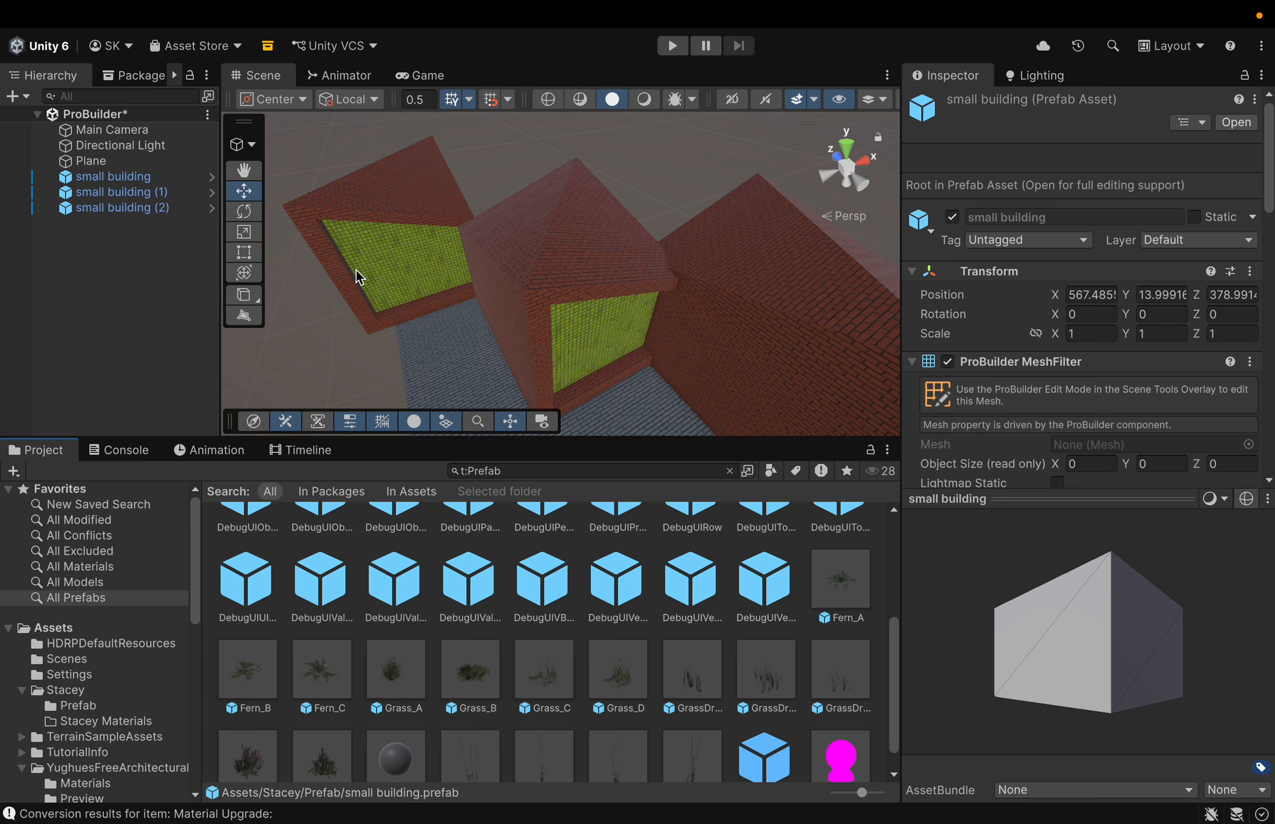
{"action": "scroll", "coordinate": [435, 313], "scroll_direction": "down", "scroll_amount": 2}
{"action": "scroll", "coordinate": [434, 313], "scroll_direction": "up", "scroll_amount": 2}
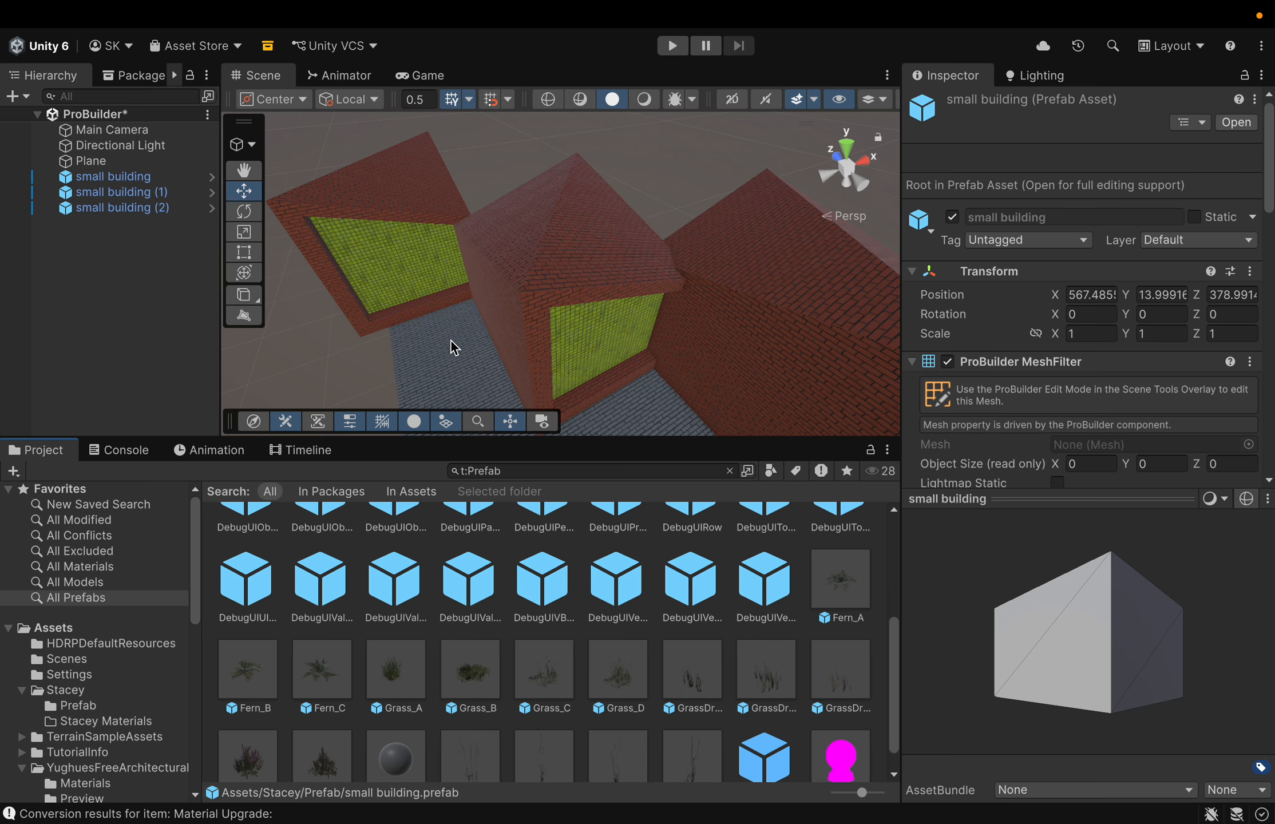
Step: Enlarge the scene view and delete all three small building objects from the scene
{"action": "left_click_drag", "start_coordinate": [642, 440], "coordinate": [657, 485]}
{"action": "left_click_drag", "start_coordinate": [656, 485], "coordinate": [656, 676]}
{"action": "left_click", "coordinate": [113, 176]}
{"action": "left_click", "coordinate": [122, 207], "text": "shift"}
{"action": "key", "text": "super+BackSpace"}
Step: Draw a new ProBuilder cube on the plane, about 3.75 by 3.5 by 4.14 units
{"action": "left_click", "coordinate": [244, 295]}
{"action": "left_click_drag", "start_coordinate": [386, 453], "coordinate": [676, 526]}
{"action": "left_click", "coordinate": [715, 353]}
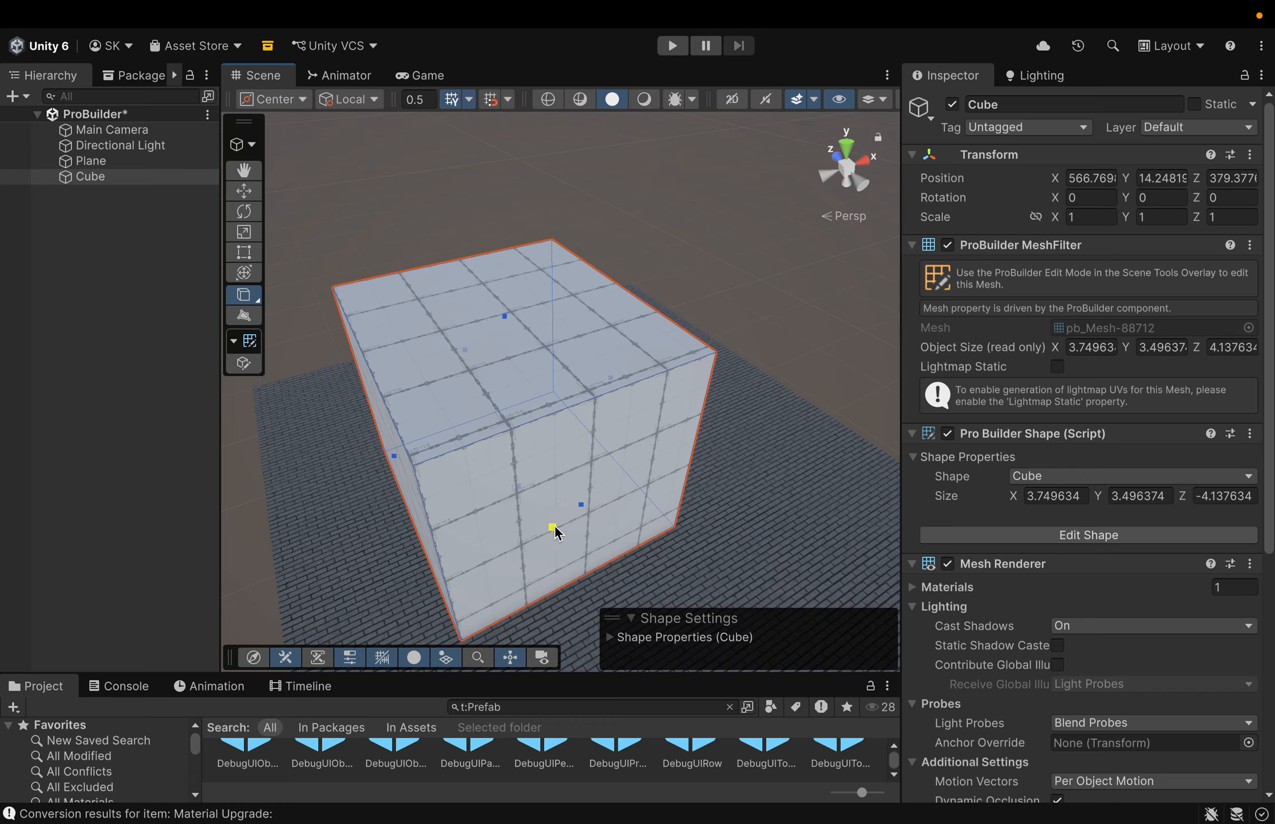
Step: Open ProBuilder's Material Editor and move its window clear of the new cube
{"action": "mouse_move", "coordinate": [395, 7]}
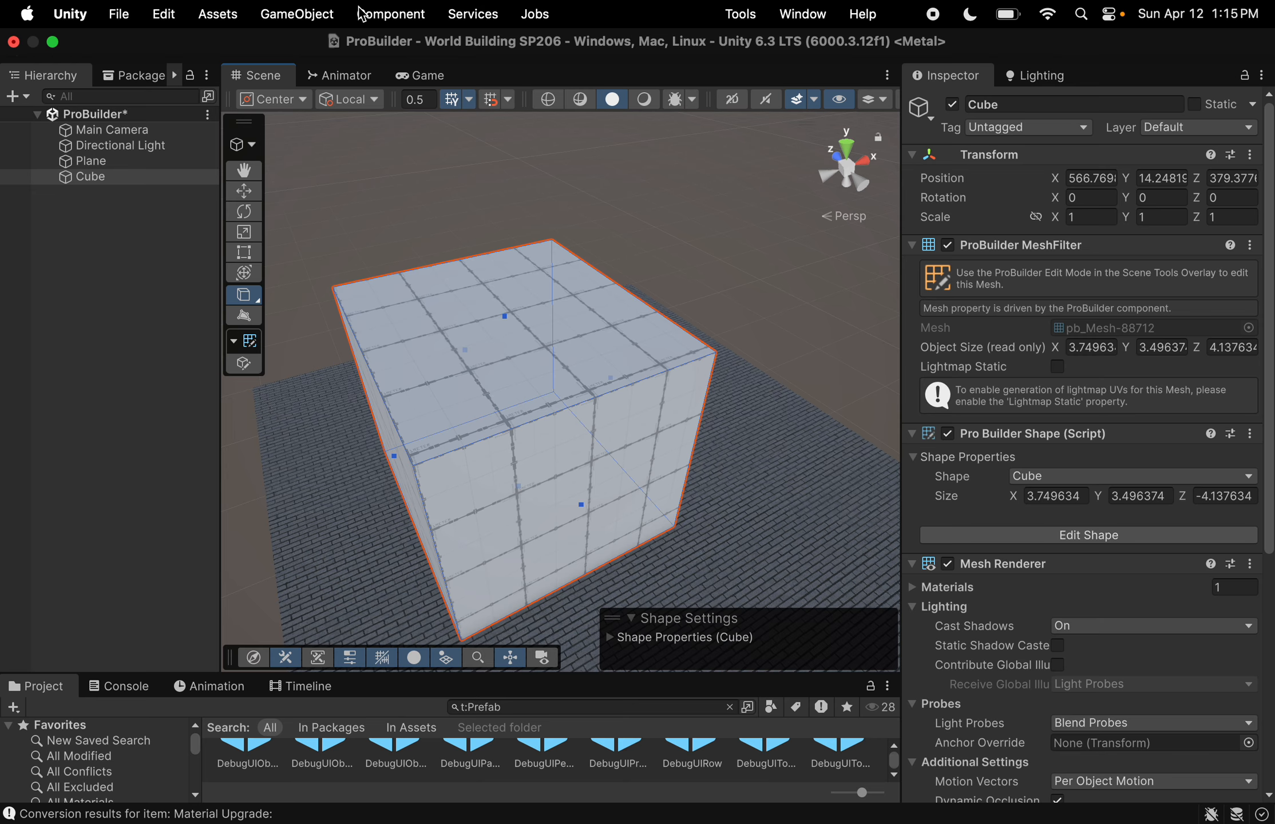
{"action": "left_click", "coordinate": [740, 16]}
{"action": "mouse_move", "coordinate": [761, 44]}
{"action": "mouse_move", "coordinate": [893, 44]}
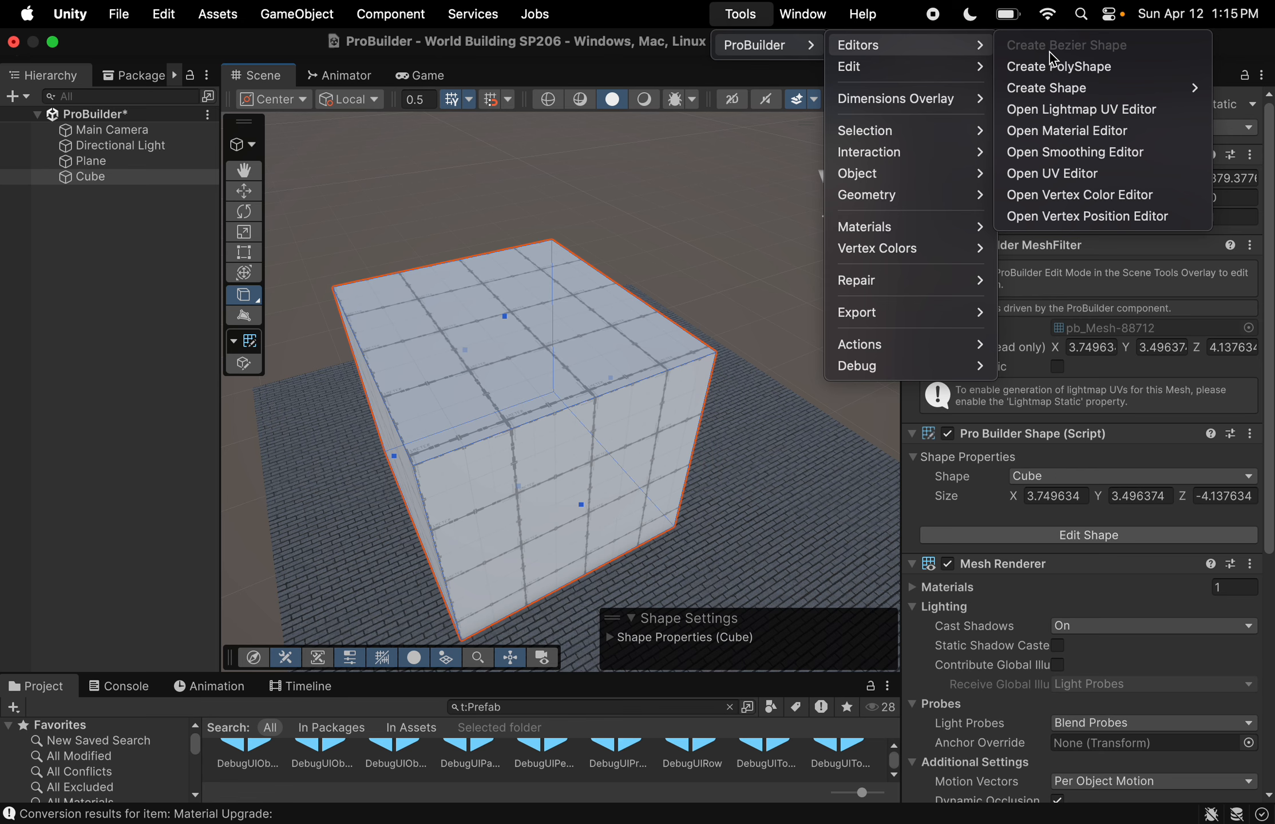
{"action": "left_click", "coordinate": [1068, 130]}
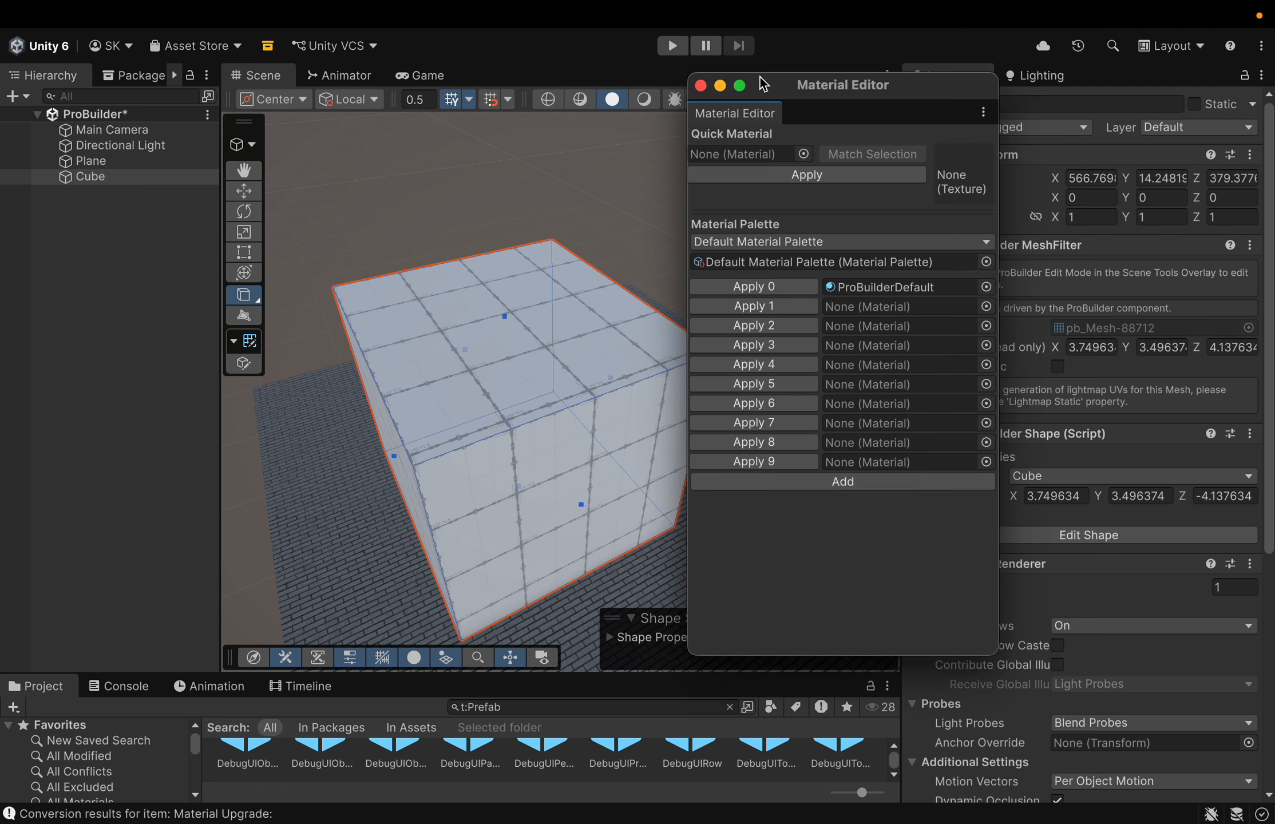
{"action": "left_click_drag", "start_coordinate": [766, 92], "coordinate": [850, 151]}
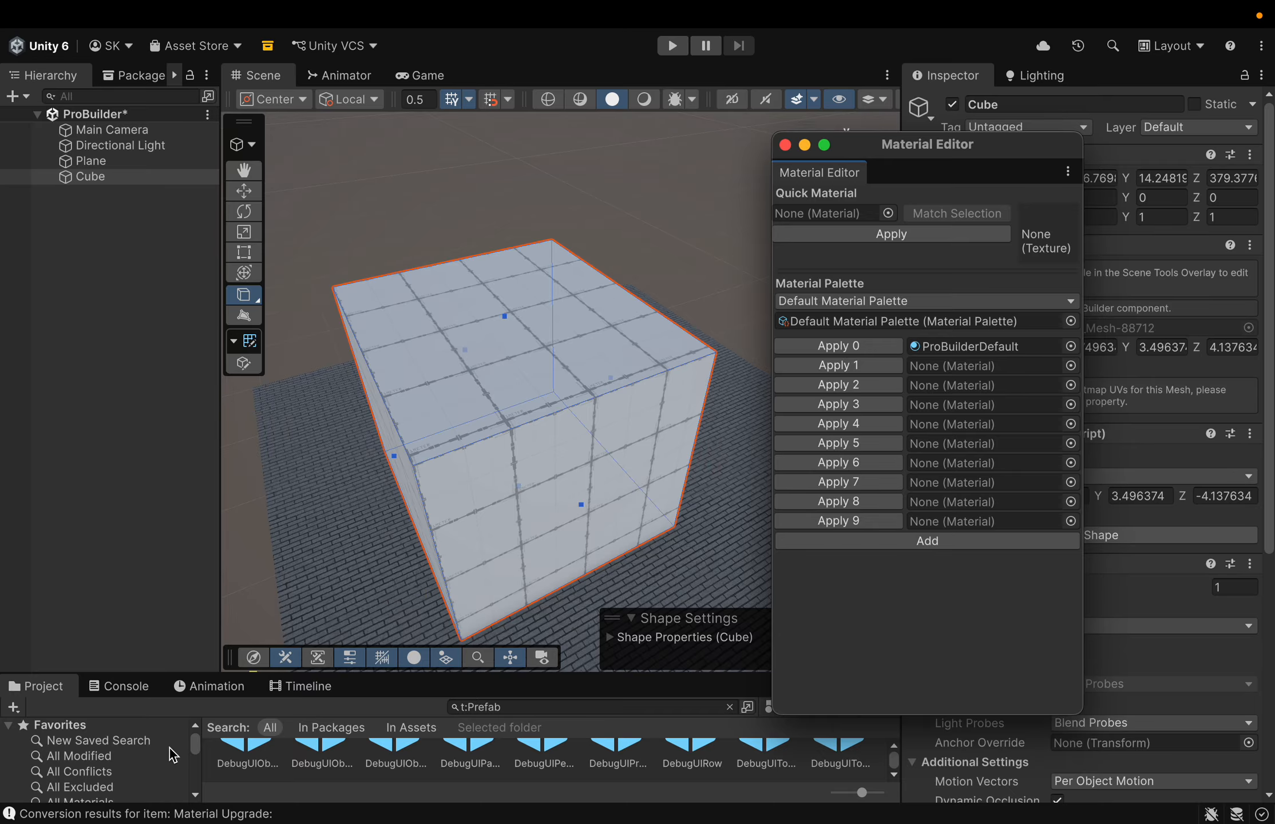
Step: Assign the red lacquered pebble material, M_YFAM_TilesConcave and M_YFAM_TilesPatchwork to material palette slots 1, 2 and 3
{"action": "scroll", "coordinate": [122, 756], "scroll_direction": "down", "scroll_amount": 5}
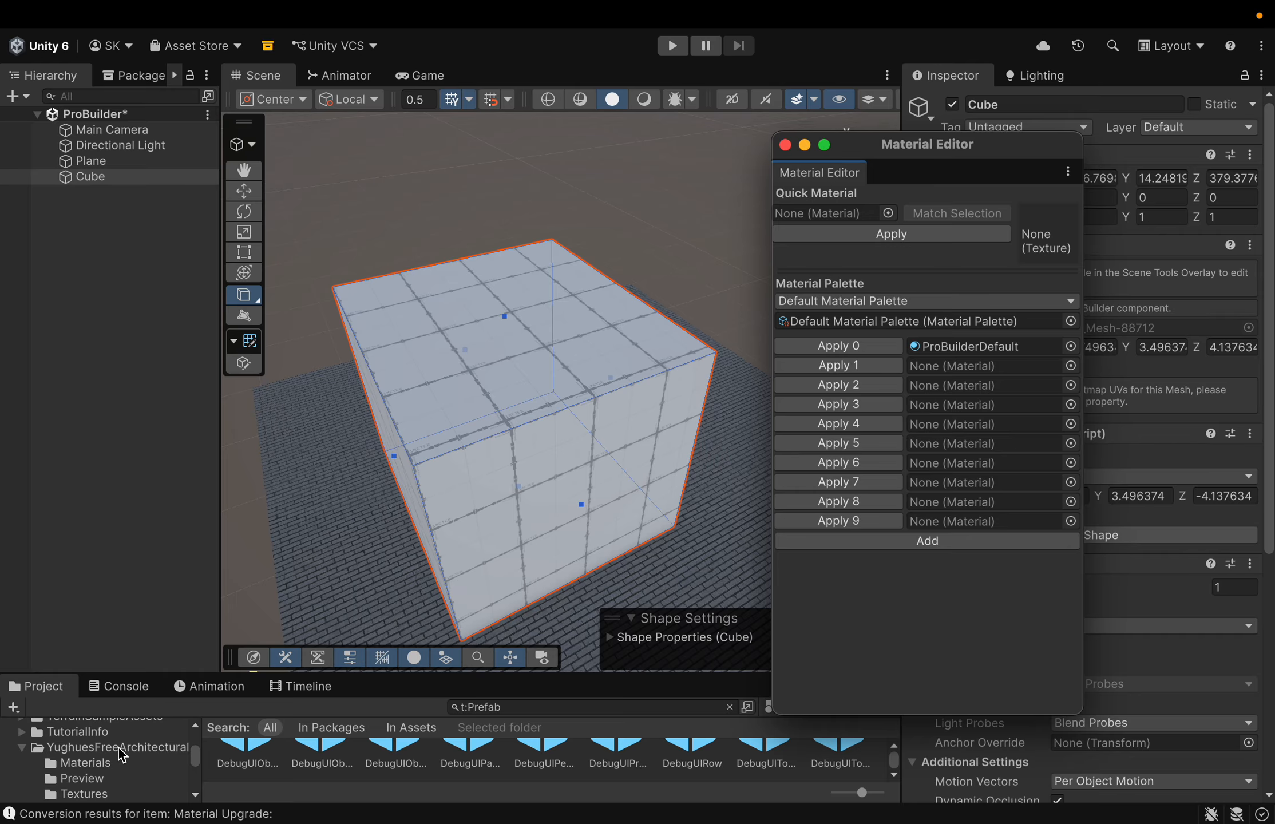
{"action": "left_click", "coordinate": [100, 764]}
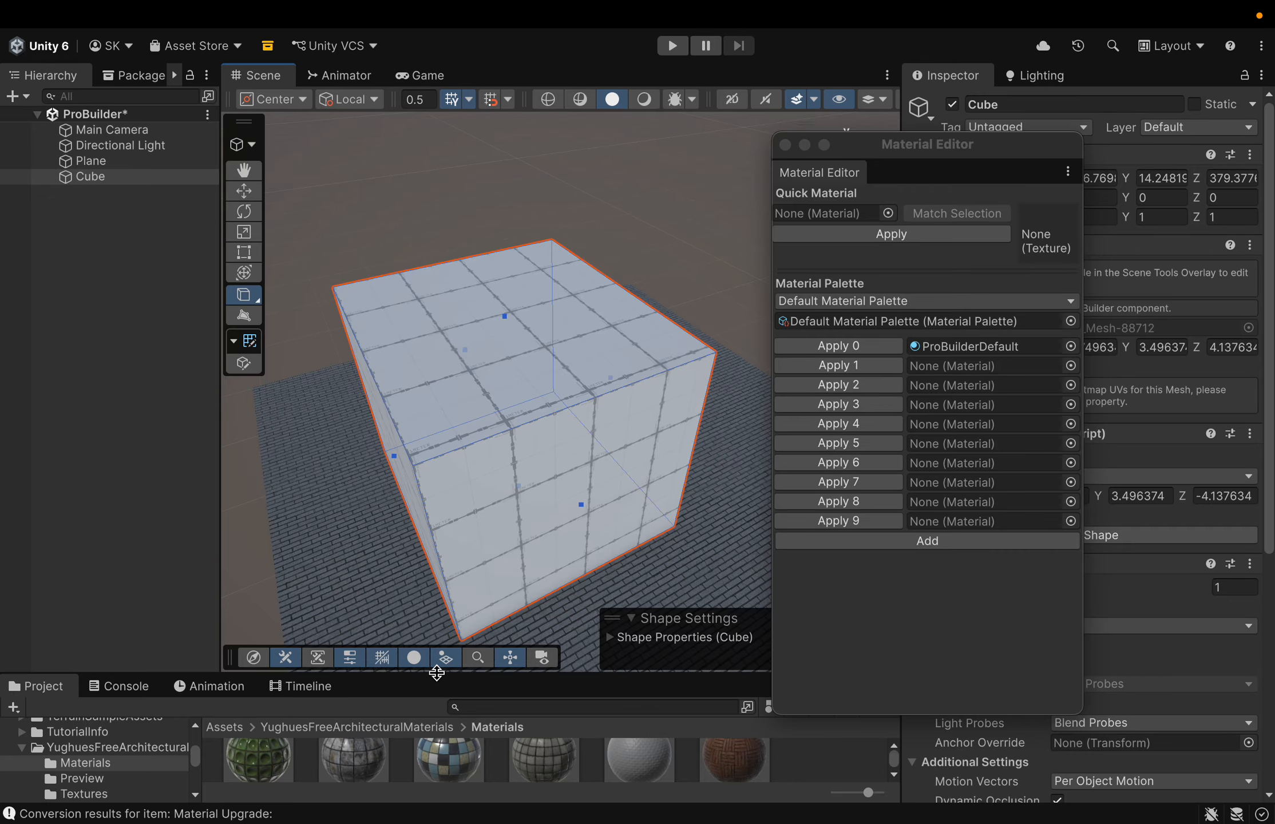
{"action": "left_click_drag", "start_coordinate": [439, 678], "coordinate": [441, 407]}
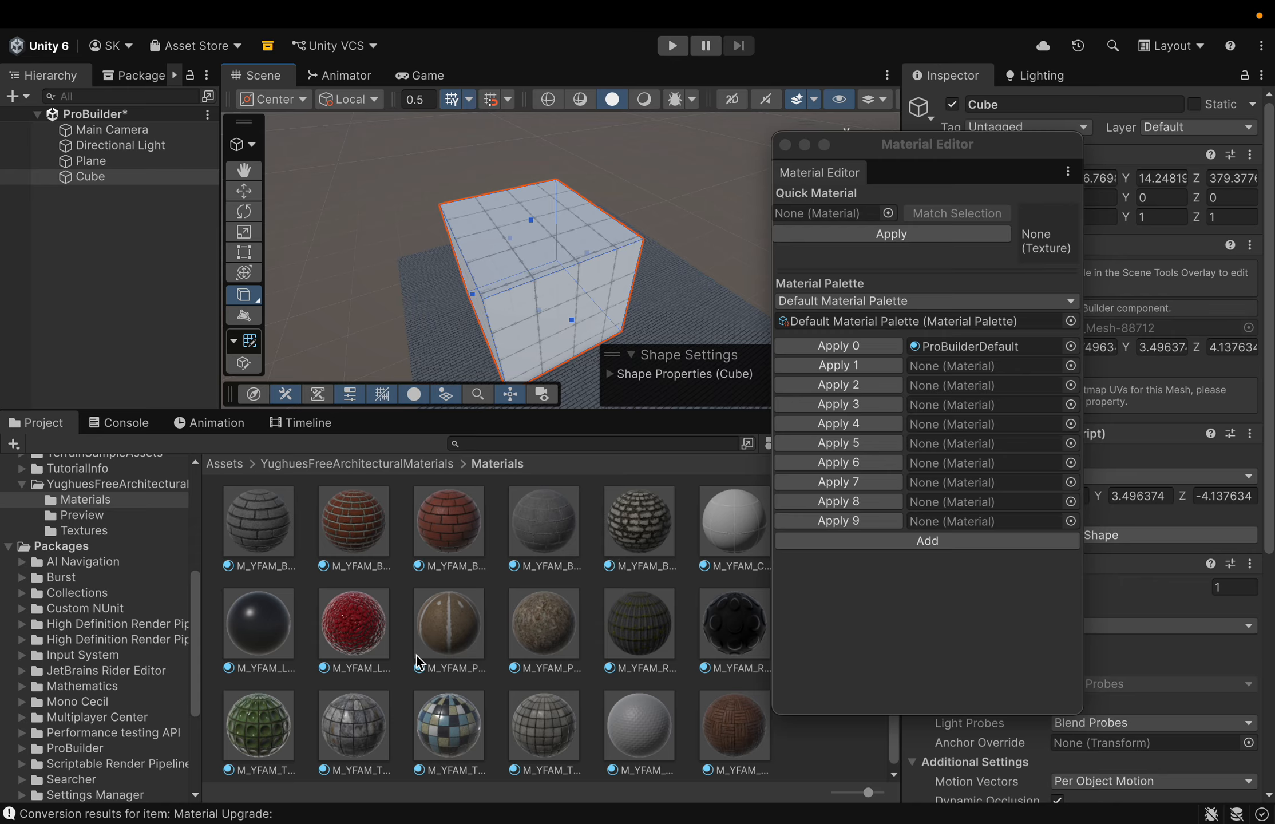
{"action": "left_click_drag", "start_coordinate": [363, 634], "coordinate": [962, 373]}
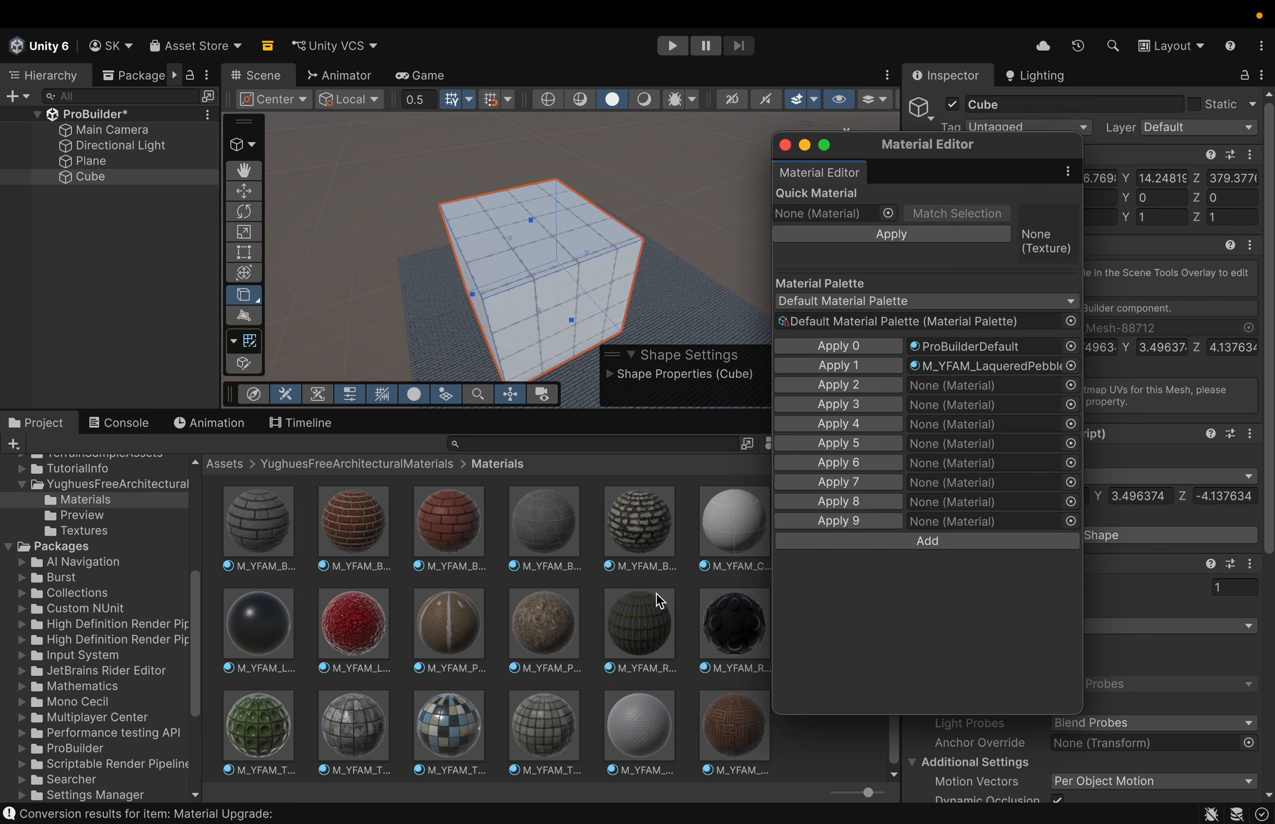
{"action": "left_click_drag", "start_coordinate": [282, 745], "coordinate": [976, 385]}
{"action": "scroll", "coordinate": [449, 725], "scroll_direction": "down", "scroll_amount": 1}
{"action": "left_click_drag", "start_coordinate": [450, 725], "coordinate": [977, 405]}
Step: Switch to ProBuilder face editing and apply the red lacquered pebble material from palette slot 1 to the cube's front face
{"action": "left_click", "coordinate": [237, 144]}
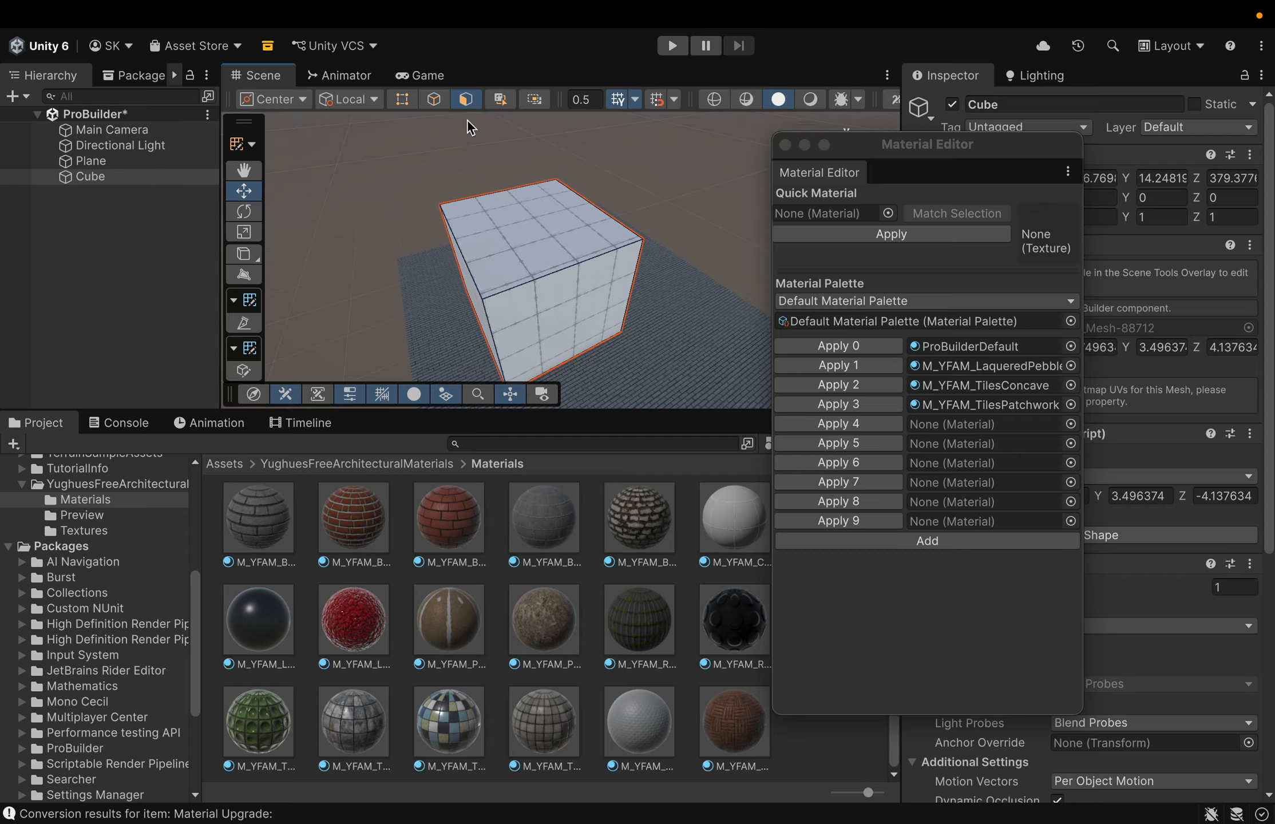
{"action": "left_click", "coordinate": [464, 98]}
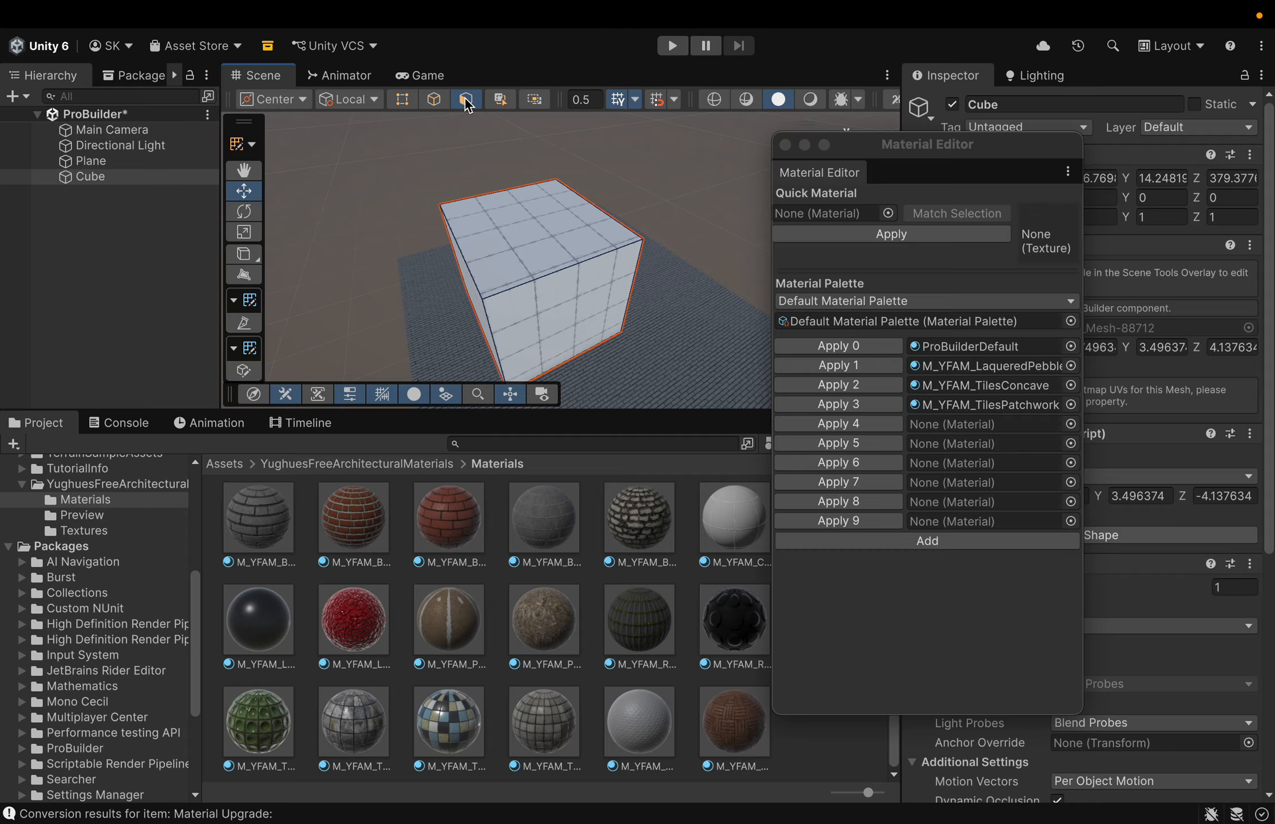
{"action": "left_click", "coordinate": [576, 311]}
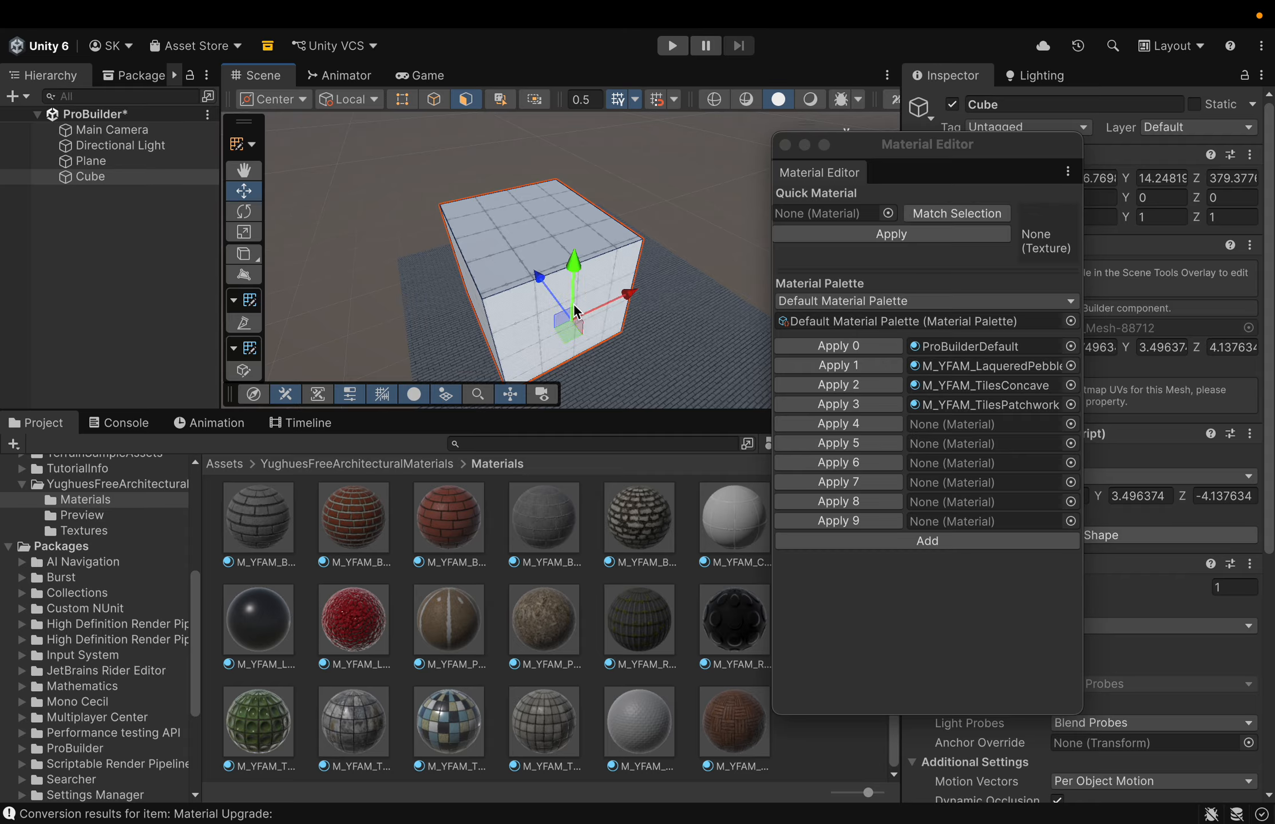
{"action": "left_click", "coordinate": [856, 370]}
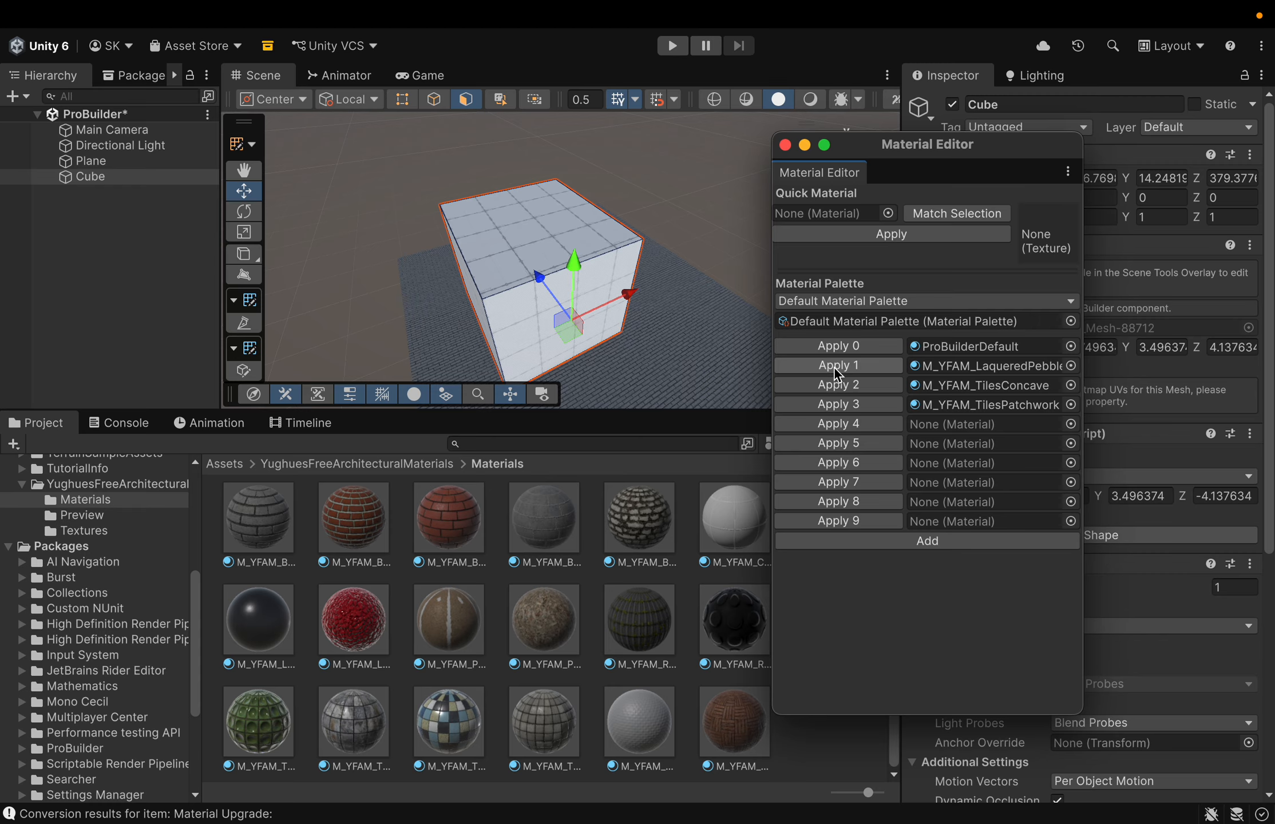
{"action": "left_click", "coordinate": [835, 368]}
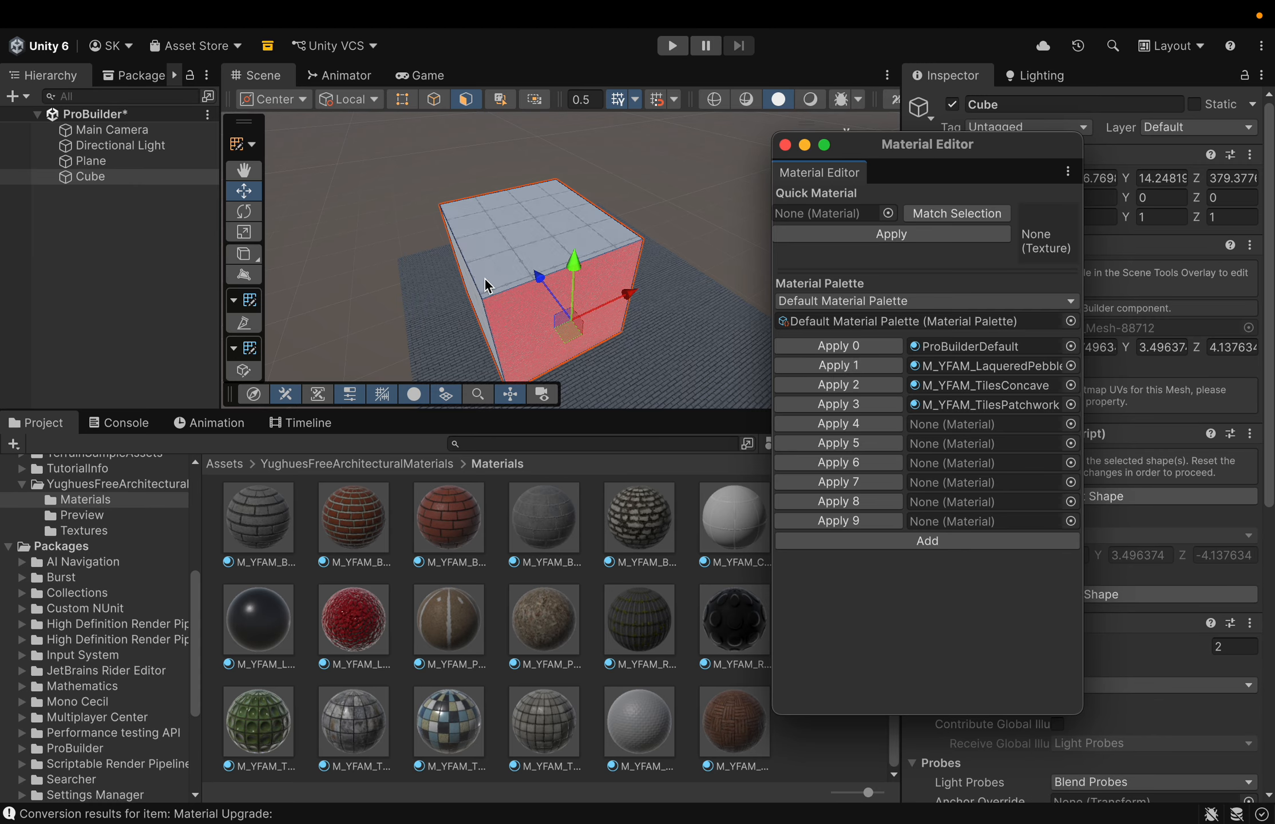
Step: Apply the M_YFAM_TilesConcave material from palette slot 2 to the cube's top face
{"action": "left_click", "coordinate": [503, 248]}
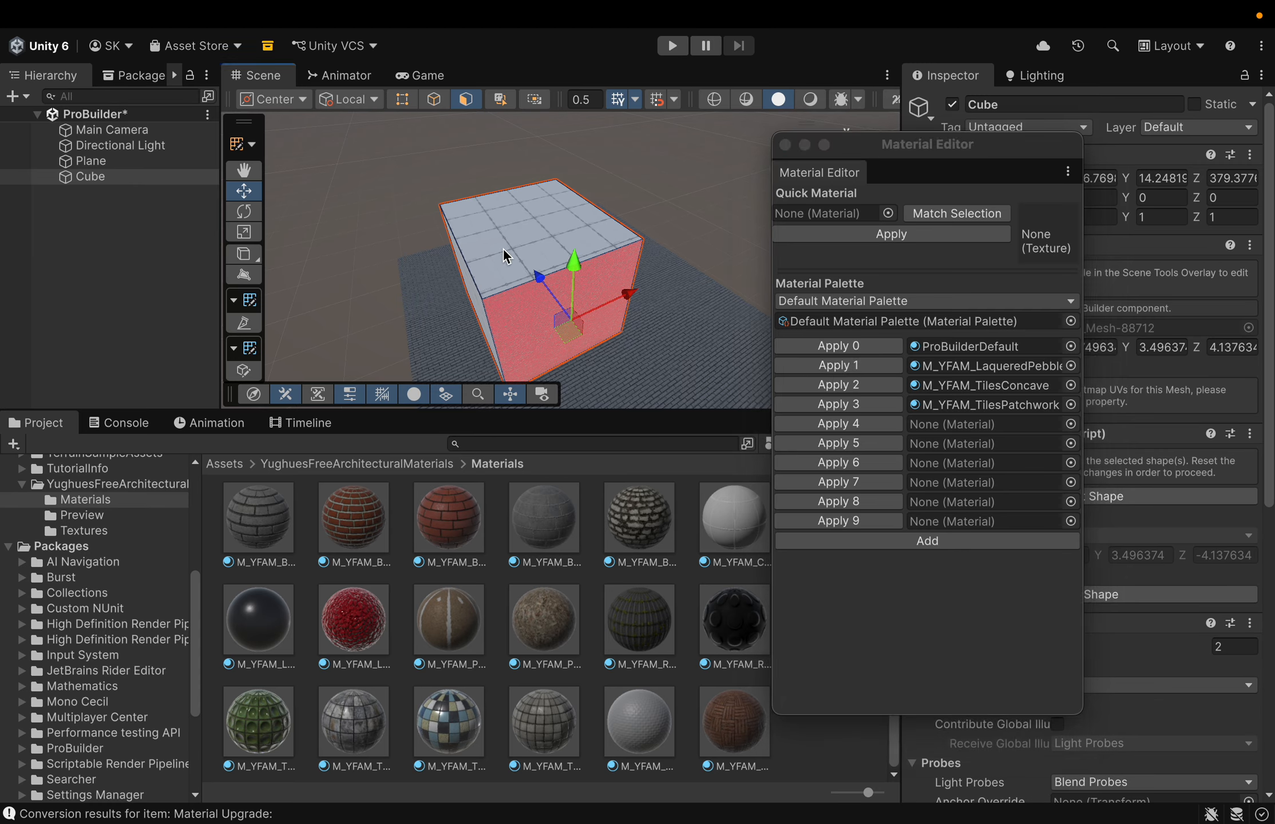
{"action": "left_click", "coordinate": [838, 388]}
{"action": "left_click", "coordinate": [838, 389]}
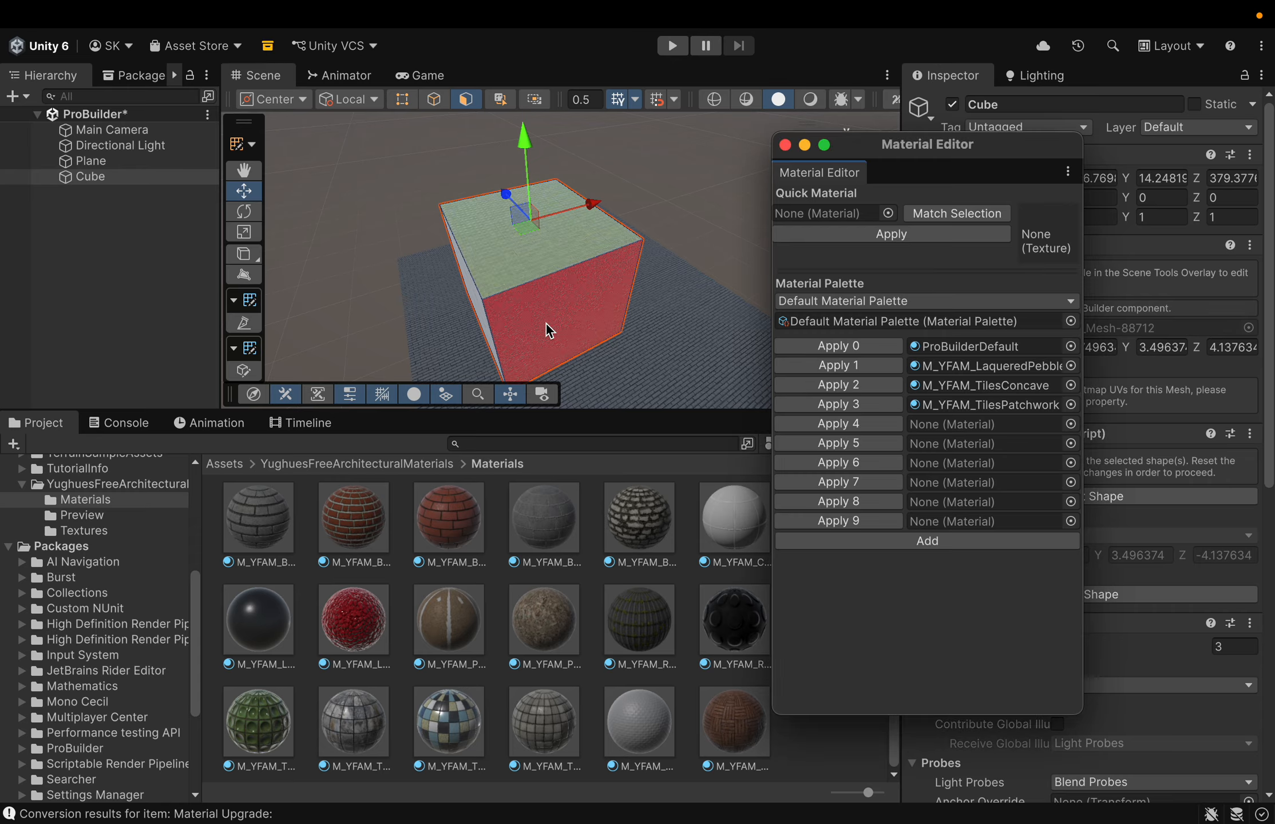
Step: Select the cube's untextured side face and look through ProBuilder's commands for editors, materials and interaction
{"action": "left_click", "coordinate": [479, 309]}
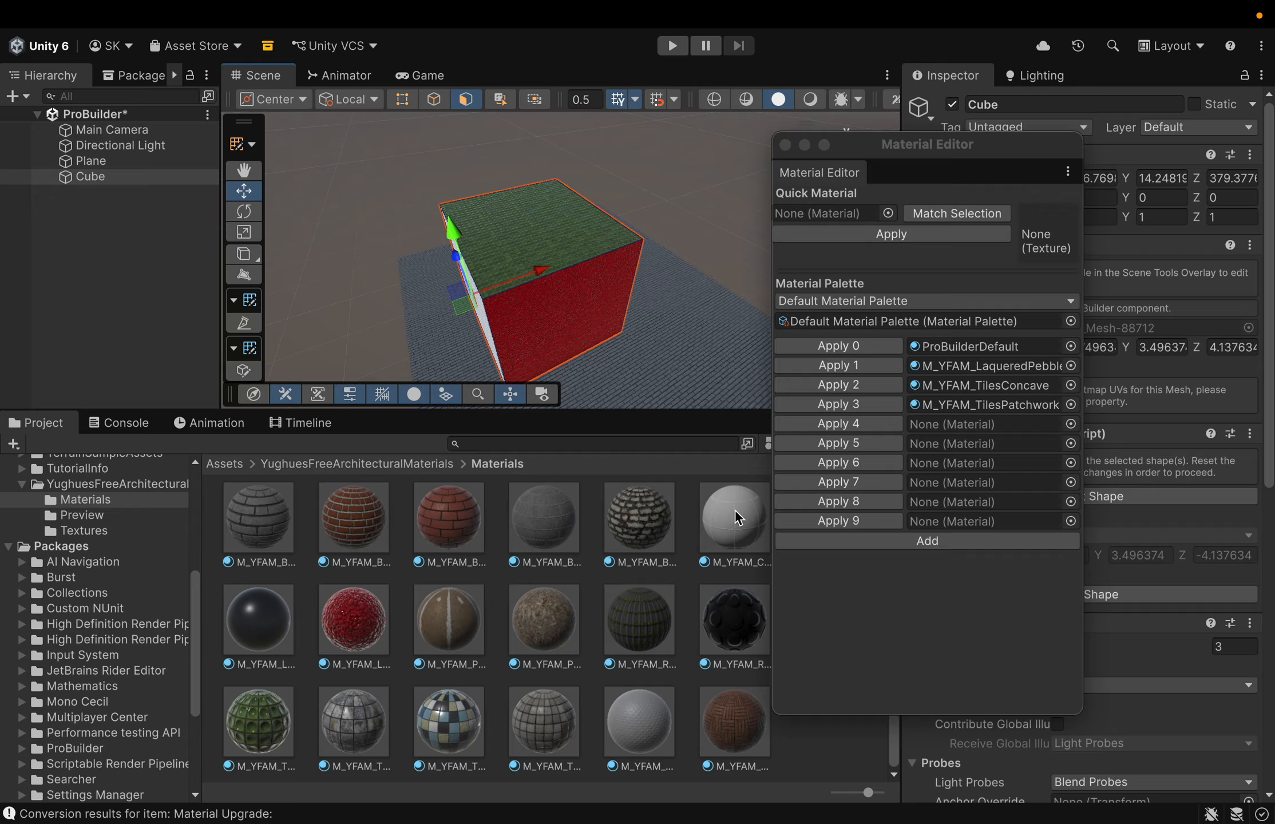
{"action": "mouse_move", "coordinate": [756, 10]}
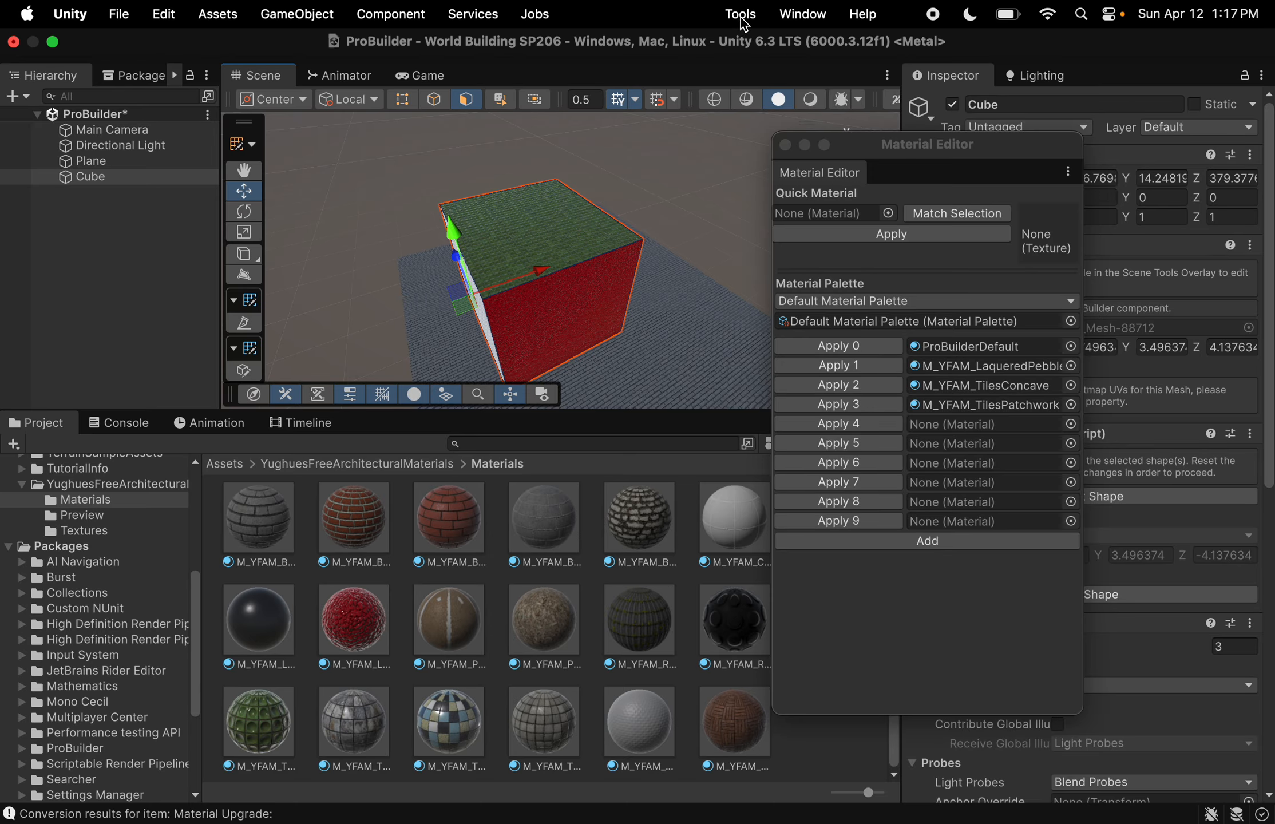
{"action": "left_click", "coordinate": [744, 17]}
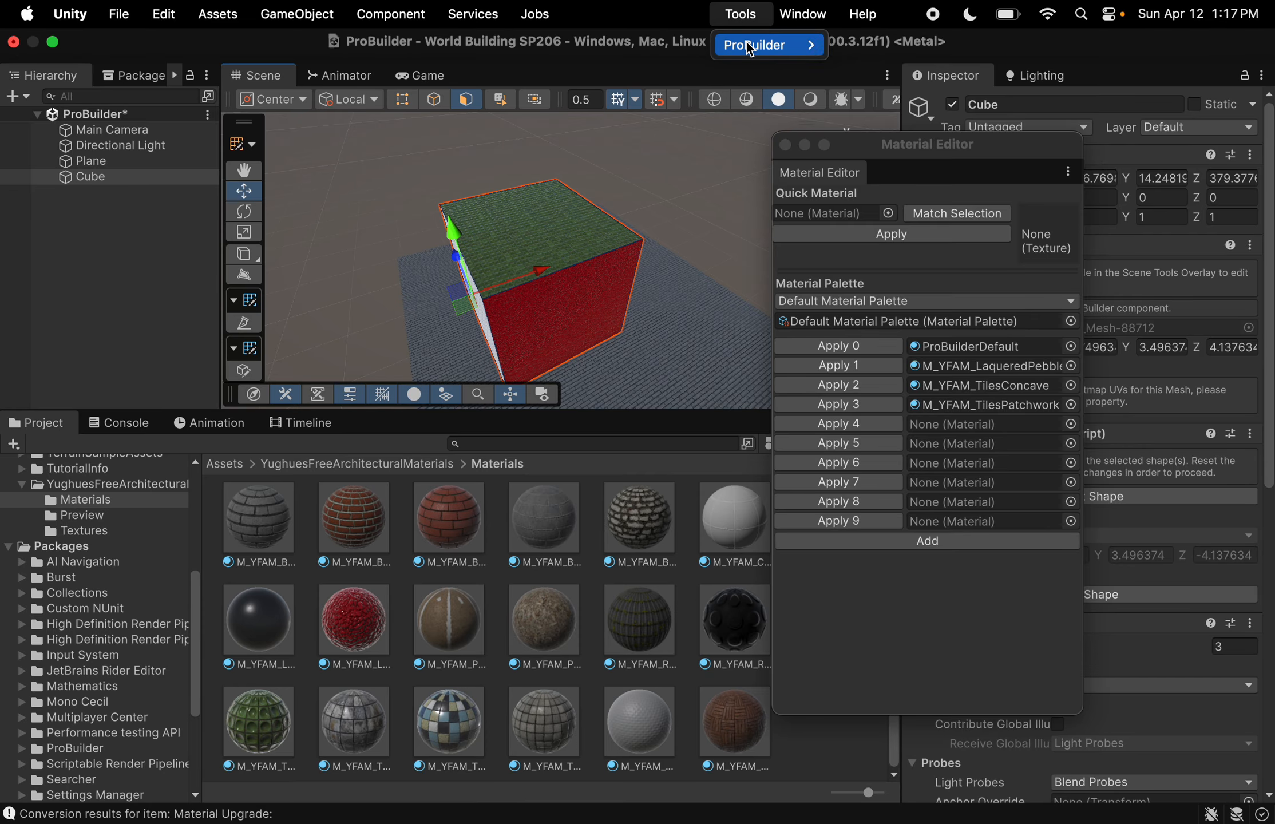
{"action": "mouse_move", "coordinate": [761, 46]}
{"action": "mouse_move", "coordinate": [890, 50]}
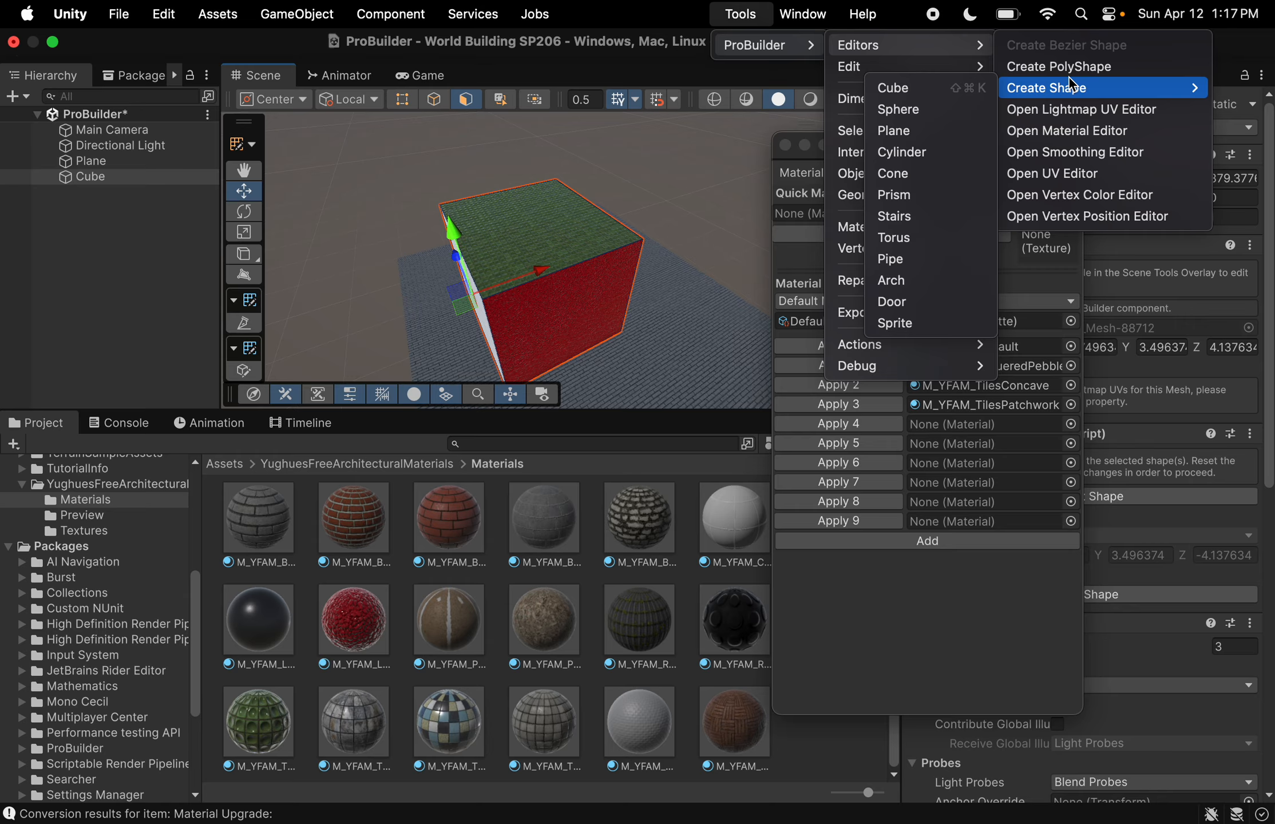
{"action": "mouse_move", "coordinate": [1076, 87]}
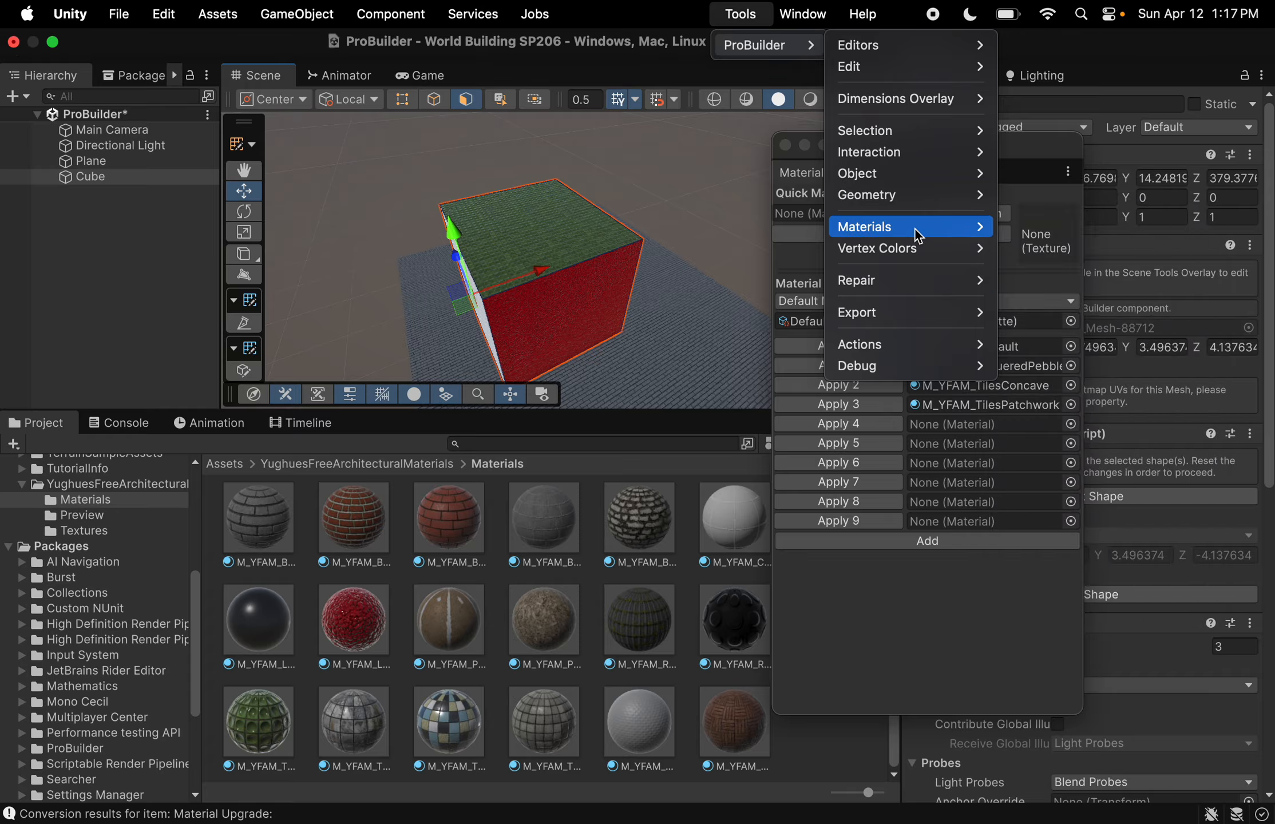
{"action": "mouse_move", "coordinate": [918, 236]}
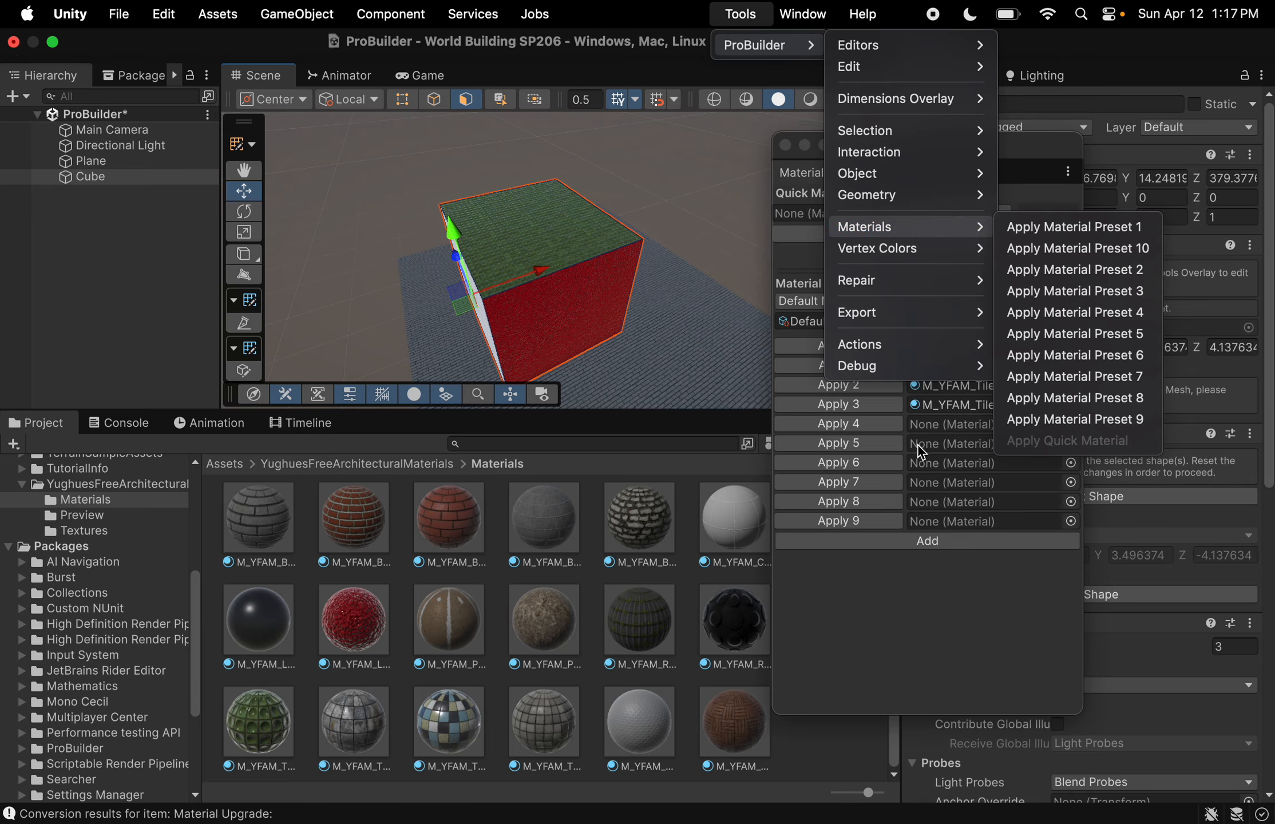
{"action": "mouse_move", "coordinate": [909, 261]}
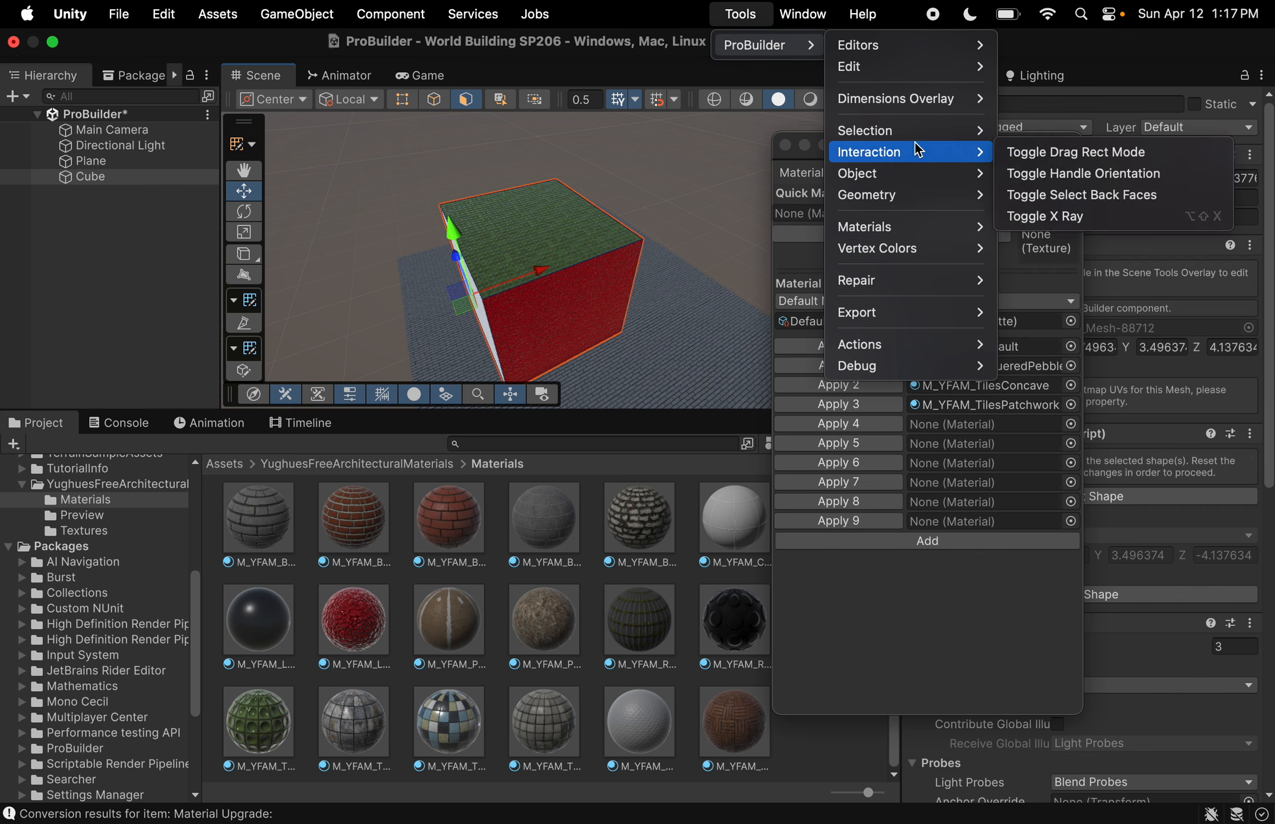
{"action": "left_click", "coordinate": [585, 301]}
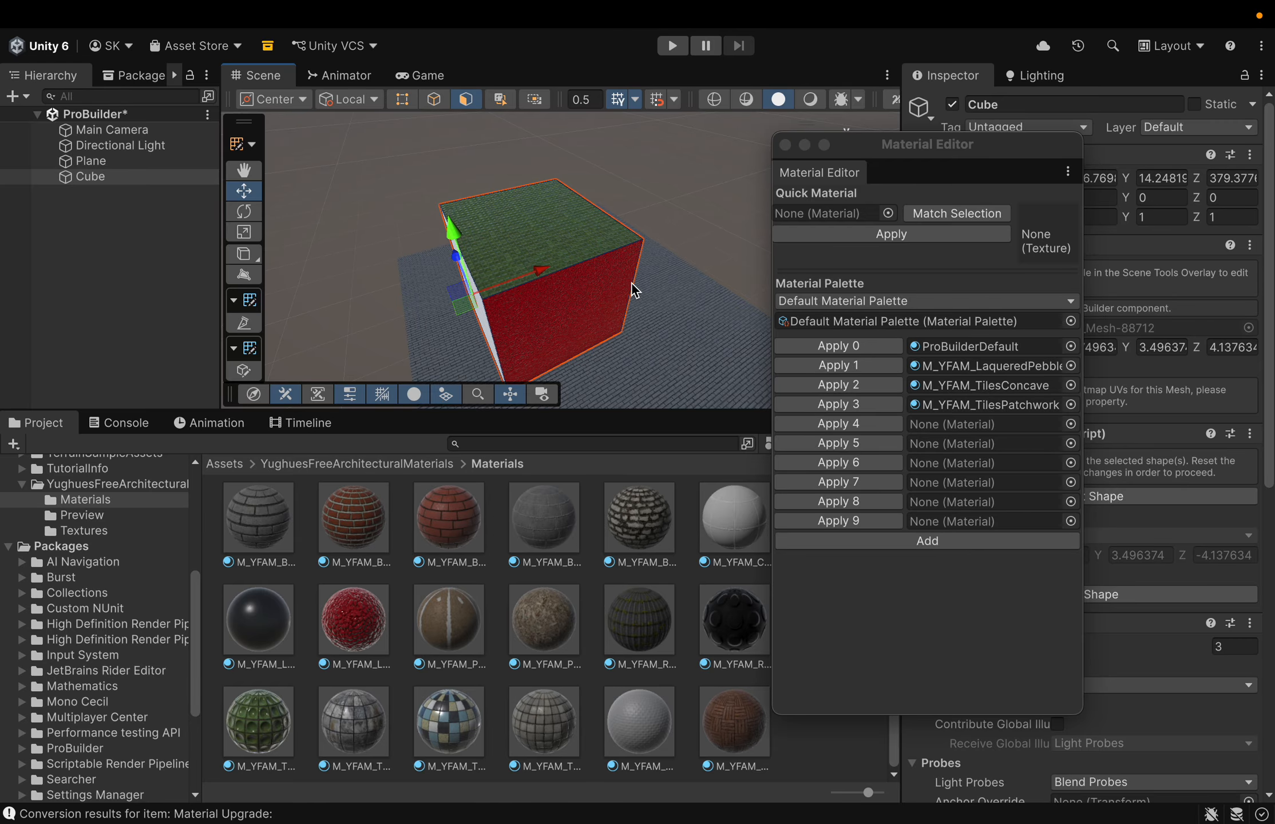
Step: Close the Material Editor and enlarge the Scene view vertically to give the textured cube more room
{"action": "left_click", "coordinate": [786, 145]}
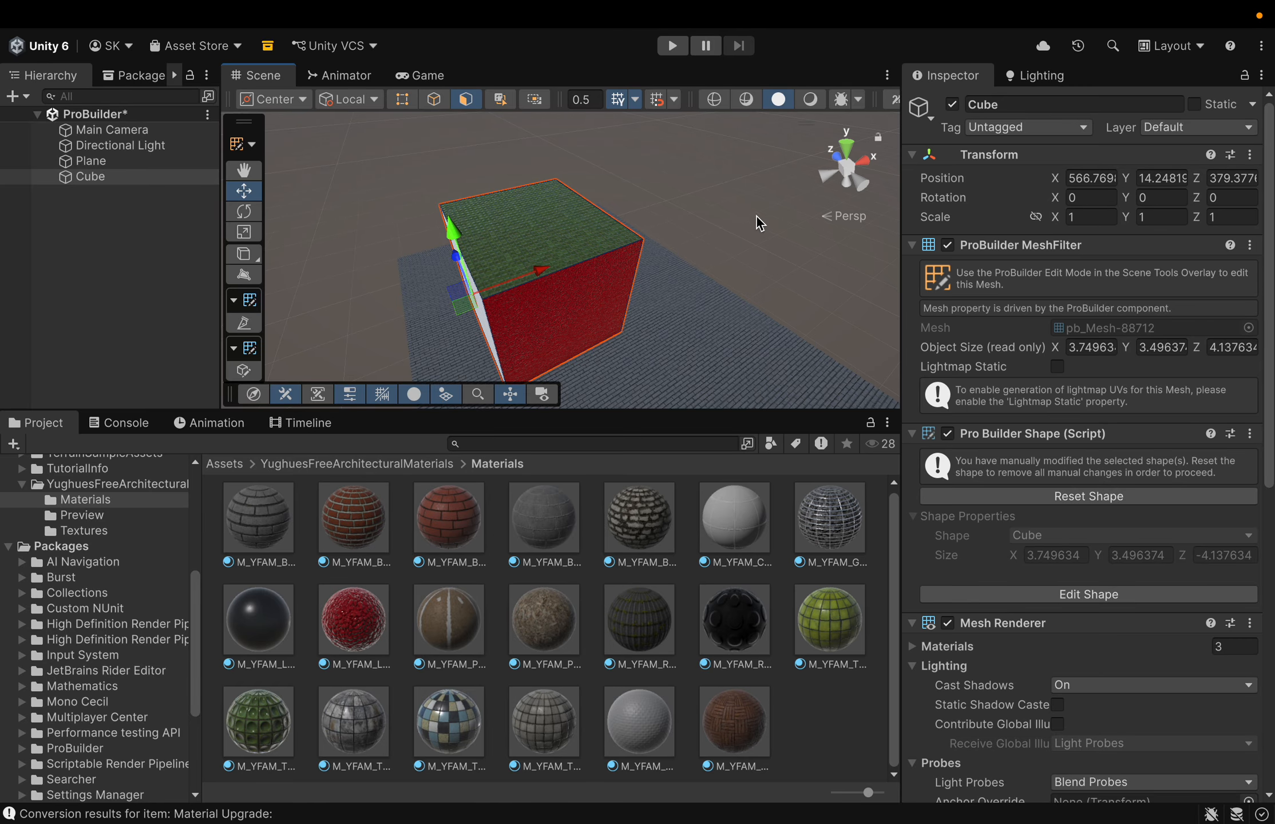
{"action": "left_click_drag", "start_coordinate": [719, 416], "coordinate": [684, 582]}
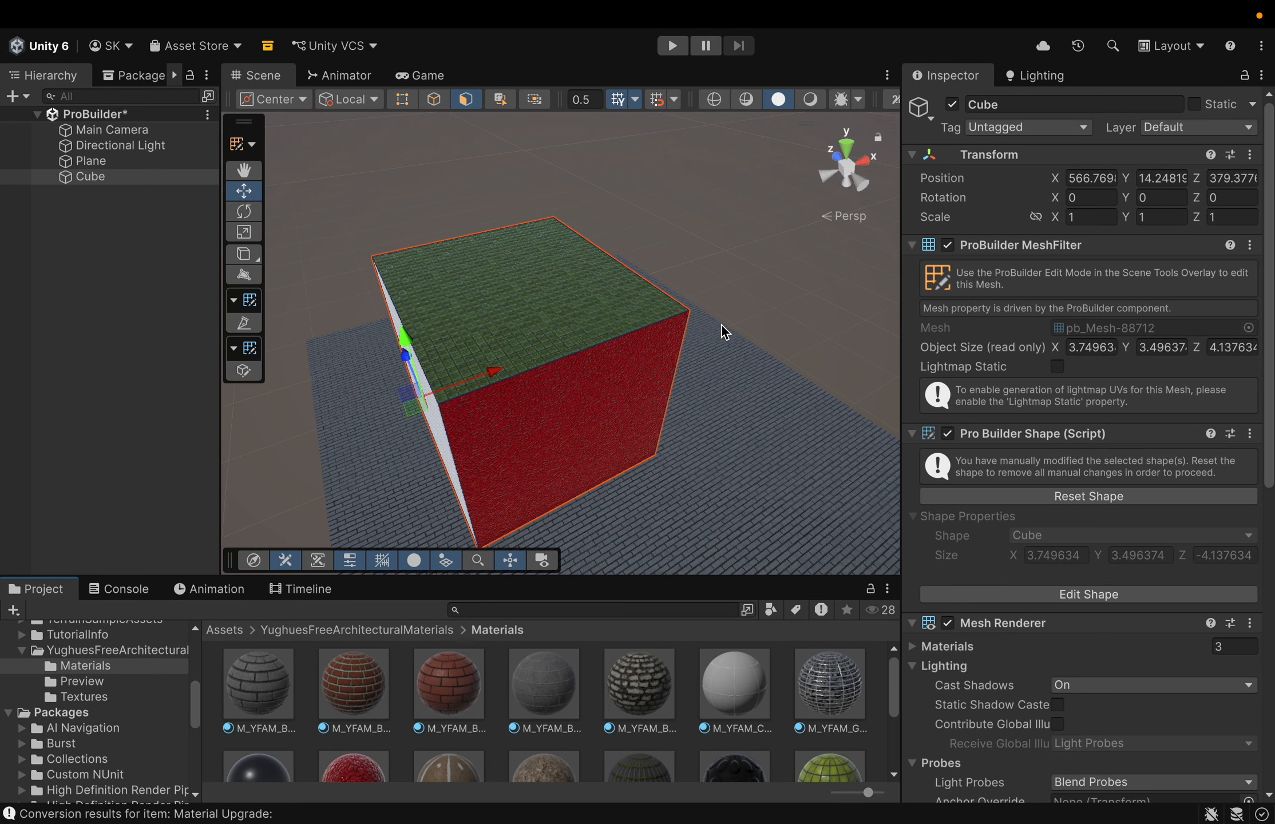
{"action": "mouse_move", "coordinate": [785, 5]}
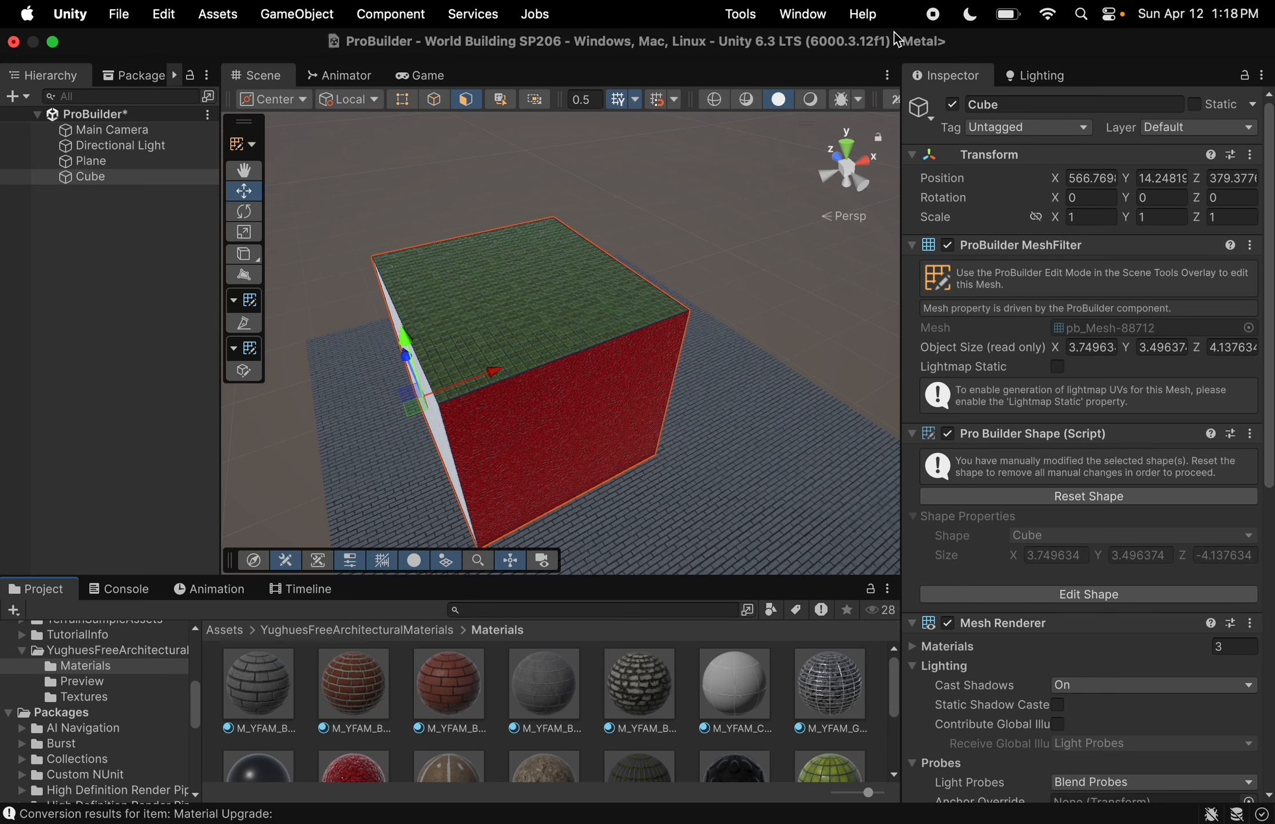